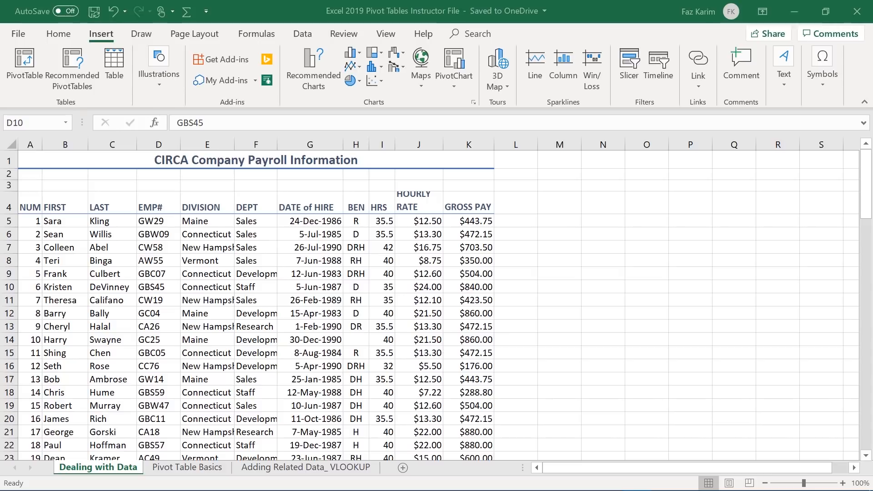
pyautogui.moveTo(86, 459); pyautogui.dragTo(87, 387)
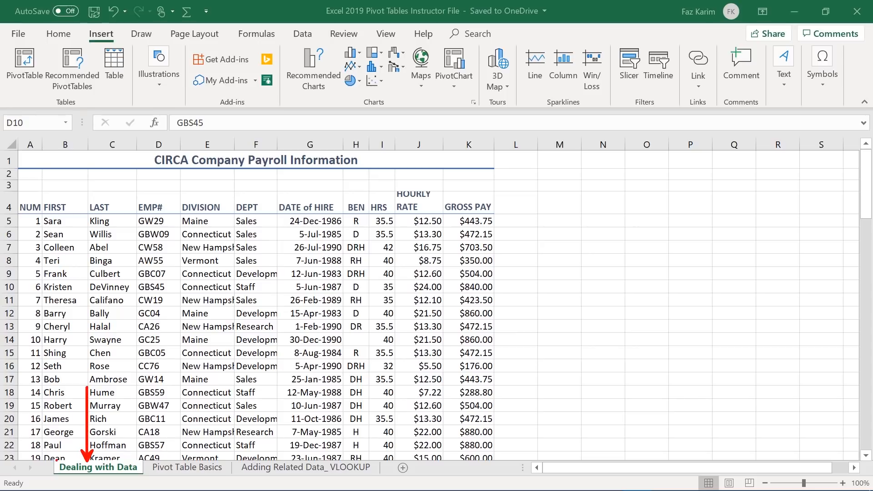
pyautogui.moveTo(43, 454)
pyautogui.mouseDown()
pyautogui.moveTo(97, 478)
pyautogui.moveTo(153, 483)
pyautogui.mouseUp()
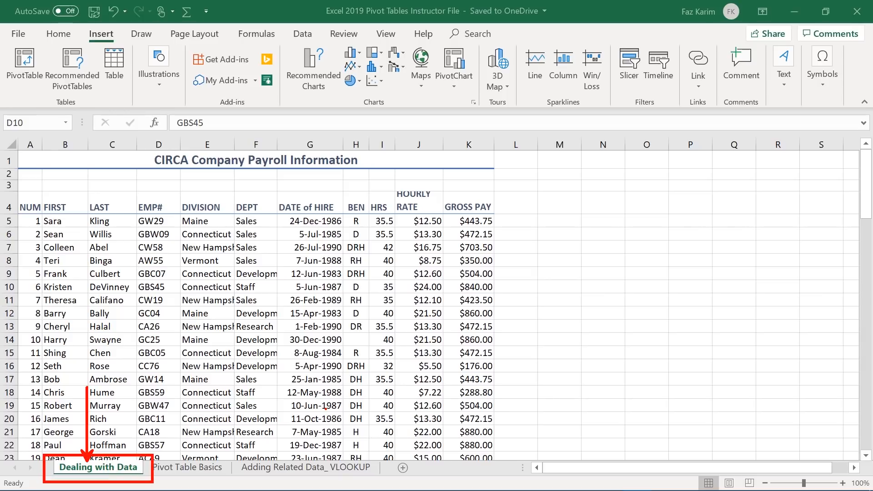
pyautogui.press('Escape')
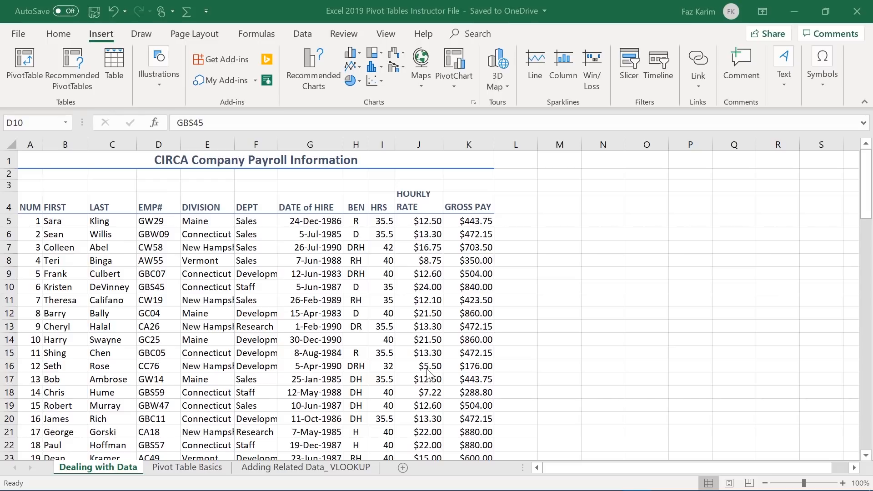
# View the Adding Related Data_ VLOOKUP sheet and return to the Dealing with Data sheet from the list of all sheets
pyautogui.click(370, 468)
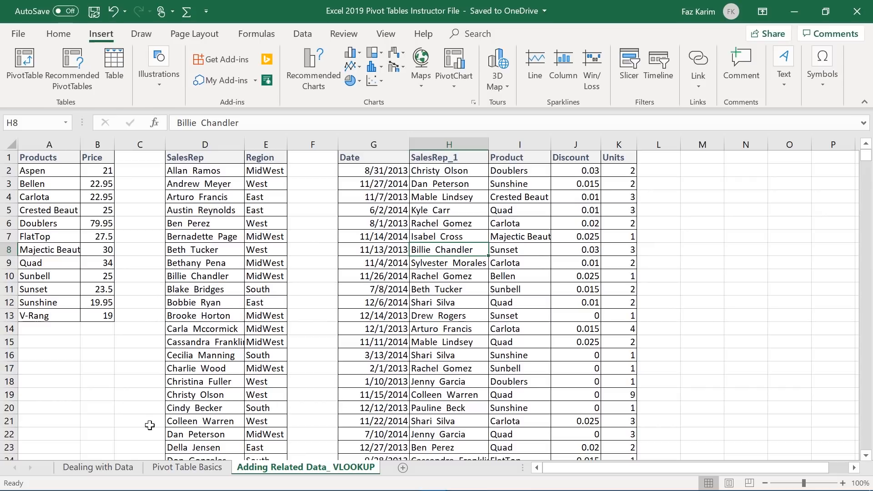
pyautogui.rightClick(25, 467)
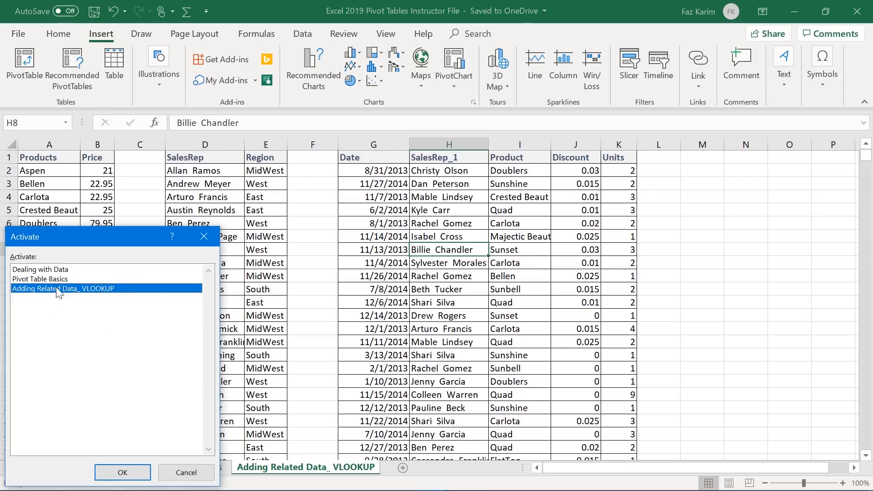
pyautogui.click(56, 269)
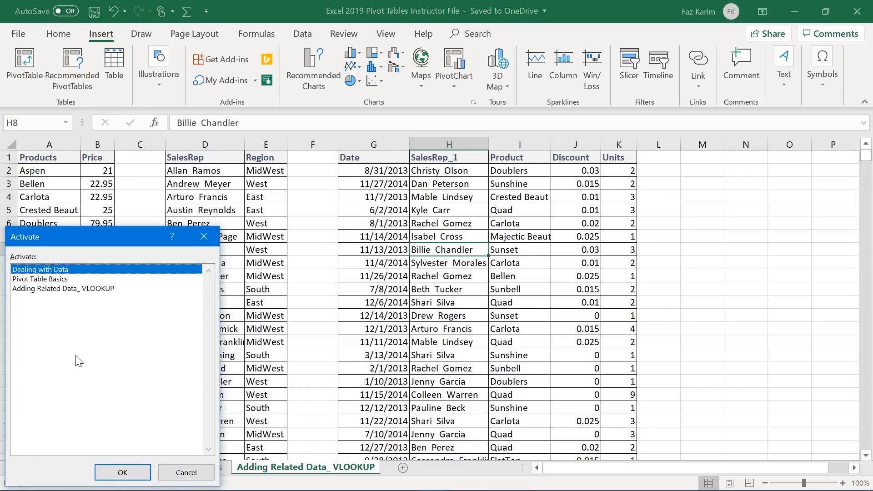
pyautogui.click(122, 473)
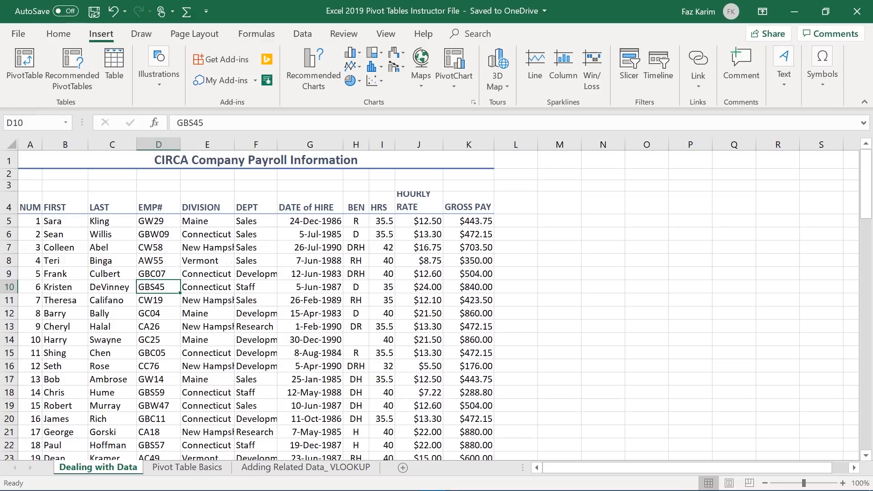
pyautogui.moveTo(381, 199); pyautogui.dragTo(385, 163)
pyautogui.moveTo(309, 199); pyautogui.dragTo(308, 145)
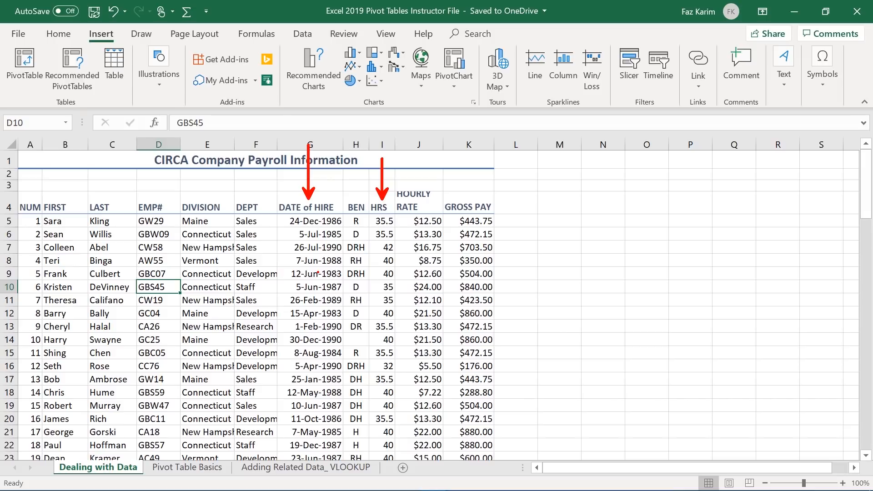
pyautogui.moveTo(331, 201); pyautogui.dragTo(364, 174)
pyautogui.press('Escape')
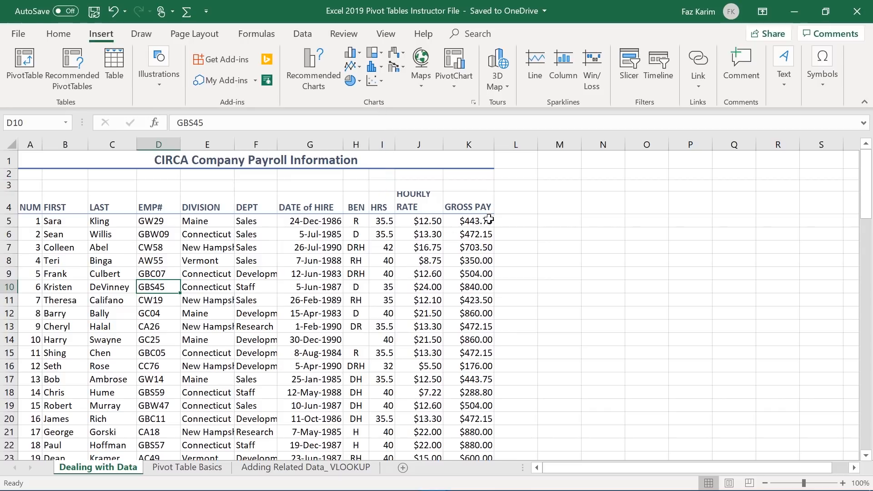
# Add the column headings FT/PT in L4, Year in M4 and Month of Hire in N4 beside GROSS PAY
pyautogui.click(508, 209)
pyautogui.write('FT')
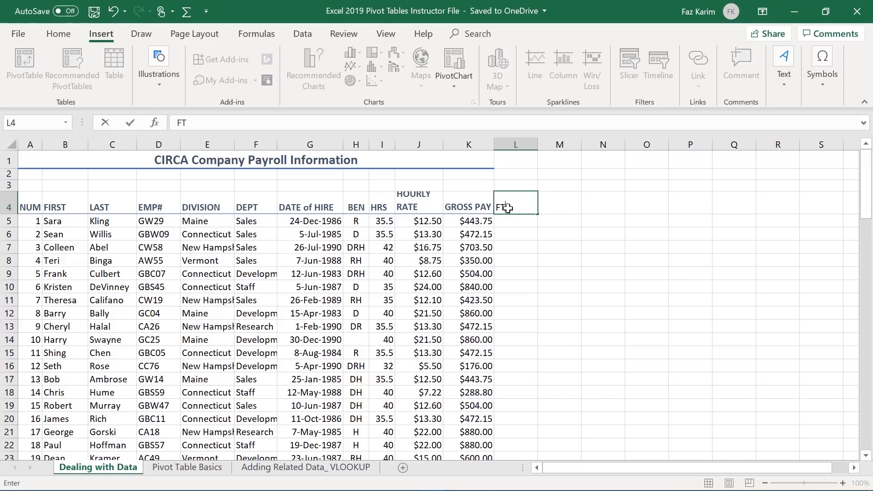
pyautogui.write('/PT')
pyautogui.press('Tab')
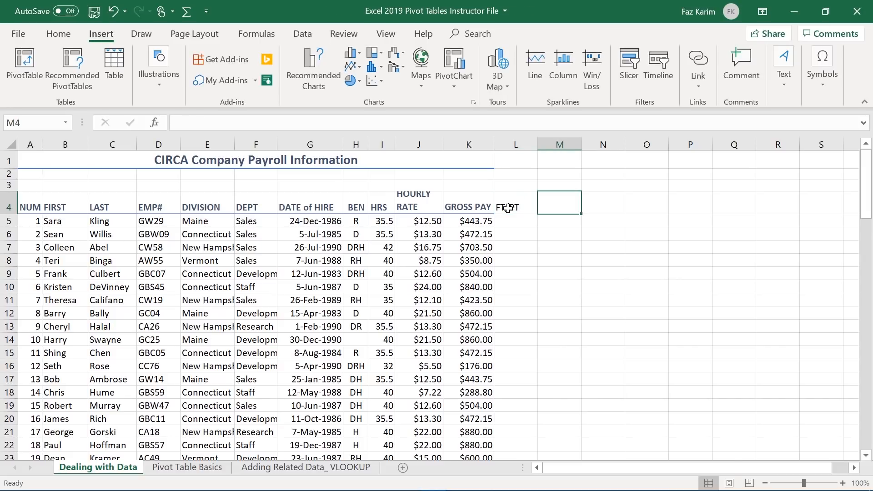
pyautogui.write('Year')
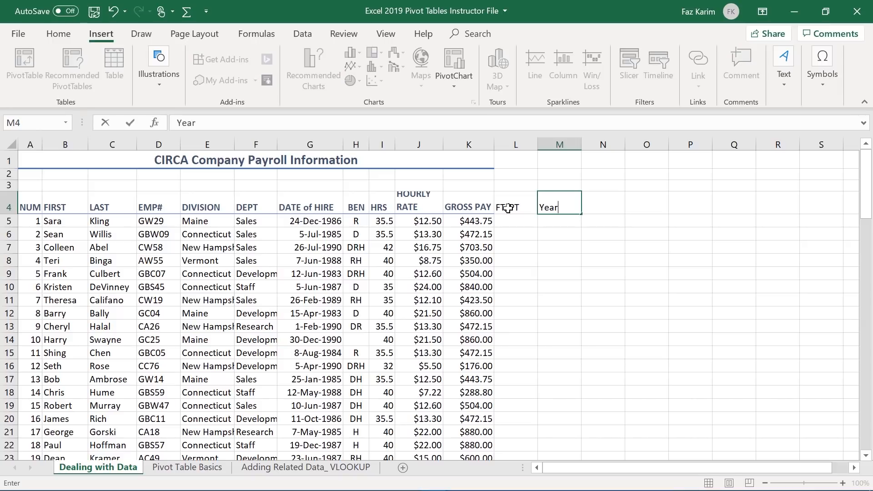
pyautogui.press('Tab')
pyautogui.write('M')
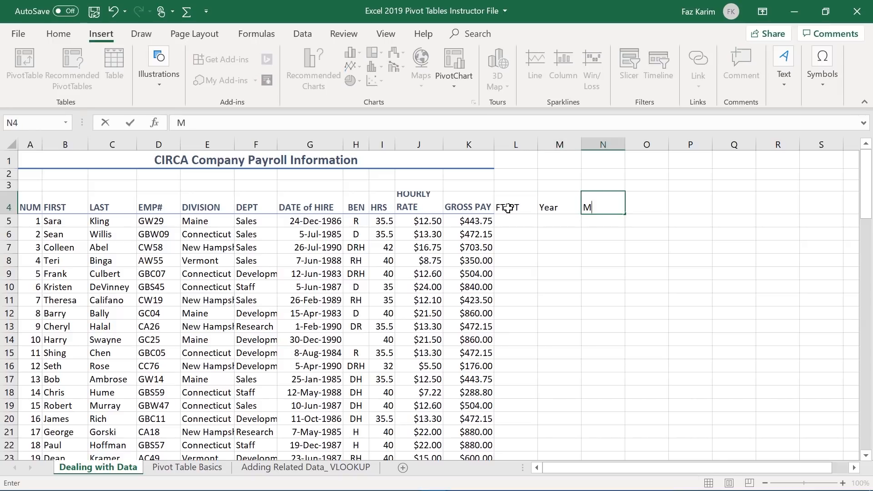
pyautogui.write('onth of Hire')
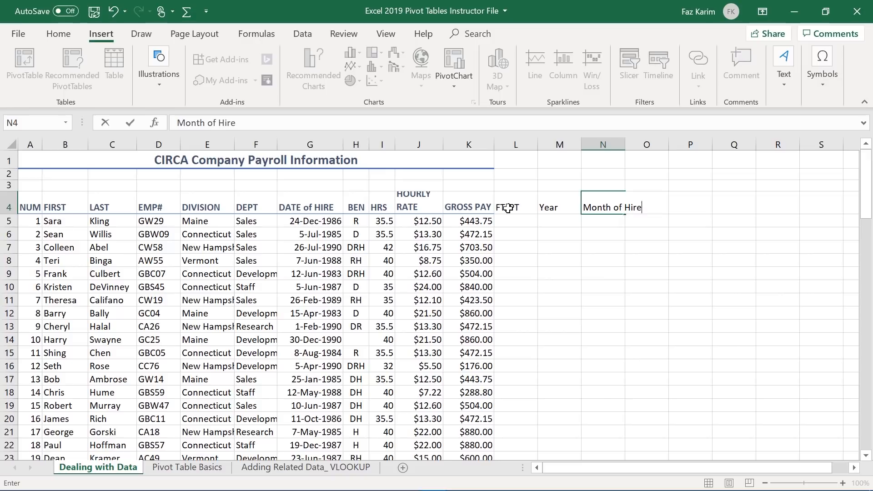
# Extend the heading in M4 to read Year of Hire
pyautogui.hotkey('shift', 'Tab')
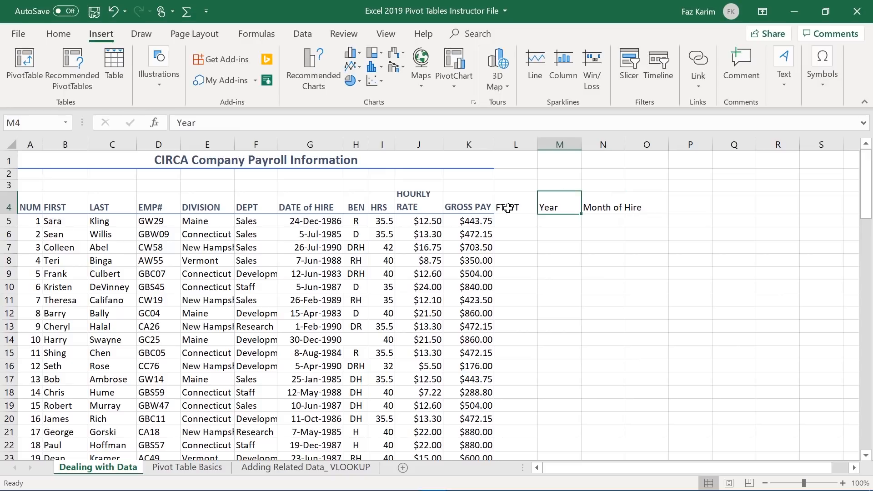
pyautogui.click(230, 121)
pyautogui.write('Hire')
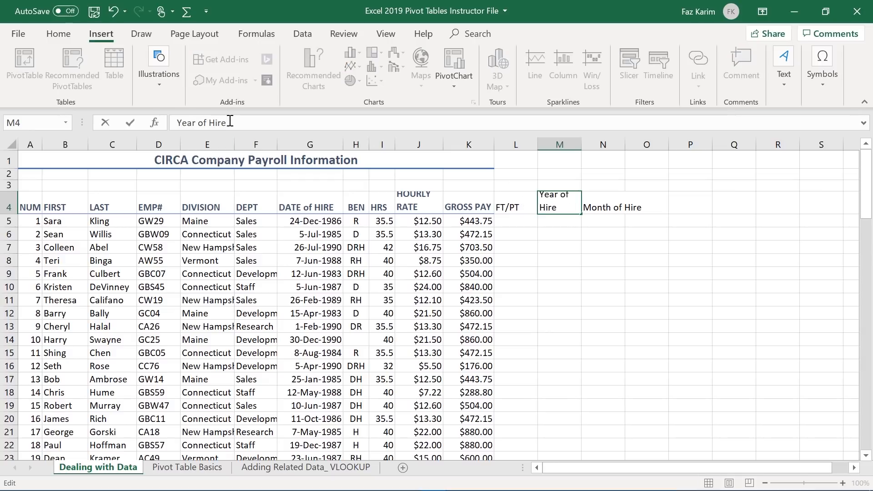
pyautogui.press('Return')
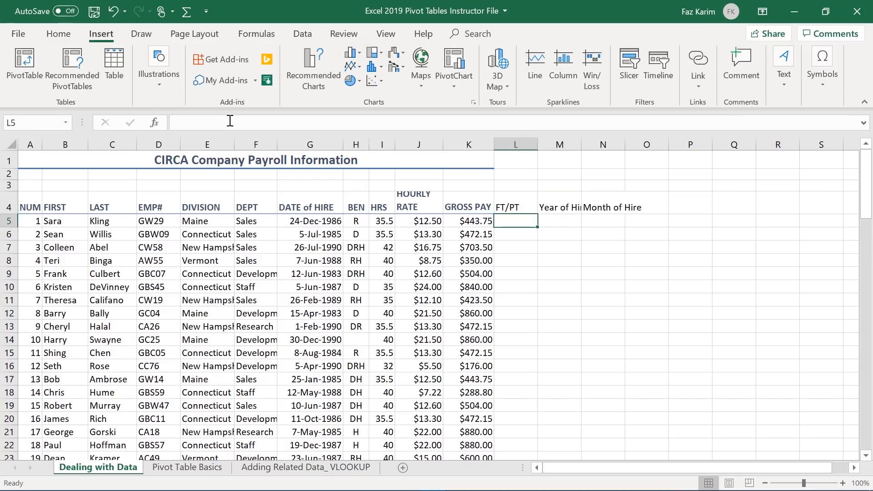
# Review the column headings in row 4 from NUM through Month of Hire, comparing the formatting of the three added ones
pyautogui.click(32, 205)
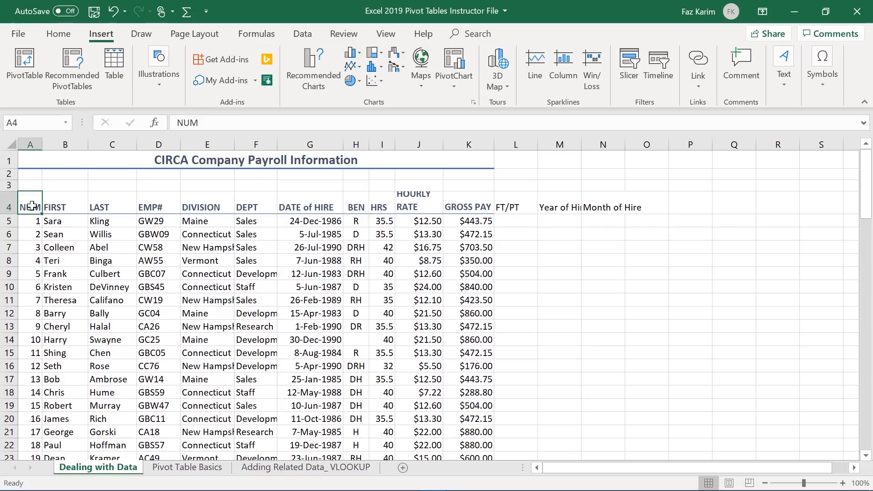
pyautogui.click(63, 206)
pyautogui.click(95, 206)
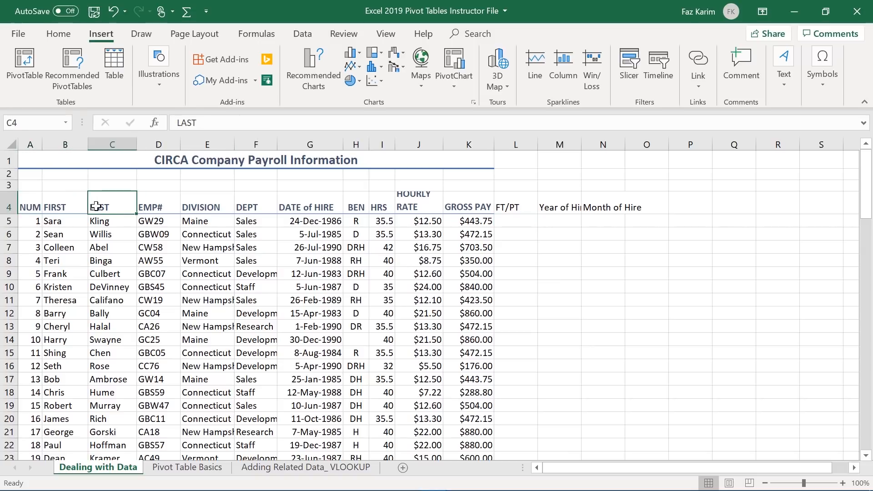
pyautogui.click(149, 206)
pyautogui.click(198, 205)
pyautogui.click(255, 204)
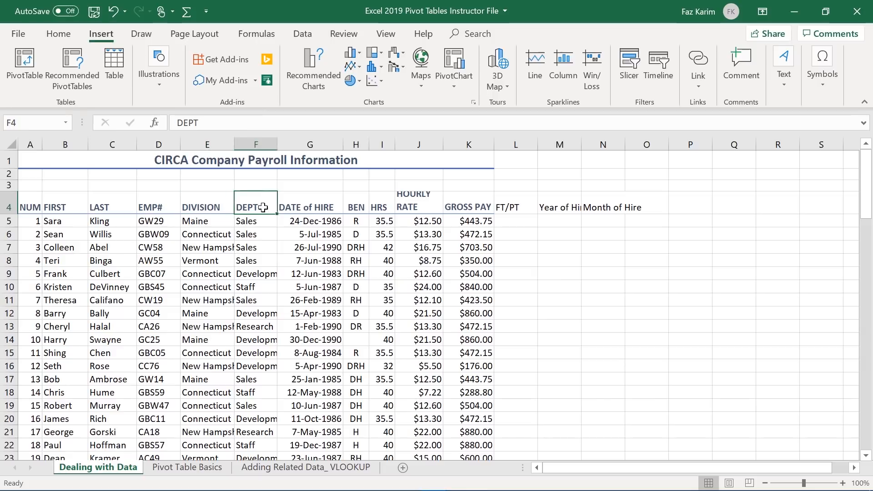
pyautogui.click(313, 204)
pyautogui.click(367, 206)
pyautogui.click(382, 206)
pyautogui.click(415, 206)
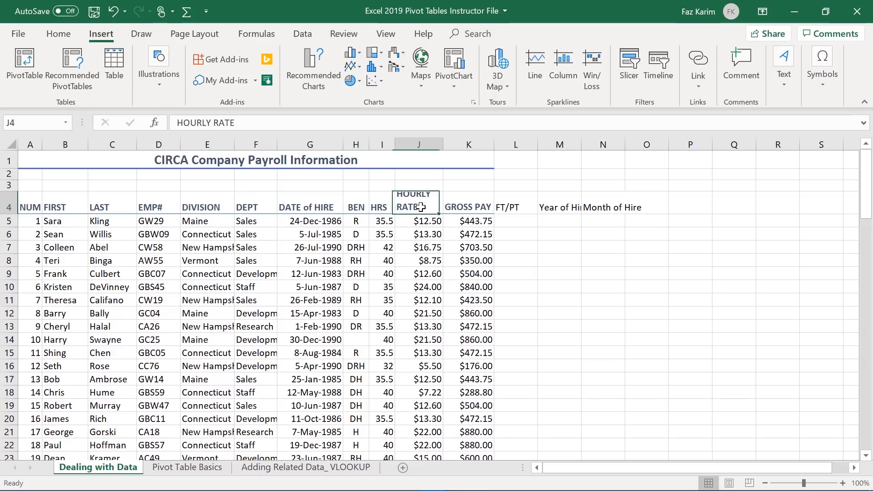
pyautogui.click(465, 205)
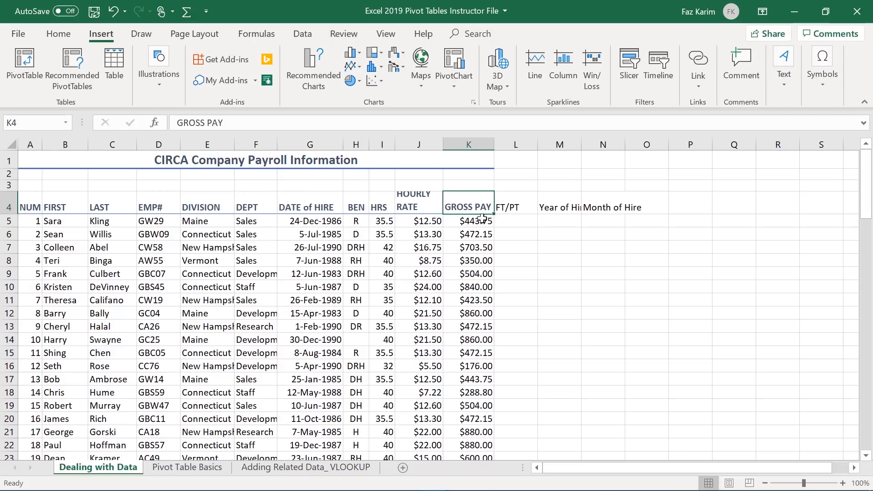
pyautogui.click(509, 213)
pyautogui.click(570, 207)
pyautogui.click(620, 204)
pyautogui.click(549, 217)
pyautogui.click(507, 211)
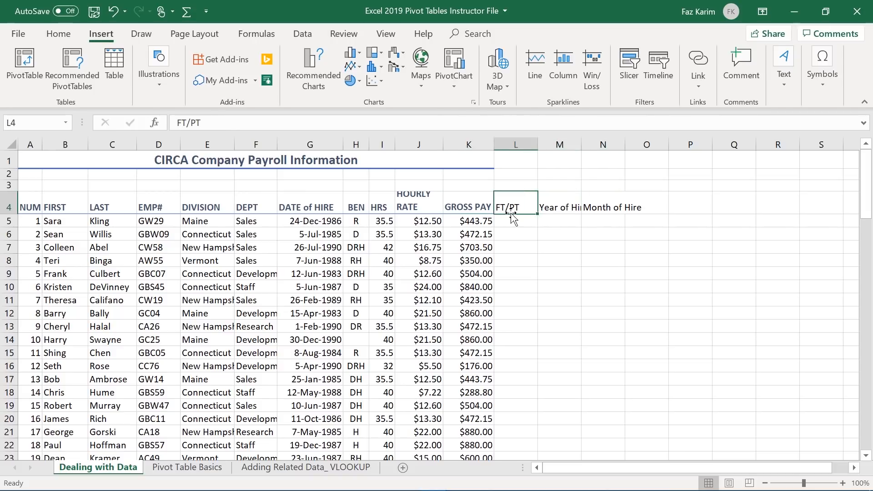
# Copy the formatting of the GROSS PAY heading to the FT/PT, Year of Hire and Month of Hire headings in L4:N4
pyautogui.click(473, 208)
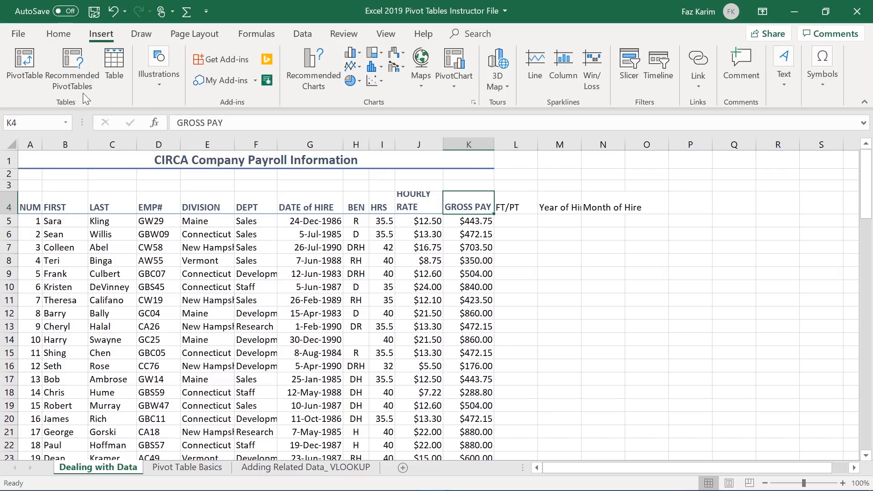
pyautogui.click(58, 36)
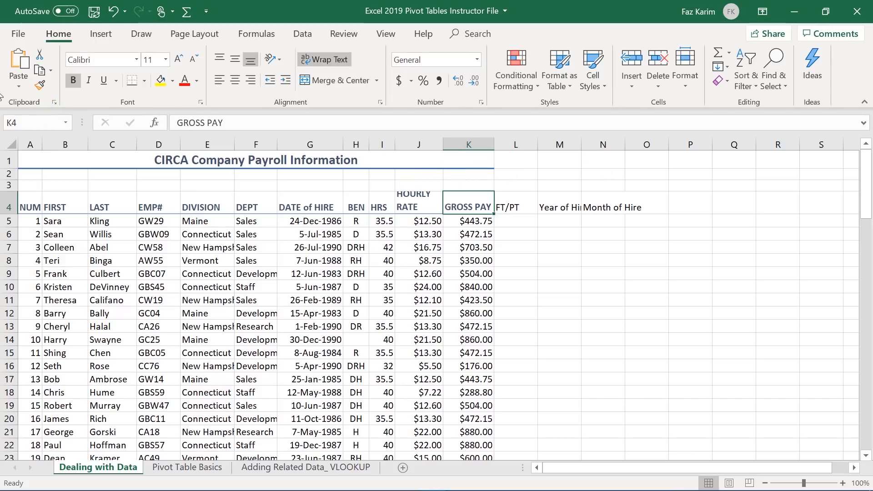
pyautogui.click(40, 85)
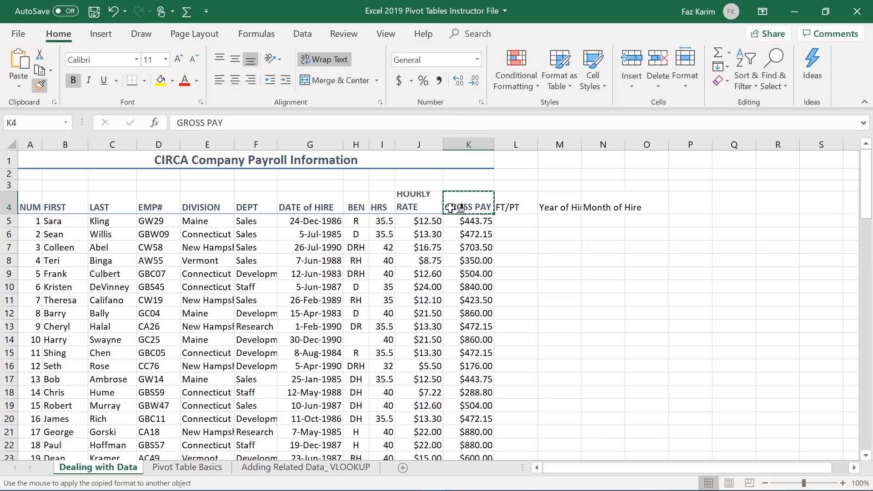
pyautogui.click(514, 207)
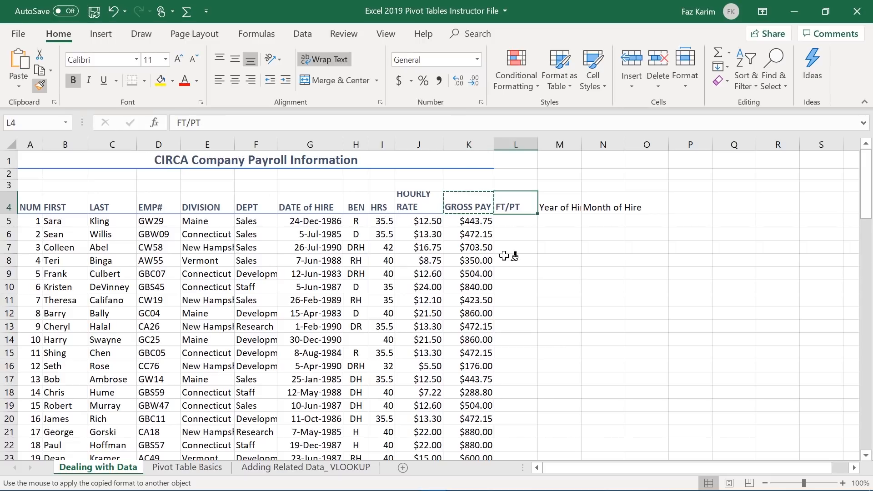
pyautogui.click(563, 206)
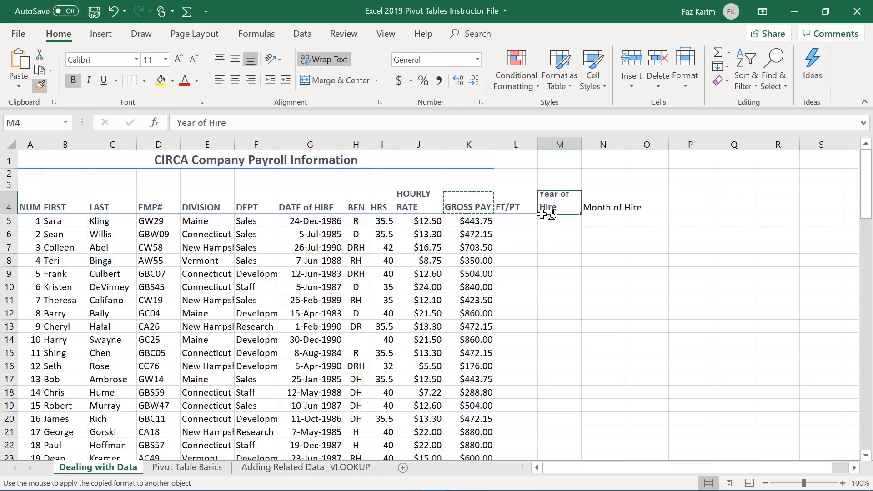
pyautogui.click(605, 201)
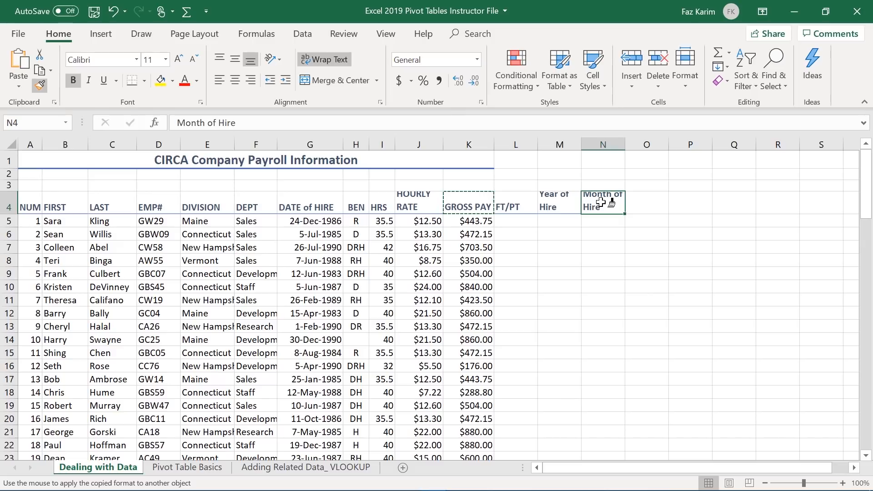
pyautogui.press('Escape')
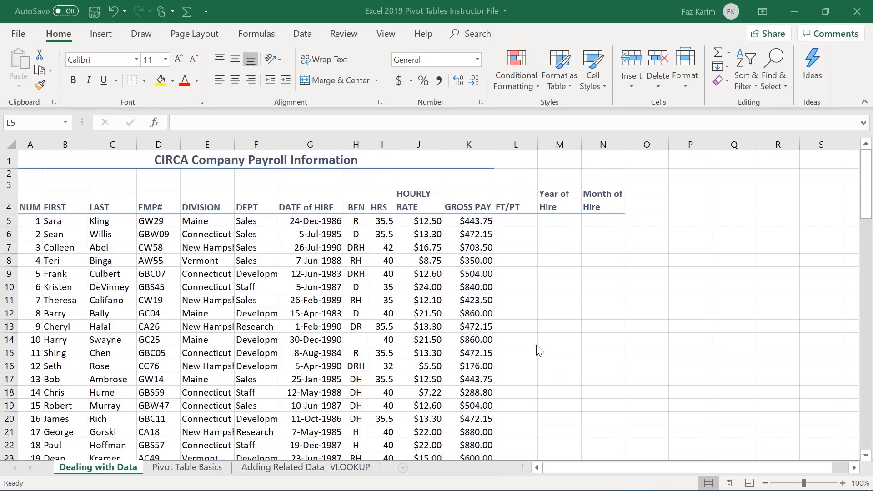
# Enter =IF(I5>=40,"FT","PT") in L5 and fill the formula down the FT/PT column for all employees
pyautogui.click(504, 225)
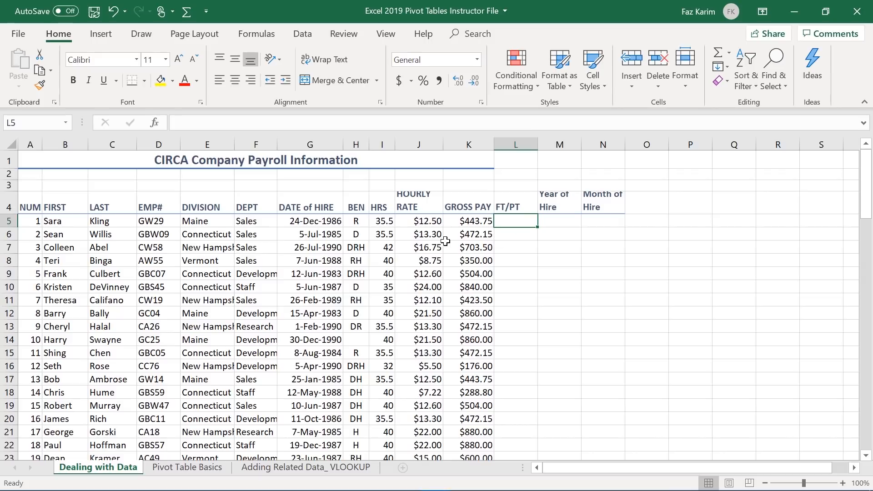
pyautogui.write('=')
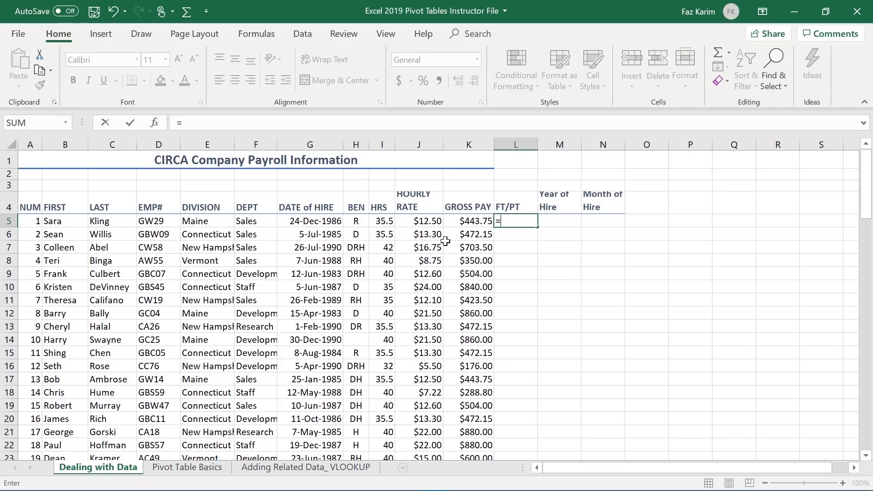
pyautogui.write('IF(')
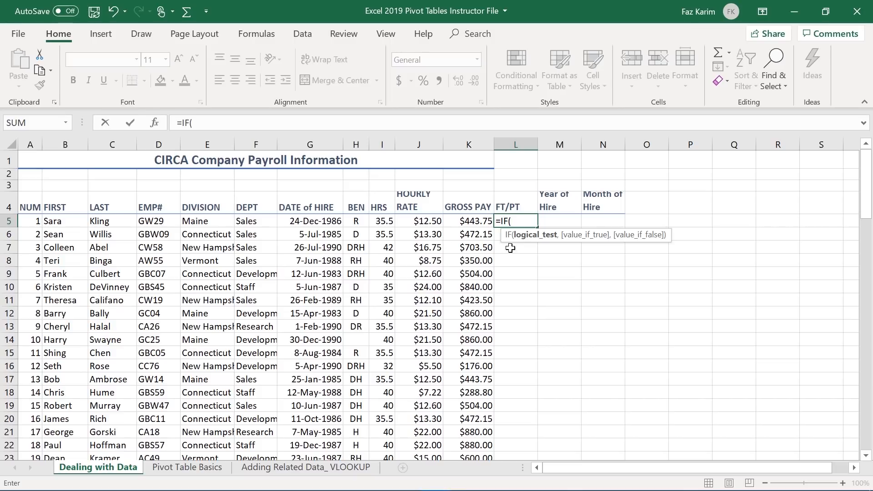
pyautogui.click(386, 221)
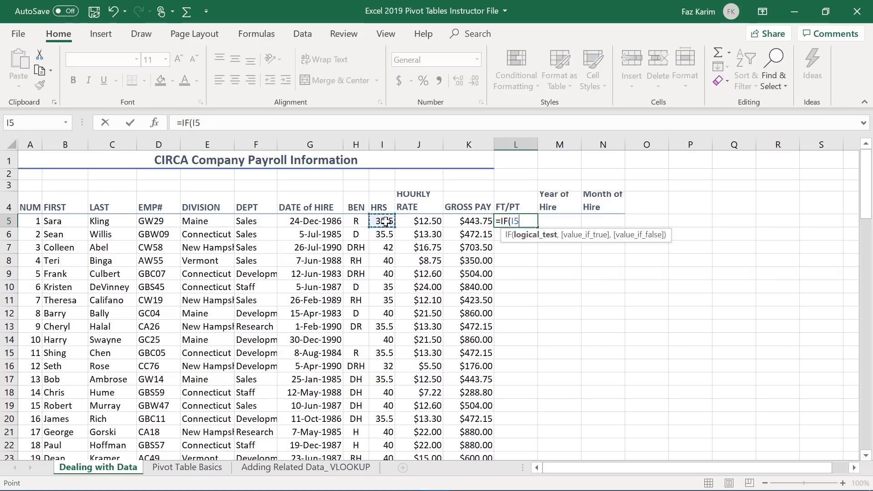
pyautogui.write('>=')
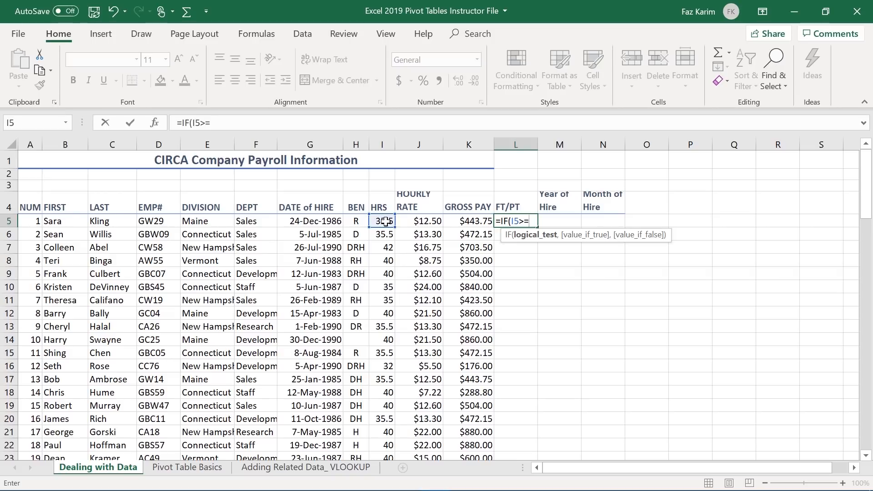
pyautogui.write('40')
pyautogui.write(',')
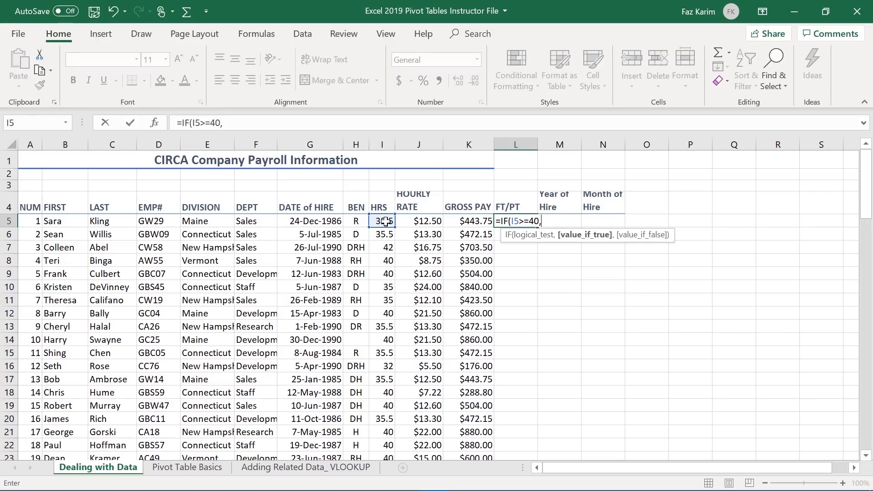
pyautogui.write('"FT"')
pyautogui.write(',')
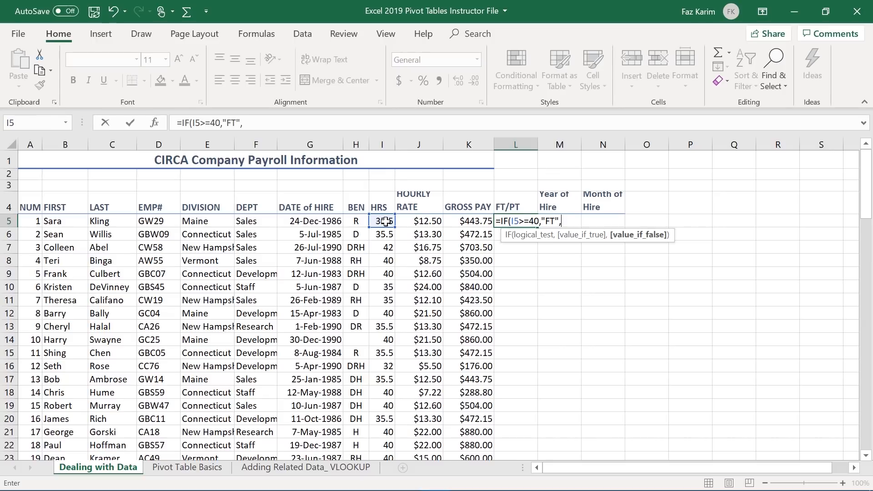
pyautogui.write('"PT")')
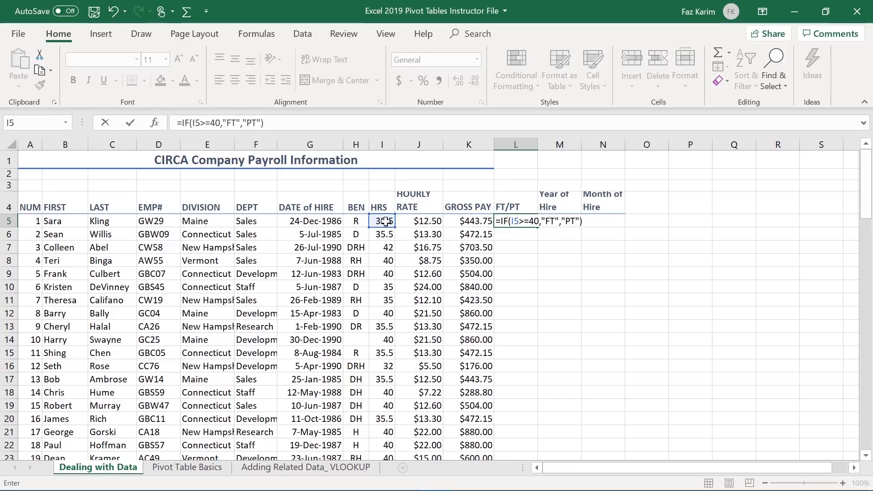
pyautogui.hotkey('ctrl', 'Return')
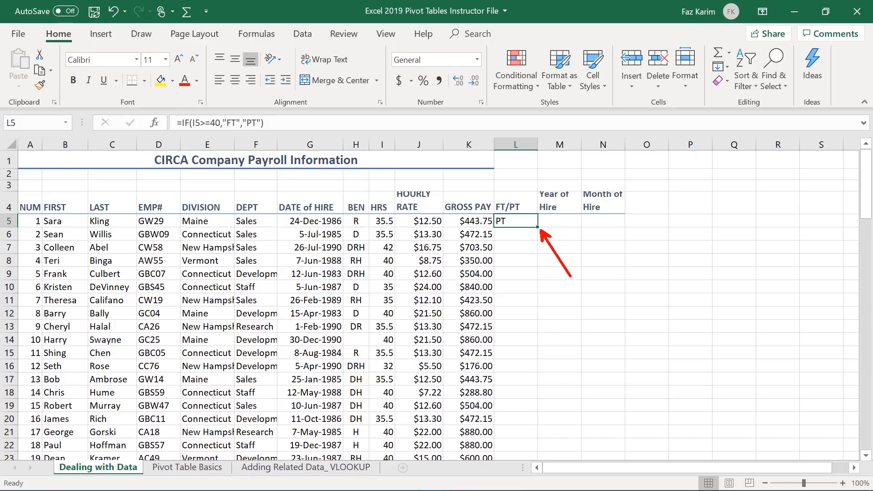
pyautogui.doubleClick(538, 227)
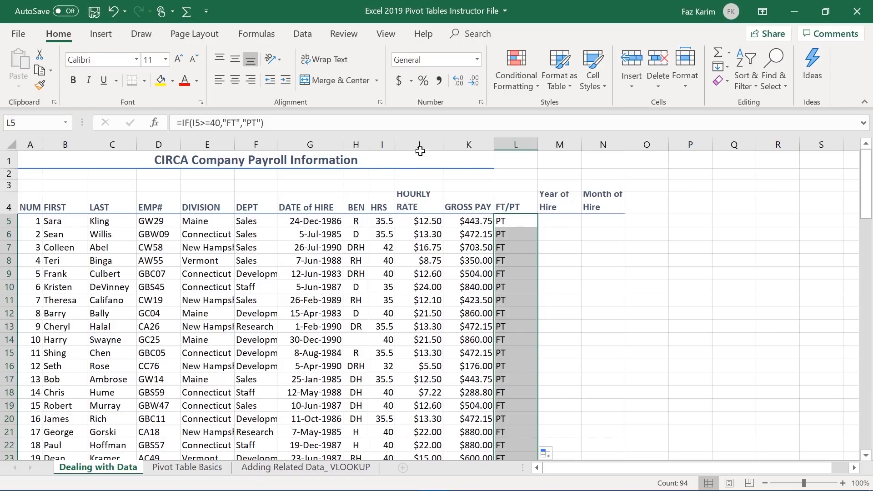
# Enter =YEAR(G5) in M5 and fill the formula down the Year of Hire column for all employees
pyautogui.click(555, 218)
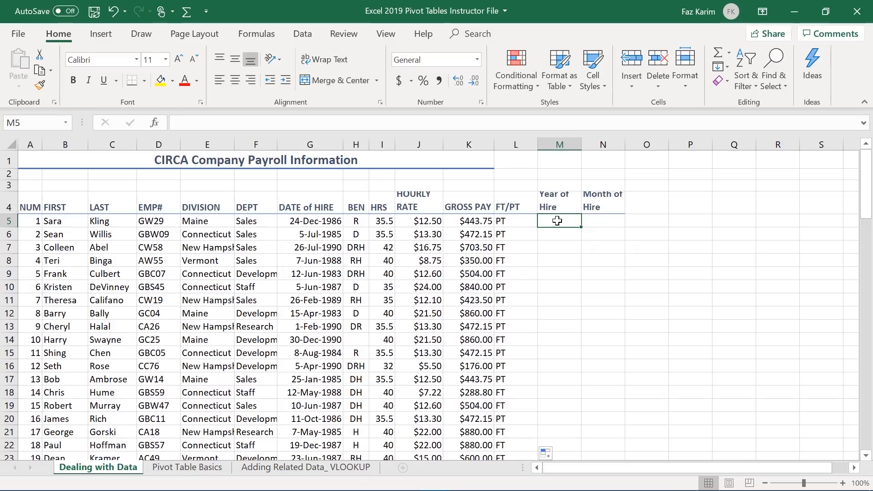
pyautogui.write('=ye')
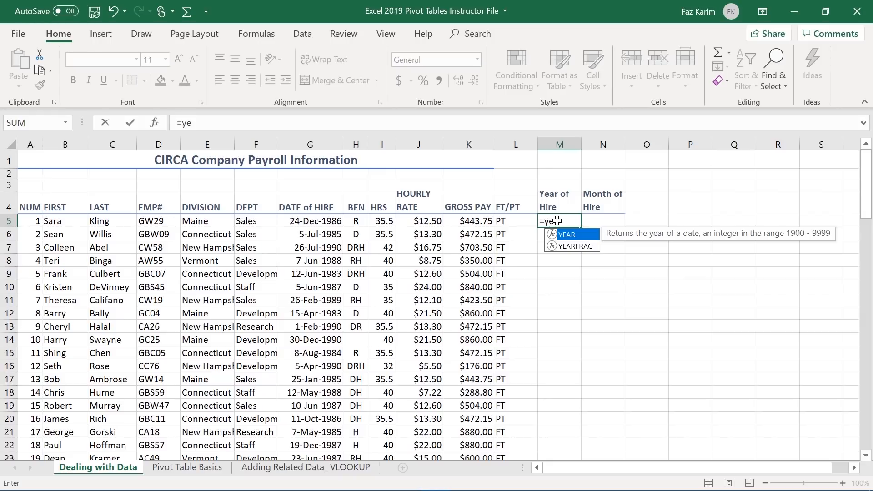
pyautogui.press('Tab')
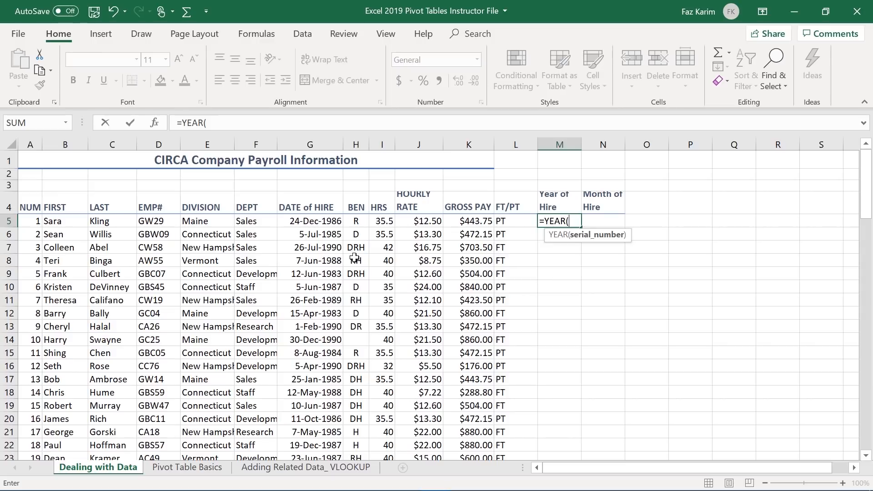
pyautogui.click(324, 223)
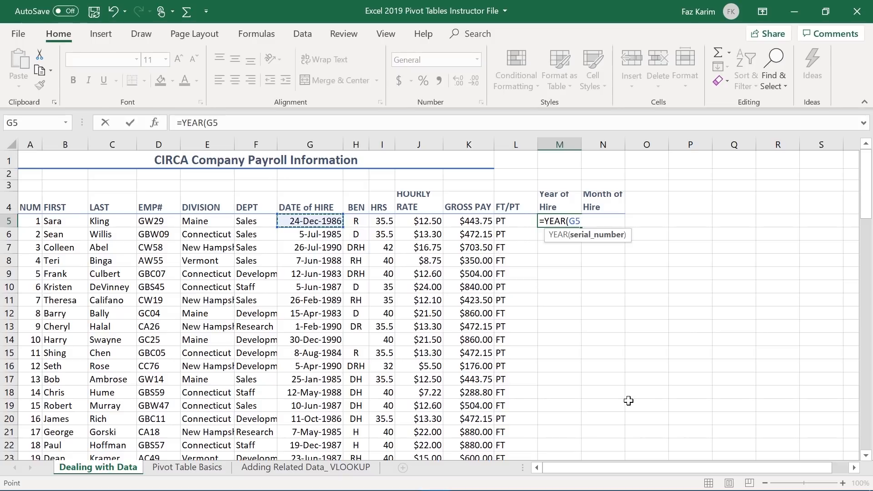
pyautogui.write(')')
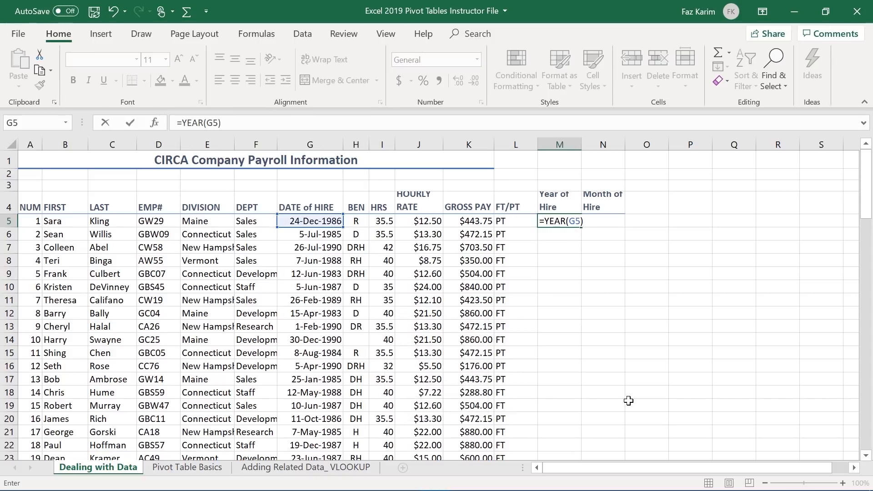
pyautogui.press('Return')
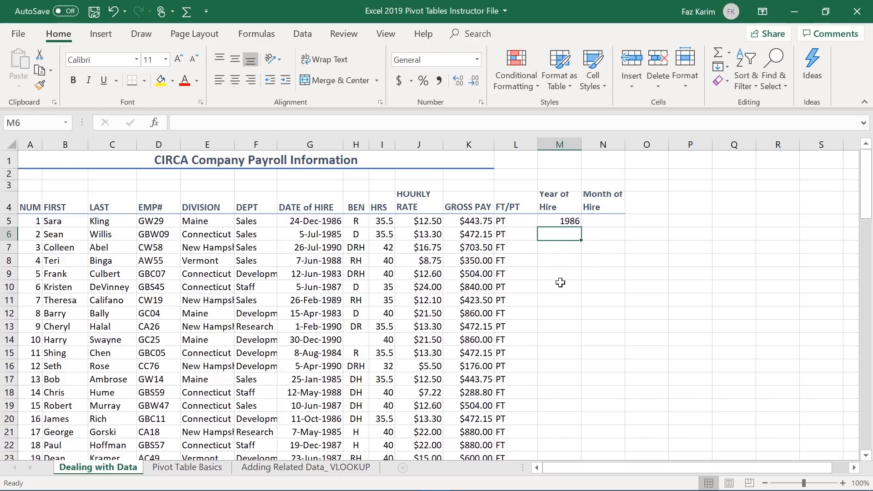
pyautogui.click(564, 221)
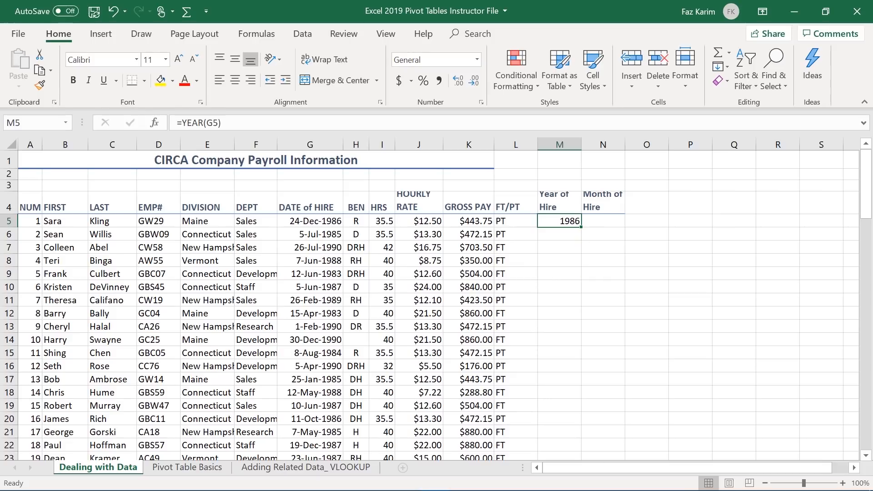
pyautogui.doubleClick(581, 228)
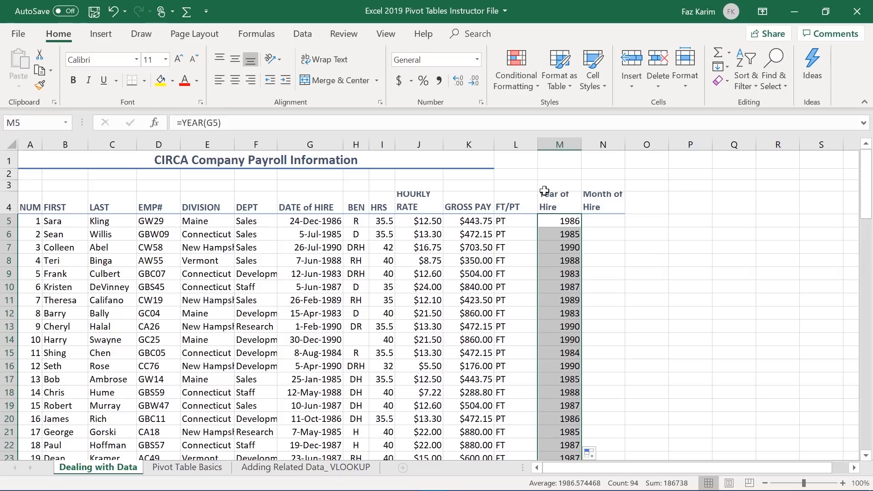
pyautogui.moveTo(604, 184); pyautogui.dragTo(627, 133)
pyautogui.moveTo(509, 184); pyautogui.dragTo(503, 146)
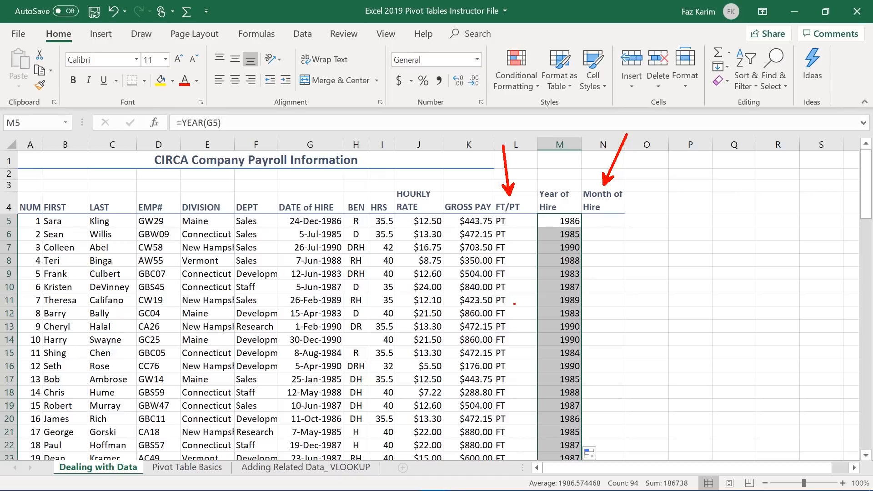
pyautogui.moveTo(563, 208); pyautogui.dragTo(551, 154)
pyautogui.moveTo(315, 198); pyautogui.dragTo(313, 166)
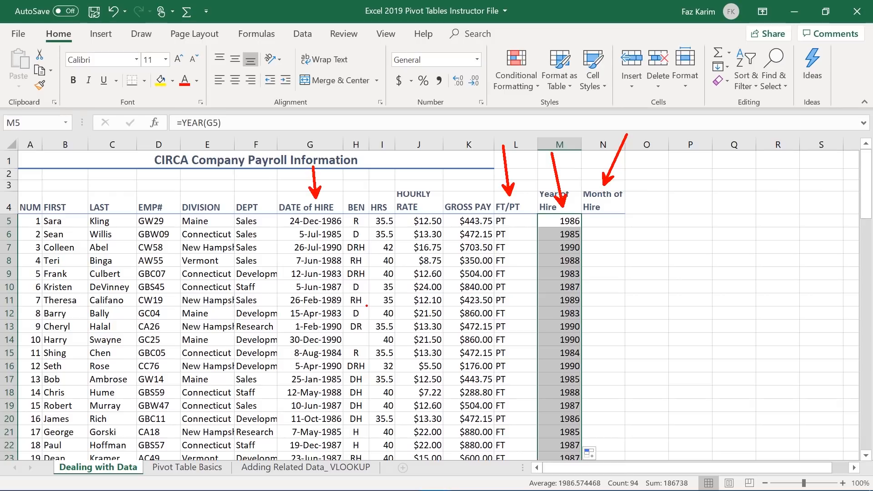
pyautogui.press('Escape')
# Try to extract the month of hire in N5 with the formula =MONTH(G5)
pyautogui.click(620, 222)
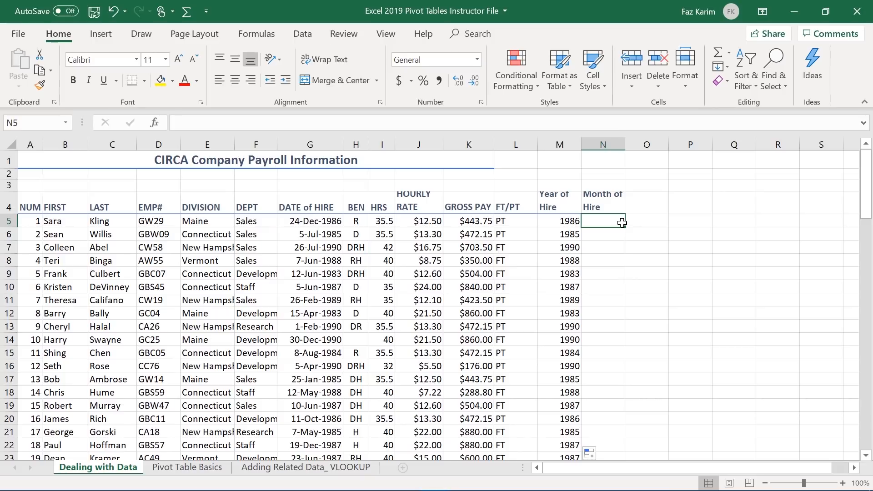
pyautogui.write('=mon')
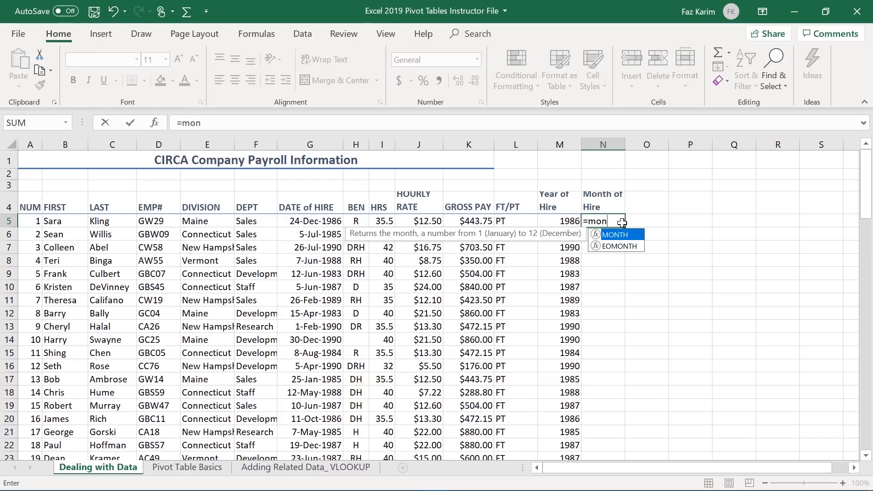
pyautogui.press('Tab')
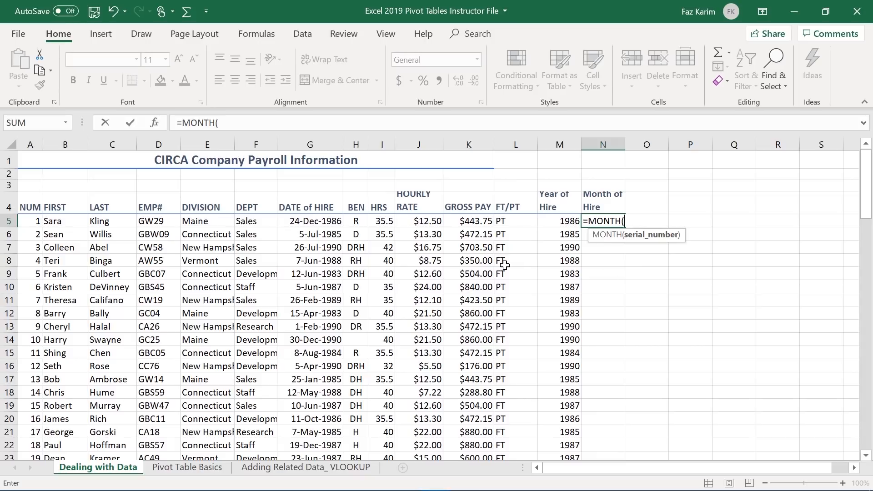
pyautogui.click(316, 220)
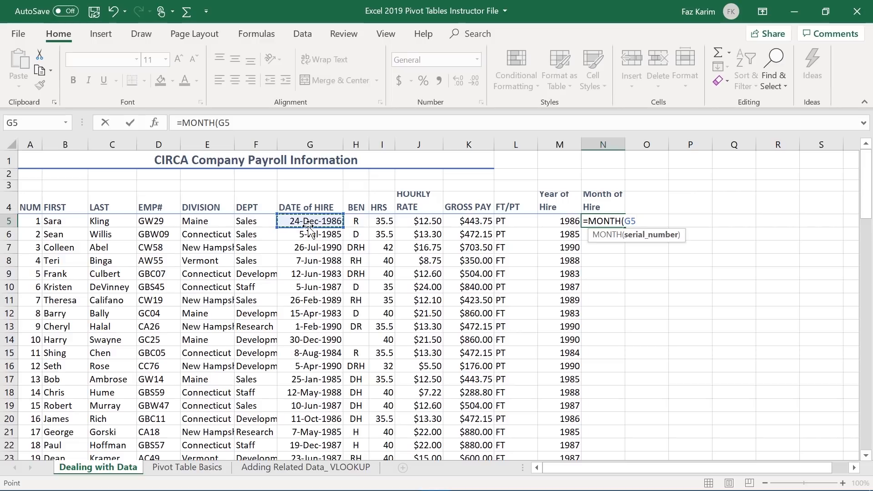
pyautogui.write(')')
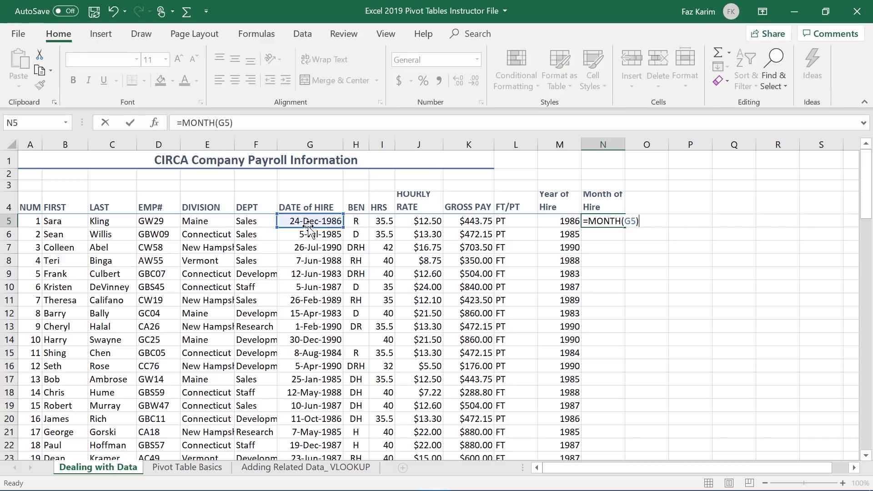
pyautogui.press('Return')
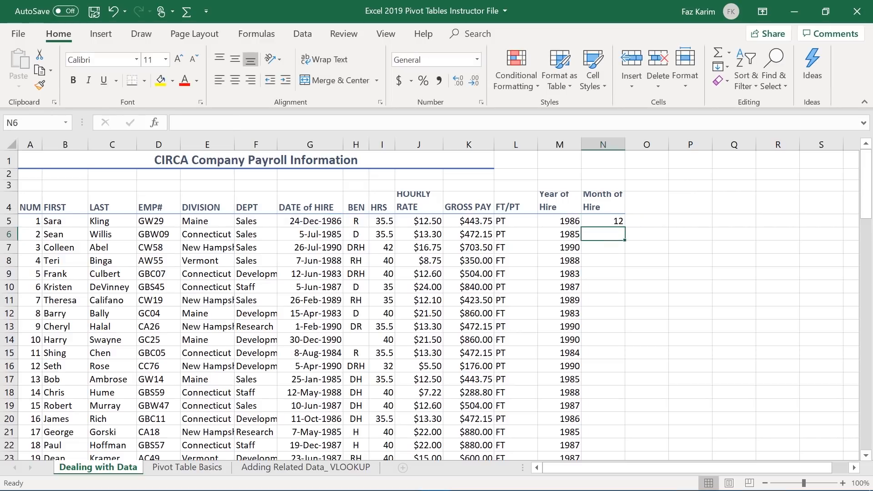
pyautogui.moveTo(627, 210); pyautogui.dragTo(673, 172)
pyautogui.moveTo(644, 217); pyautogui.dragTo(643, 241)
pyautogui.moveTo(643, 218)
pyautogui.mouseDown()
pyautogui.moveTo(655, 224)
pyautogui.moveTo(648, 246)
pyautogui.moveTo(682, 229)
pyautogui.moveTo(668, 229)
pyautogui.moveTo(668, 204)
pyautogui.moveTo(712, 222)
pyautogui.mouseUp()
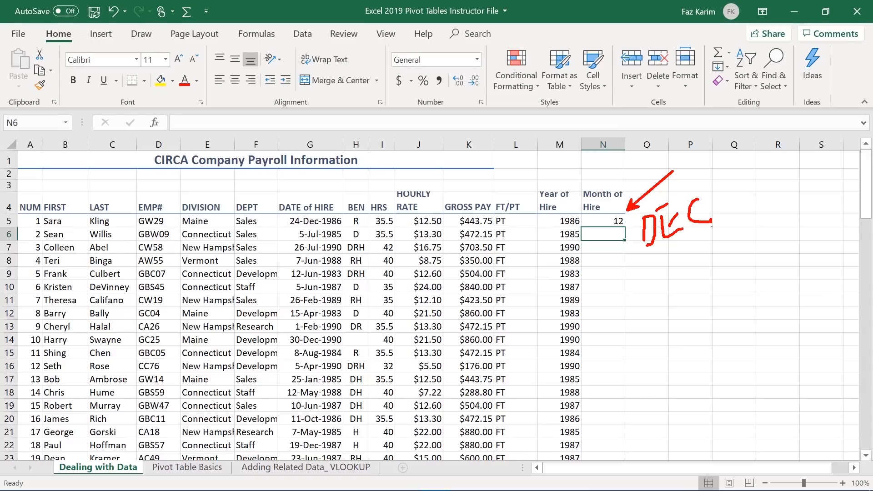
pyautogui.press('Escape')
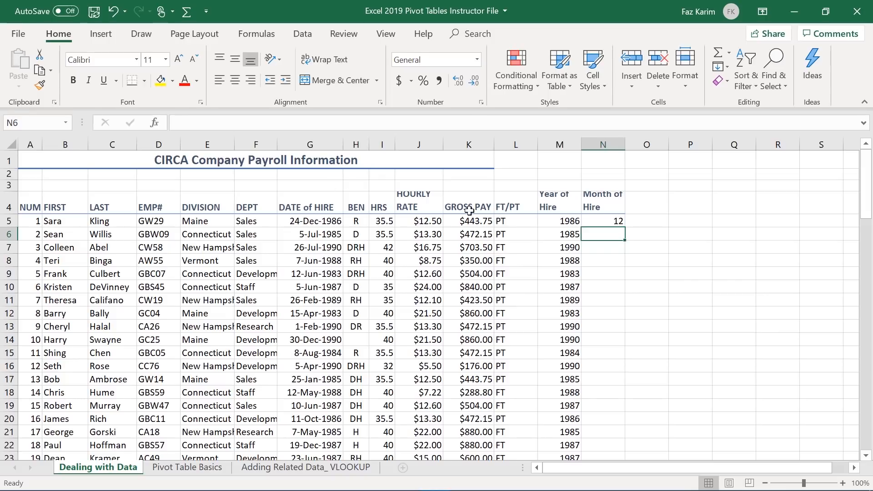
# Replace the formula in N5 with =TEXT(G5,"mmm") and fill it down the Month of Hire column for all employees
pyautogui.click(609, 221)
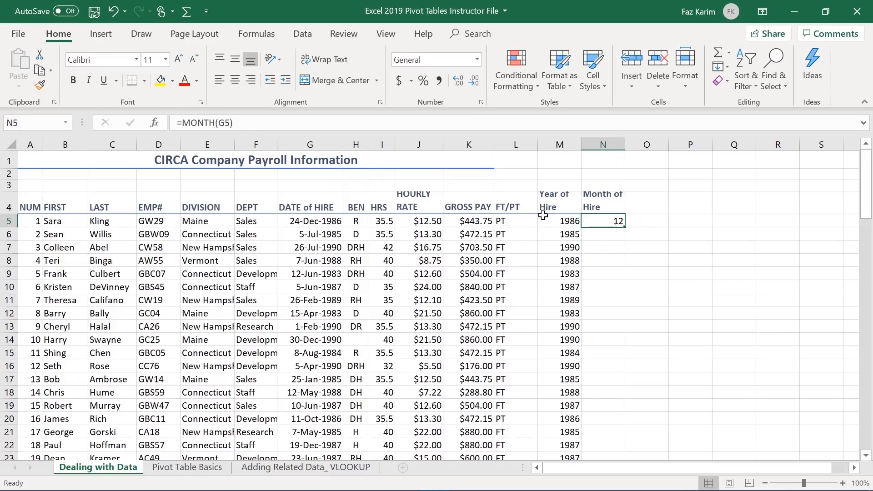
pyautogui.press('Delete')
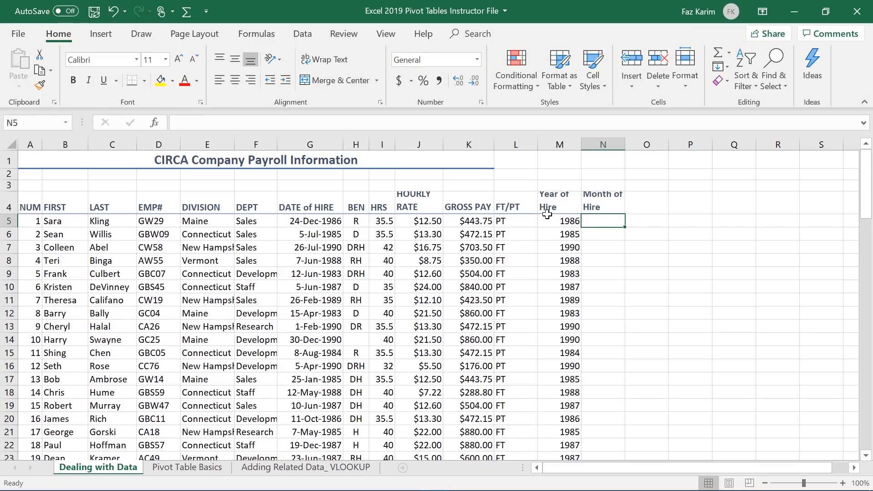
pyautogui.write('=')
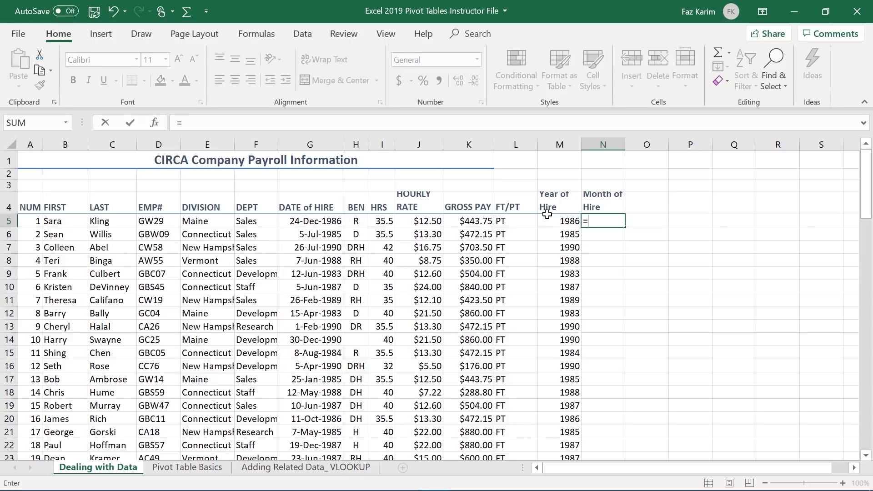
pyautogui.write('te')
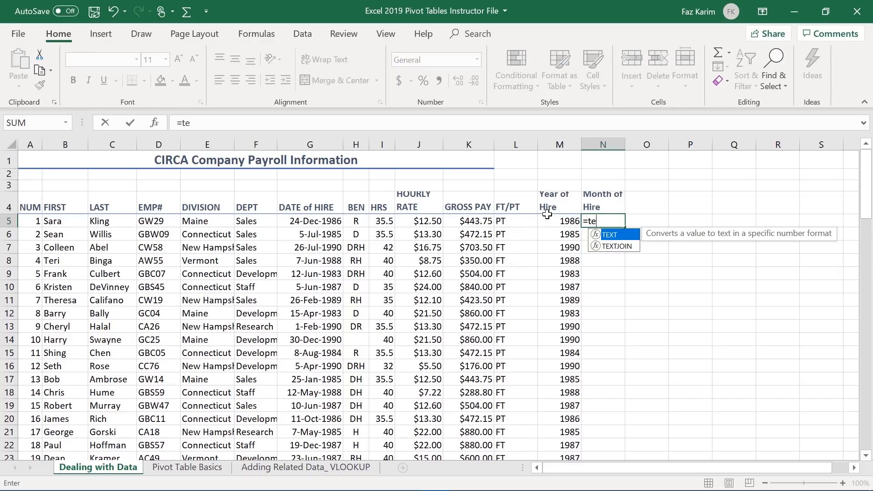
pyautogui.press('Tab')
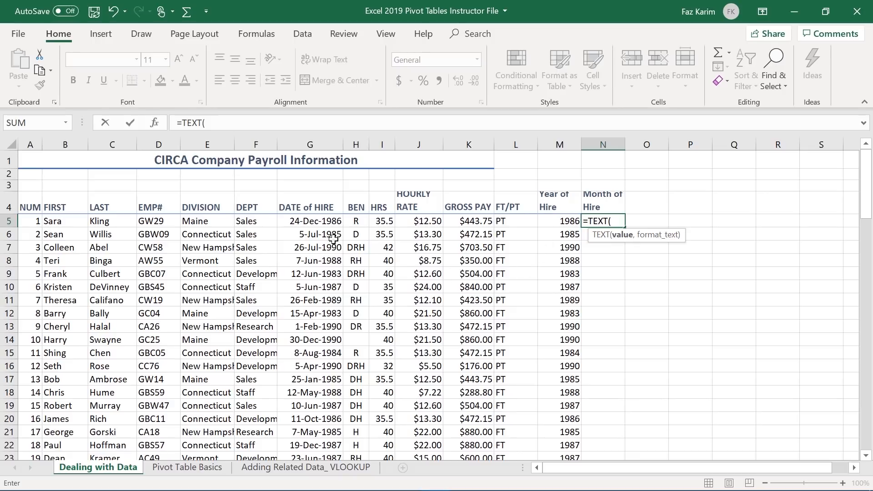
pyautogui.click(319, 221)
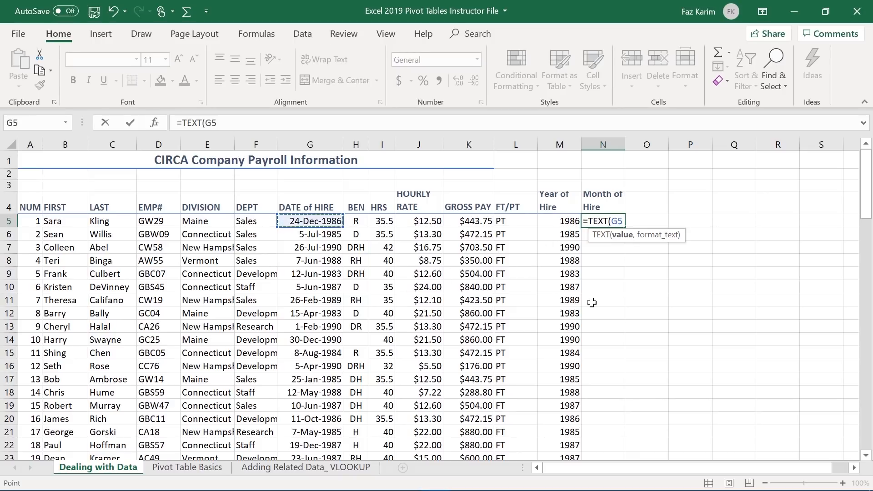
pyautogui.write(',')
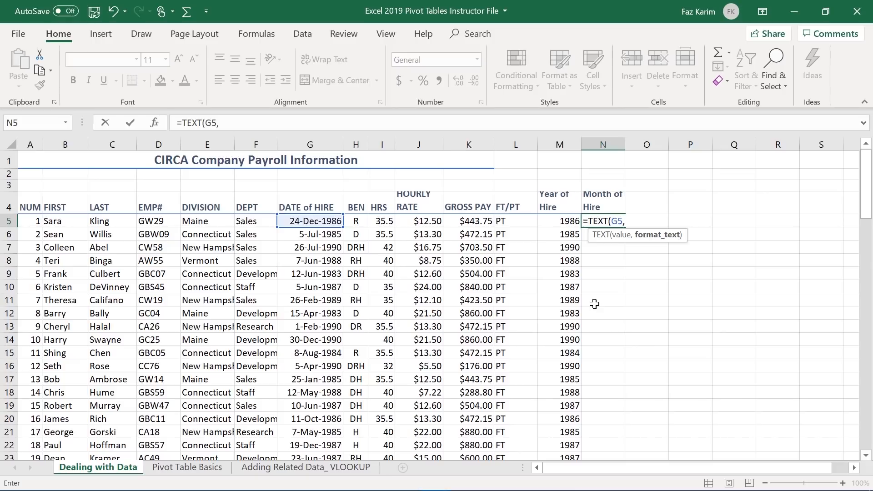
pyautogui.write('"mm')
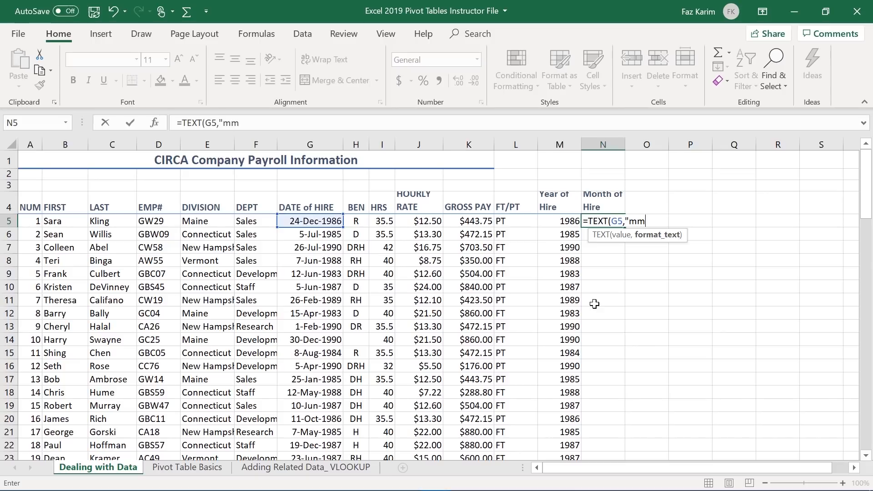
pyautogui.write('m")')
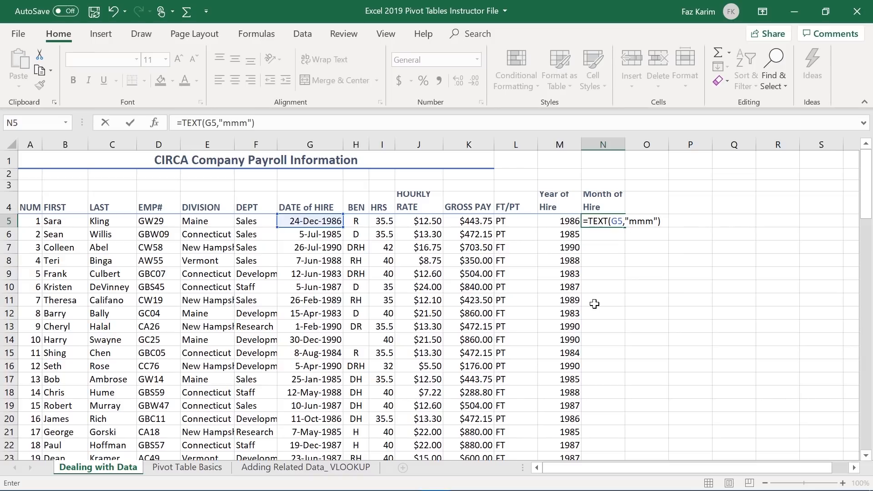
pyautogui.hotkey('ctrl', 'Return')
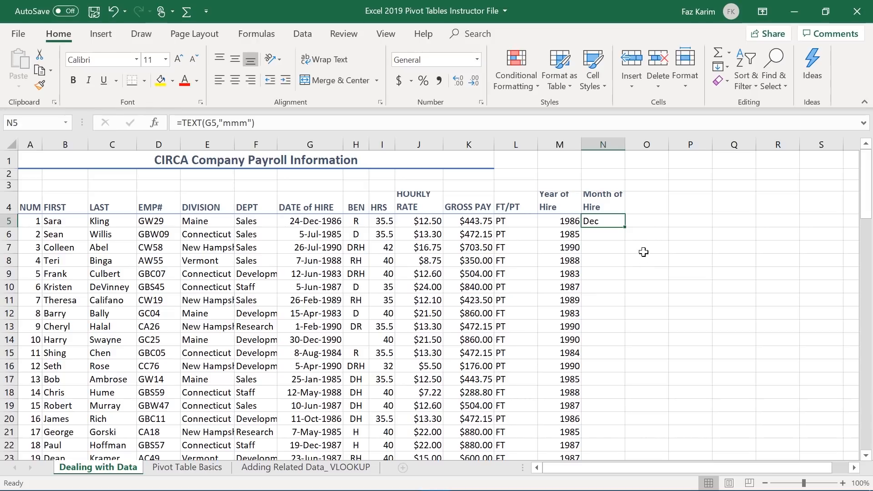
pyautogui.doubleClick(626, 225)
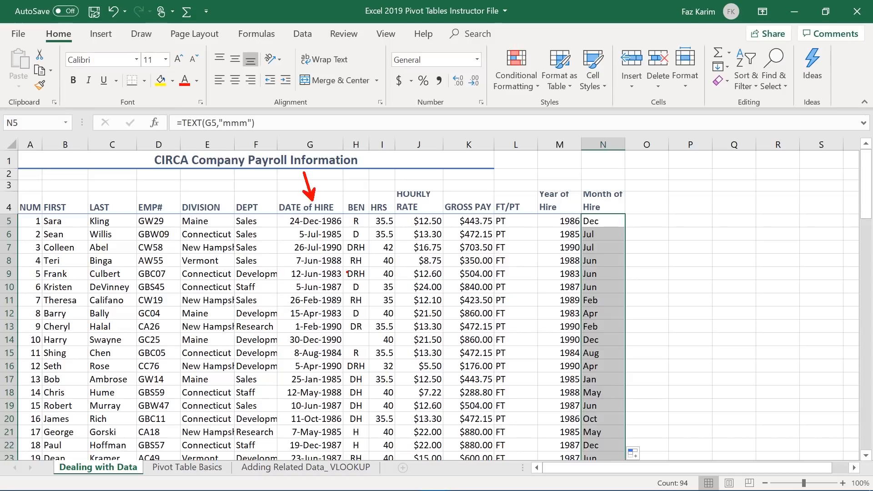
pyautogui.click(647, 221)
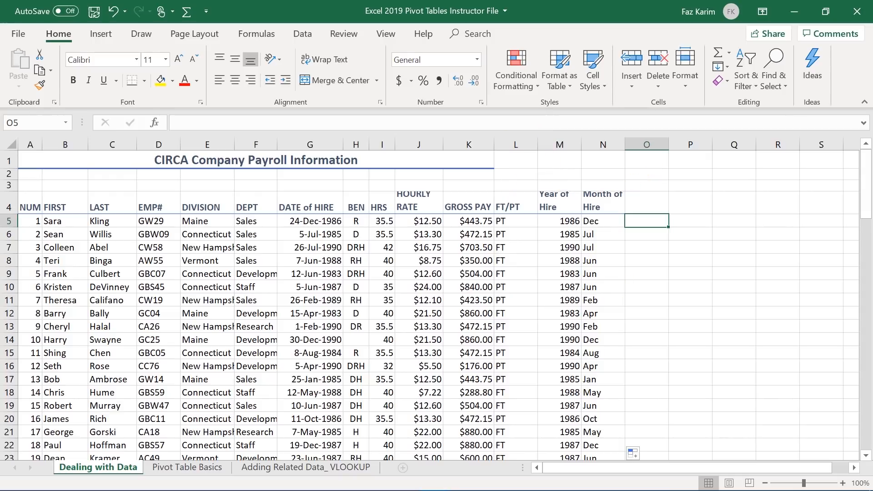
# Review the formulas in L5, M5 and N5 that produce the FT/PT, Year of Hire and Month of Hire values
pyautogui.click(519, 226)
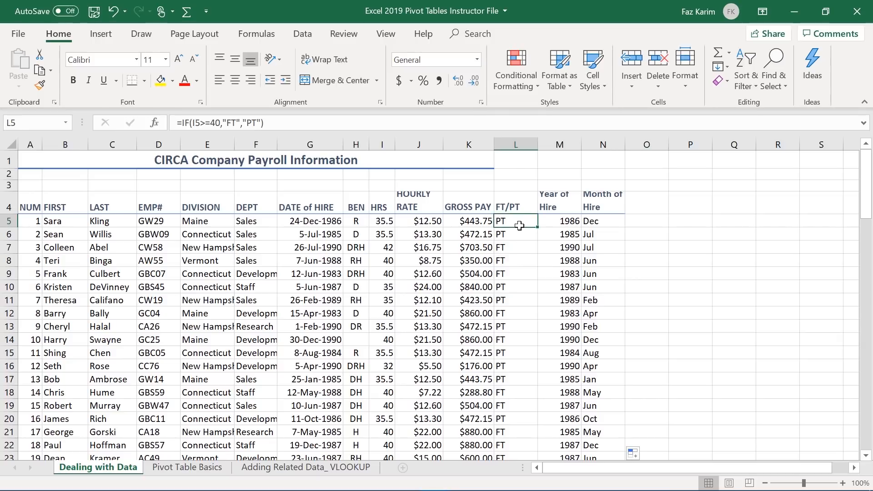
pyautogui.doubleClick(519, 225)
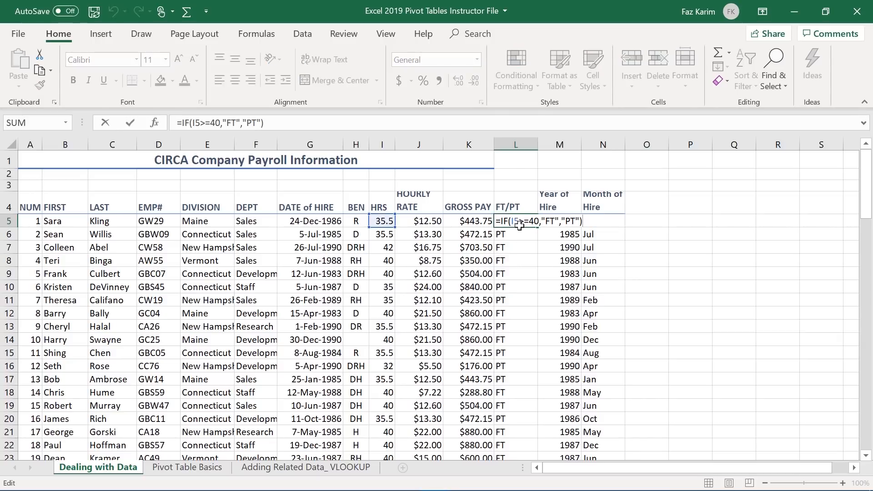
pyautogui.press('Return')
pyautogui.click(564, 223)
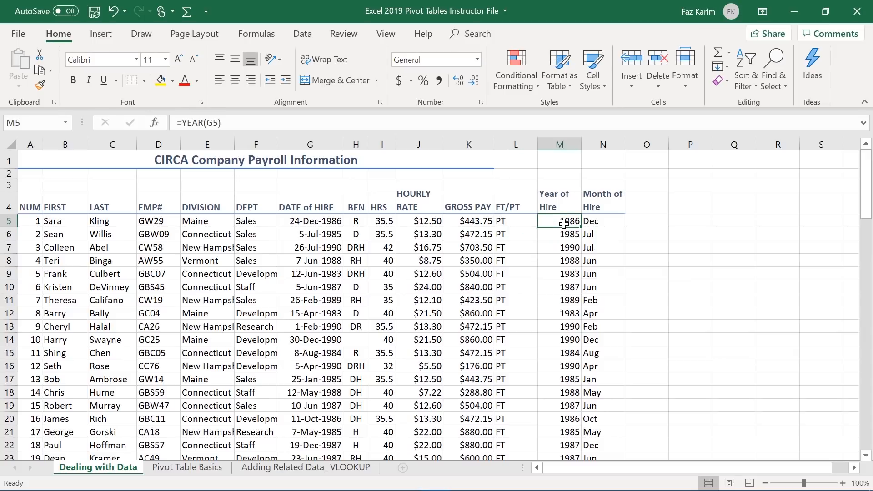
pyautogui.doubleClick(564, 223)
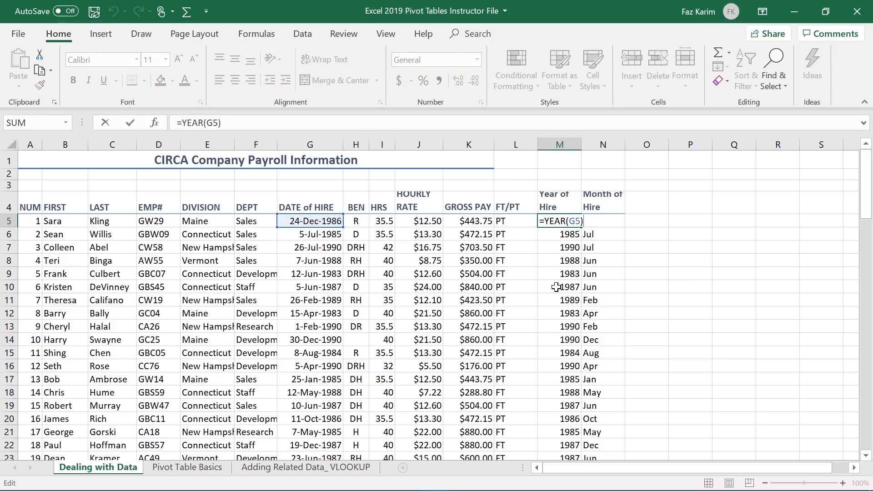
pyautogui.press('Return')
pyautogui.click(616, 226)
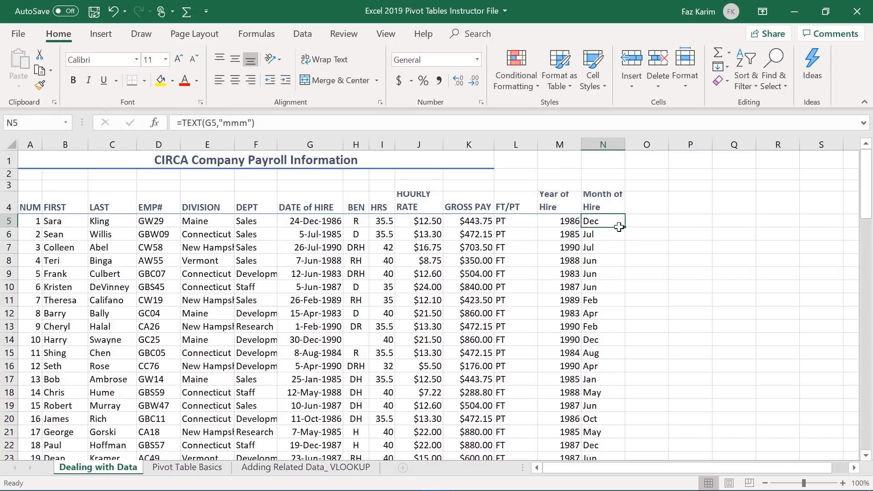
pyautogui.doubleClick(618, 228)
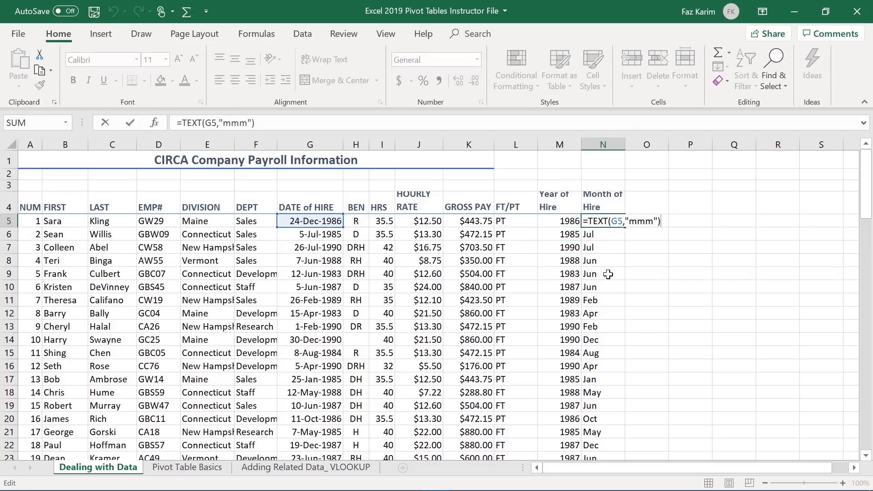
pyautogui.press('Return')
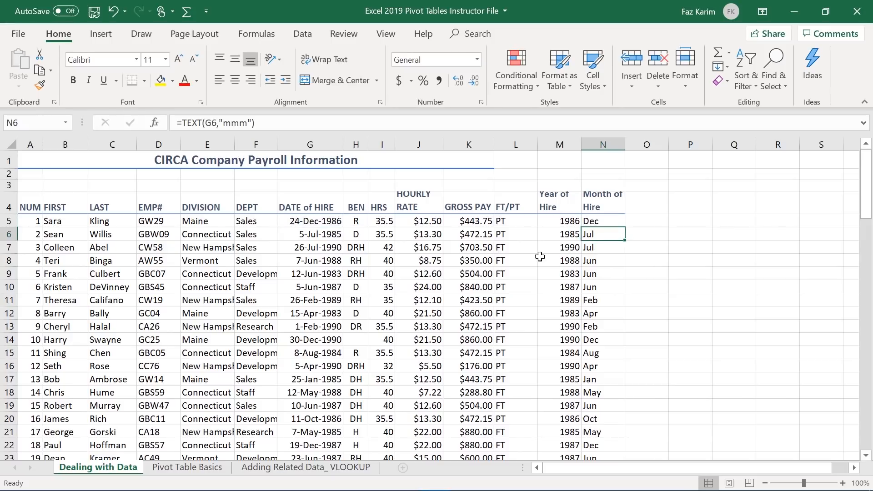
pyautogui.click(503, 226)
pyautogui.click(553, 226)
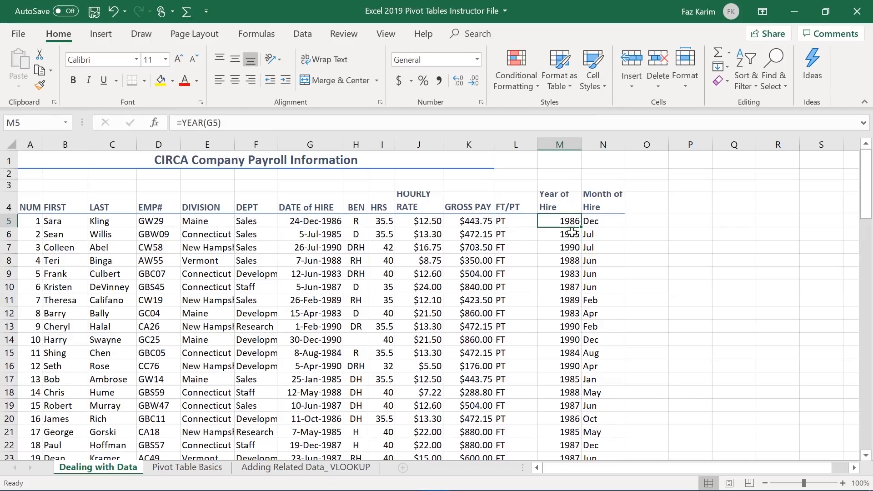
pyautogui.click(611, 221)
pyautogui.click(556, 225)
pyautogui.click(516, 221)
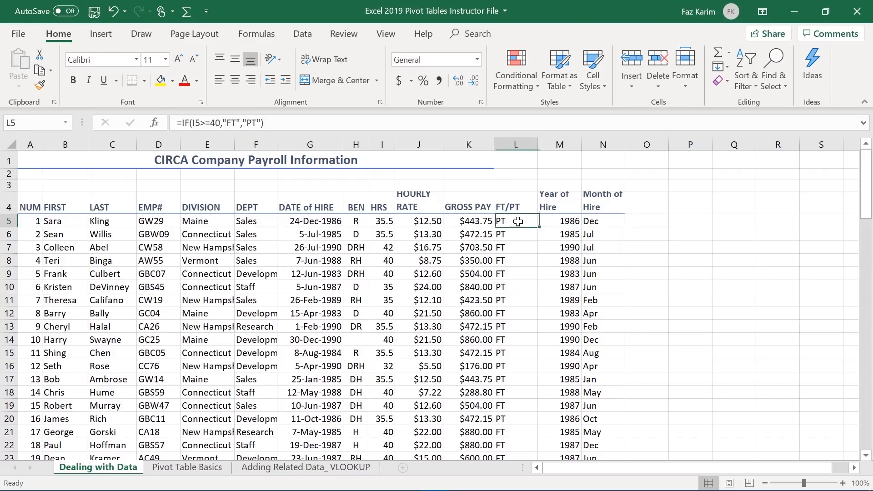
pyautogui.click(563, 221)
pyautogui.click(588, 221)
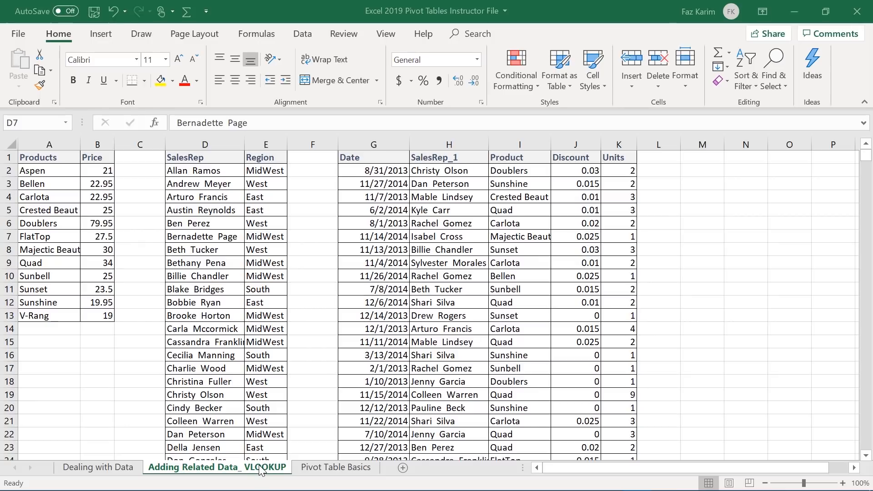
# Activate the Adding Related Data_ VLOOKUP sheet from the workbook's list of sheets
pyautogui.moveTo(253, 460); pyautogui.dragTo(249, 418)
pyautogui.moveTo(22, 454); pyautogui.dragTo(76, 423)
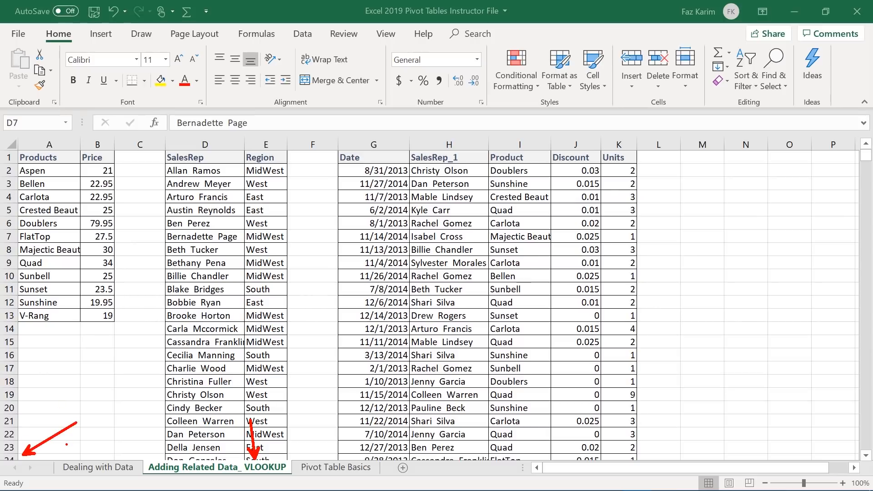
pyautogui.press('Escape')
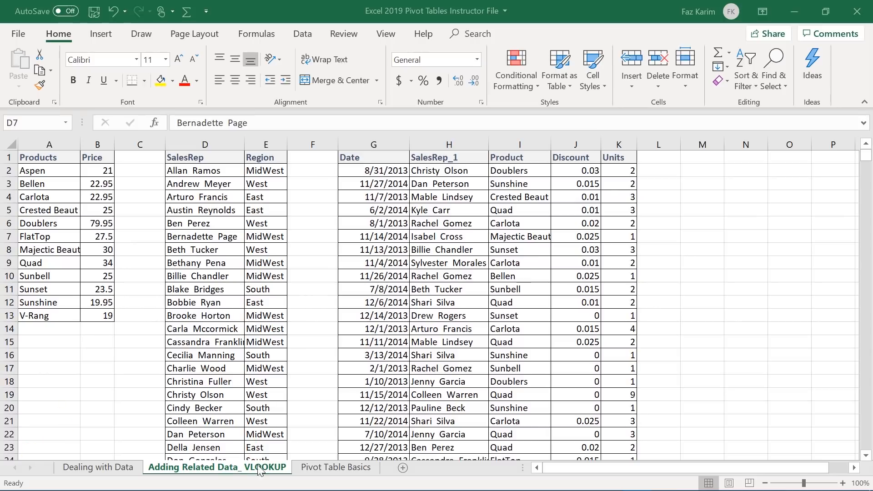
pyautogui.rightClick(16, 466)
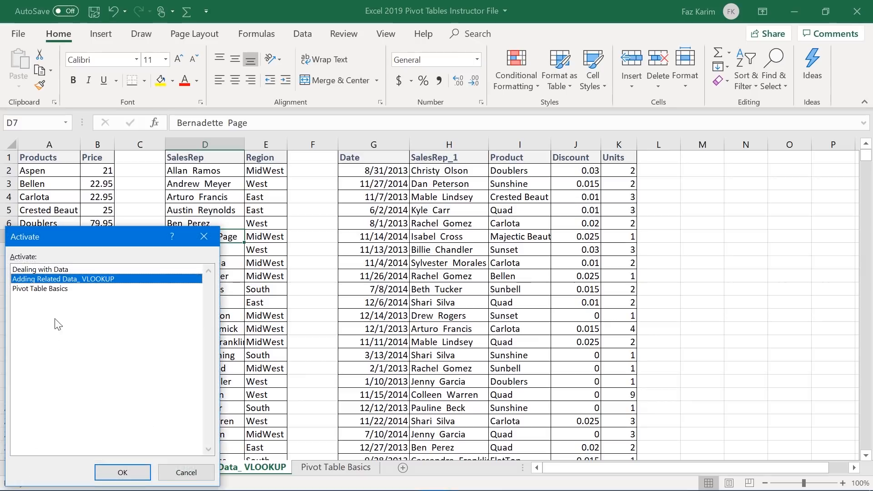
pyautogui.hotkey('ctrl', '2')
pyautogui.moveTo(82, 284); pyautogui.dragTo(82, 327)
pyautogui.moveTo(98, 463); pyautogui.dragTo(90, 436)
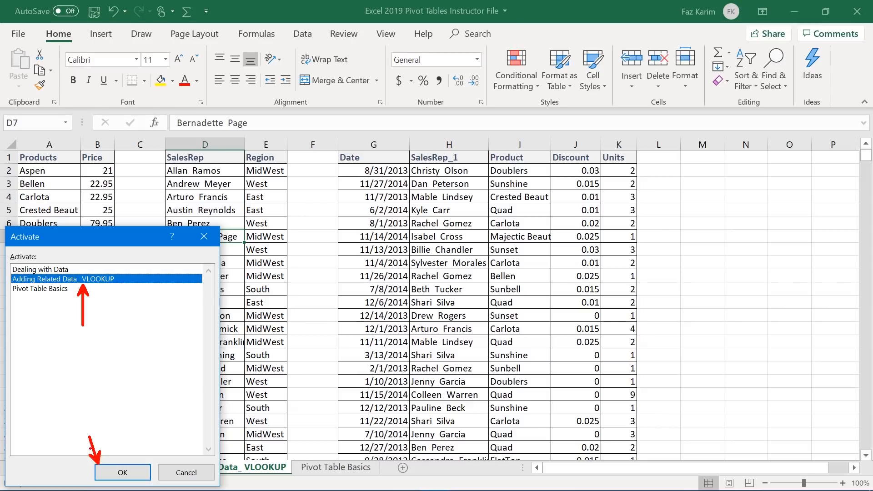
pyautogui.press('Escape')
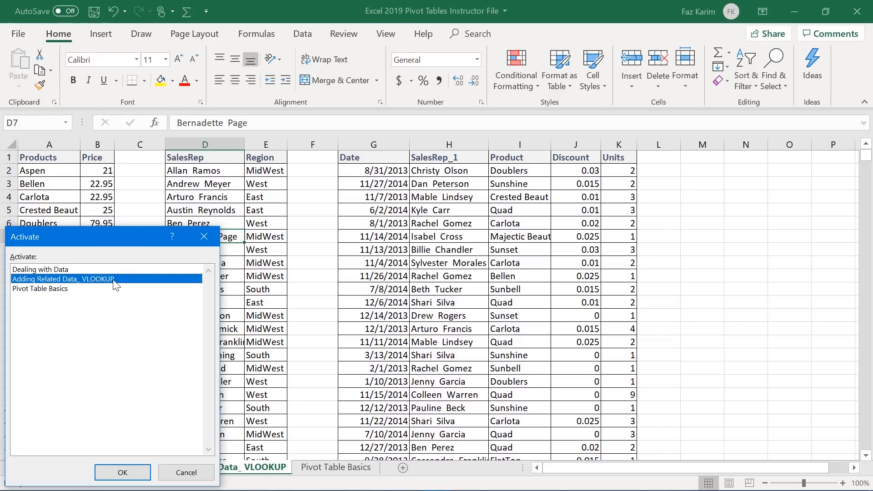
pyautogui.click(119, 472)
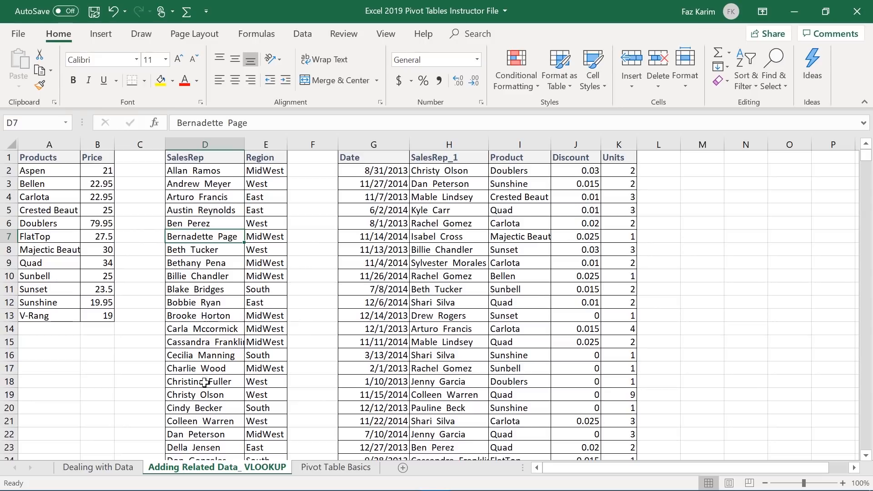
# Return to the Dealing with Data sheet and review the FT/PT, Year of Hire and Month of Hire headings
pyautogui.click(97, 468)
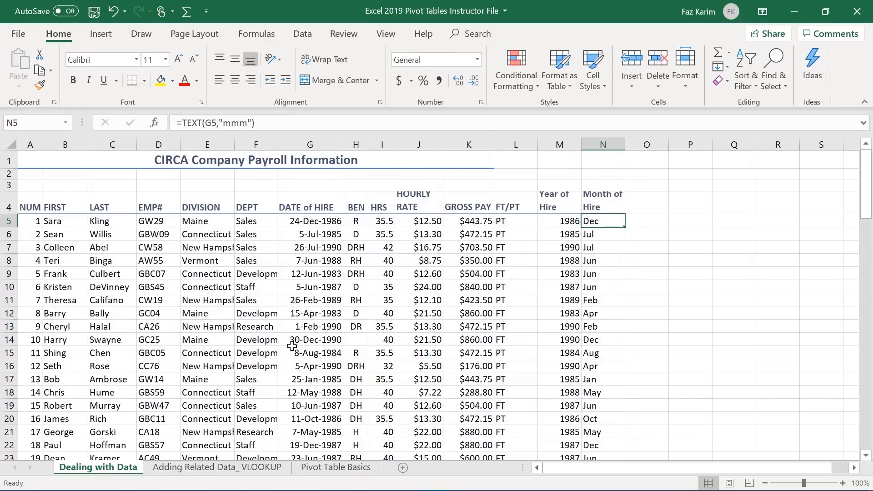
pyautogui.click(505, 209)
pyautogui.click(545, 203)
pyautogui.click(596, 210)
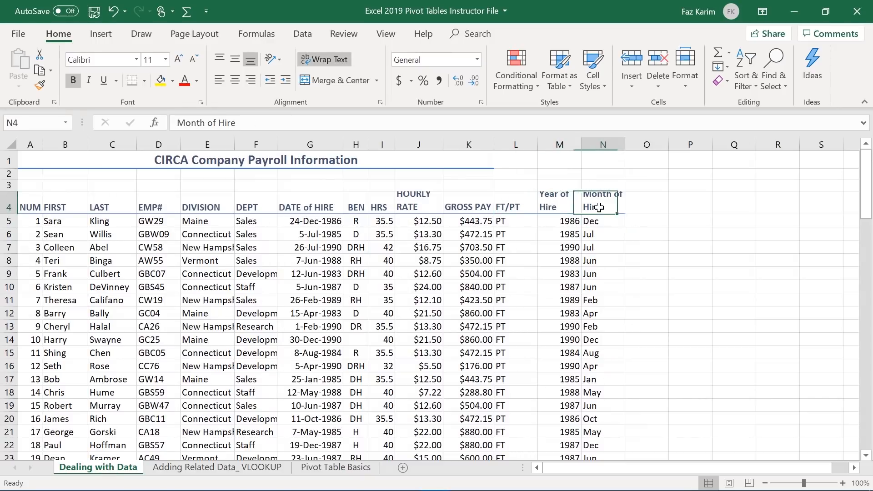
pyautogui.click(554, 204)
pyautogui.click(508, 203)
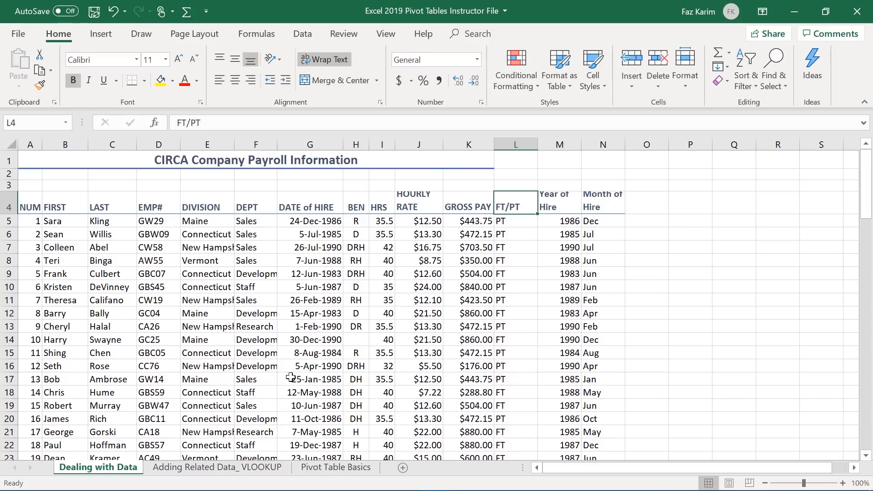
# Switch to the Adding Related Data_ VLOOKUP sheet and examine its product price, sales rep region and sales transaction tables
pyautogui.click(216, 467)
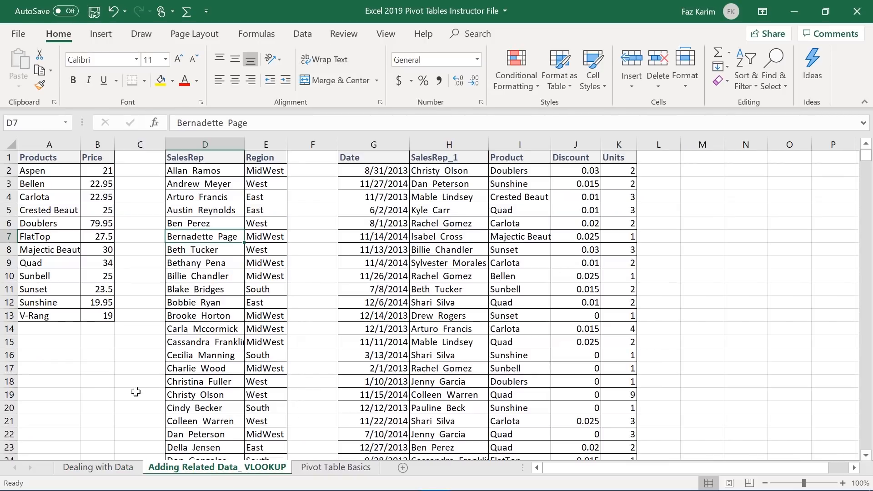
pyautogui.moveTo(67, 335); pyautogui.dragTo(66, 401)
pyautogui.moveTo(241, 134); pyautogui.dragTo(241, 72)
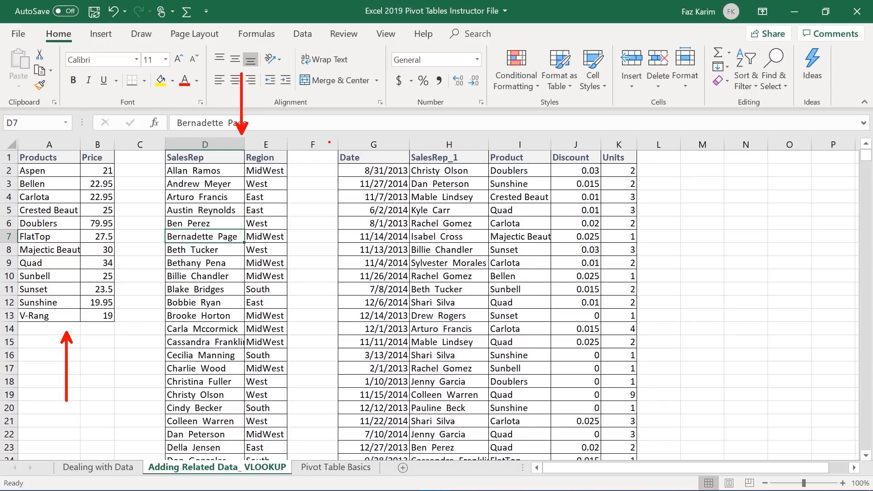
pyautogui.moveTo(447, 146); pyautogui.dragTo(447, 75)
pyautogui.moveTo(340, 145); pyautogui.dragTo(312, 113)
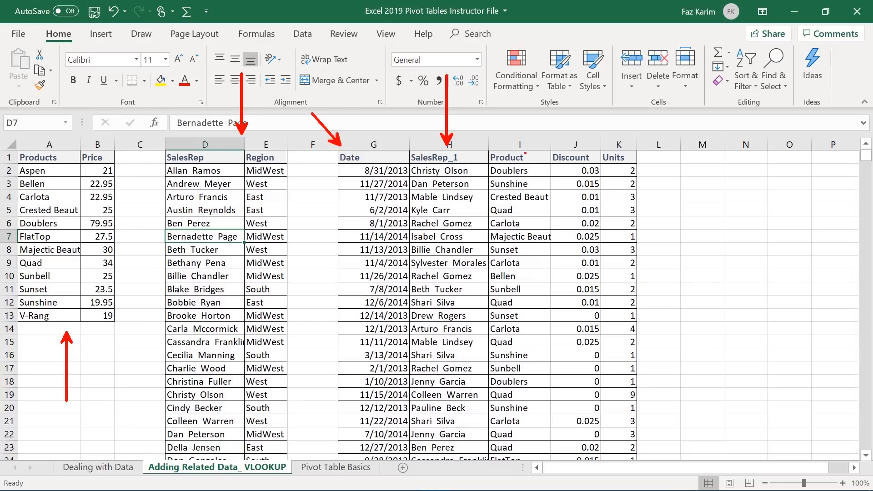
pyautogui.moveTo(578, 148); pyautogui.dragTo(549, 133)
pyautogui.moveTo(617, 149); pyautogui.dragTo(594, 130)
pyautogui.press('Escape')
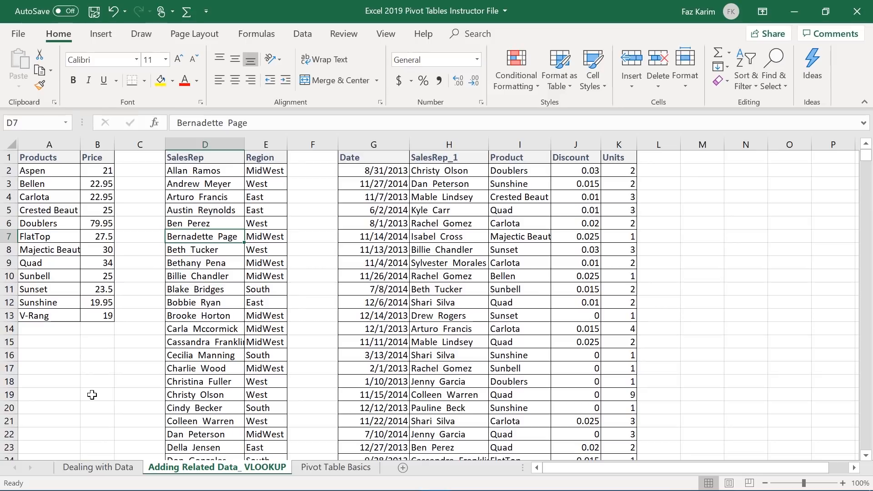
pyautogui.moveTo(87, 333); pyautogui.dragTo(84, 369)
pyautogui.moveTo(95, 142)
pyautogui.mouseDown()
pyautogui.moveTo(191, 62)
pyautogui.moveTo(530, 94)
pyautogui.moveTo(645, 151)
pyautogui.moveTo(635, 157)
pyautogui.mouseUp()
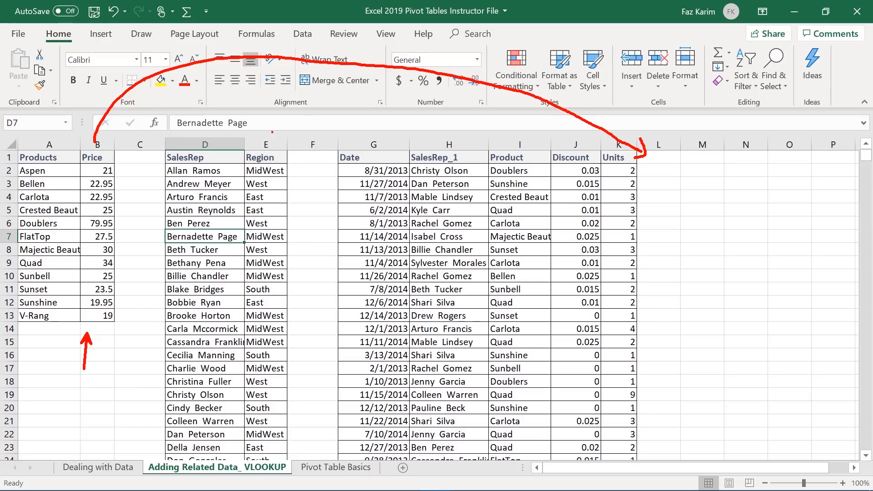
pyautogui.moveTo(253, 143)
pyautogui.mouseDown()
pyautogui.moveTo(375, 107)
pyautogui.moveTo(615, 119)
pyautogui.moveTo(666, 146)
pyautogui.moveTo(672, 134)
pyautogui.moveTo(659, 138)
pyautogui.mouseUp()
pyautogui.moveTo(324, 143)
pyautogui.mouseDown()
pyautogui.moveTo(526, 287)
pyautogui.moveTo(605, 439)
pyautogui.moveTo(665, 472)
pyautogui.mouseUp()
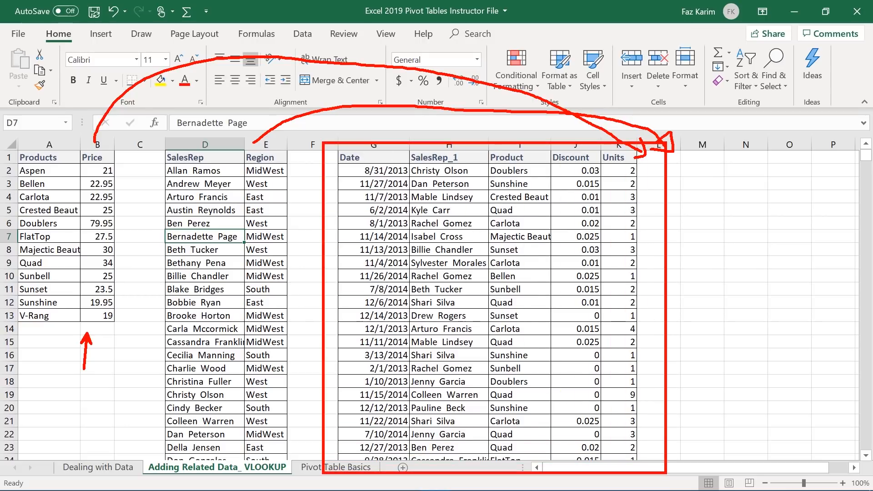
pyautogui.moveTo(401, 147); pyautogui.dragTo(408, 161)
pyautogui.press('Escape')
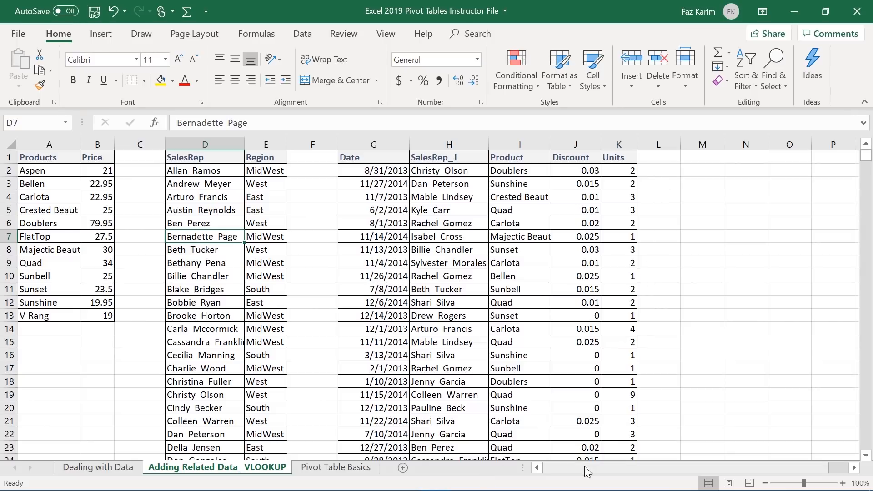
# Add the headings Price, Price with Discount and Region in L1, M1 and N1, beside the Units column
pyautogui.click(669, 159)
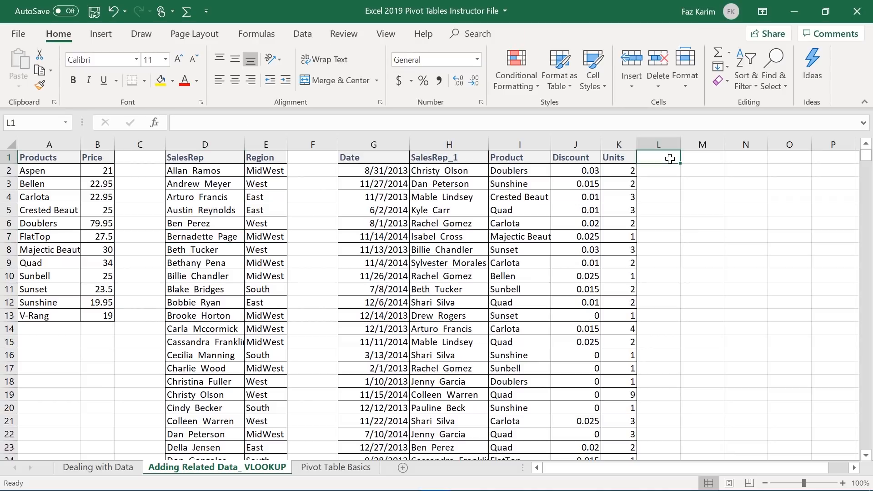
pyautogui.write('Price')
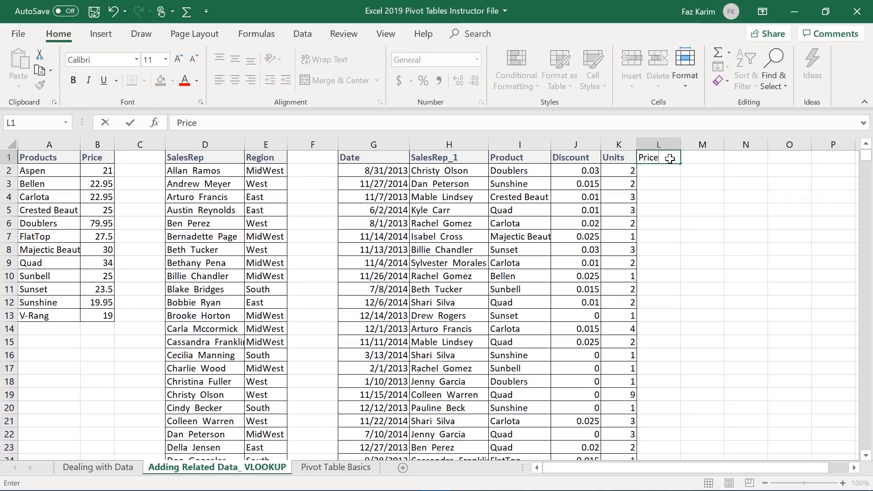
pyautogui.press('Tab')
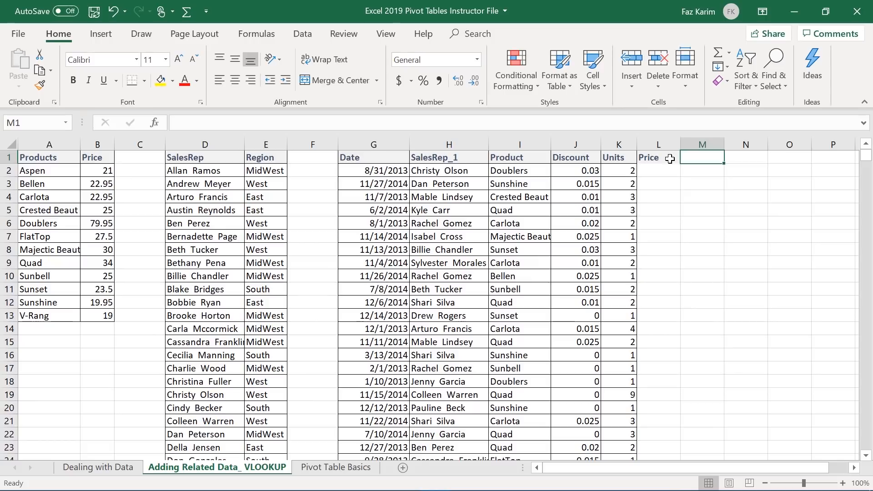
pyautogui.write('Pri')
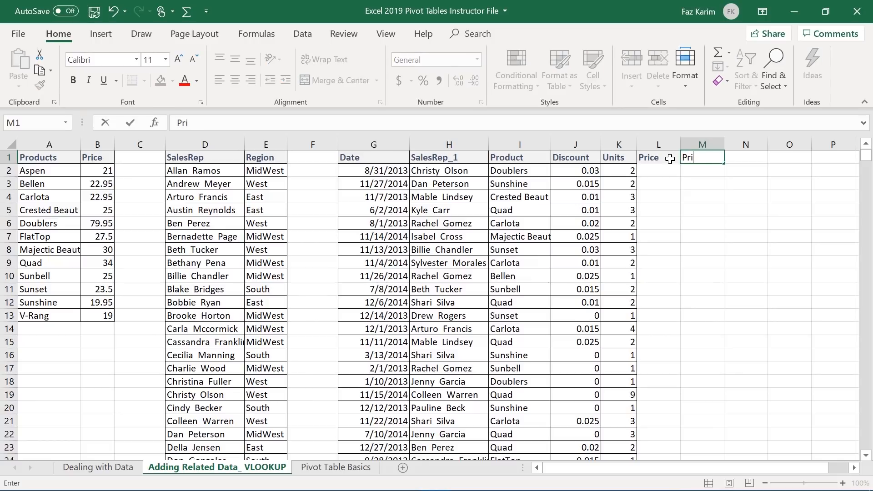
pyautogui.write('ce with')
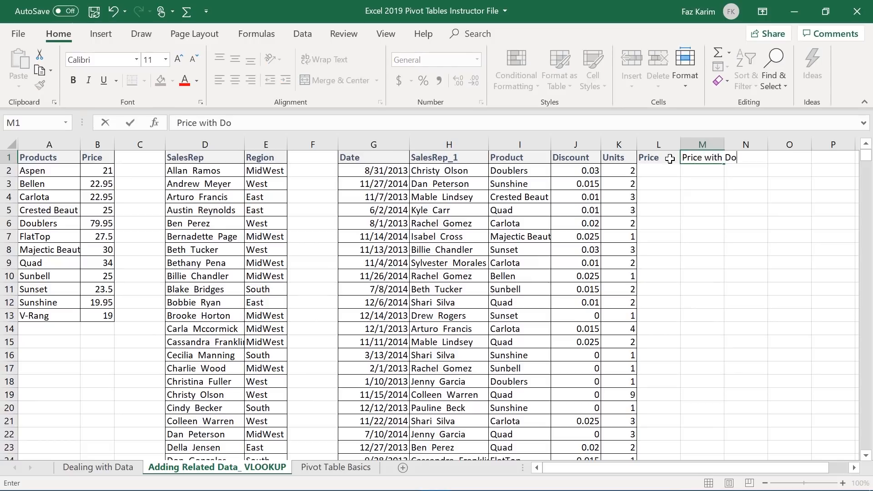
pyautogui.write(' Discount')
pyautogui.press('Tab')
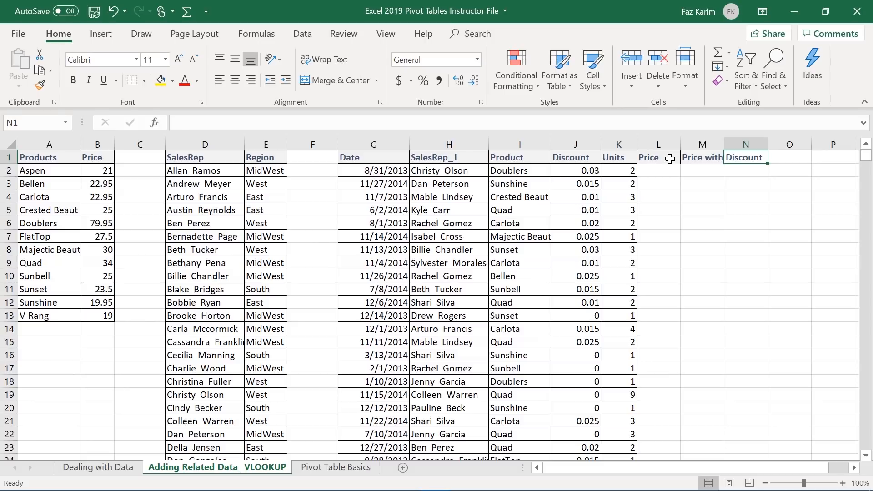
pyautogui.write('Region')
pyautogui.press('Tab')
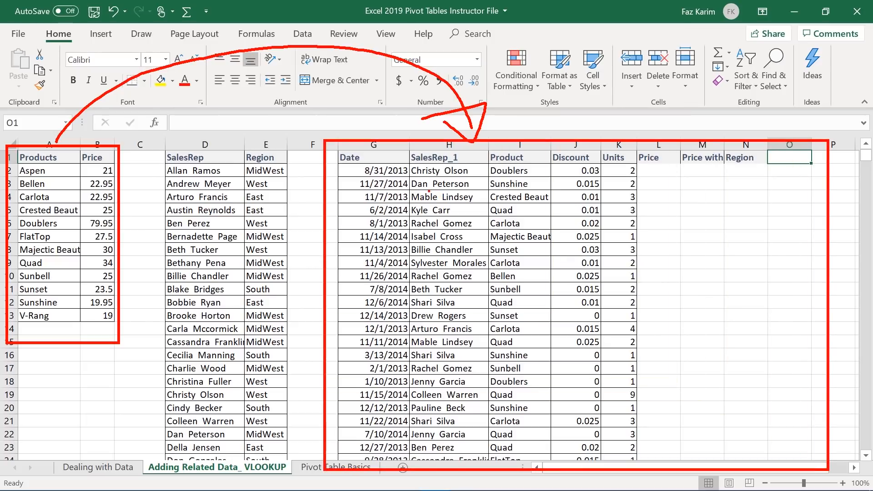
# Start a VLOOKUP formula in L2 under Price, with the product in I2 as the lookup value
pyautogui.click(647, 169)
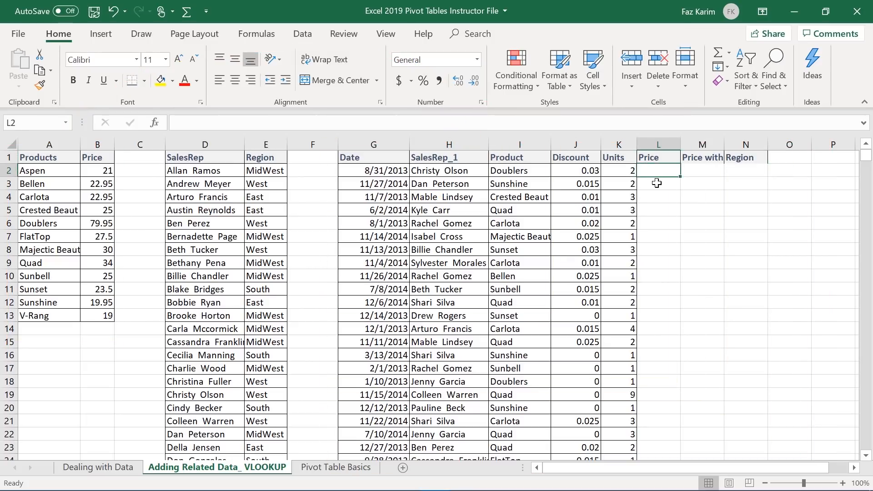
pyautogui.write('=v')
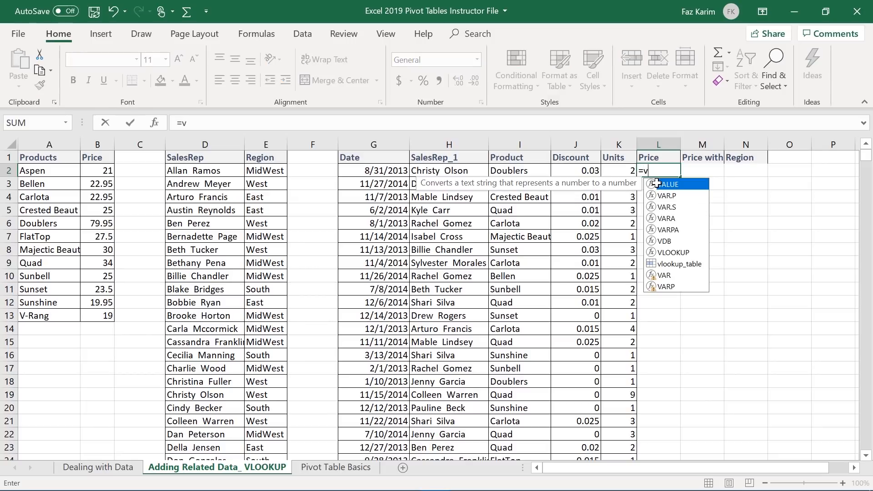
pyautogui.write('l')
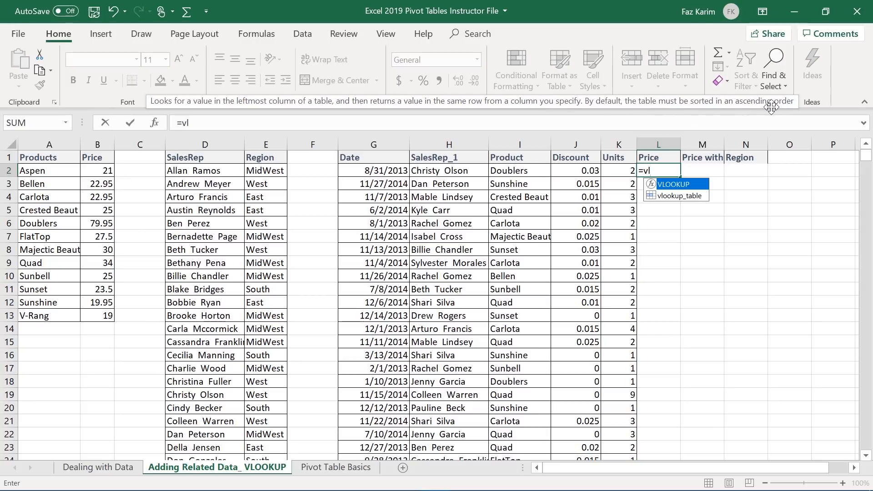
pyautogui.press('Tab')
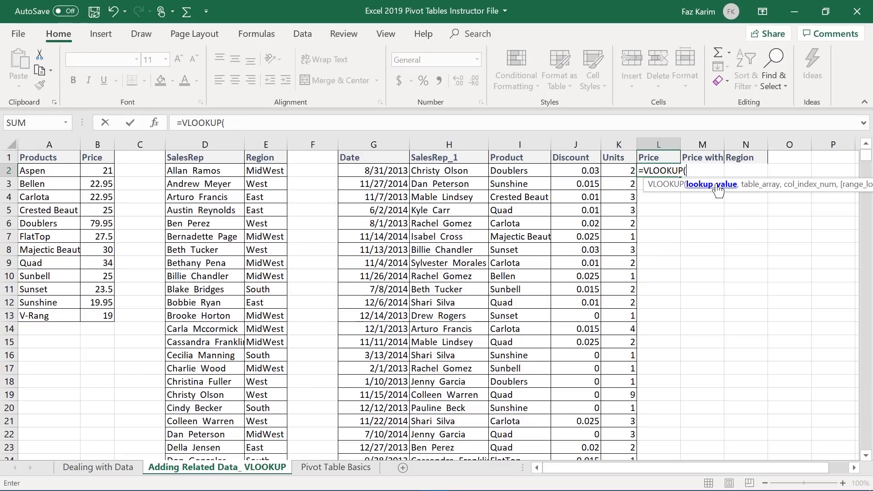
pyautogui.click(662, 186)
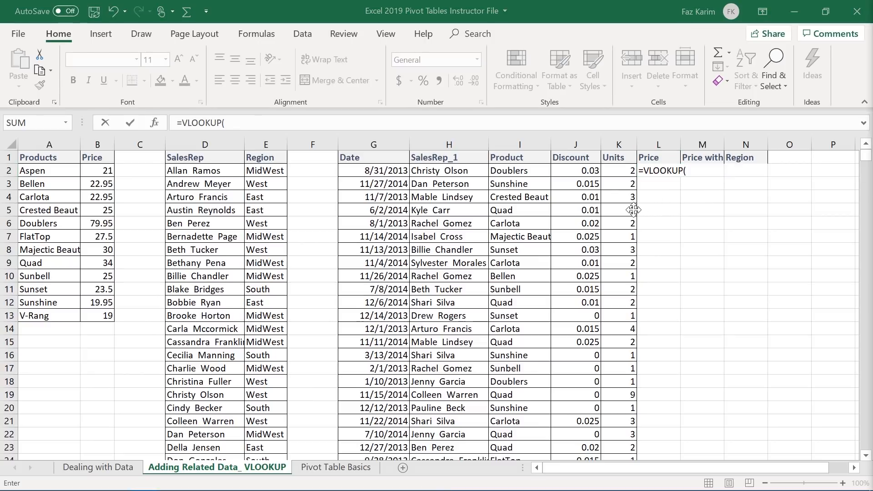
pyautogui.click(687, 171)
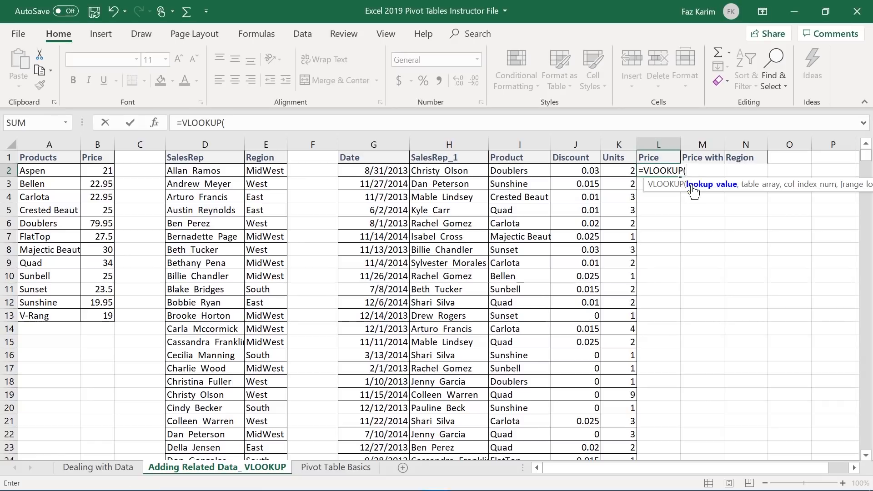
pyautogui.moveTo(669, 194); pyautogui.dragTo(505, 225)
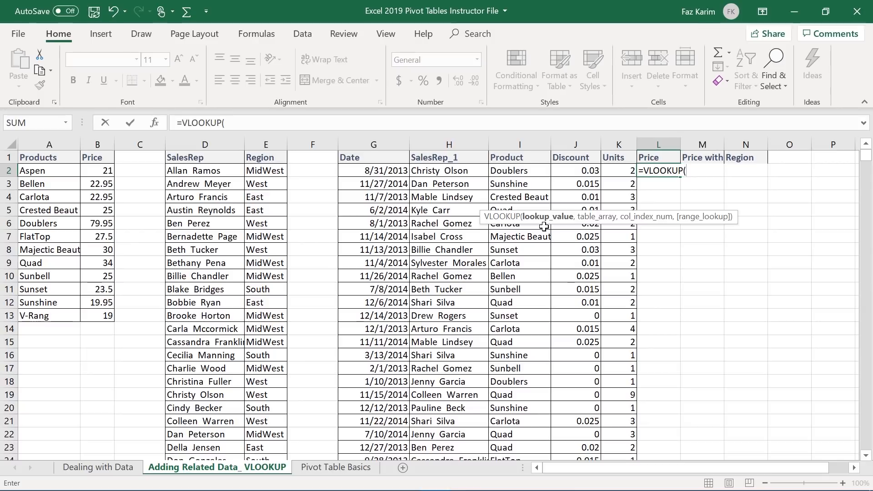
pyautogui.click(518, 174)
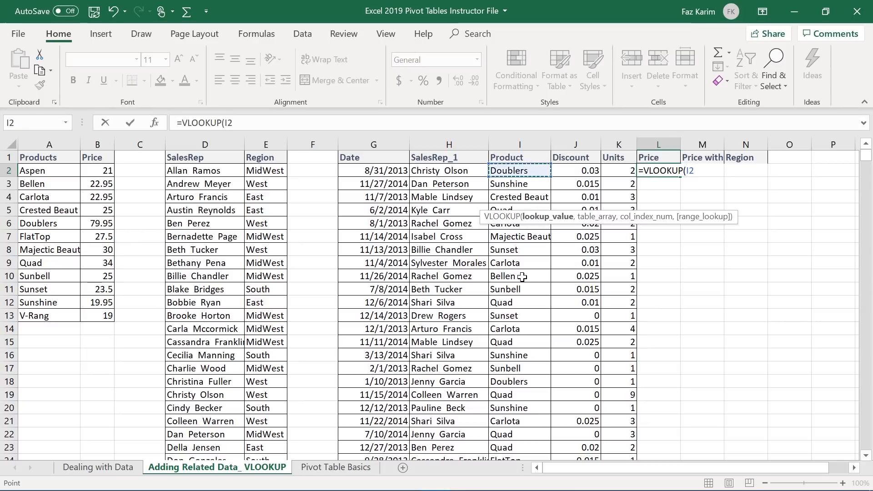
pyautogui.write(',')
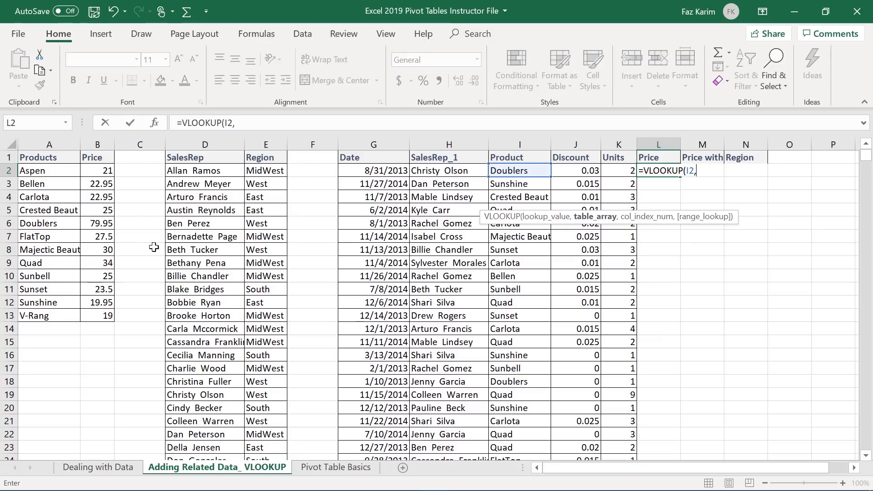
# Set the VLOOKUP table array to the product price list A2:B13, locked as the absolute reference $A$2:$B$13
pyautogui.moveTo(28, 172); pyautogui.dragTo(108, 316)
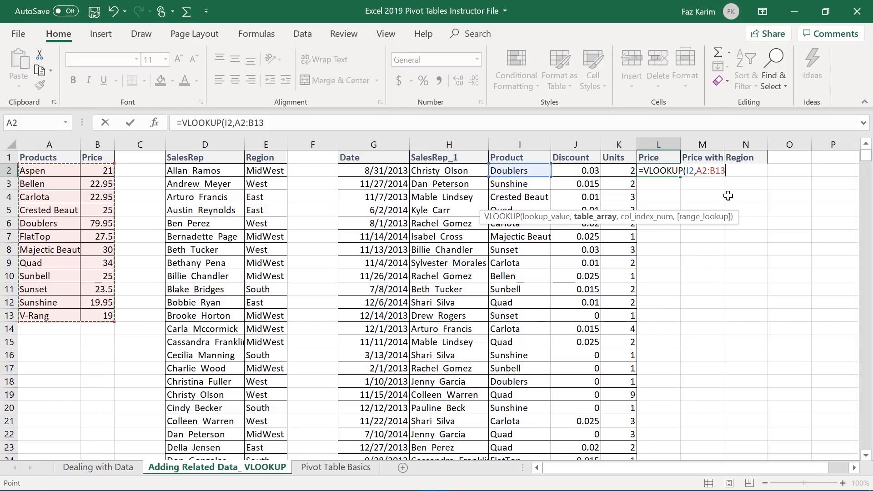
pyautogui.moveTo(726, 171); pyautogui.dragTo(696, 173)
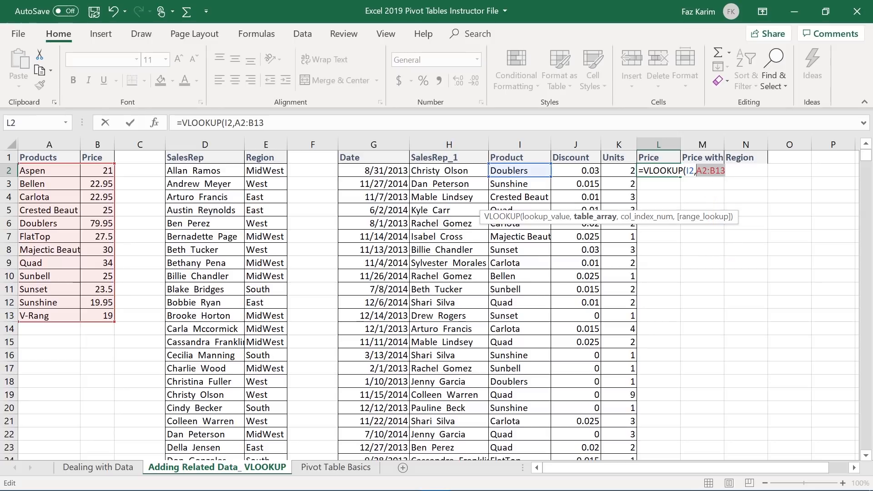
pyautogui.press('F4')
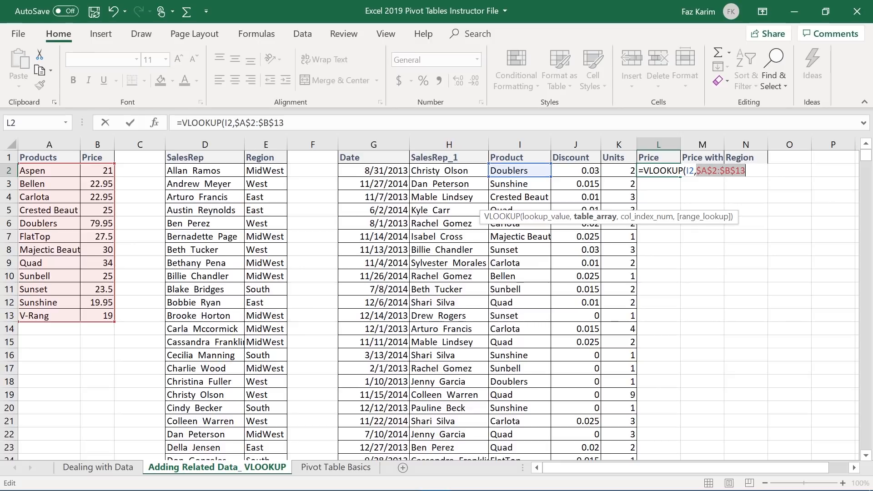
pyautogui.press('Right')
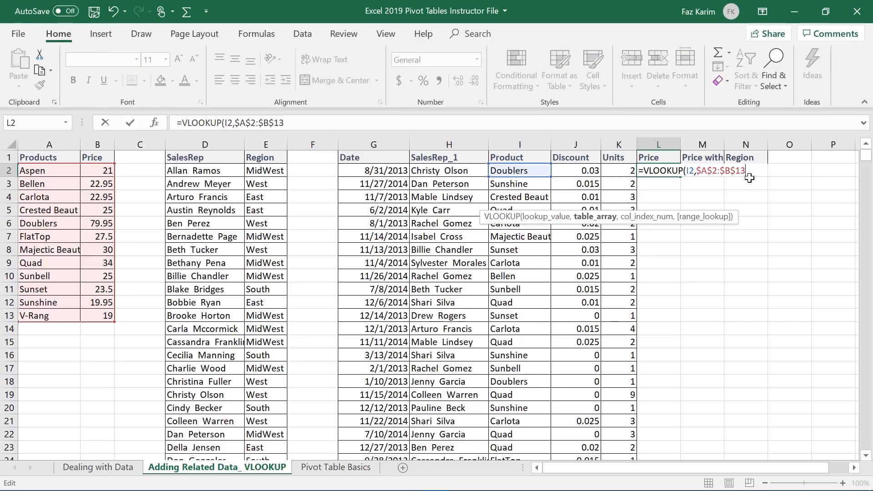
pyautogui.write(',')
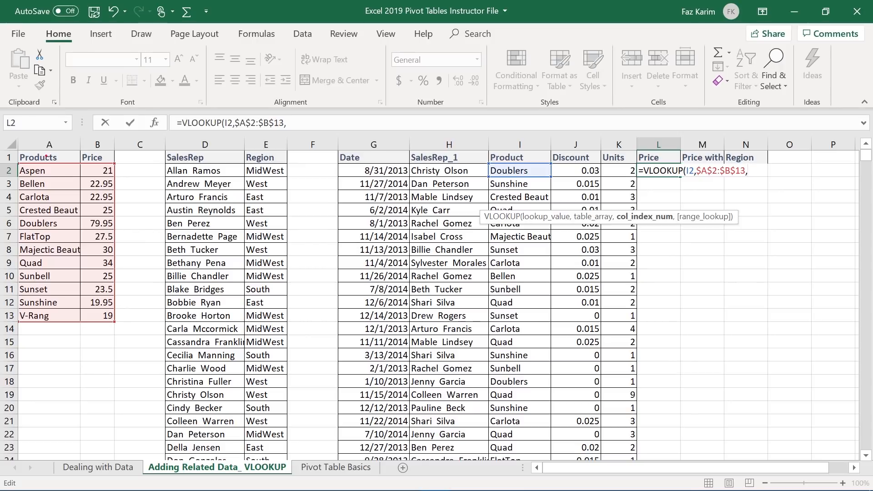
pyautogui.moveTo(45, 130); pyautogui.dragTo(44, 157)
pyautogui.moveTo(86, 136); pyautogui.dragTo(130, 148)
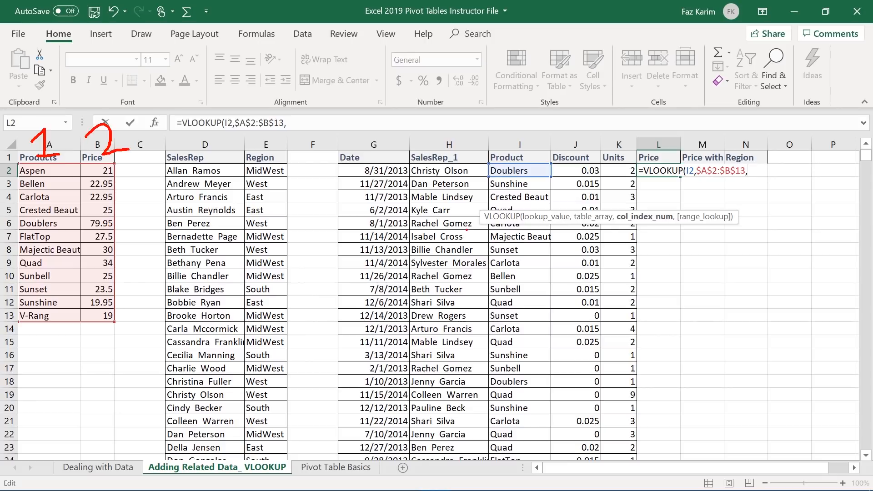
pyautogui.moveTo(640, 234)
pyautogui.mouseDown()
pyautogui.moveTo(641, 258)
pyautogui.moveTo(668, 255)
pyautogui.mouseUp()
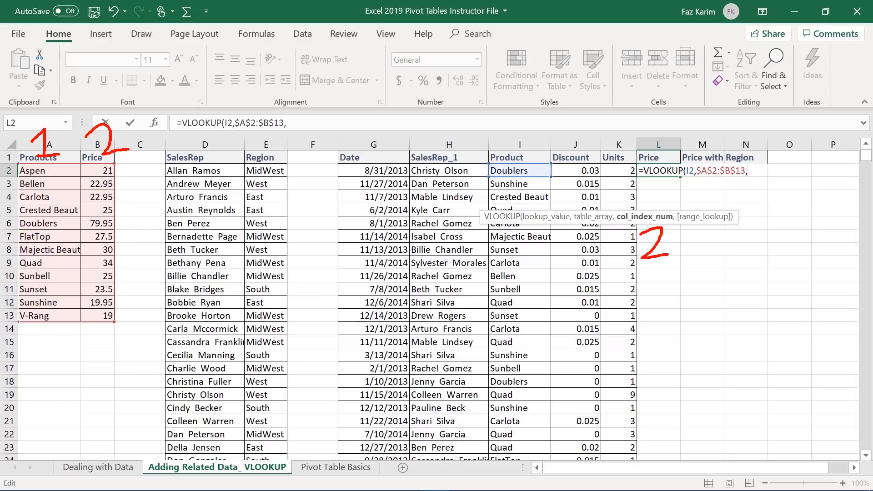
pyautogui.press('Escape')
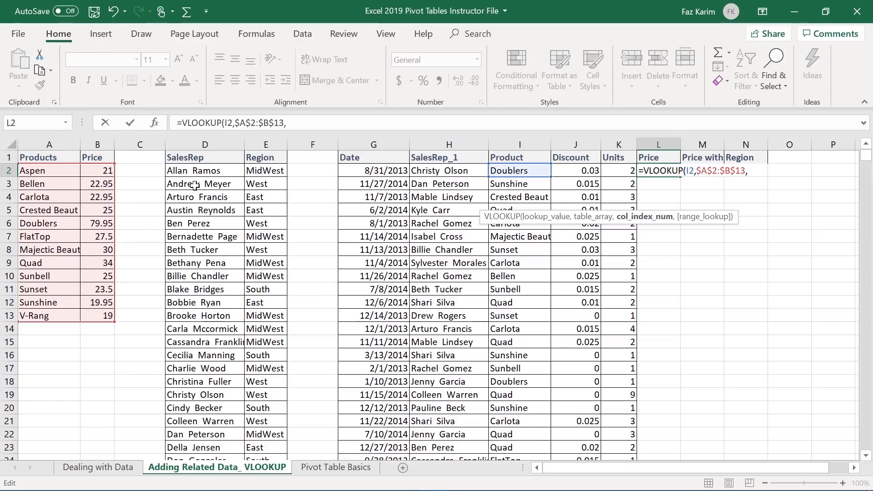
# Complete the L2 formula with column index 2 and FALSE for an exact match, keeping L2 selected
pyautogui.write(',')
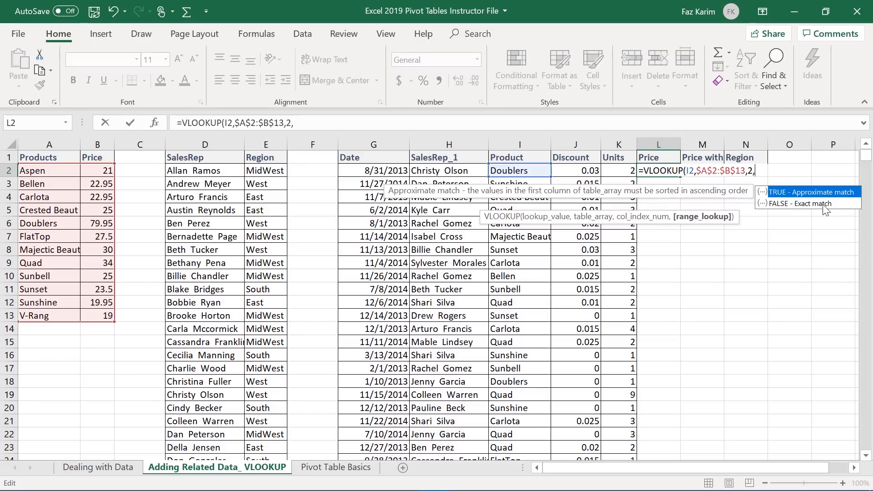
pyautogui.click(805, 205)
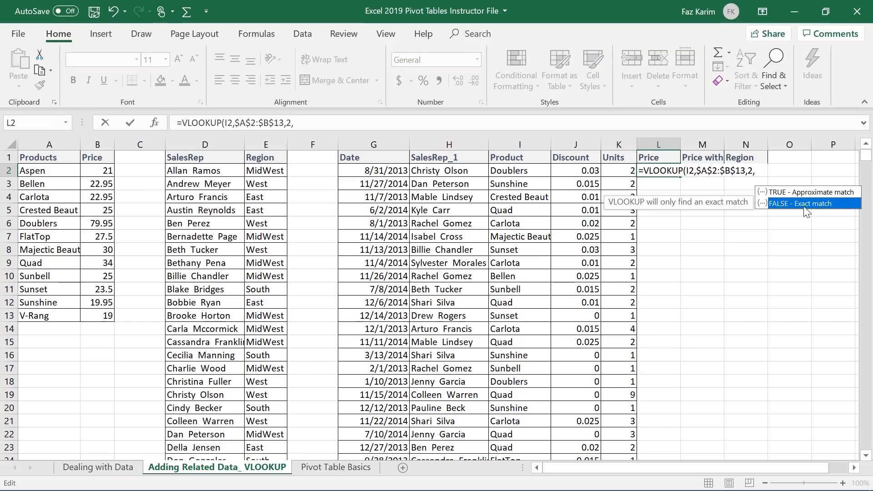
pyautogui.press('Tab')
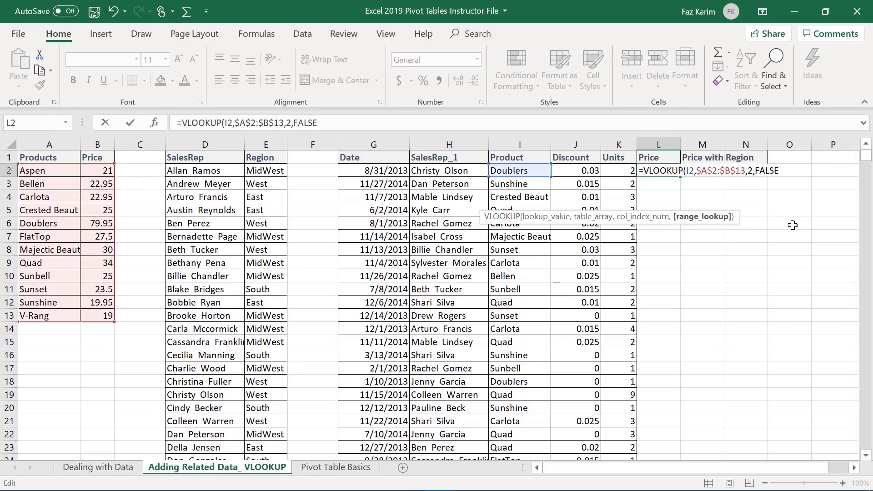
pyautogui.write(')')
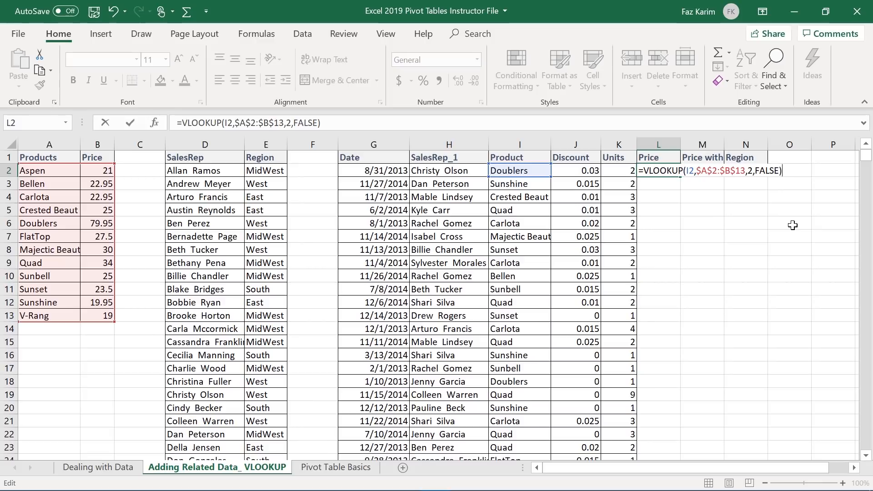
pyautogui.hotkey('ctrl', 'Return')
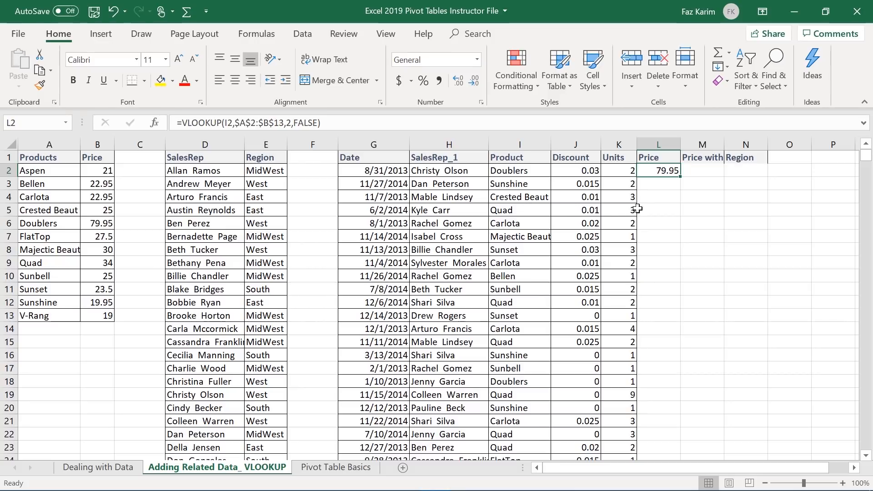
# Check the references in the L2 formula and fill it down the Price column for all sales rows
pyautogui.press('F2')
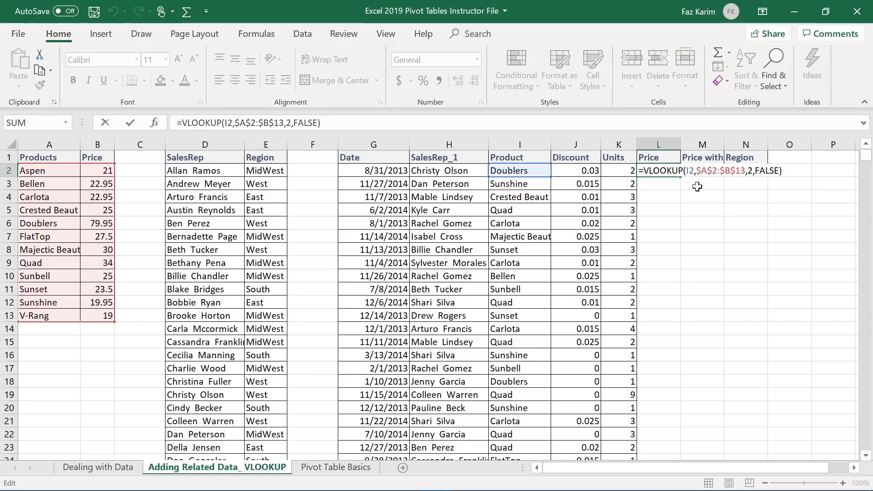
pyautogui.hotkey('ctrl', 'Return')
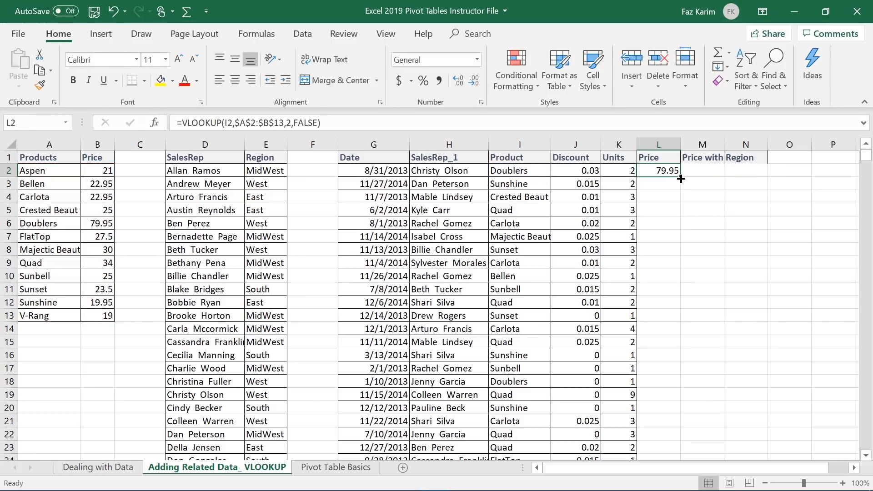
pyautogui.doubleClick(681, 177)
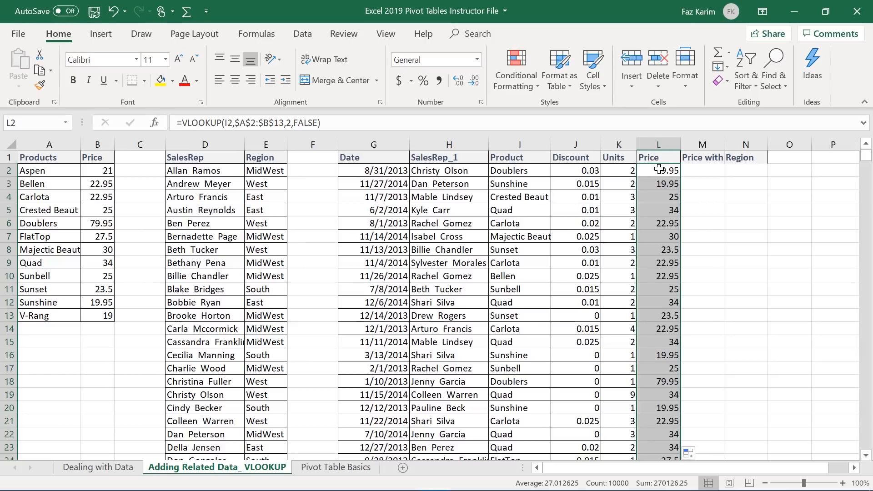
# Widen column M to fit its header and start a VLOOKUP formula in M2 with the product in I2 as the lookup value
pyautogui.doubleClick(724, 143)
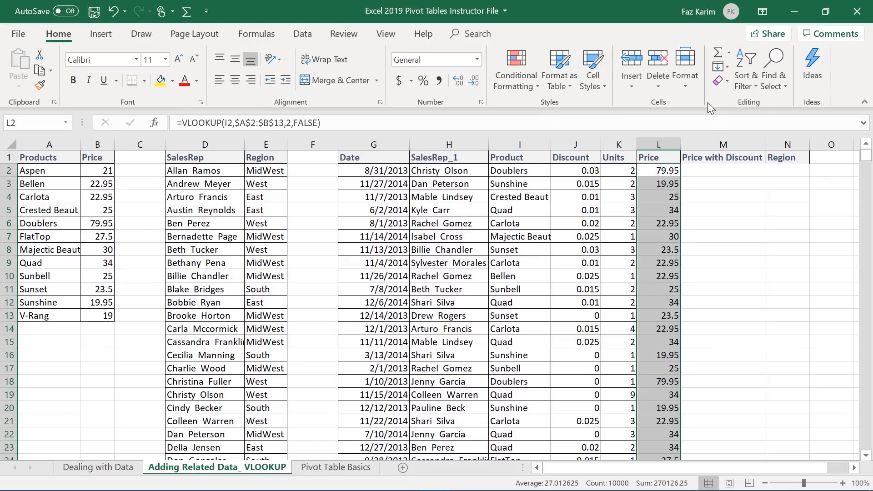
pyautogui.click(698, 172)
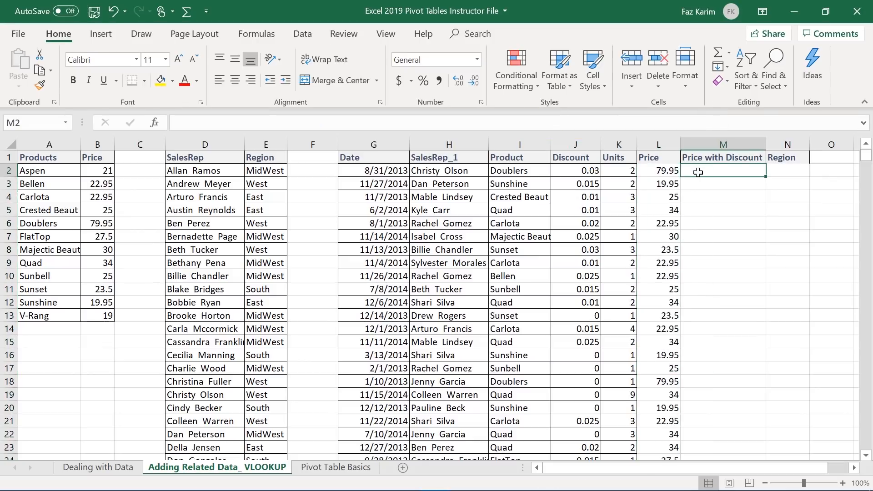
pyautogui.write('=')
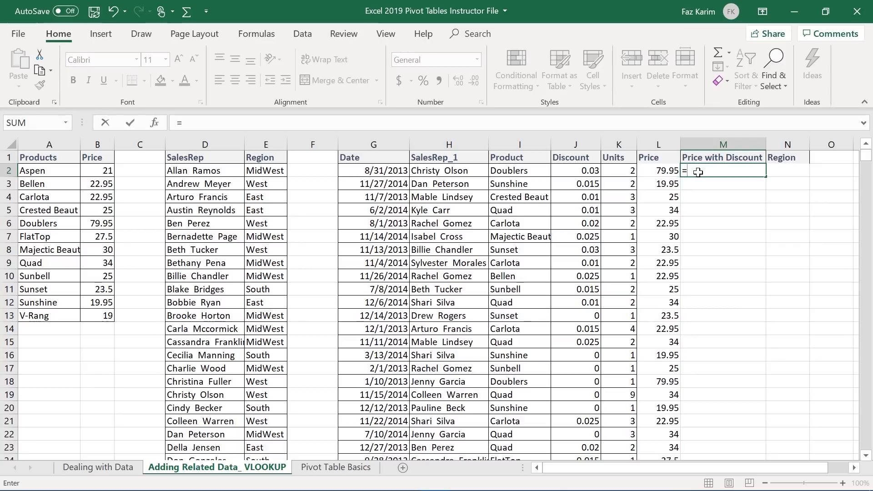
pyautogui.write('v')
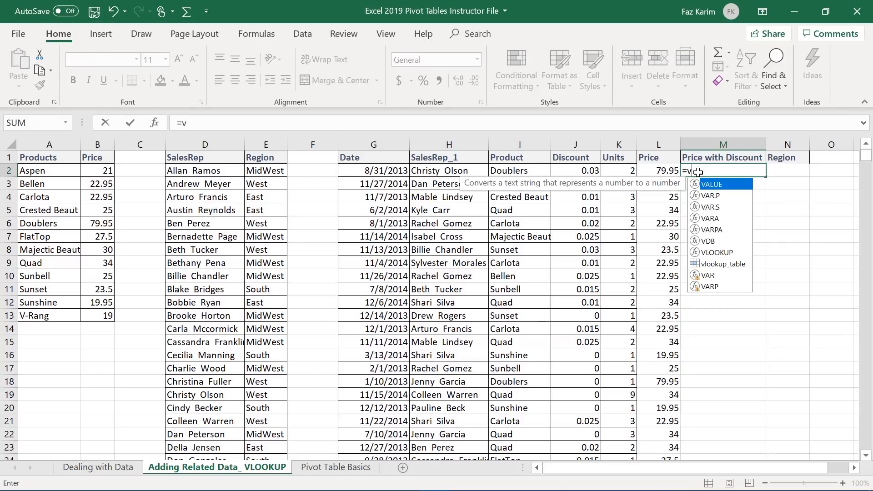
pyautogui.write('l')
pyautogui.press('Tab')
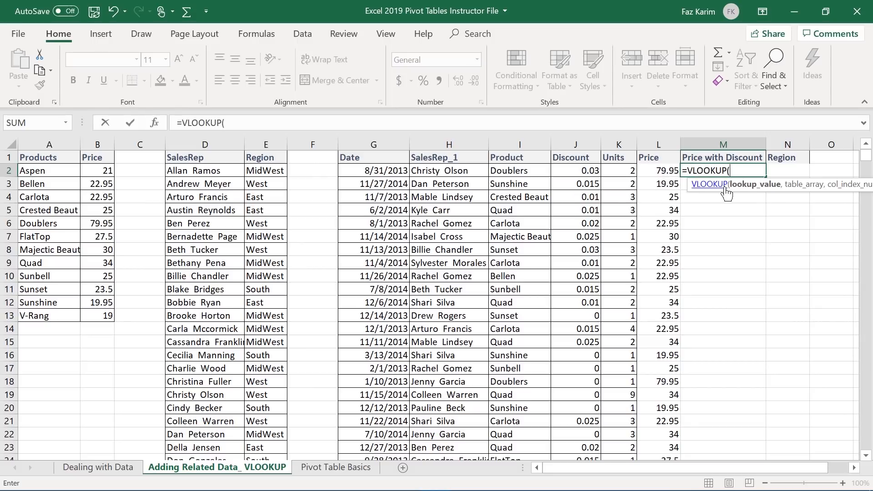
pyautogui.moveTo(822, 179); pyautogui.dragTo(641, 75)
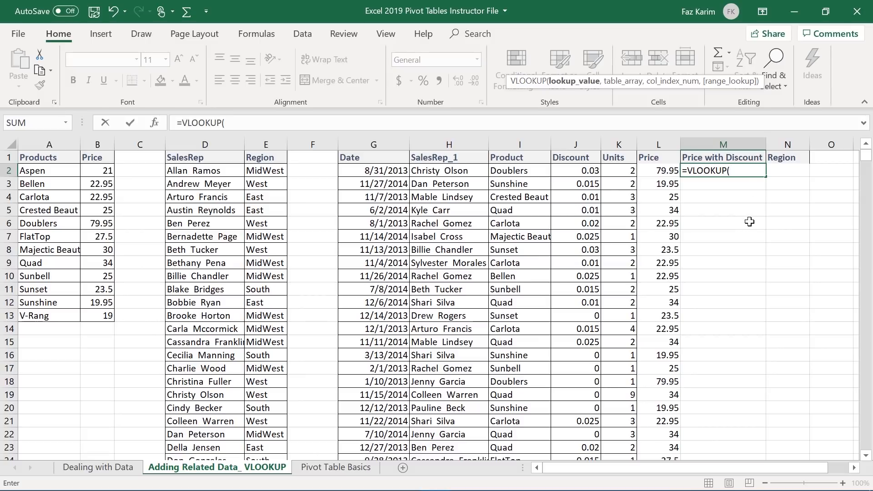
pyautogui.click(518, 172)
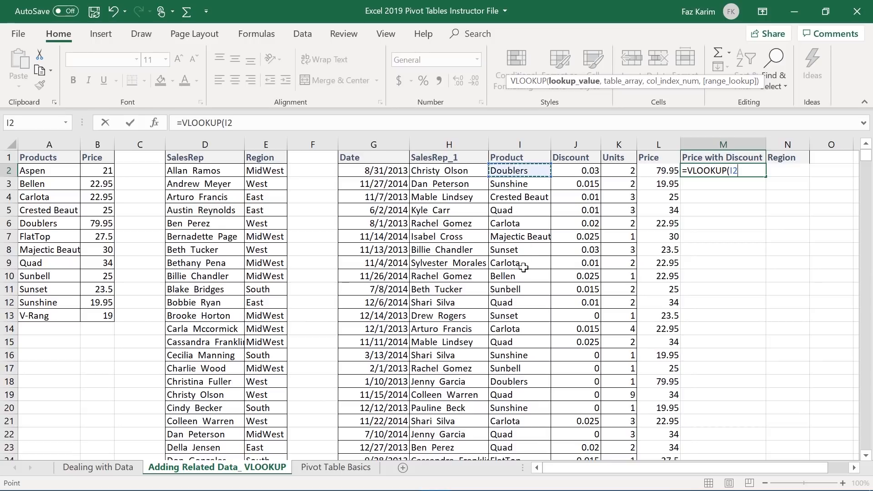
pyautogui.write(',')
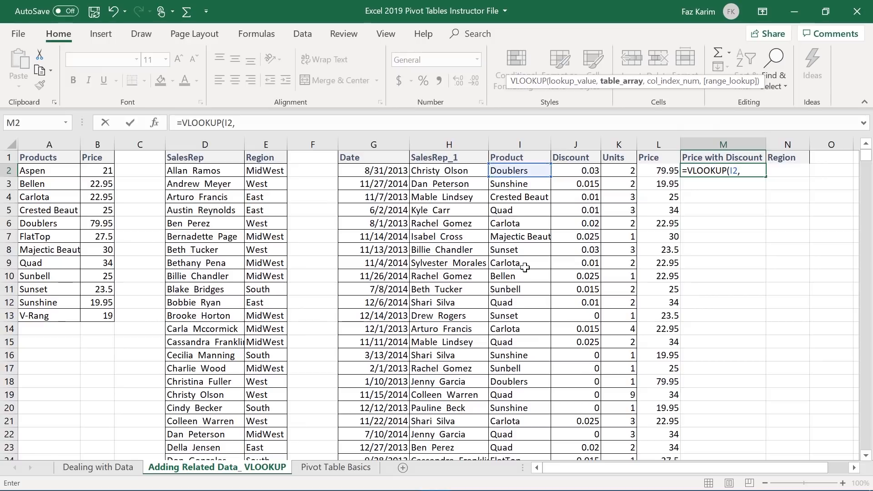
# Complete the VLOOKUP in M2 with the absolute table array $A$2:$B$13, column index 2 and FALSE for an exact match
pyautogui.moveTo(32, 174); pyautogui.dragTo(106, 312)
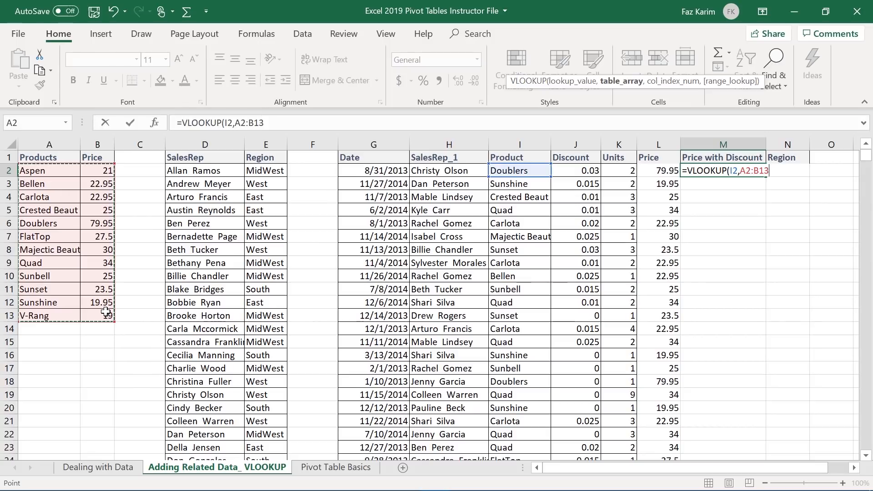
pyautogui.press('F4')
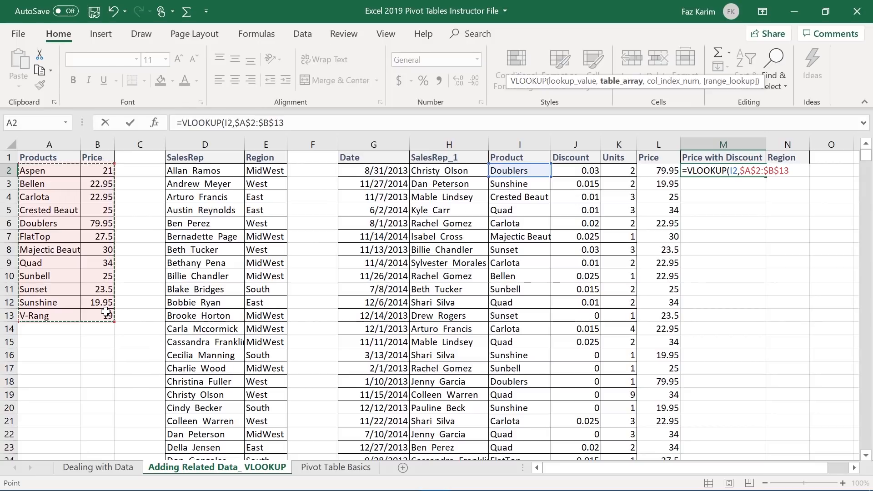
pyautogui.write(',')
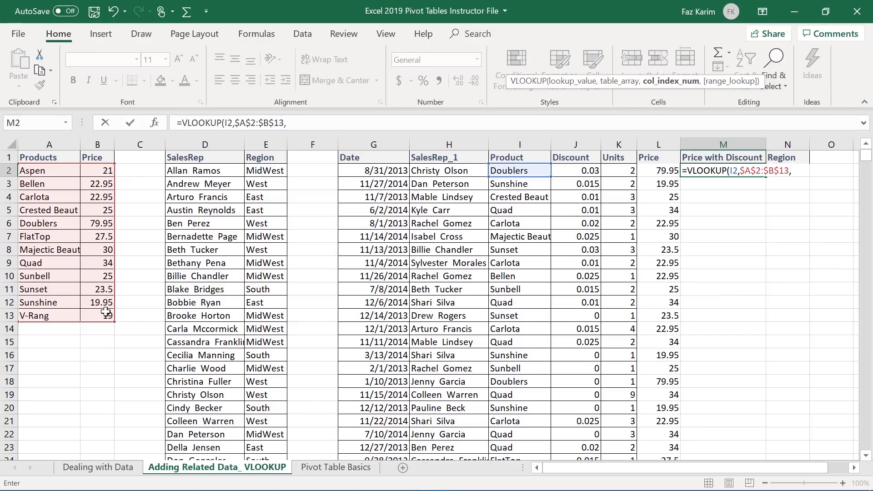
pyautogui.write('2')
pyautogui.write(',')
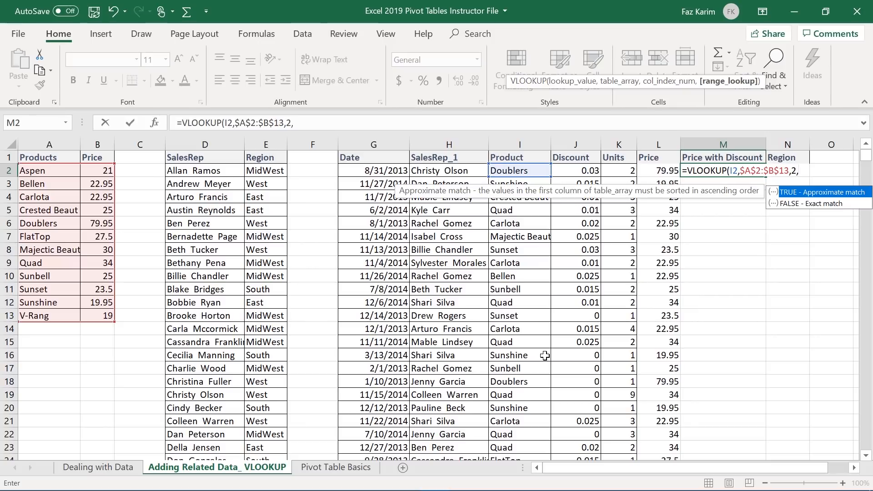
pyautogui.press('Down')
pyautogui.press('Tab')
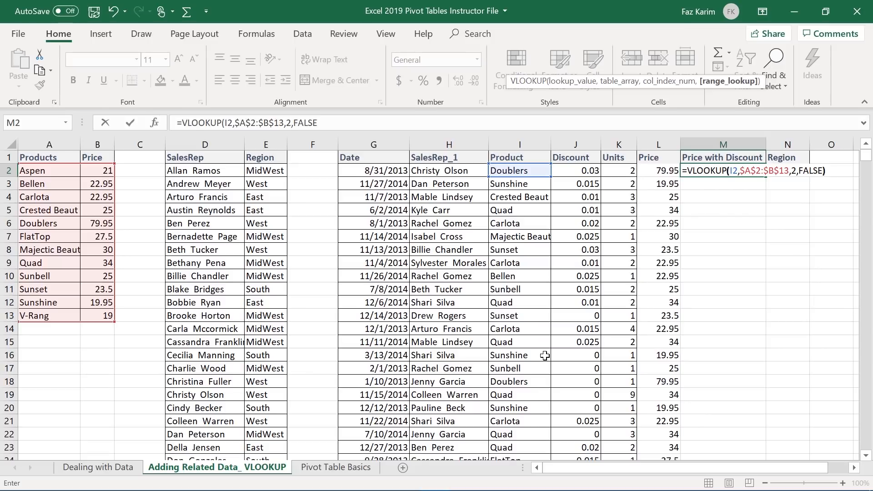
pyautogui.write(')')
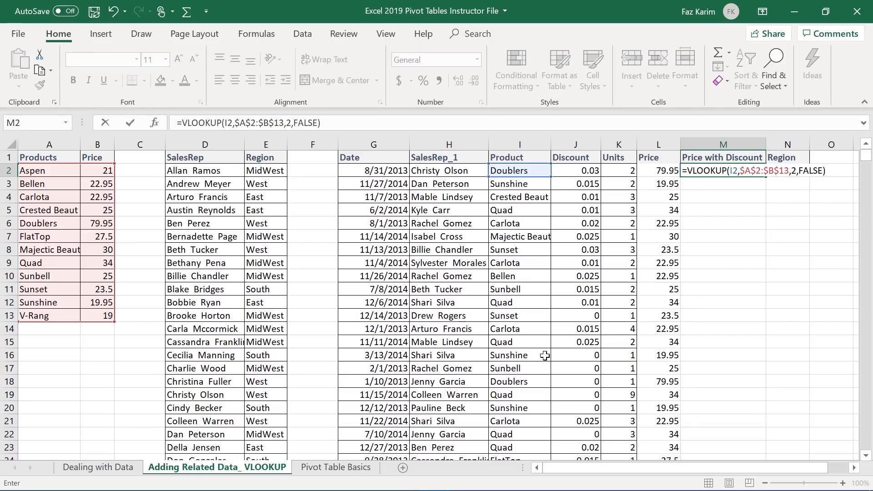
# Multiply the VLOOKUP in M2 by (1-J2) to apply the discount, and enter the formula with M2 kept selected
pyautogui.write('*')
pyautogui.hotkey('shift', 'space')
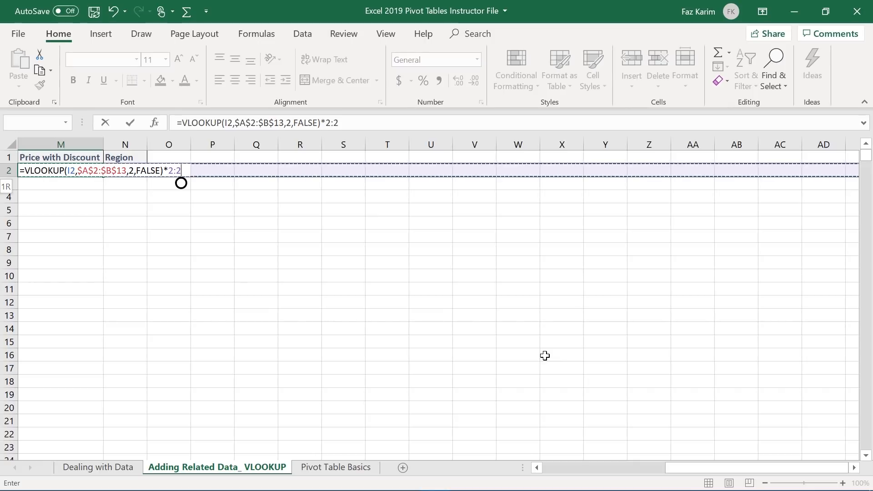
pyautogui.press('BackSpace')
pyautogui.press('BackSpace')
pyautogui.press('BackSpace')
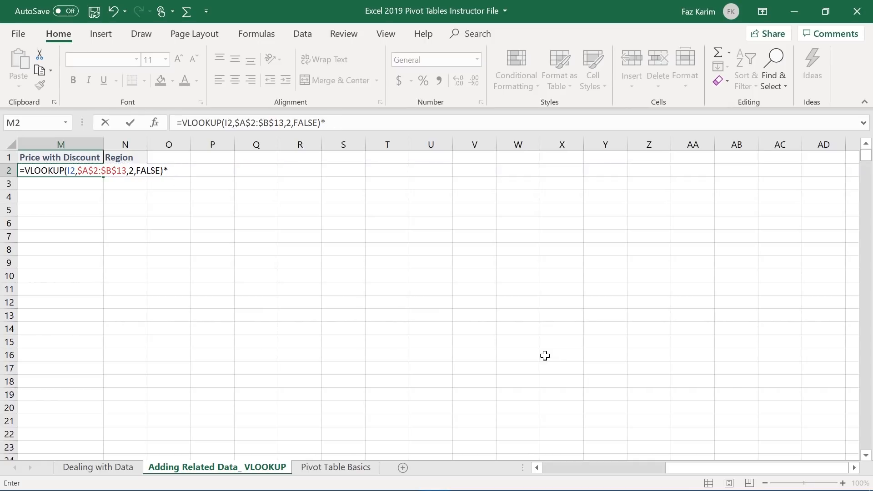
pyautogui.write('1')
pyautogui.write('1-')
pyautogui.moveTo(705, 468); pyautogui.dragTo(635, 486)
pyautogui.click(315, 170)
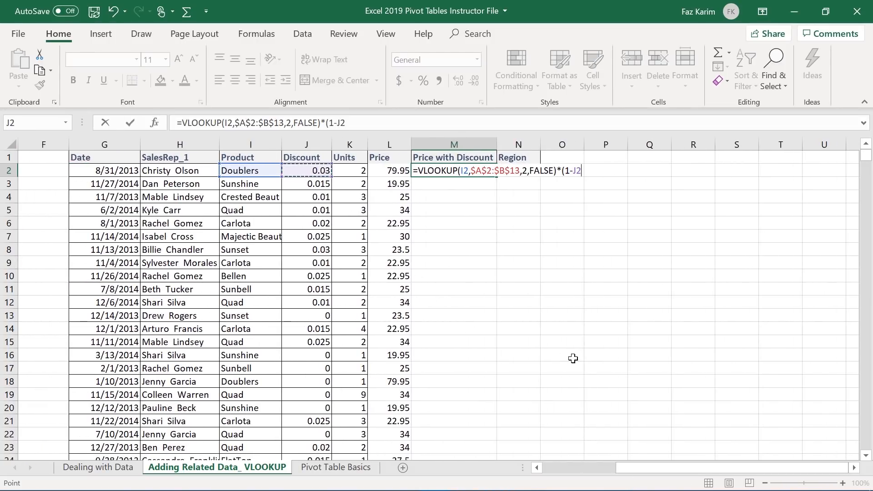
pyautogui.write(')')
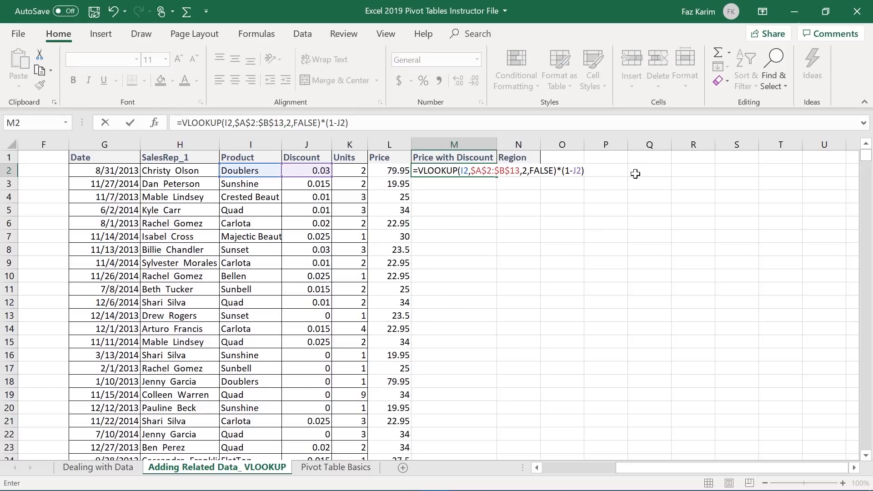
pyautogui.hotkey('ctrl', 'Return')
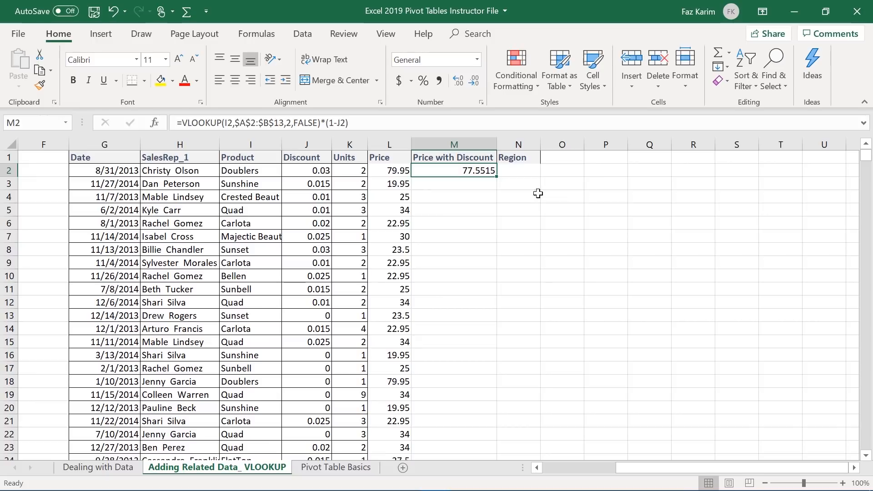
# Fill the M2 formula down the Price with Discount column and reduce its number format to two decimal places
pyautogui.doubleClick(497, 176)
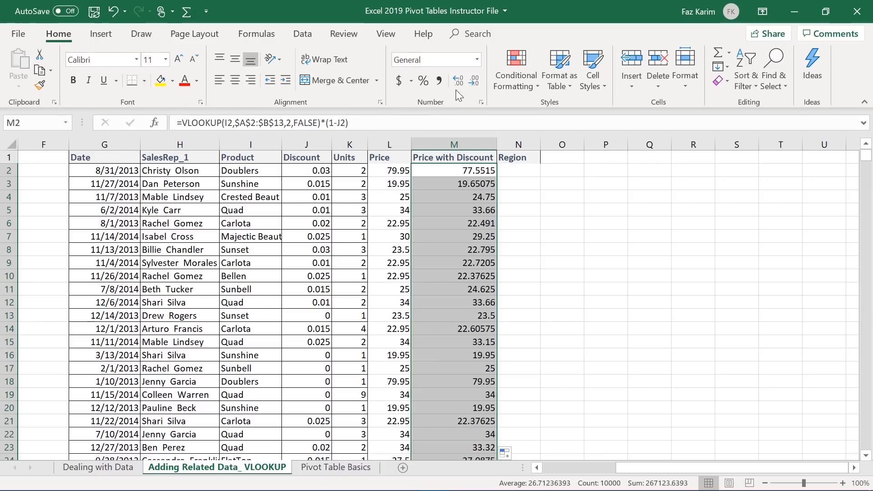
pyautogui.click(473, 79)
pyautogui.click(474, 79)
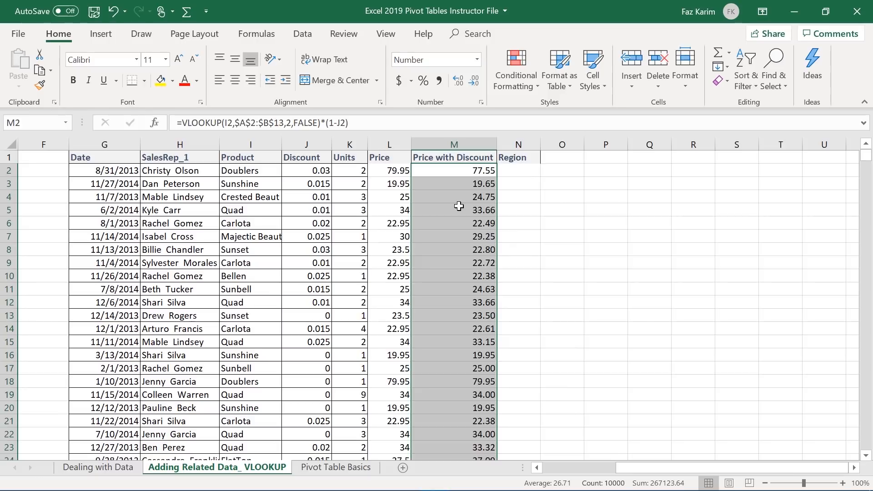
# Review the cell references in the M2 formula and look over the lookup lists and the sales data in columns G to M
pyautogui.click(449, 169)
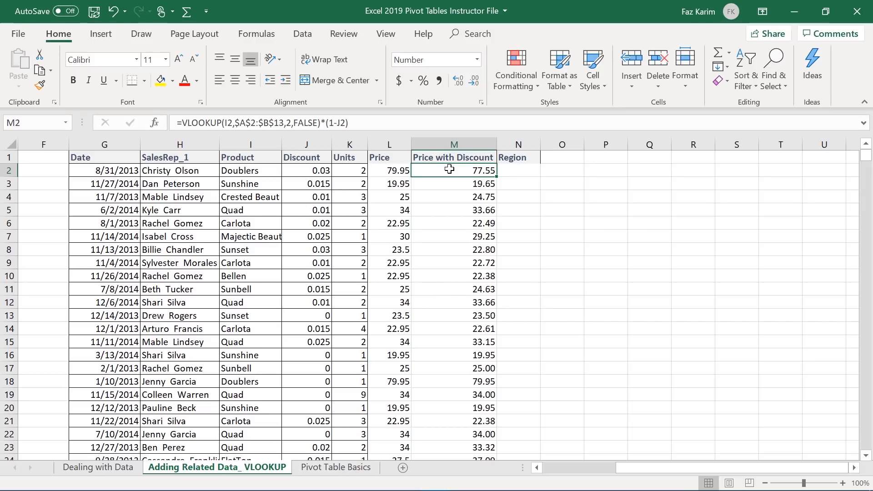
pyautogui.doubleClick(448, 169)
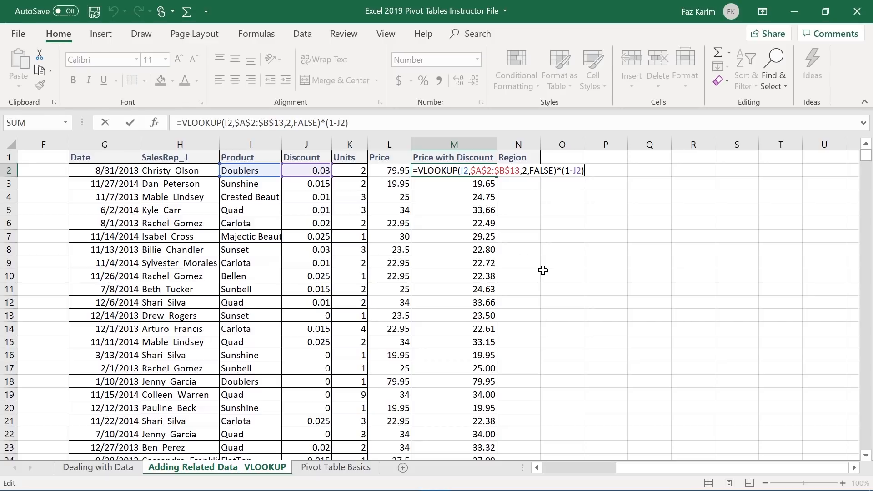
pyautogui.press('Return')
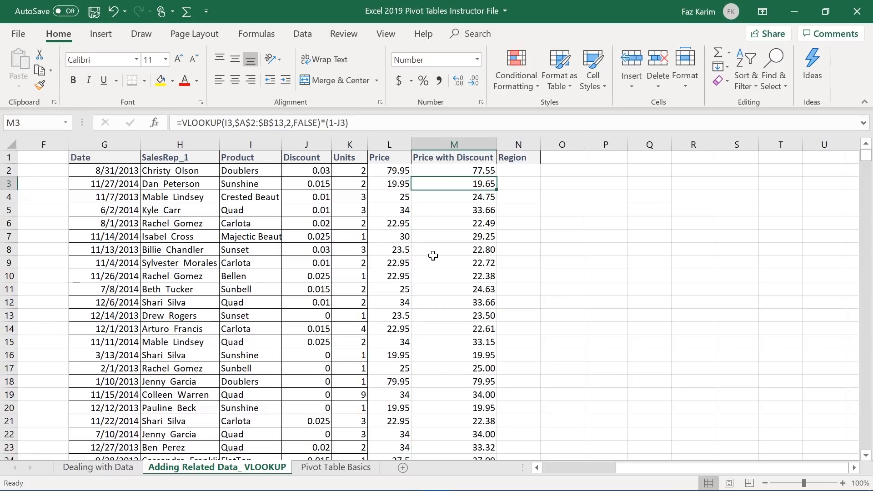
pyautogui.moveTo(664, 469); pyautogui.dragTo(589, 471)
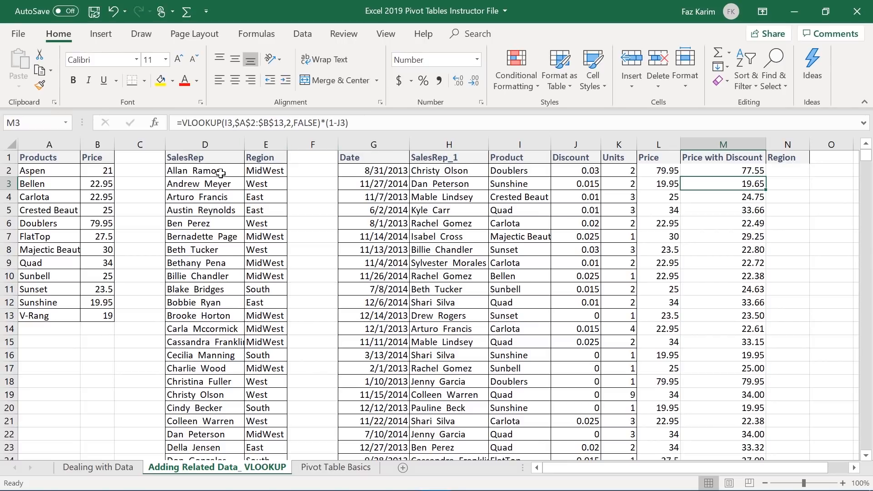
pyautogui.moveTo(349, 157)
pyautogui.mouseDown()
pyautogui.moveTo(721, 395)
pyautogui.moveTo(718, 459)
pyautogui.mouseUp()
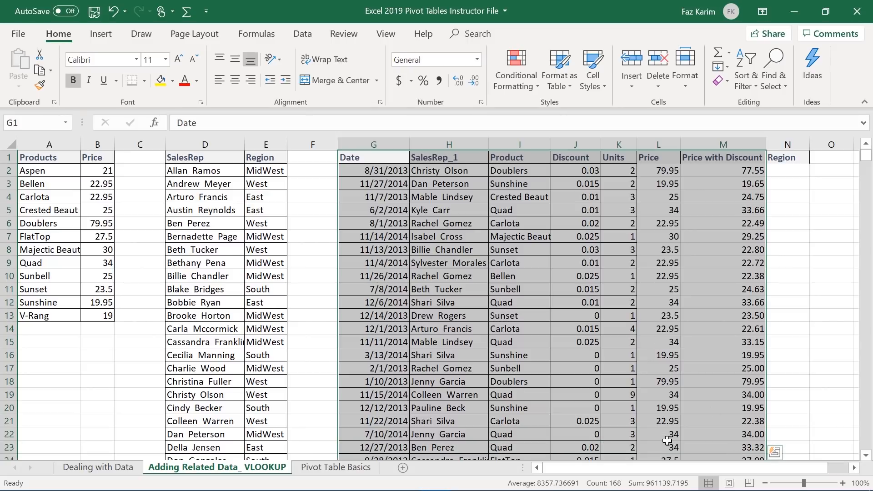
pyautogui.moveTo(663, 469); pyautogui.dragTo(729, 469)
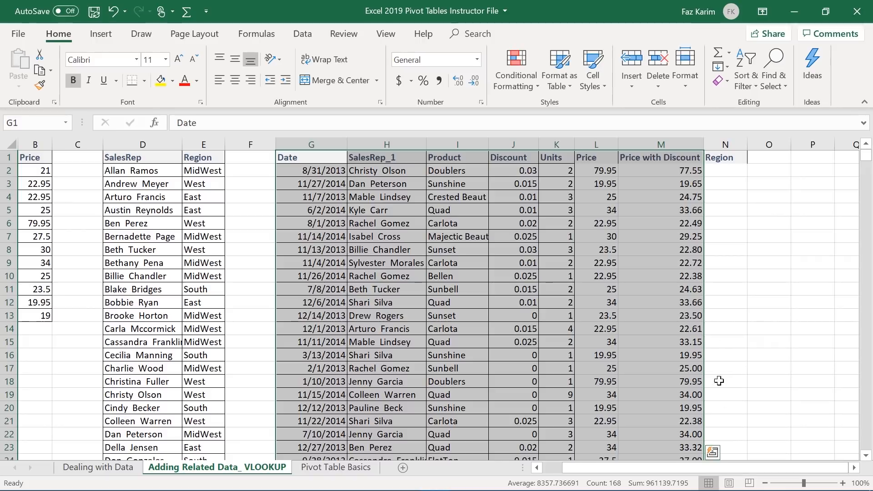
# Start a VLOOKUP formula in N2 under Region, with the sales rep in H2 as the lookup value
pyautogui.click(718, 175)
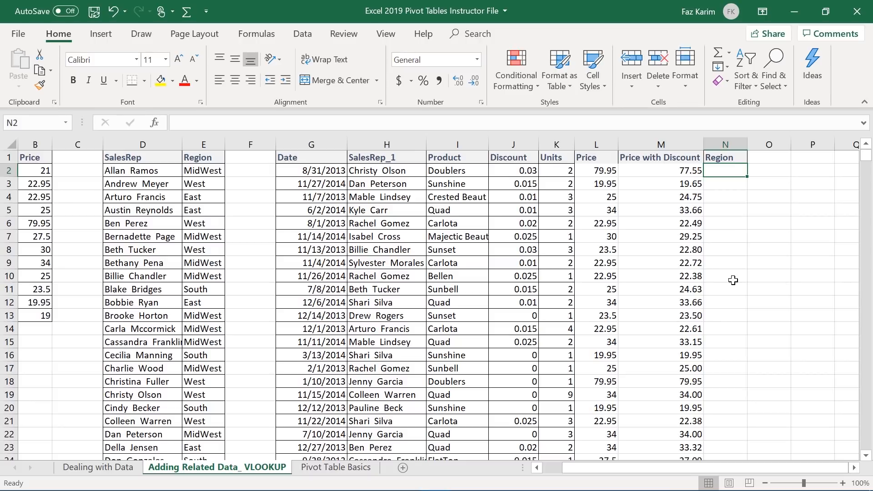
pyautogui.write('=v')
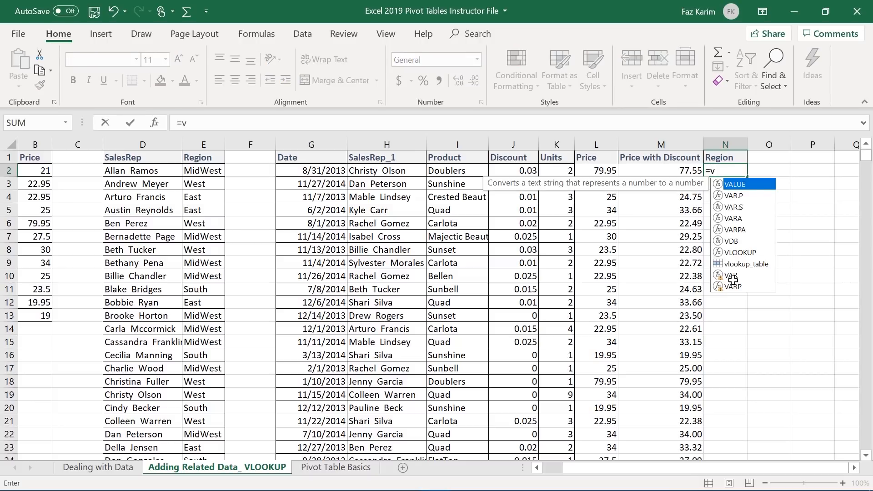
pyautogui.write('l')
pyautogui.press('Tab')
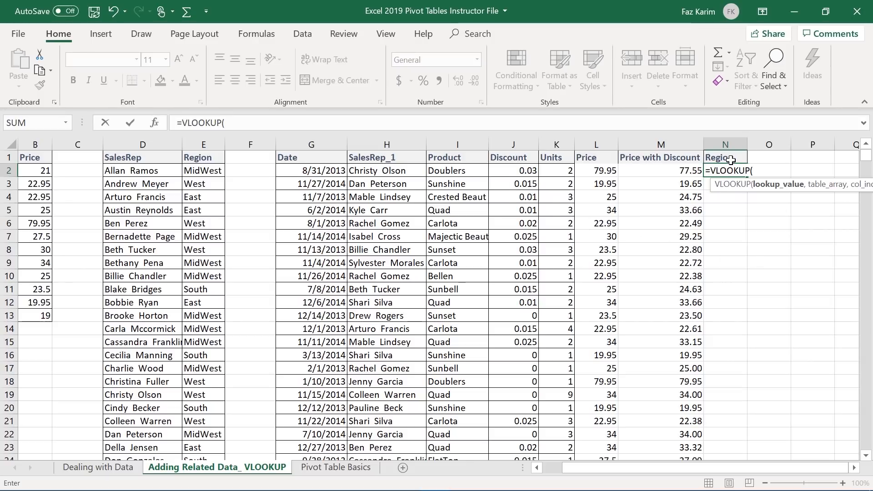
pyautogui.click(380, 173)
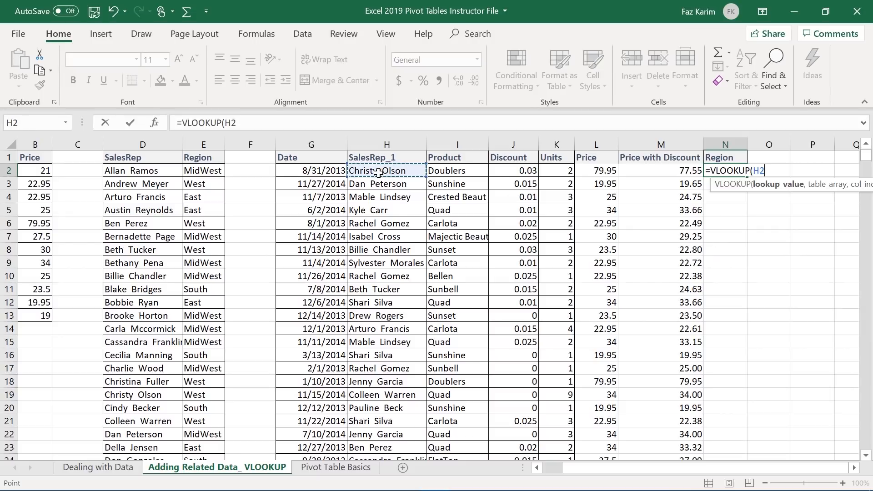
pyautogui.write(',')
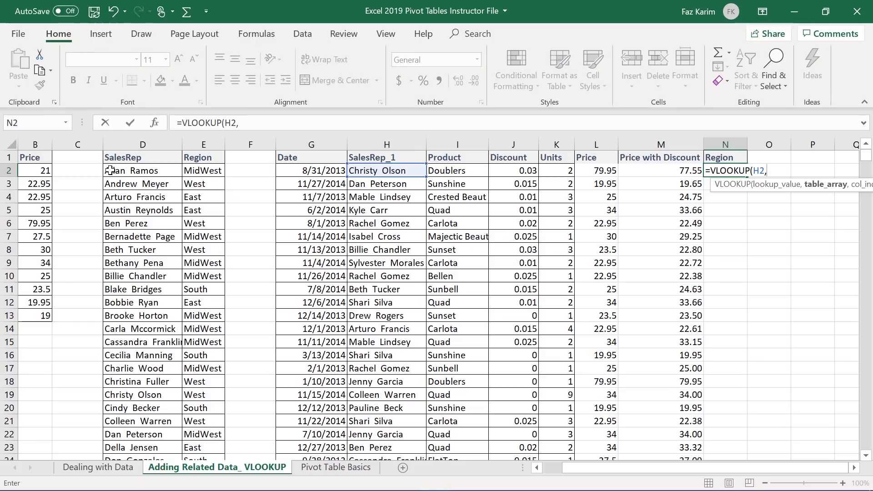
# Set the SalesRep and Region list D2:E73 as the table array of the N2 VLOOKUP, with absolute references
pyautogui.moveTo(110, 171); pyautogui.dragTo(210, 427)
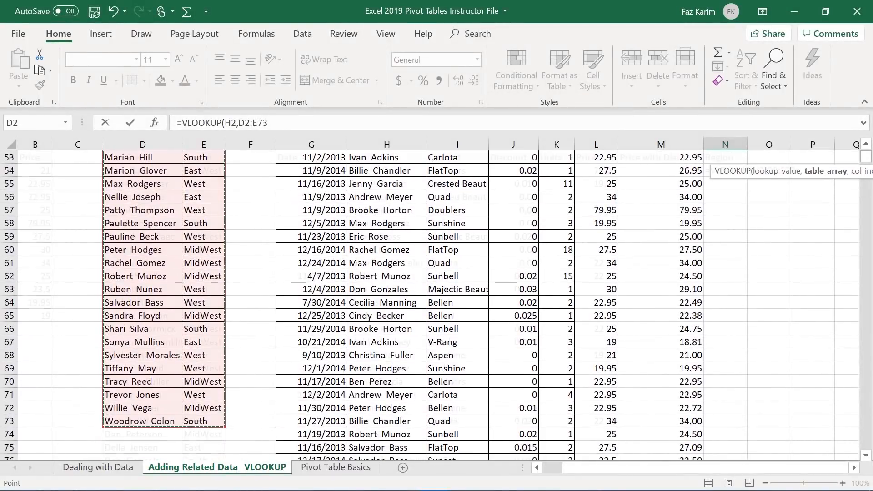
pyautogui.press('F2')
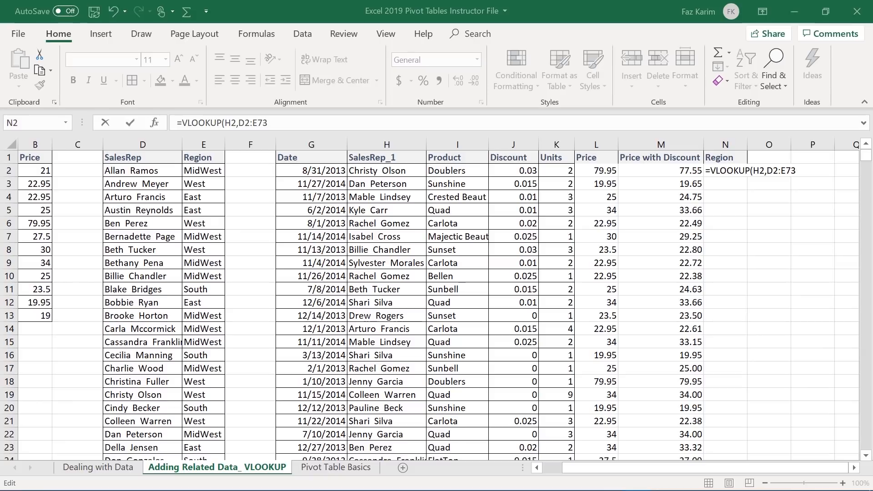
pyautogui.doubleClick(800, 171)
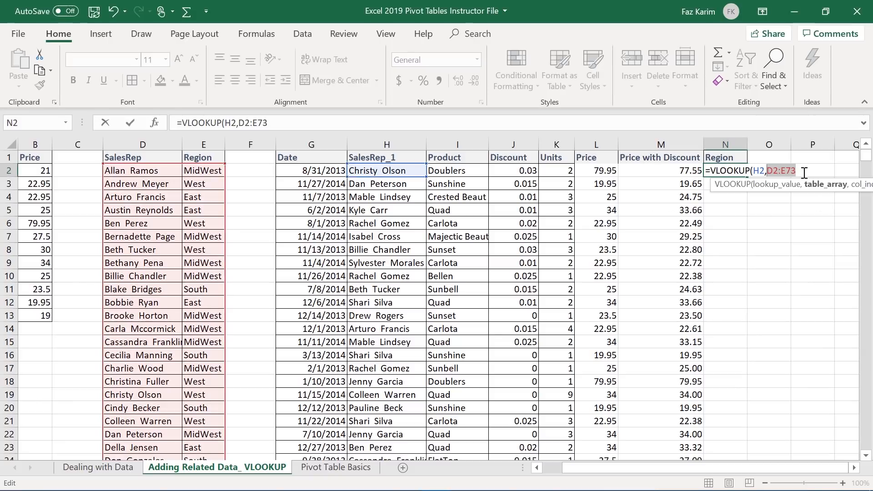
pyautogui.press('F4')
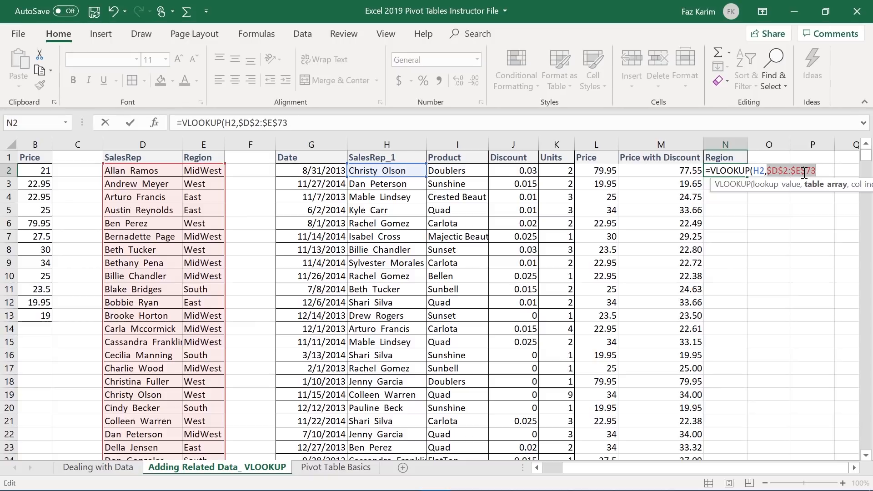
# Complete the N2 VLOOKUP with column index 2 and FALSE for an exact match, enter it and fill it down the Region column
pyautogui.click(820, 171)
pyautogui.write(',2')
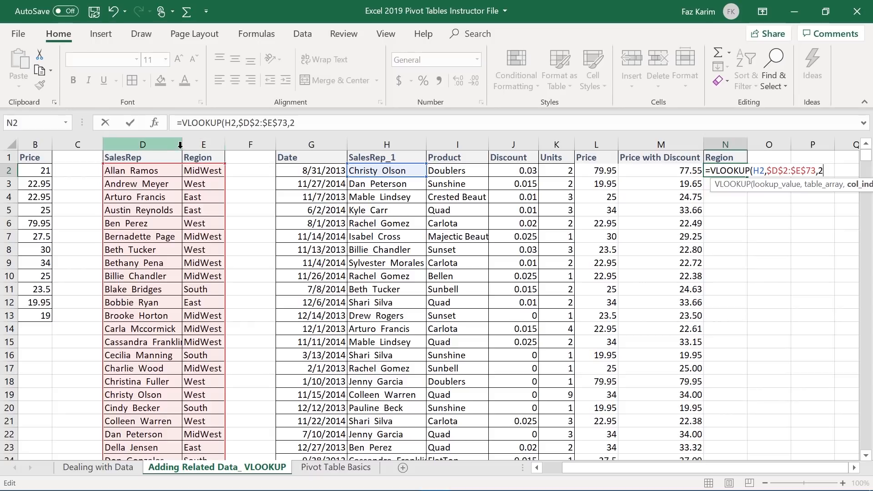
pyautogui.write(',')
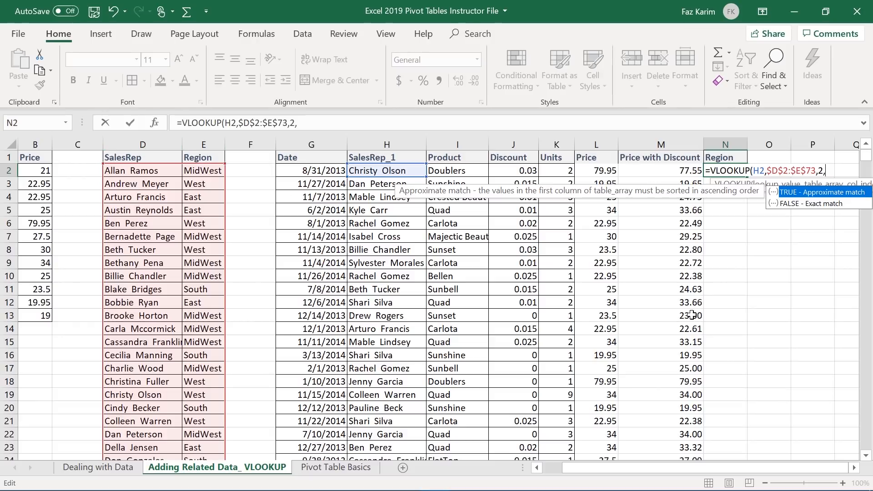
pyautogui.click(806, 207)
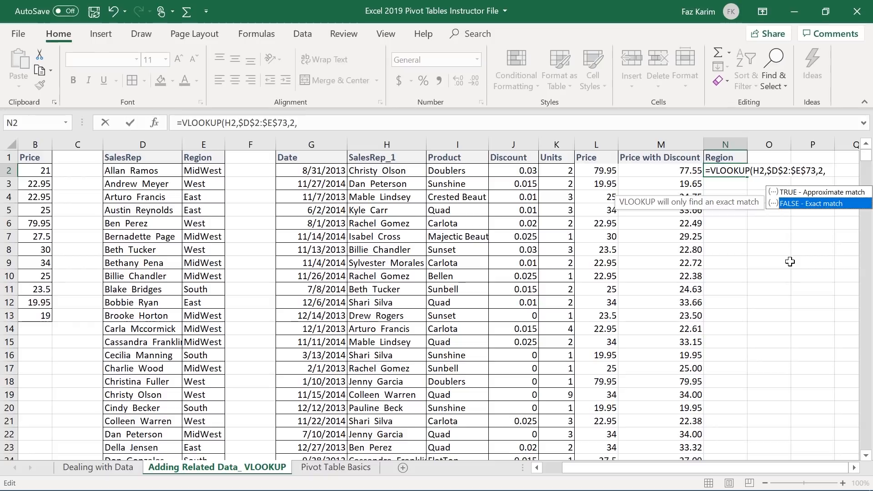
pyautogui.press('Tab')
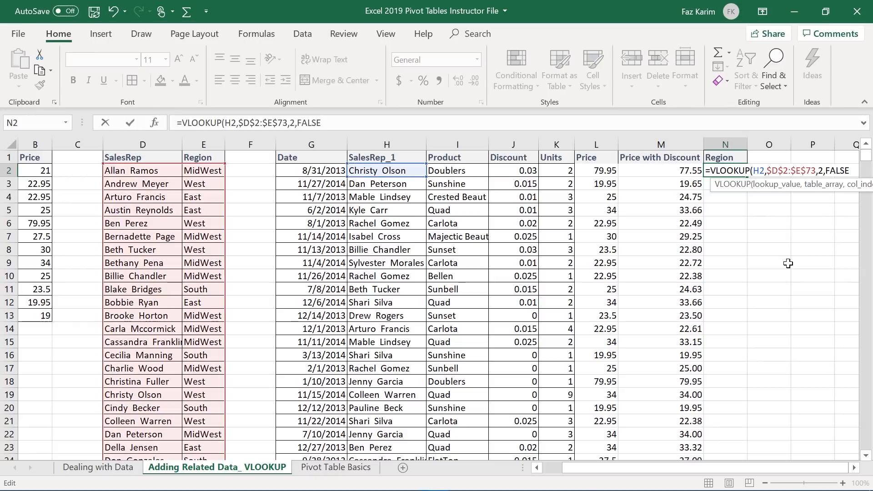
pyautogui.write(')')
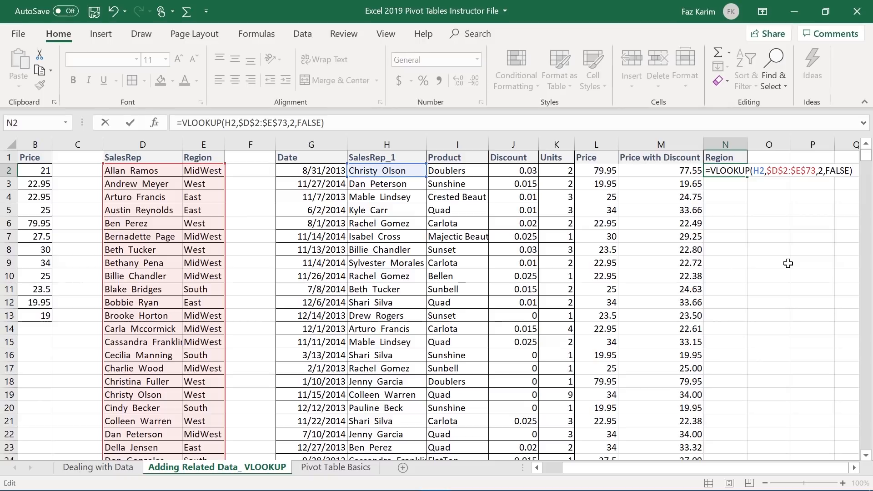
pyautogui.hotkey('ctrl', 'Return')
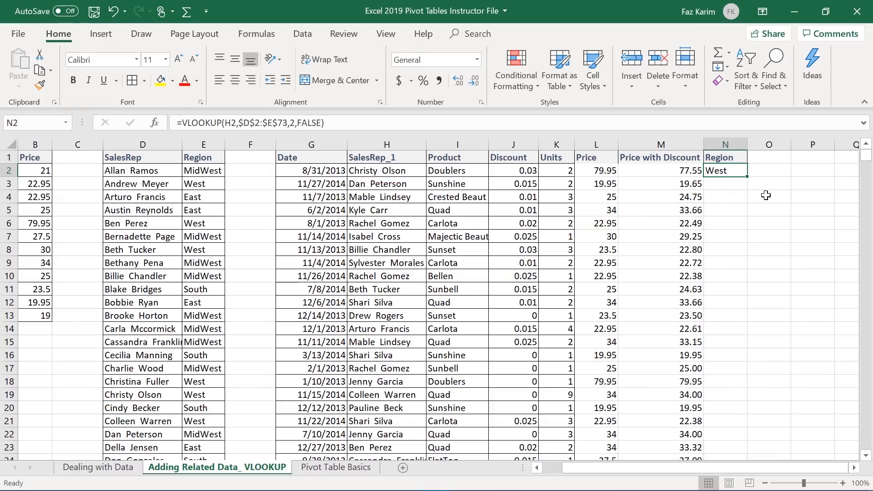
pyautogui.doubleClick(749, 176)
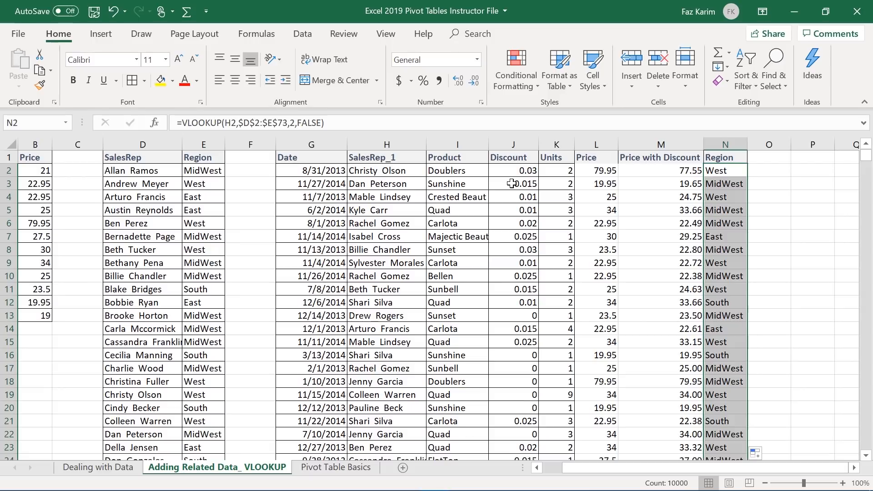
pyautogui.click(726, 175)
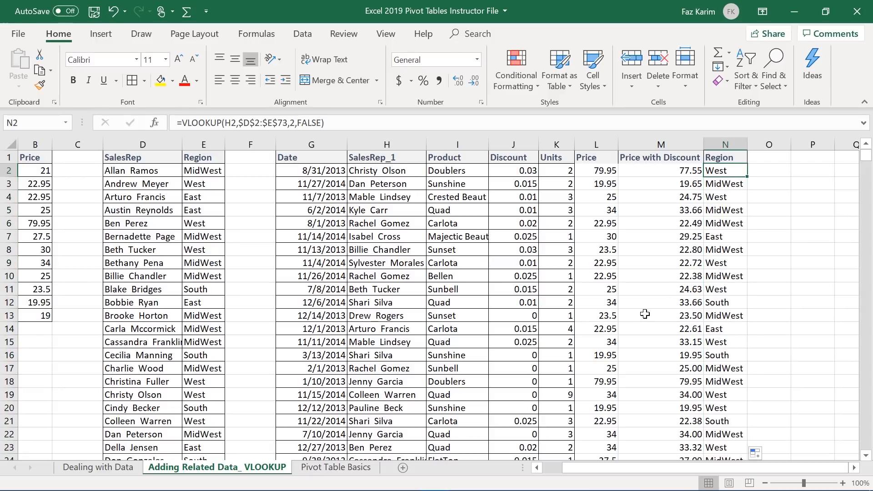
# Look over the Price formula in L2 and the neighbouring Discount and Units values
pyautogui.click(585, 174)
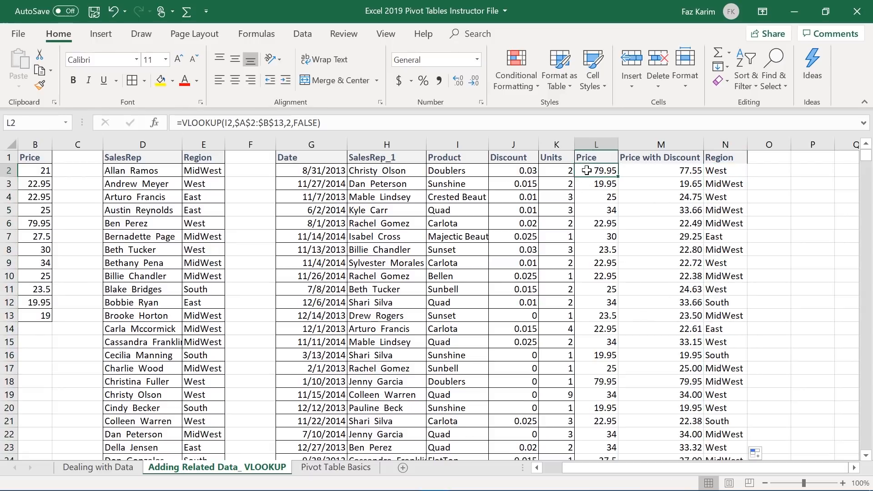
pyautogui.click(518, 173)
pyautogui.click(535, 195)
pyautogui.click(548, 196)
pyautogui.click(555, 174)
pyautogui.click(558, 185)
pyautogui.click(553, 208)
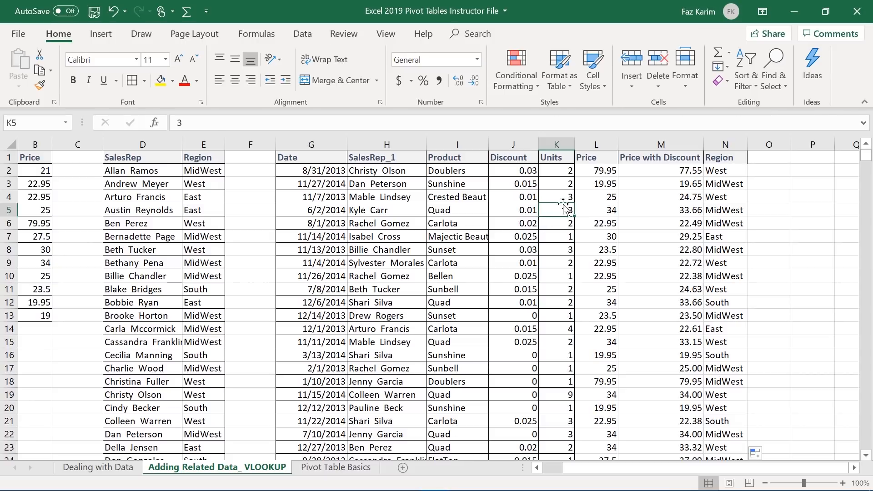
# Apply all borders to the Price, Price with Discount and Region data in L2:N10001, and return to the start of the data
pyautogui.click(598, 172)
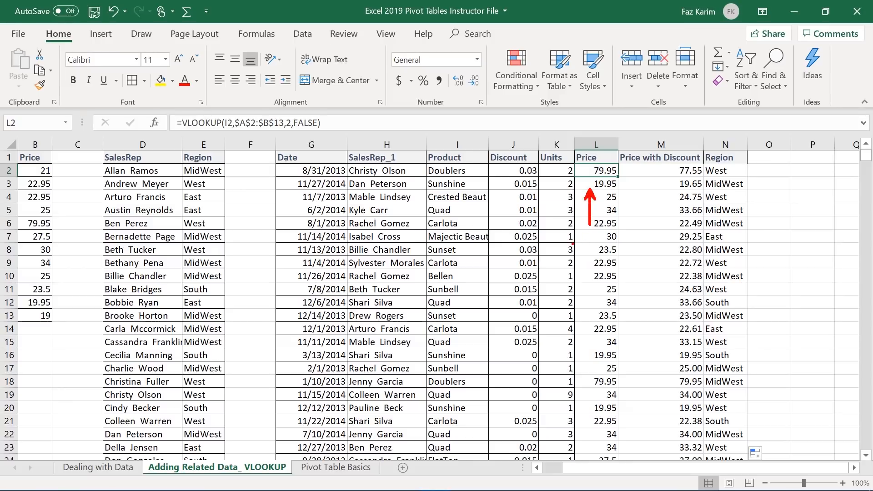
pyautogui.write('CTRL ')
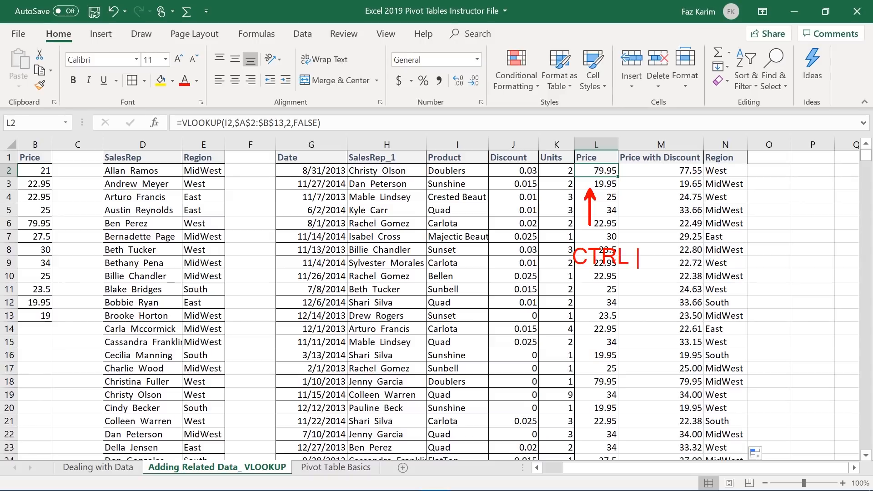
pyautogui.write('+ SHIFT + ->')
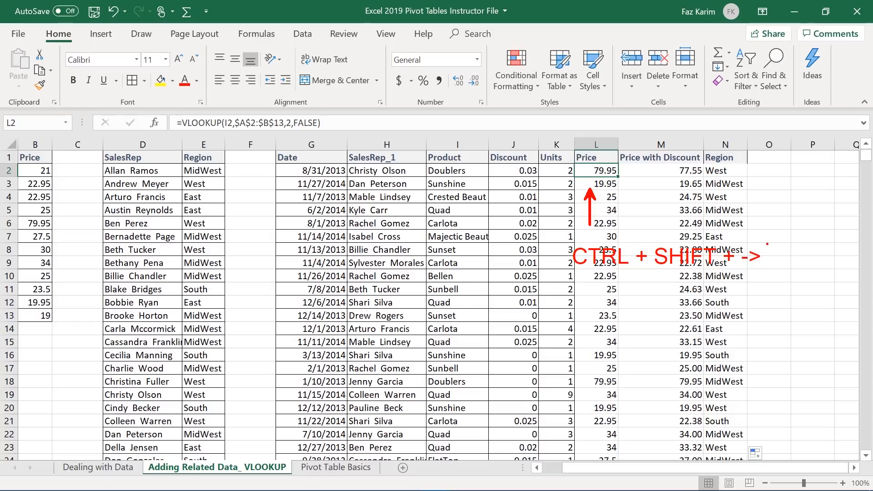
pyautogui.press('Escape')
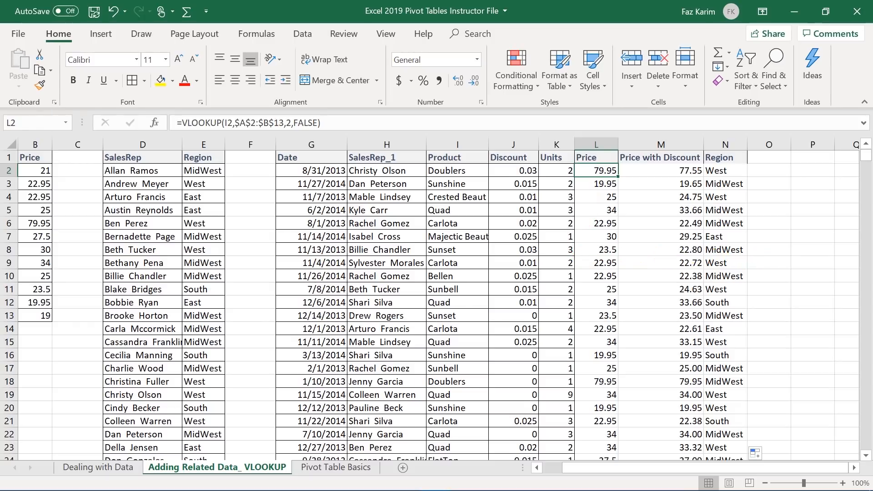
pyautogui.hotkey('ctrl', 'shift', 'Right')
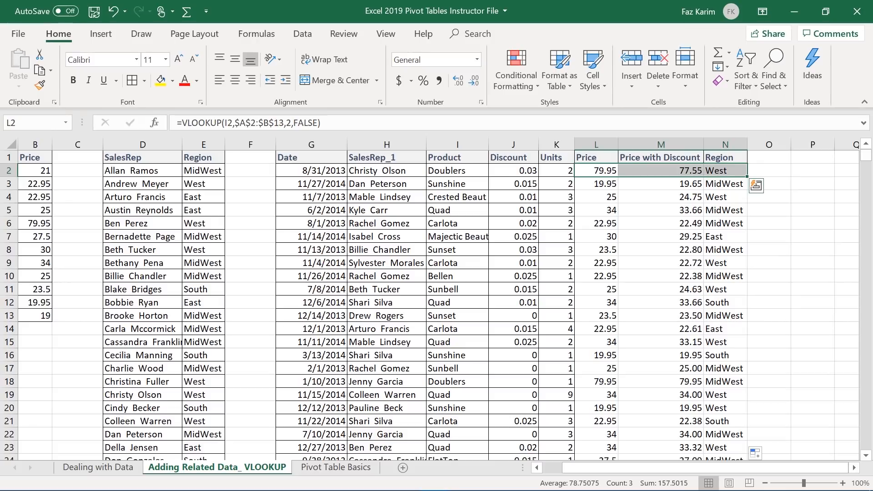
pyautogui.hotkey('ctrl', 'shift', 'Down')
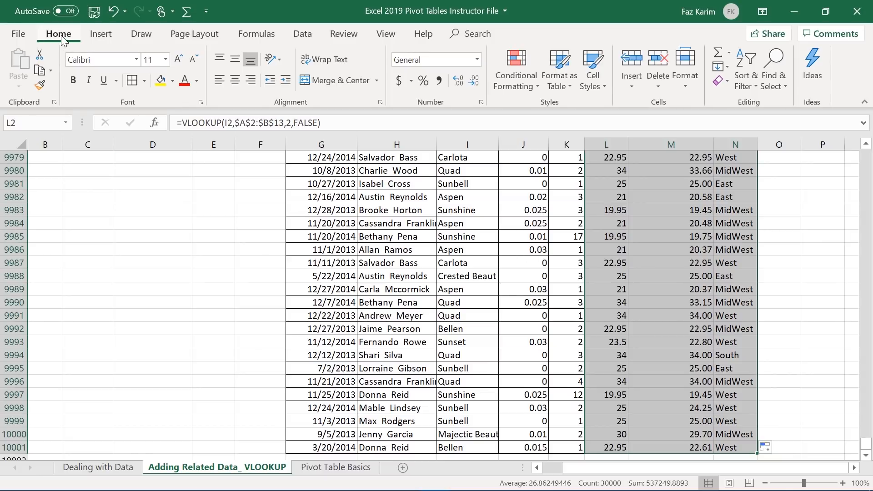
pyautogui.click(145, 82)
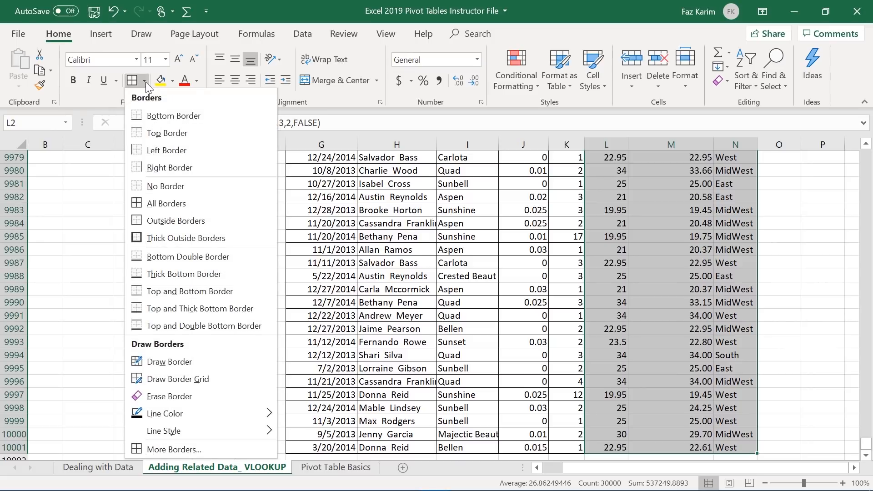
pyautogui.click(141, 204)
pyautogui.hotkey('ctrl', 'BackSpace')
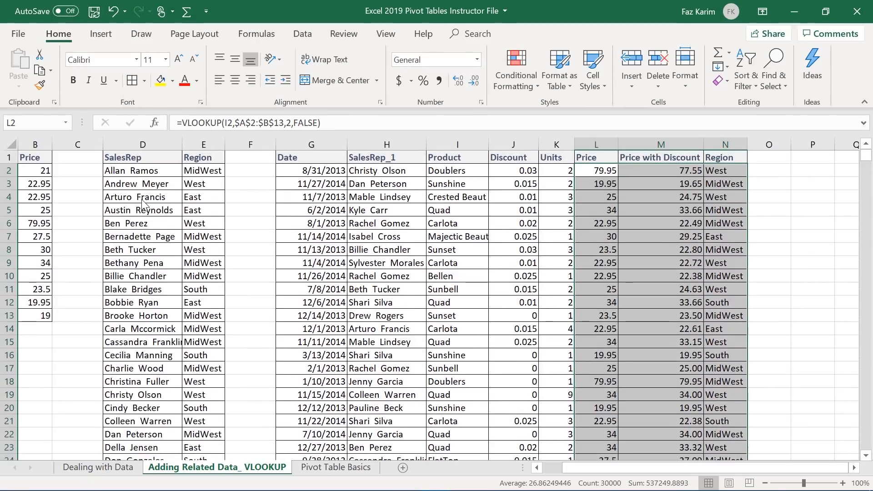
pyautogui.click(437, 251)
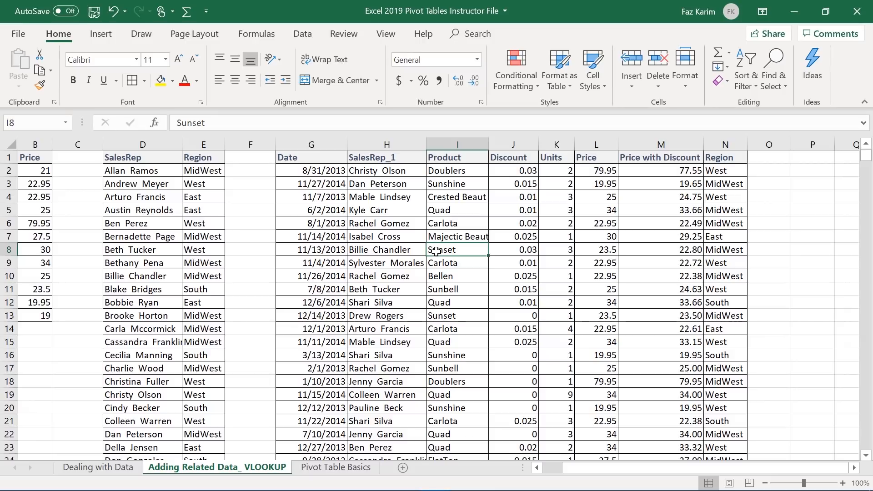
# Review the lookup lists and examine the cell references of the VLOOKUP formulas in L2, M2 and N2 without changing them
pyautogui.click(44, 237)
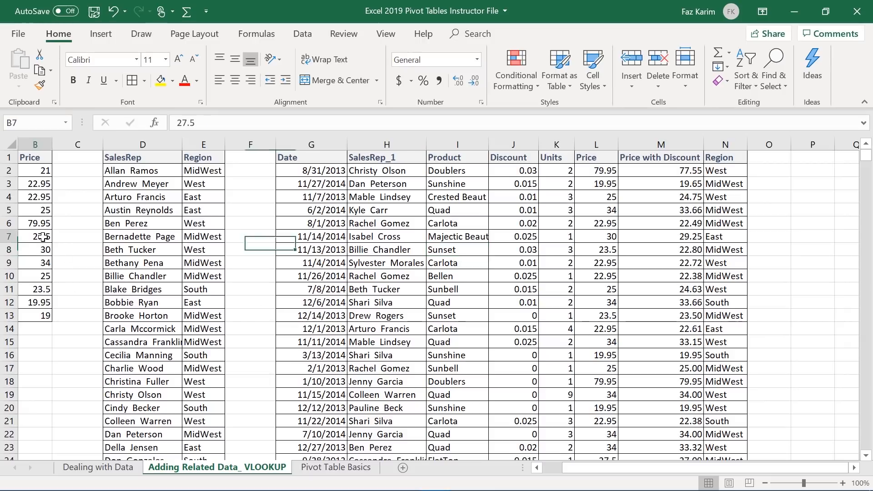
pyautogui.click(112, 306)
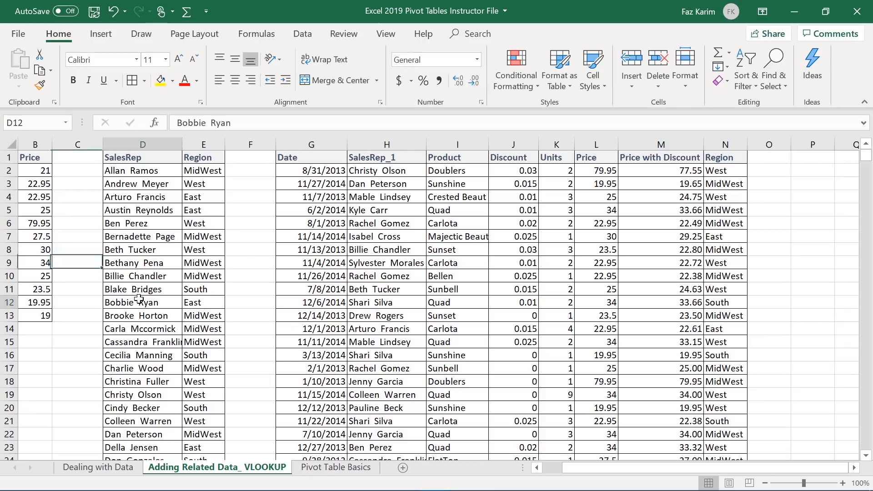
pyautogui.click(432, 237)
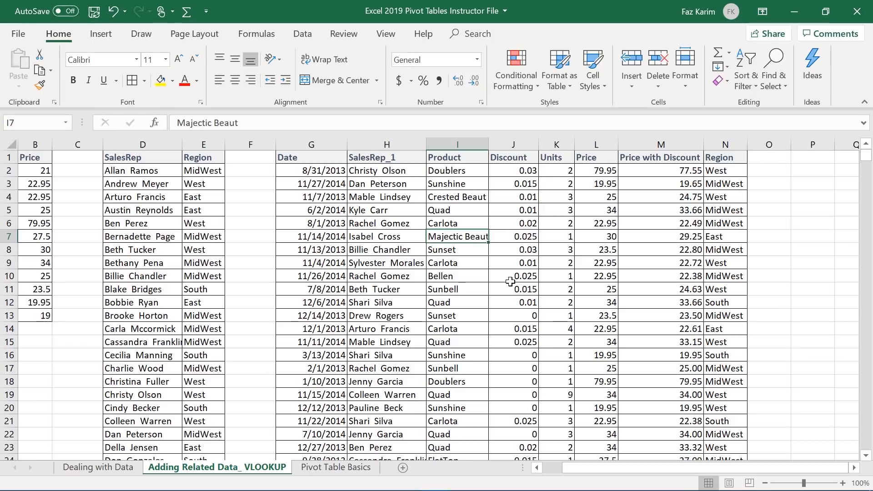
pyautogui.click(596, 176)
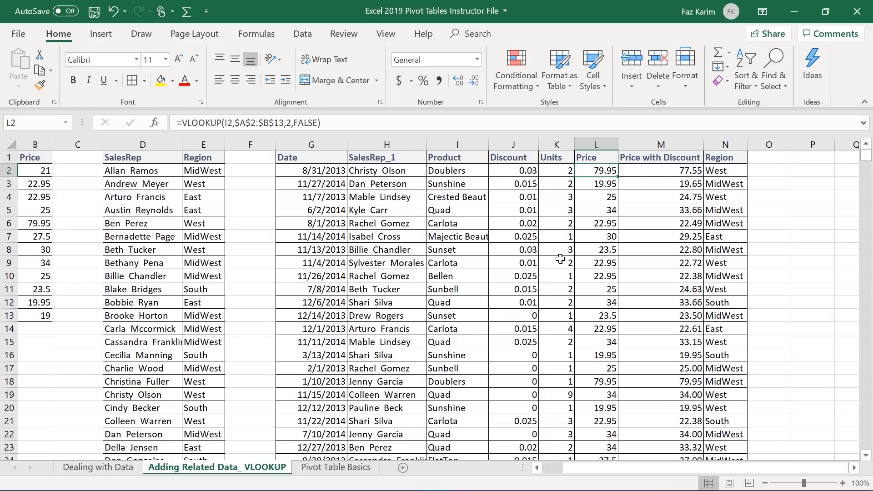
pyautogui.press('F2')
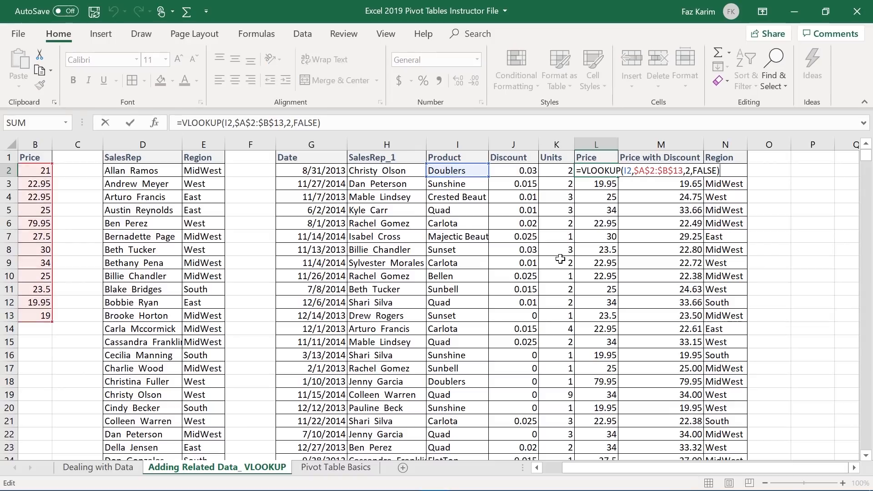
pyautogui.click(560, 258)
pyautogui.click(652, 170)
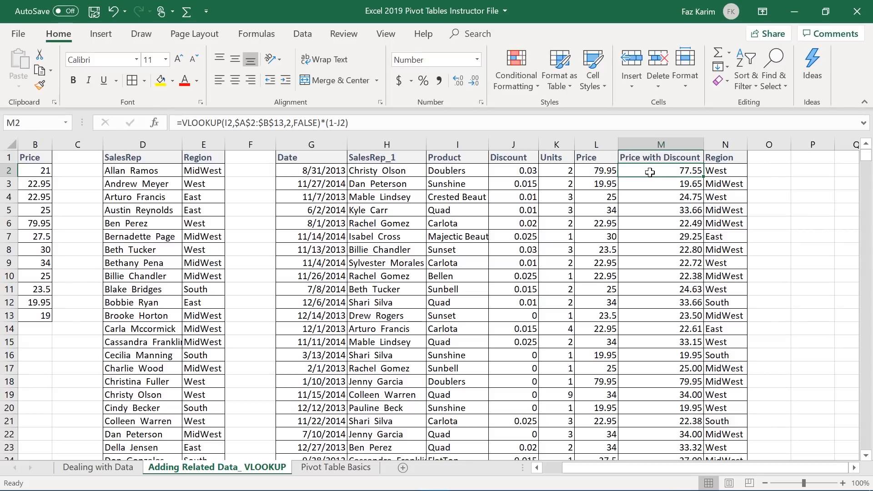
pyautogui.press('F2')
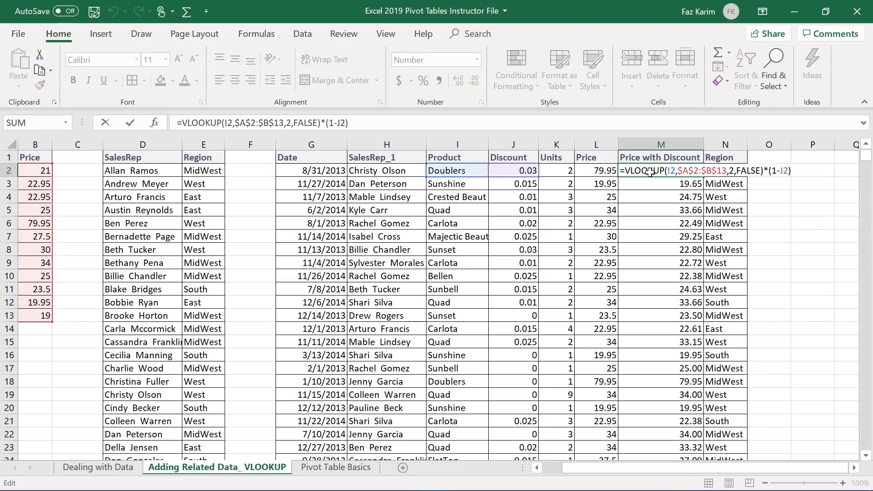
pyautogui.press('Escape')
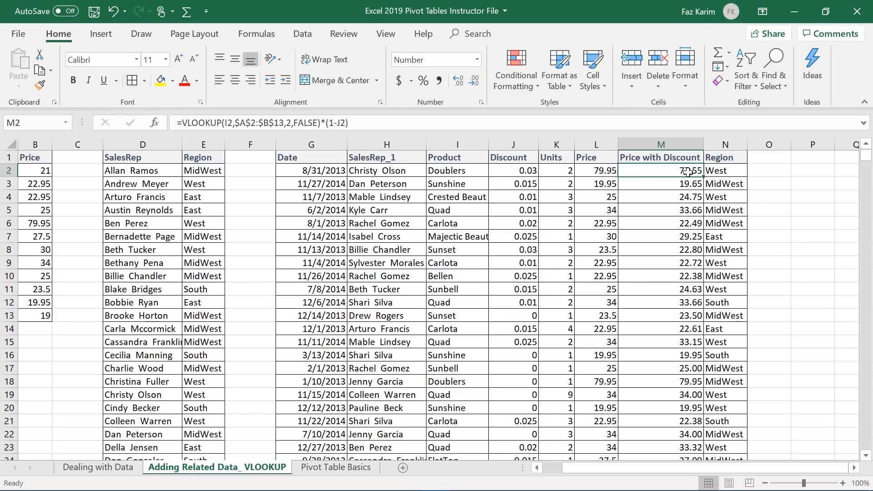
pyautogui.click(715, 172)
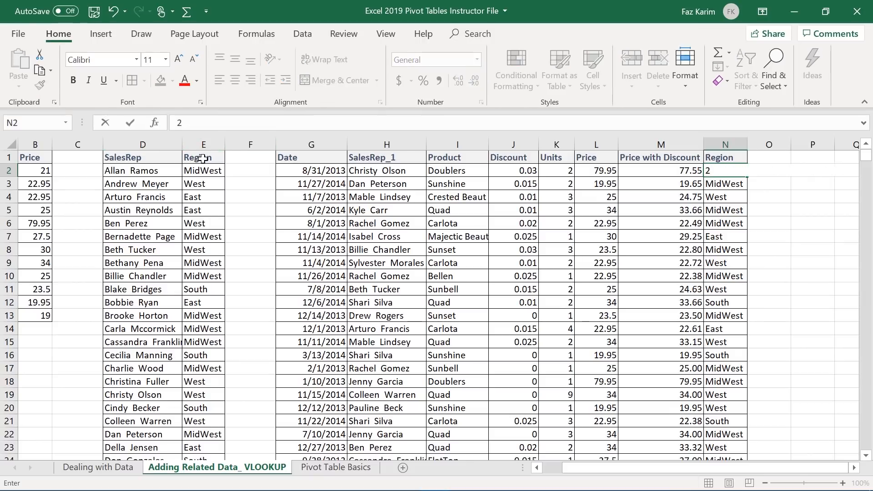
pyautogui.press('F2')
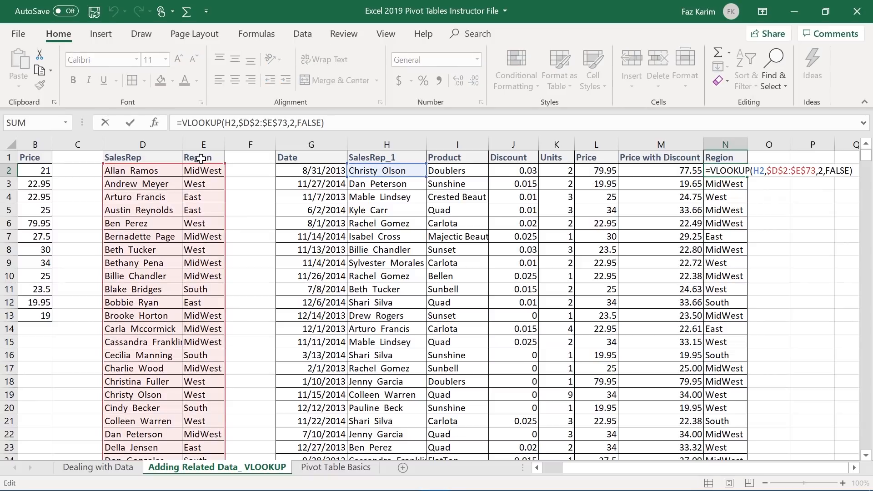
pyautogui.press('Escape')
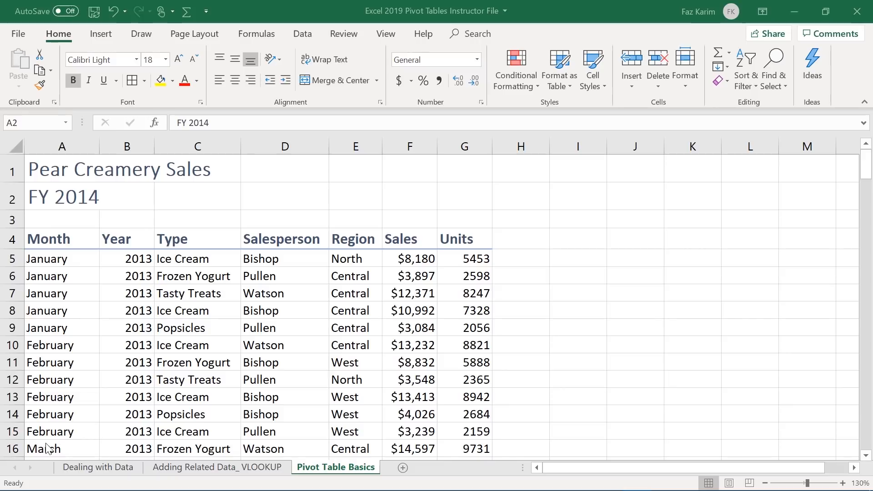
pyautogui.click(28, 463)
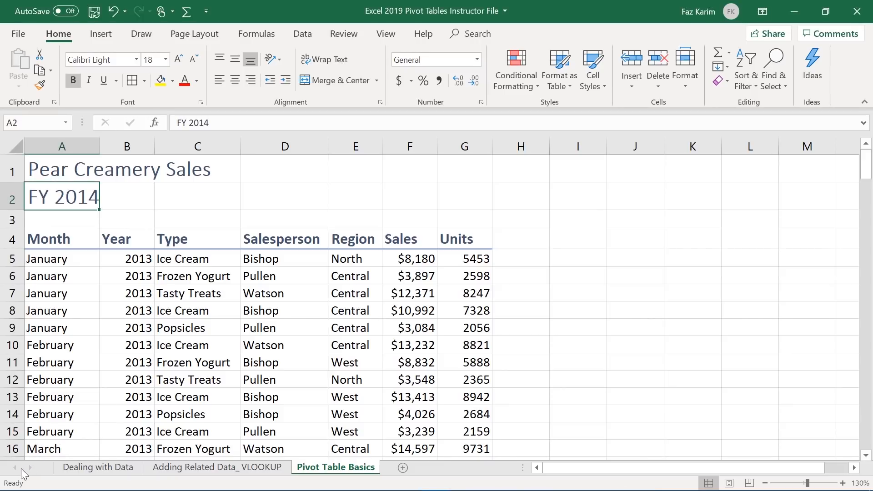
# Activate the Pivot Table Basics sheet from the full sheet list and turn on filters for the headers in A4:G4
pyautogui.rightClick(23, 467)
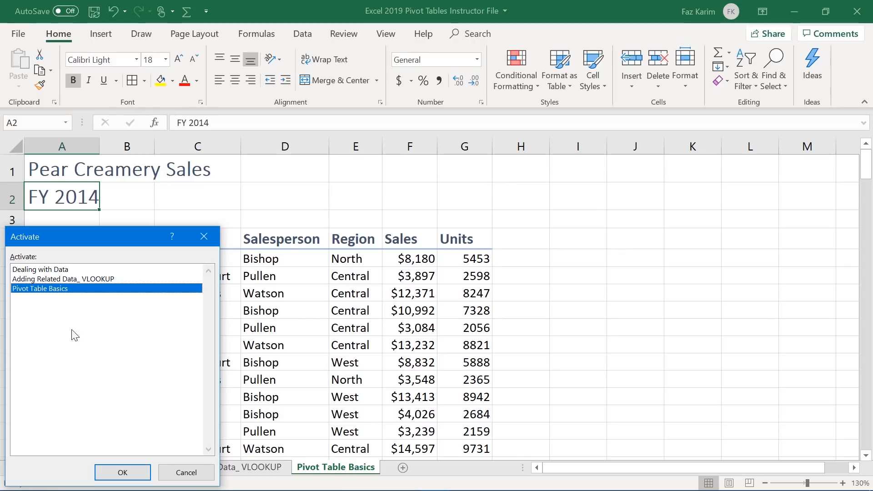
pyautogui.click(132, 473)
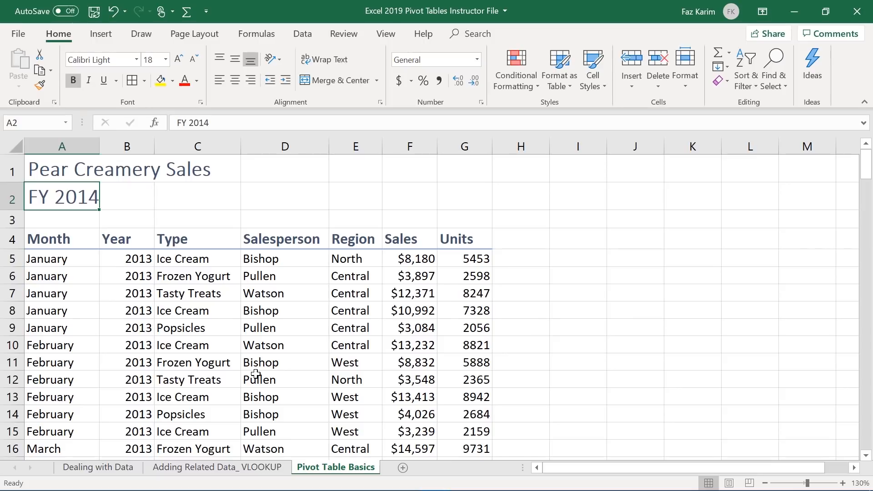
pyautogui.moveTo(41, 240); pyautogui.dragTo(477, 241)
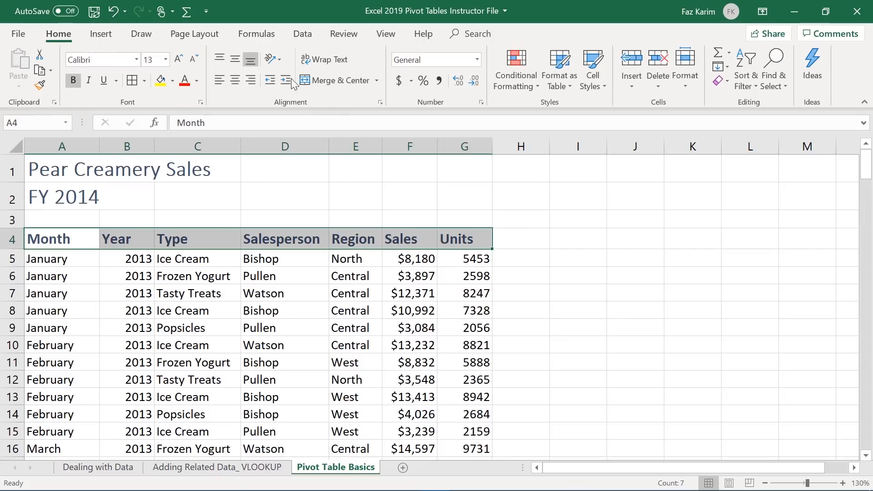
pyautogui.click(301, 34)
pyautogui.click(422, 69)
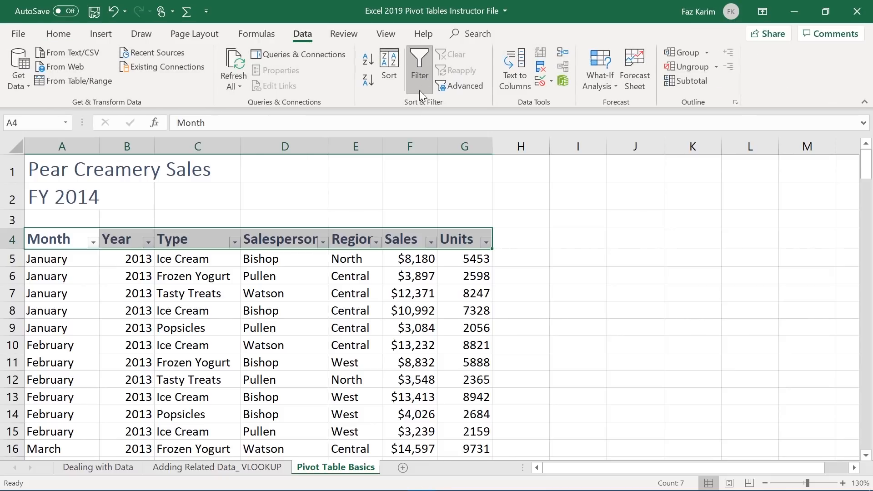
# Filter the Salesperson column to only the last listed salesperson and look through the filtered rows
pyautogui.click(323, 242)
pyautogui.click(171, 357)
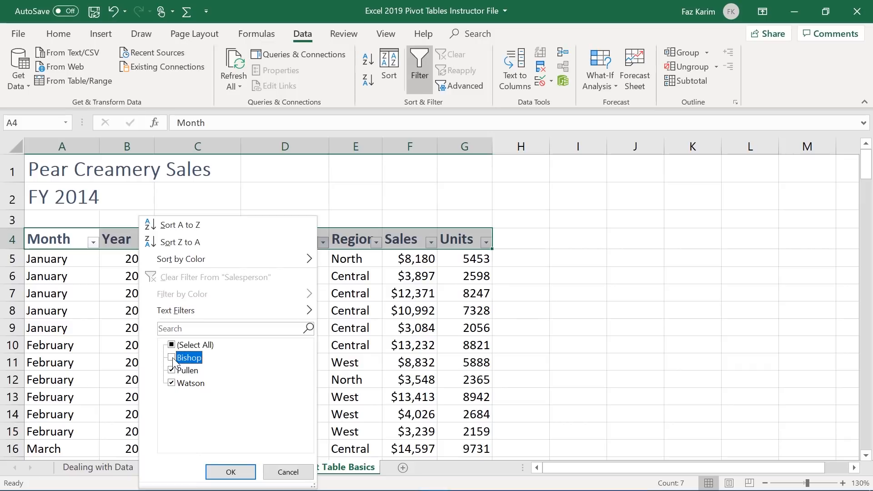
pyautogui.click(171, 370)
pyautogui.click(230, 471)
pyautogui.scroll(-2, 372, 362)
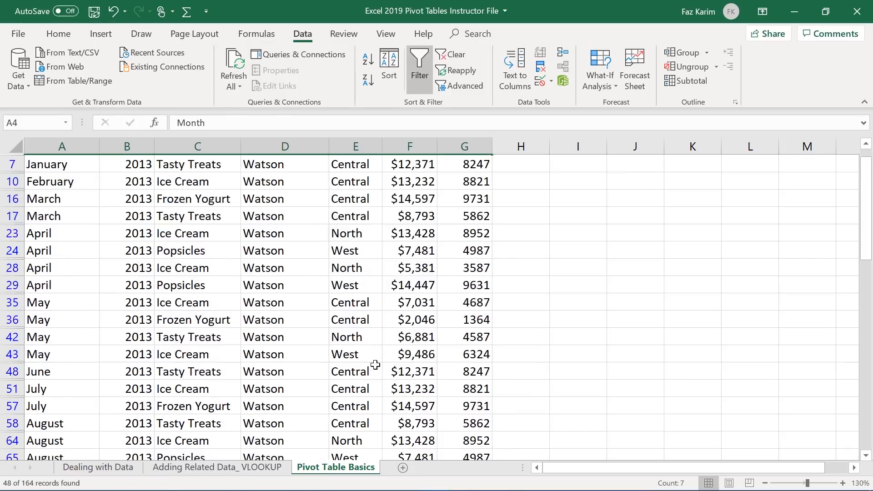
pyautogui.scroll(-2, 380, 364)
pyautogui.scroll(5, 377, 345)
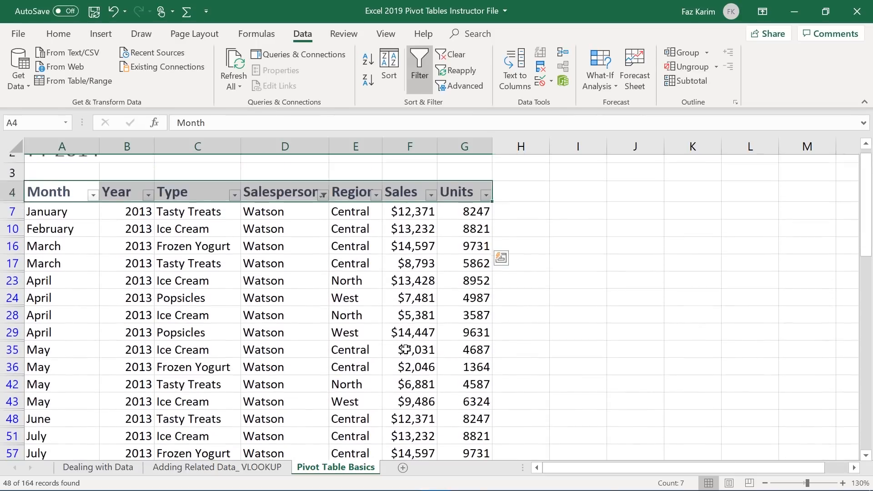
# Show all salespeople again and remove the filters from the header row
pyautogui.click(323, 242)
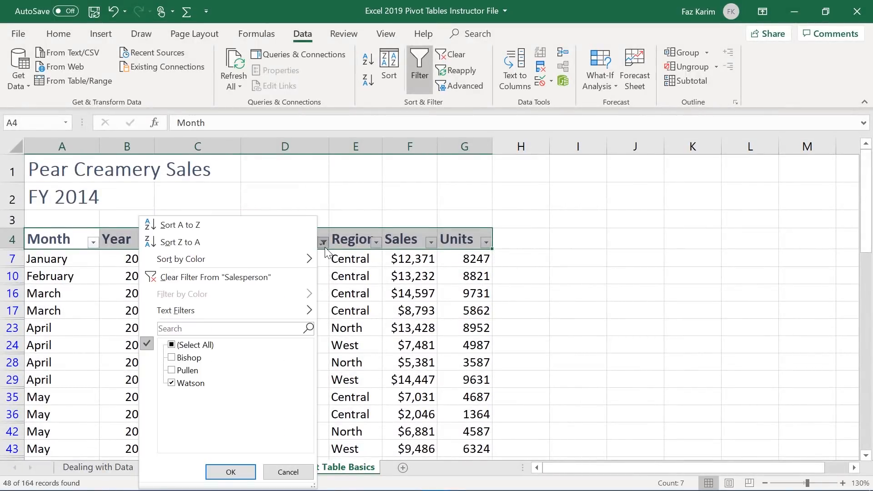
pyautogui.click(172, 345)
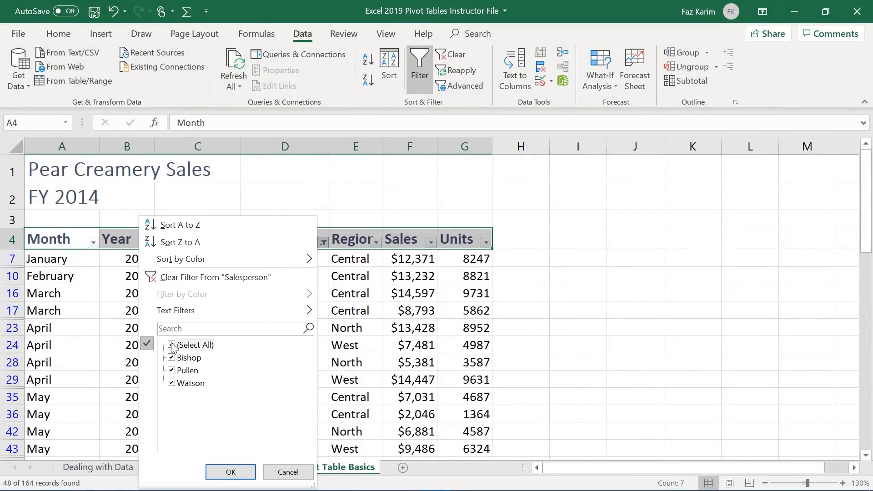
pyautogui.click(231, 472)
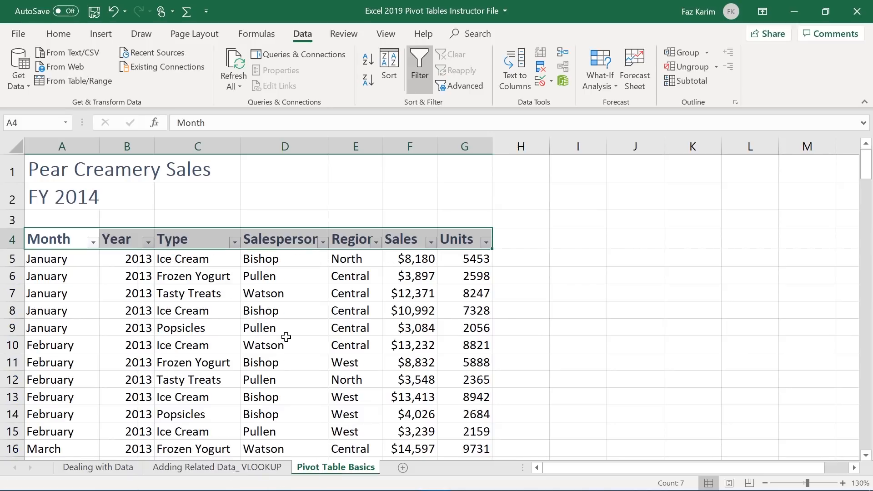
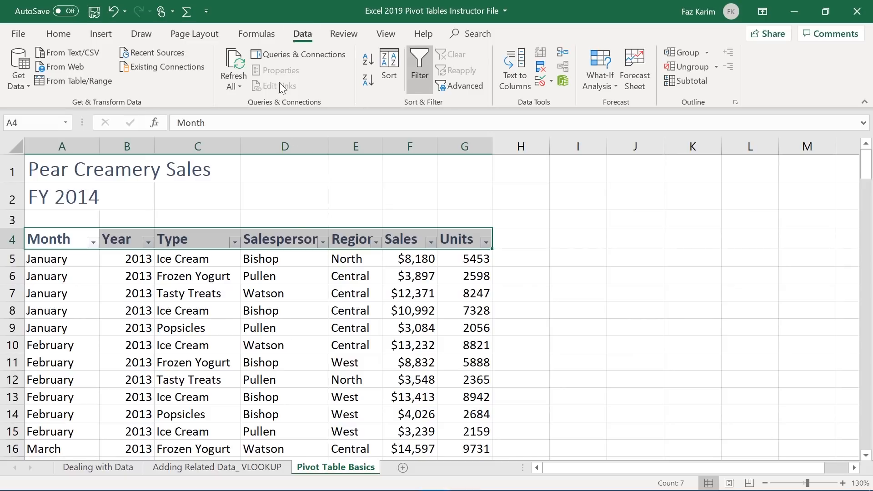
pyautogui.click(423, 68)
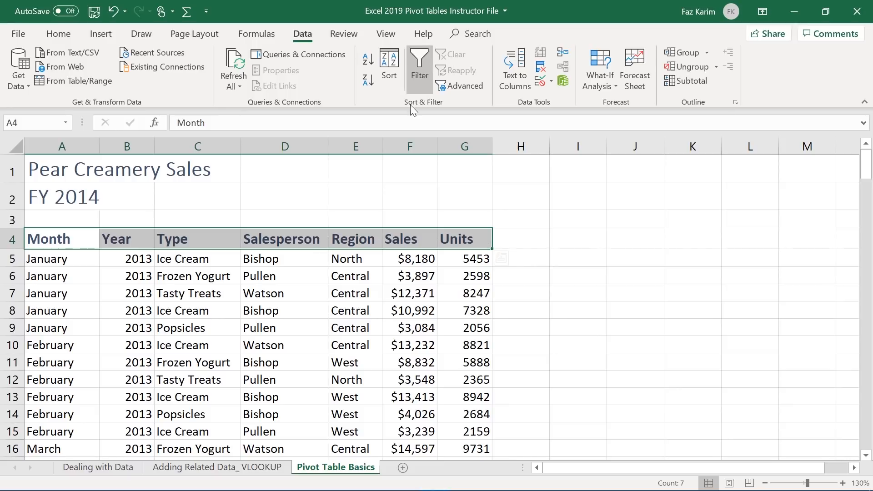
# Start a new PivotTable from cell E6 in the sales data and move its dialog clear of the data
pyautogui.click(331, 277)
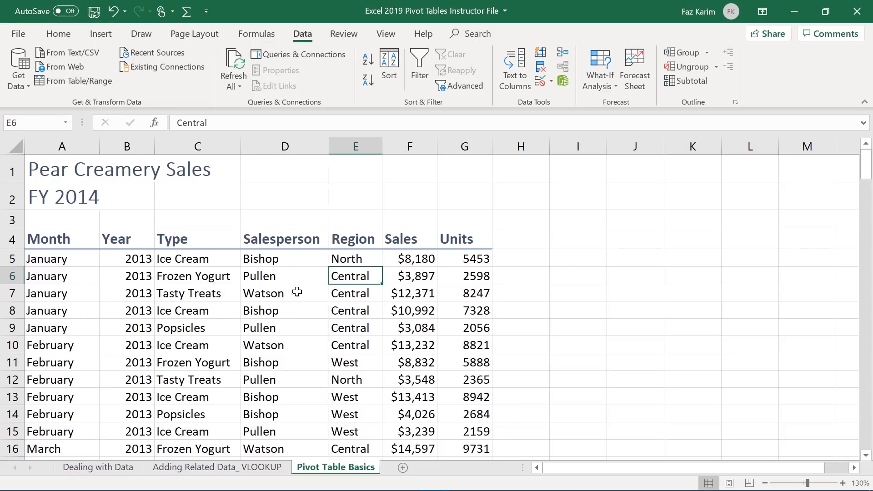
pyautogui.click(102, 37)
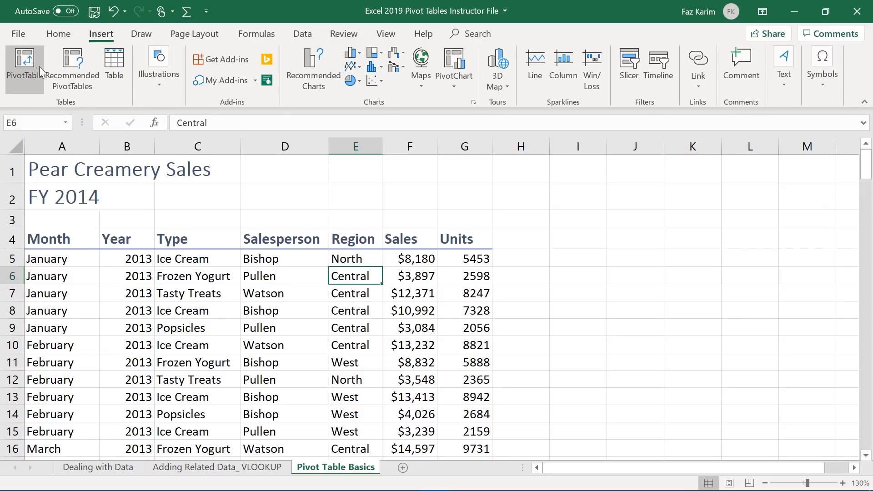
pyautogui.click(25, 61)
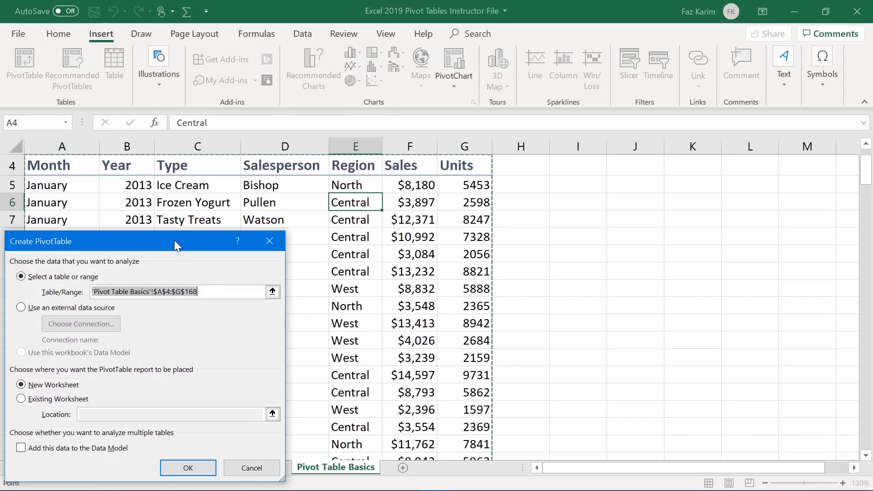
pyautogui.moveTo(174, 240); pyautogui.dragTo(602, 121)
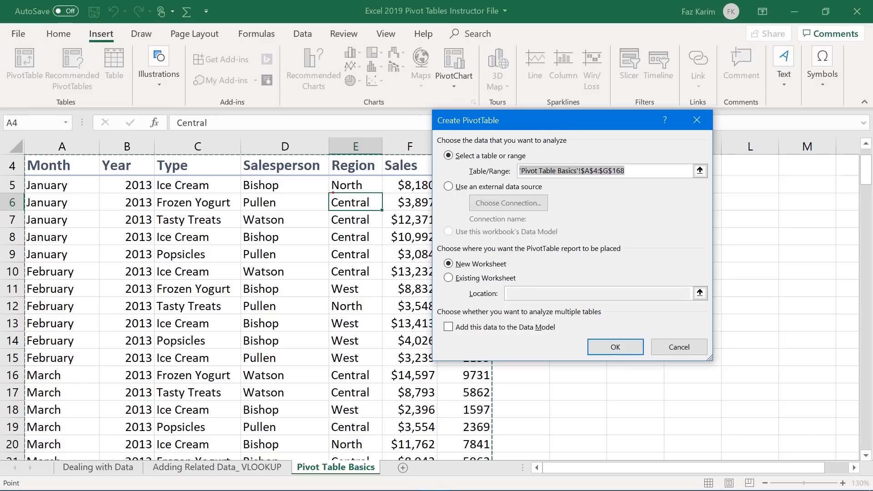
pyautogui.moveTo(322, 186)
pyautogui.mouseDown()
pyautogui.moveTo(389, 229)
pyautogui.moveTo(354, 253)
pyautogui.moveTo(353, 269)
pyautogui.mouseUp()
pyautogui.moveTo(108, 47); pyautogui.dragTo(104, 60)
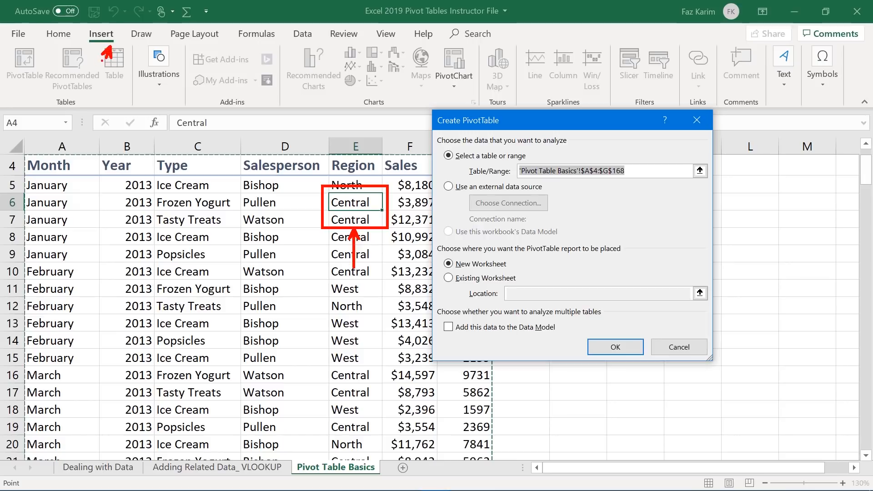
pyautogui.moveTo(39, 77); pyautogui.dragTo(40, 93)
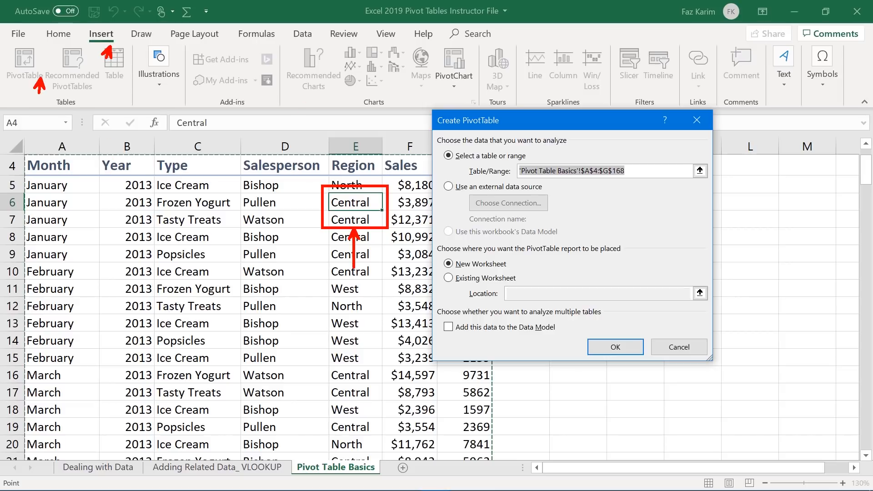
pyautogui.moveTo(464, 171); pyautogui.dragTo(415, 166)
pyautogui.press('Escape')
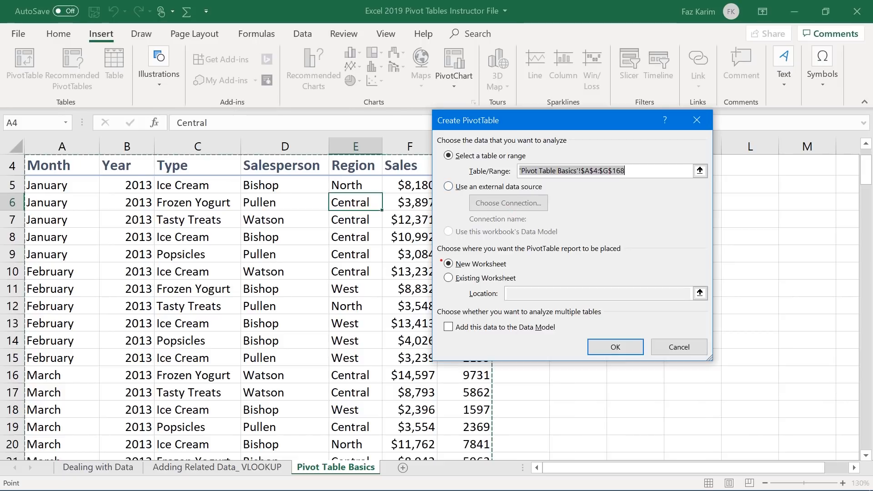
pyautogui.moveTo(440, 261); pyautogui.dragTo(408, 220)
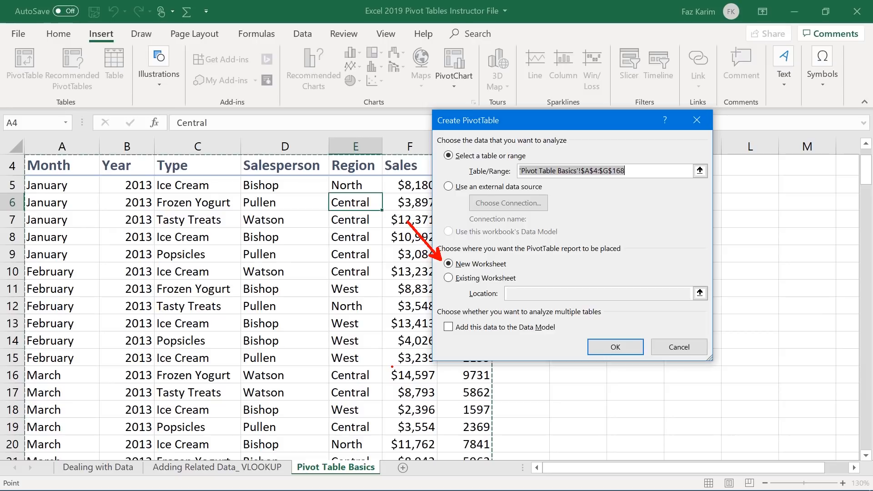
pyautogui.moveTo(317, 454)
pyautogui.mouseDown()
pyautogui.moveTo(312, 419)
pyautogui.moveTo(281, 410)
pyautogui.moveTo(256, 451)
pyautogui.moveTo(272, 437)
pyautogui.moveTo(246, 434)
pyautogui.mouseUp()
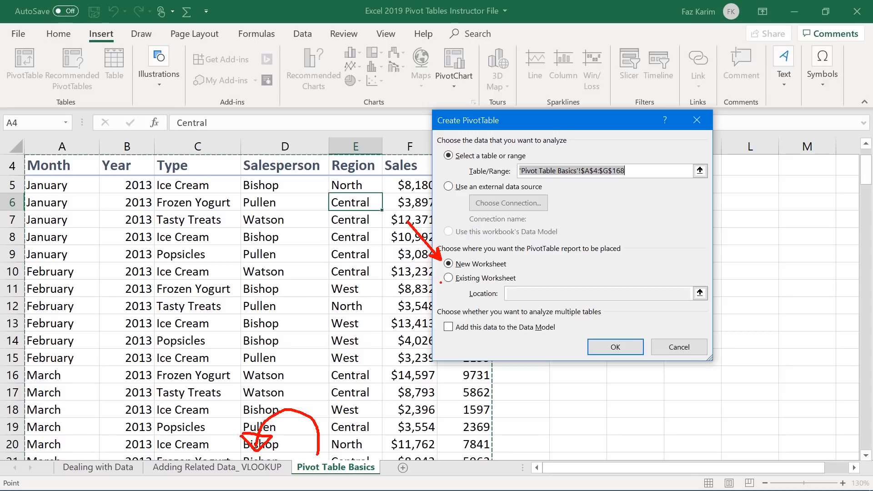
pyautogui.moveTo(442, 282); pyautogui.dragTo(416, 301)
pyautogui.moveTo(751, 164)
pyautogui.mouseDown()
pyautogui.moveTo(778, 198)
pyautogui.moveTo(841, 382)
pyautogui.mouseUp()
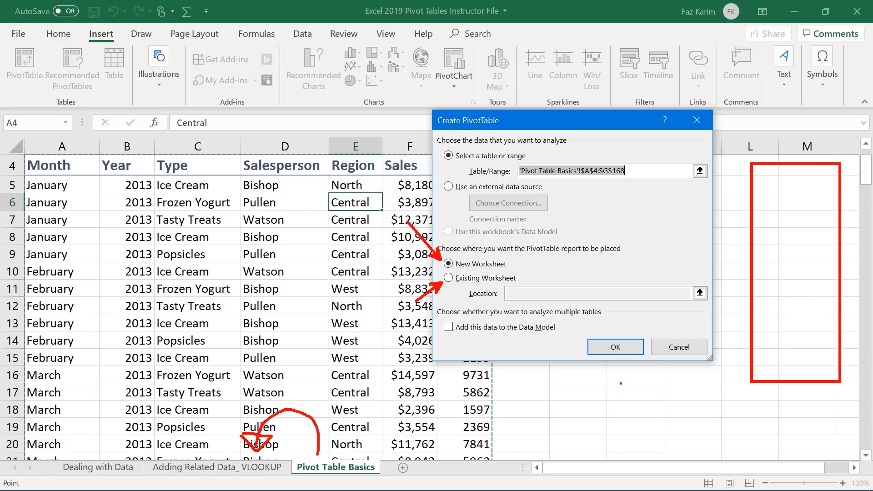
pyautogui.moveTo(485, 390)
pyautogui.mouseDown()
pyautogui.moveTo(571, 407)
pyautogui.moveTo(608, 429)
pyautogui.moveTo(624, 418)
pyautogui.mouseUp()
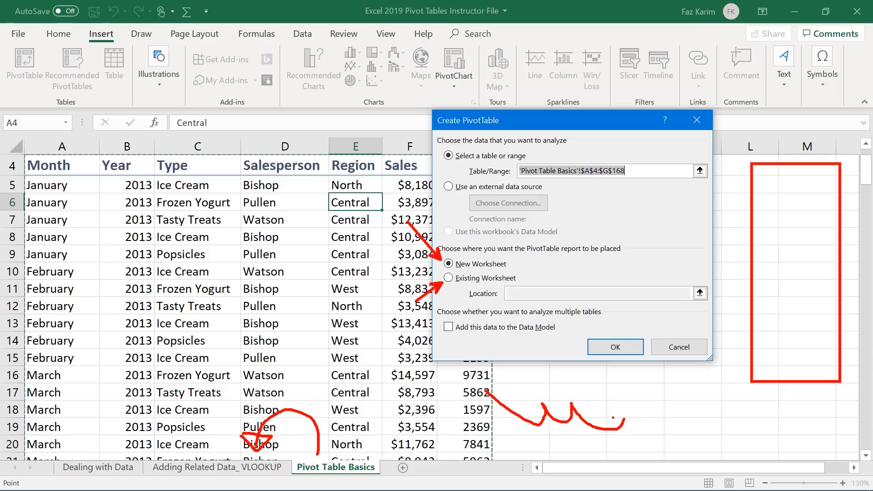
pyautogui.press('Escape')
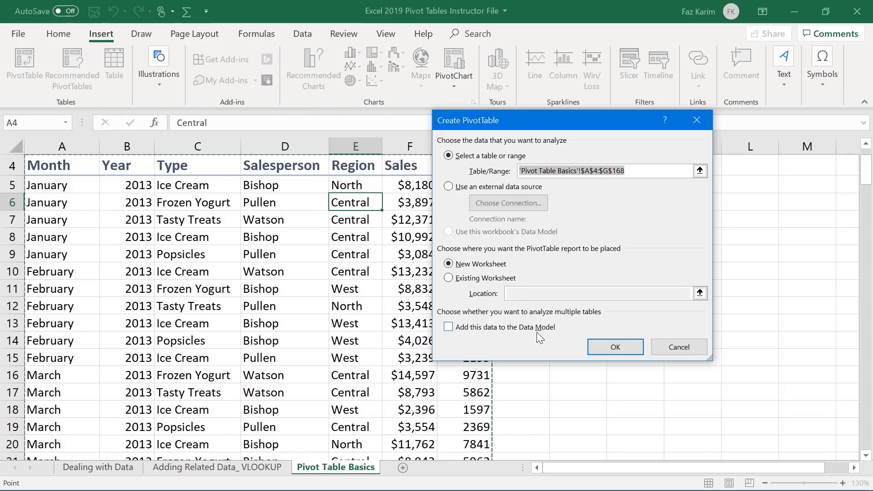
pyautogui.hotkey('ctrl', '2')
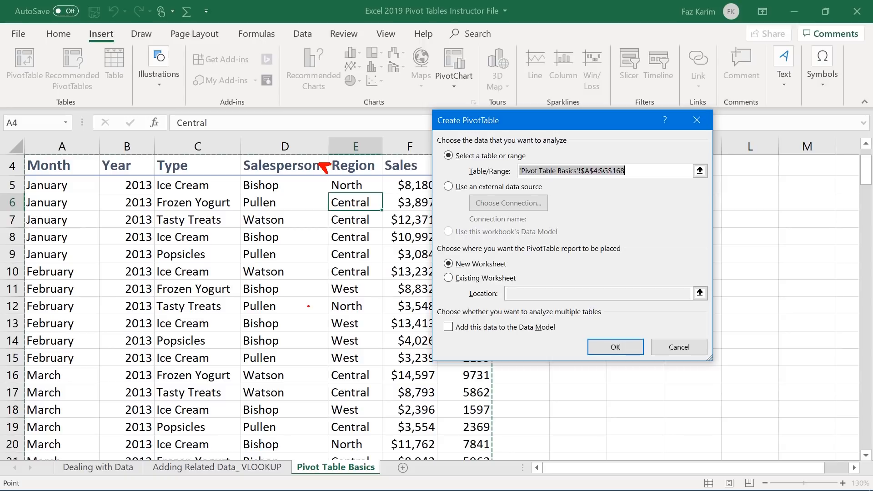
pyautogui.press('Escape')
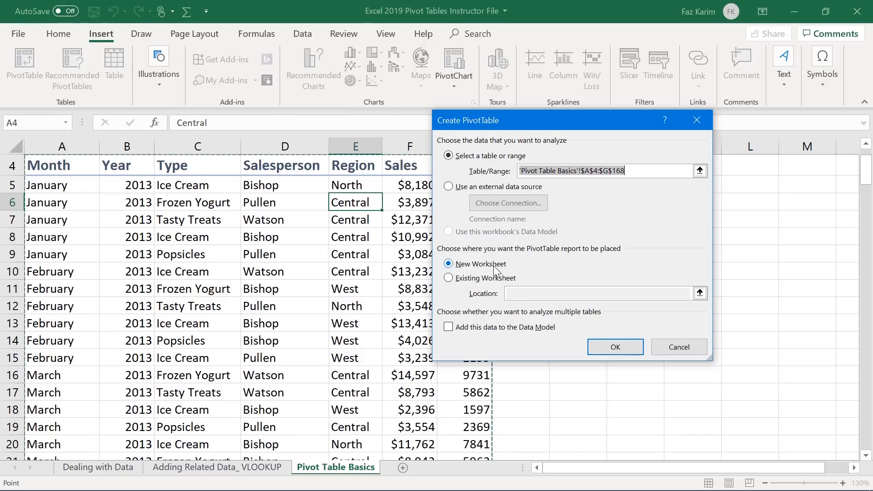
# Create the PivotTable from A4:G168 on a new worksheet, check the Pivot Table Basics source sheet and return to the new sheet
pyautogui.click(627, 349)
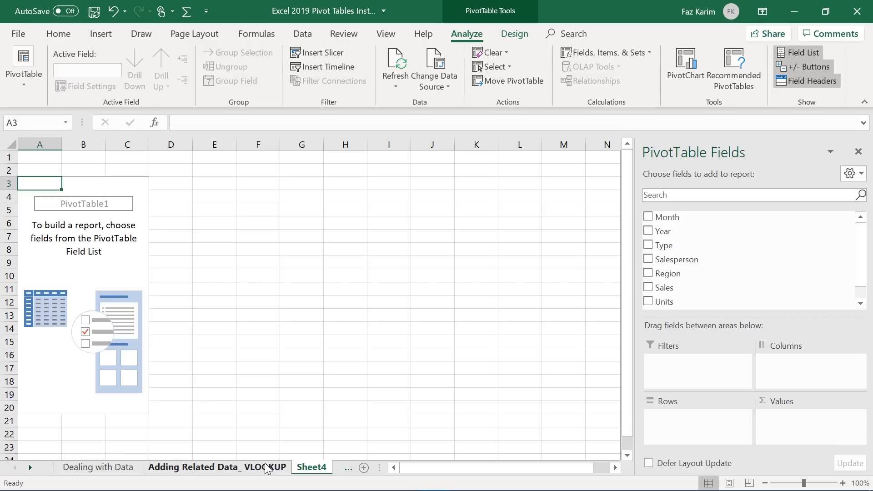
pyautogui.click(346, 468)
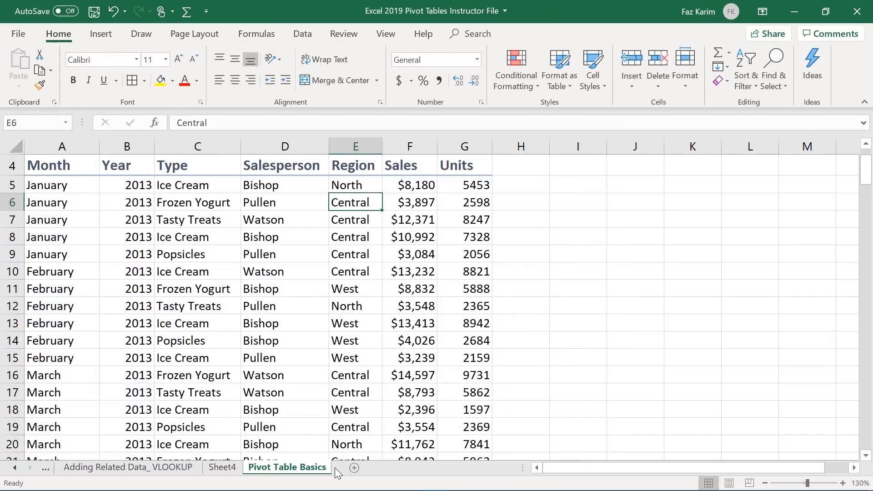
pyautogui.click(287, 355)
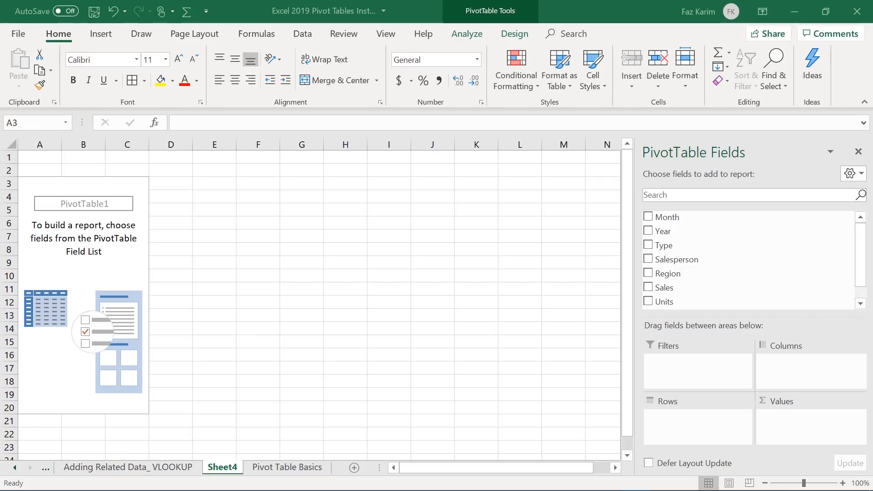
pyautogui.click(70, 189)
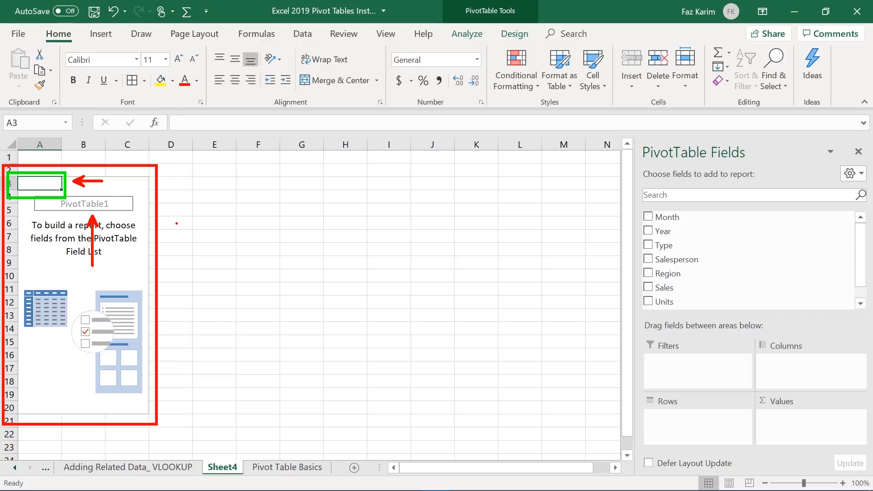
pyautogui.moveTo(232, 203); pyautogui.dragTo(373, 61)
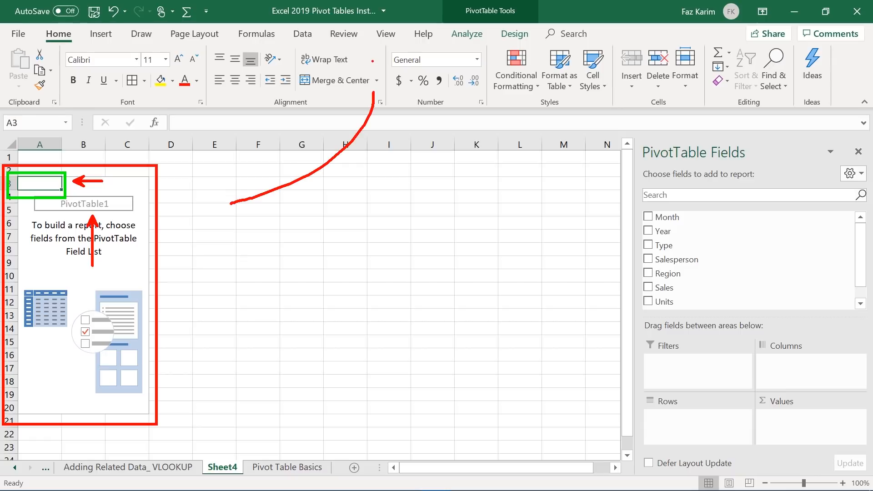
pyautogui.moveTo(348, 96)
pyautogui.mouseDown()
pyautogui.moveTo(363, 94)
pyautogui.moveTo(377, 108)
pyautogui.mouseUp()
pyautogui.moveTo(443, 2)
pyautogui.mouseDown()
pyautogui.moveTo(507, 43)
pyautogui.moveTo(545, 48)
pyautogui.mouseUp()
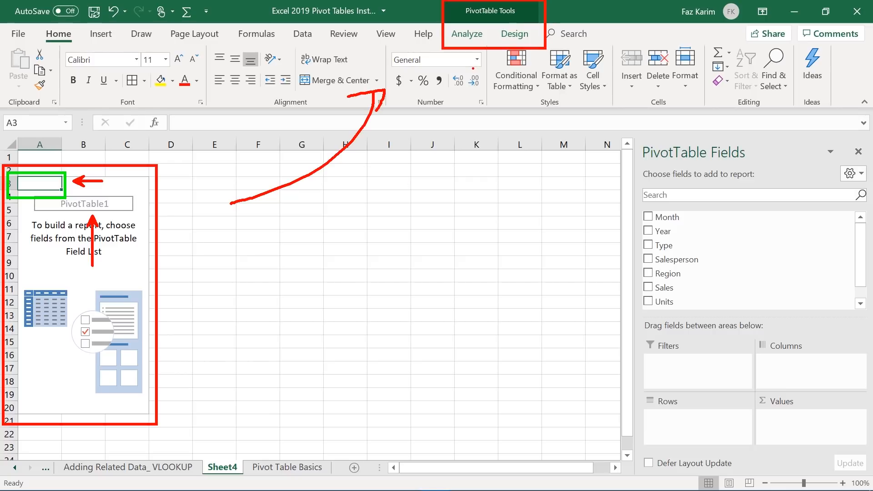
pyautogui.press('Escape')
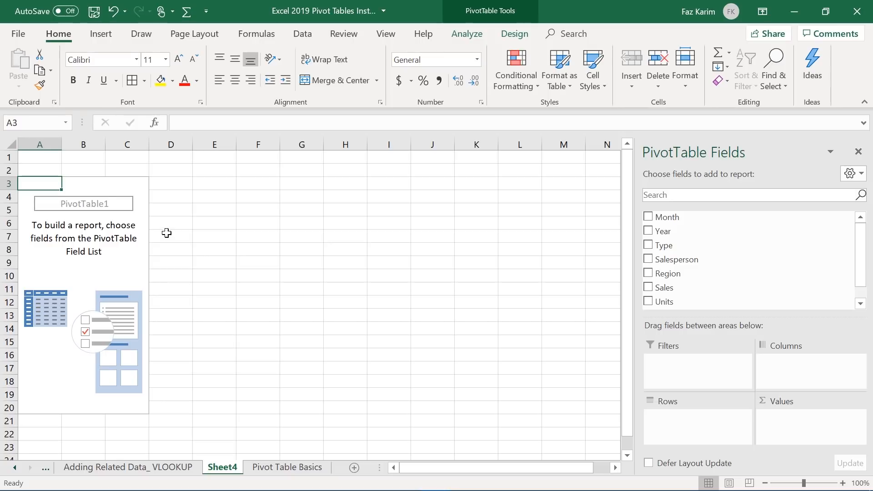
# Check how the PivotTable tools and field list respond to selecting E4 outside the report and A3 inside it
pyautogui.click(226, 198)
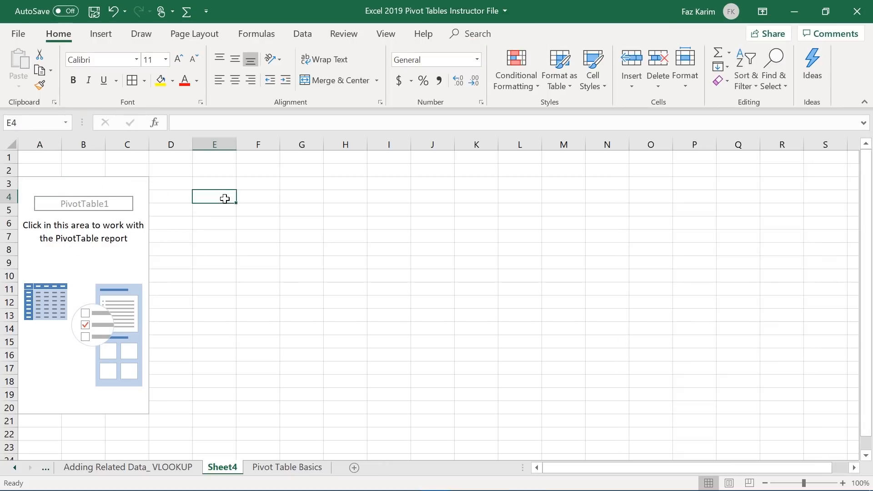
pyautogui.click(27, 186)
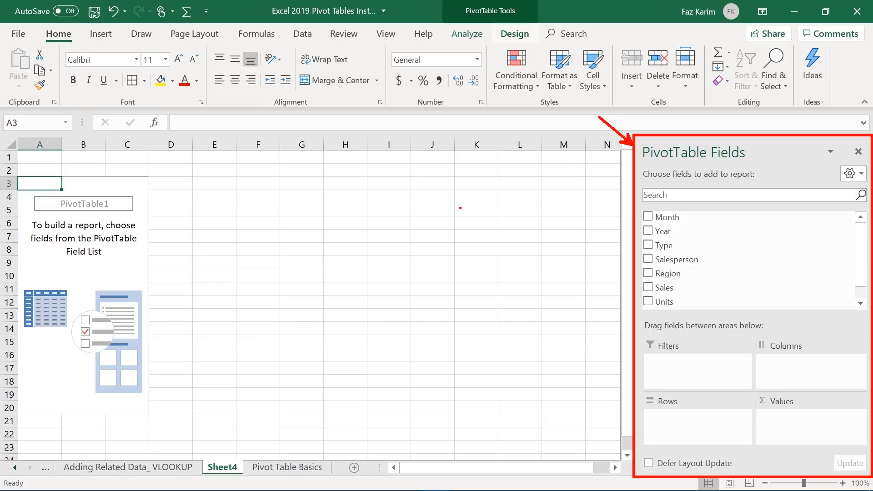
# Compare the PivotTable tools with cell I5 outside the report and cell B3 inside it selected
pyautogui.click(406, 214)
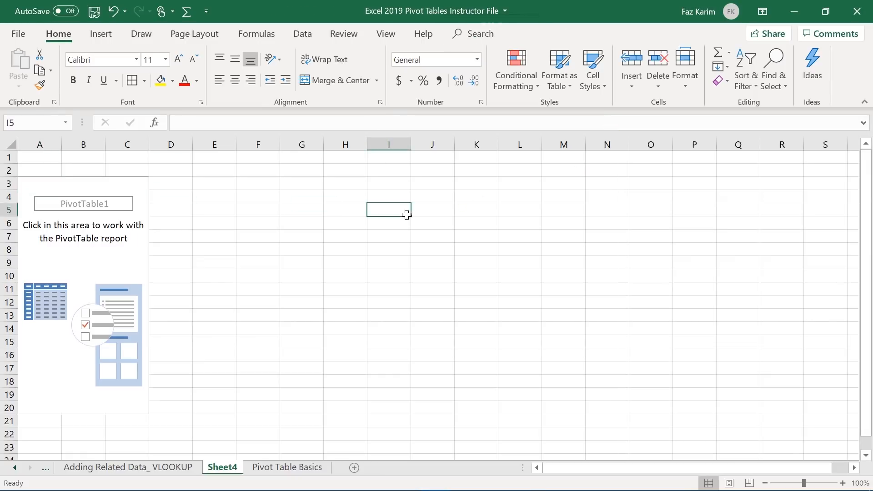
pyautogui.click(75, 178)
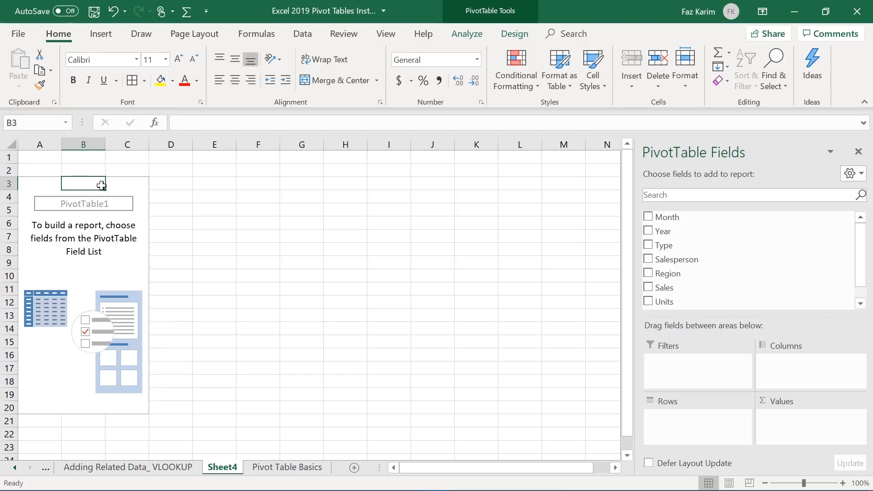
pyautogui.moveTo(52, 172)
pyautogui.mouseDown()
pyautogui.moveTo(118, 198)
pyautogui.moveTo(85, 253)
pyautogui.mouseUp()
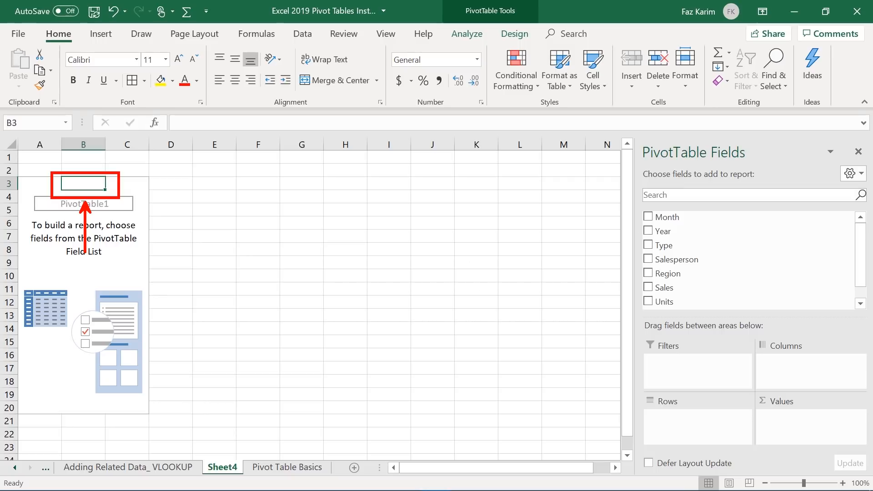
pyautogui.moveTo(842, 134)
pyautogui.mouseDown()
pyautogui.moveTo(871, 167)
pyautogui.moveTo(806, 145)
pyautogui.mouseUp()
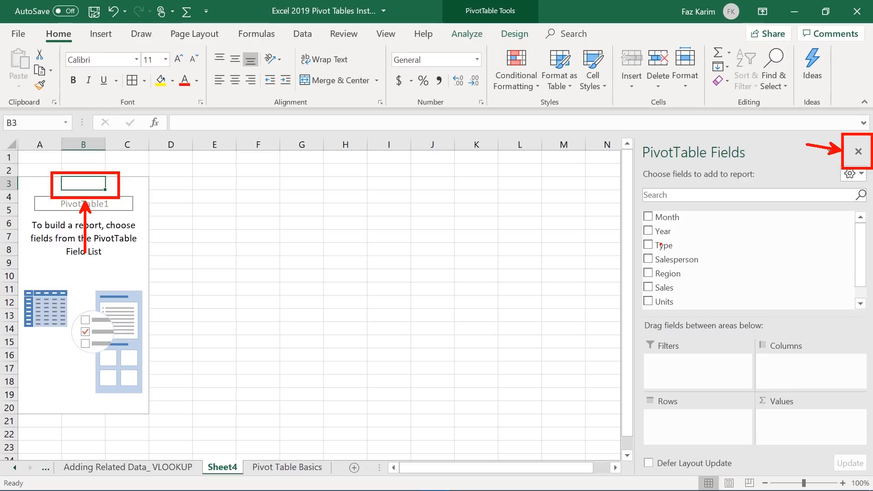
pyautogui.press('Escape')
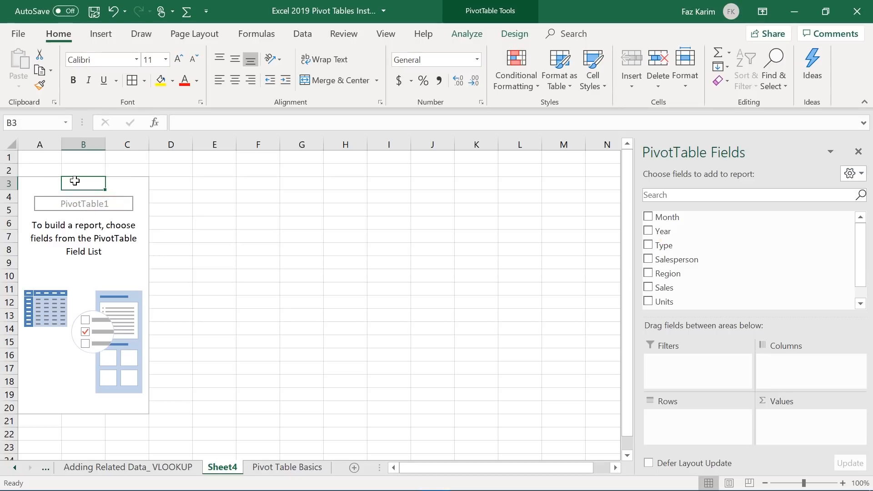
# Close the field list, test selecting cells outside and inside the report, and turn the field list back on
pyautogui.click(858, 151)
pyautogui.click(619, 211)
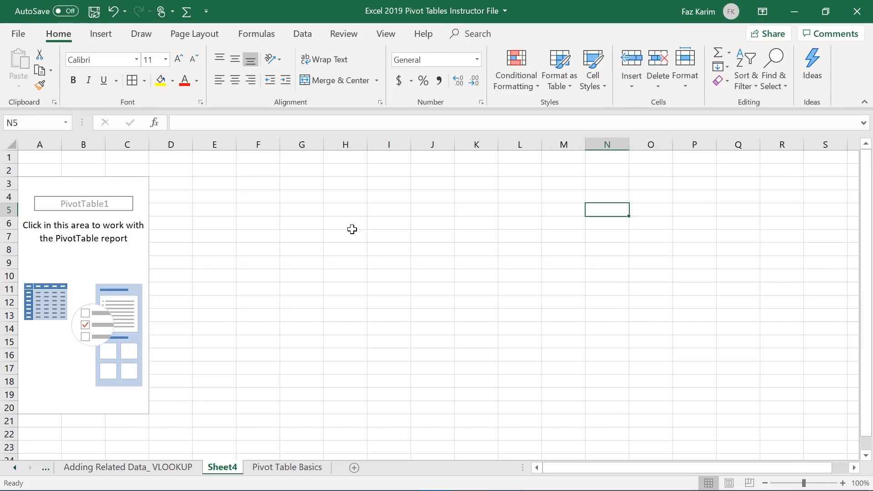
pyautogui.click(101, 252)
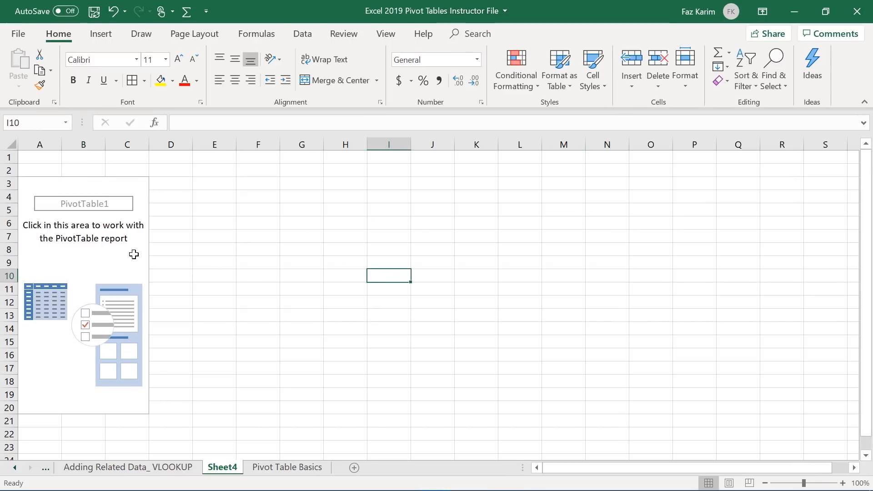
pyautogui.click(127, 253)
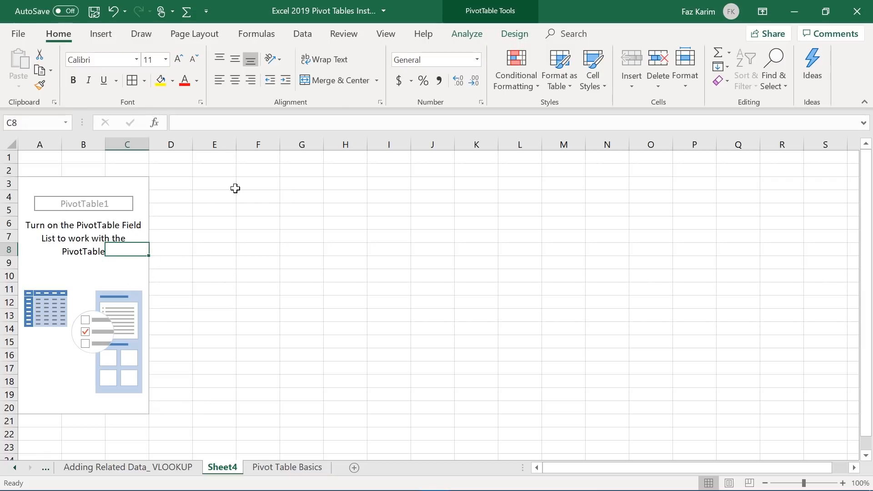
pyautogui.click(464, 37)
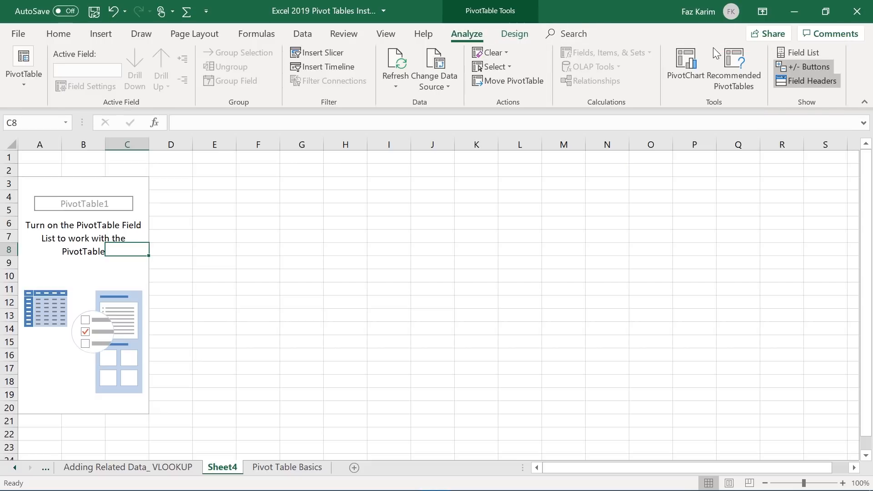
pyautogui.click(799, 51)
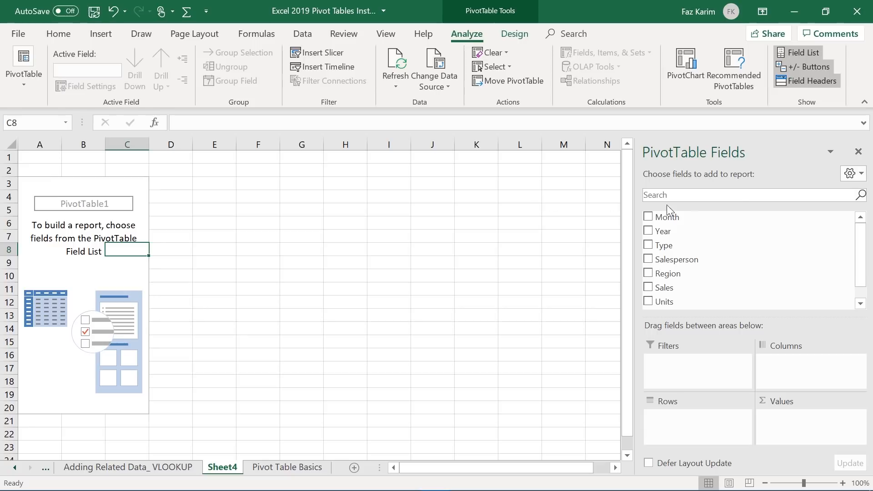
# Close the field list again and restore it by searching the commands for "field" and running Show Field List
pyautogui.click(857, 151)
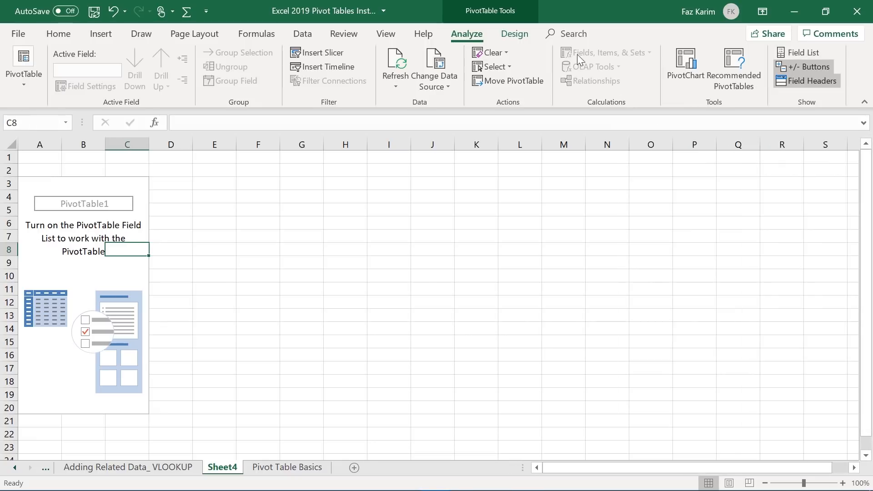
pyautogui.click(514, 33)
pyautogui.click(466, 34)
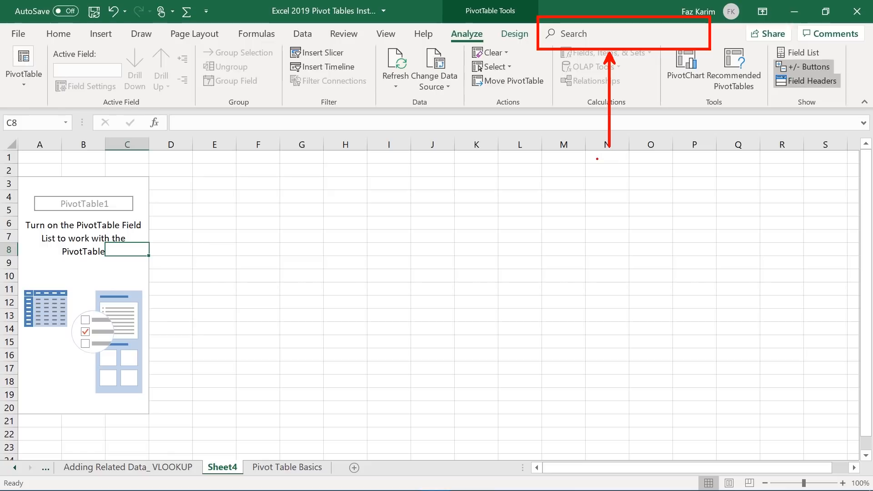
pyautogui.click(602, 35)
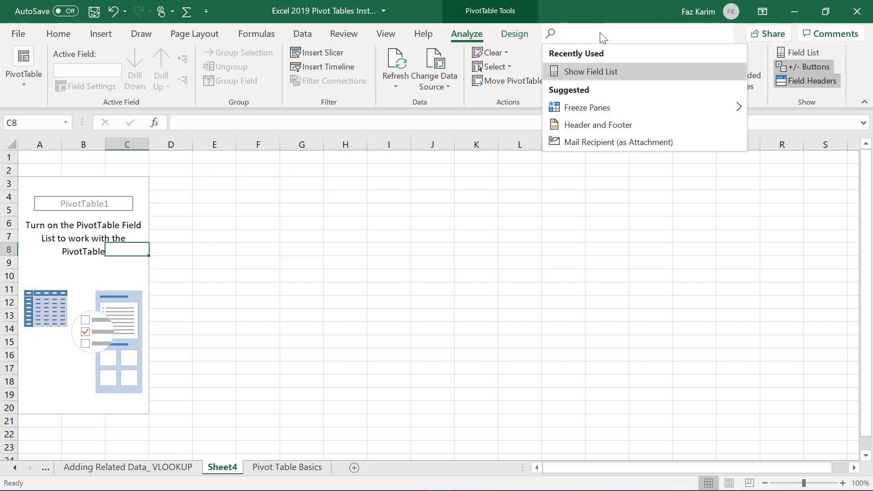
pyautogui.write('fi')
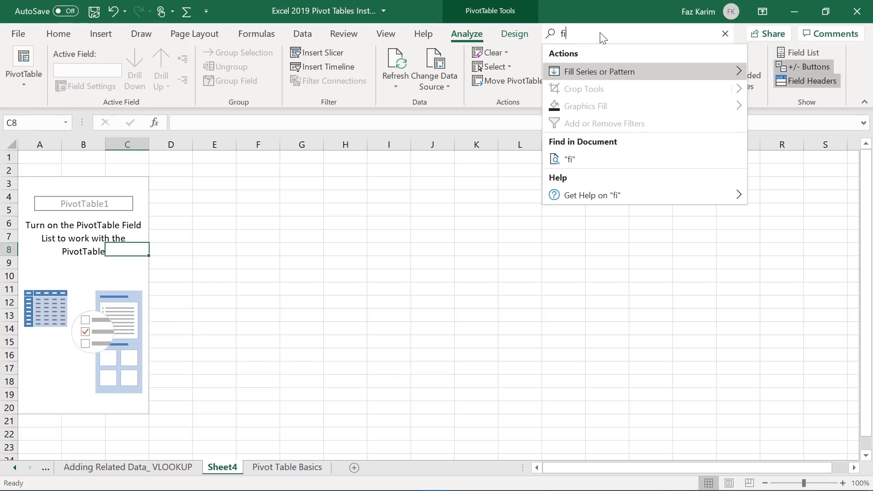
pyautogui.write('led')
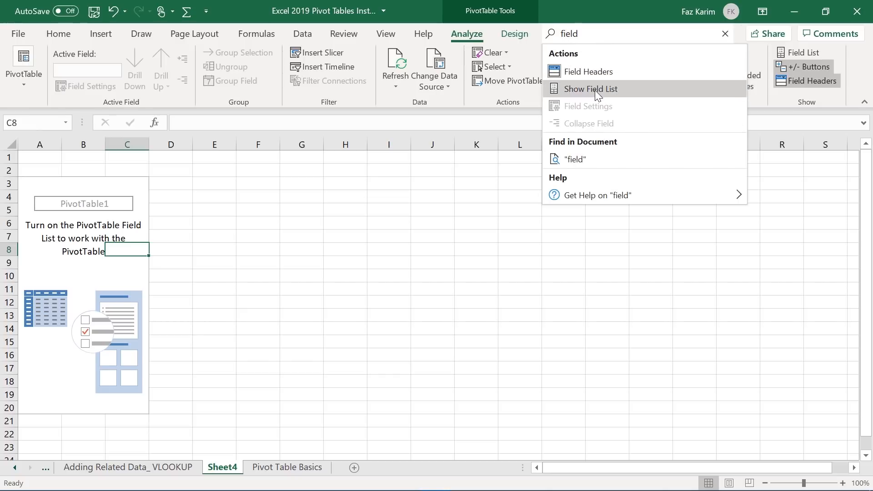
pyautogui.click(616, 89)
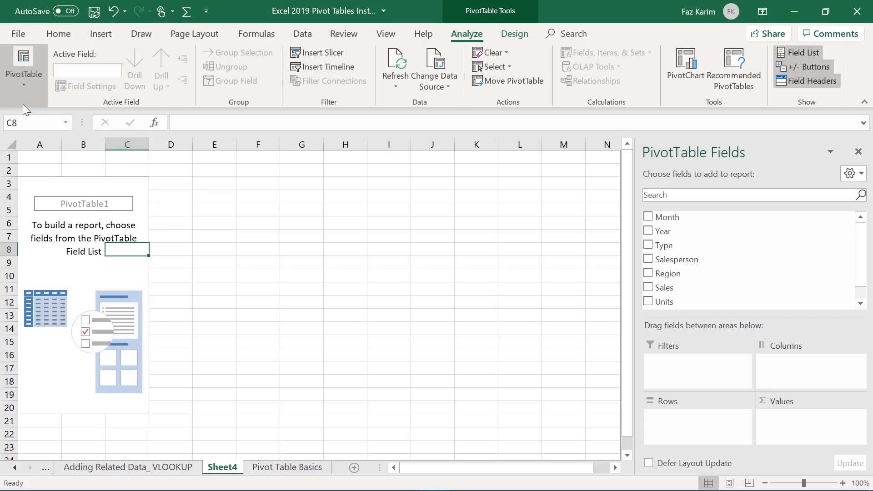
# Rename the PivotTable "The top Selling SalesPerson"
pyautogui.click(23, 91)
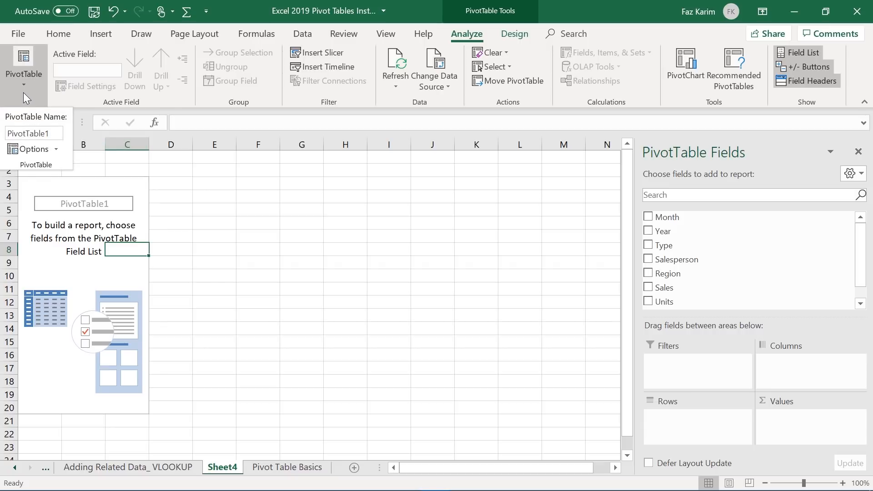
pyautogui.doubleClick(56, 133)
pyautogui.press('BackSpace')
pyautogui.write('The top Se')
pyautogui.write('lling Sales')
pyautogui.write('p')
pyautogui.write('erso')
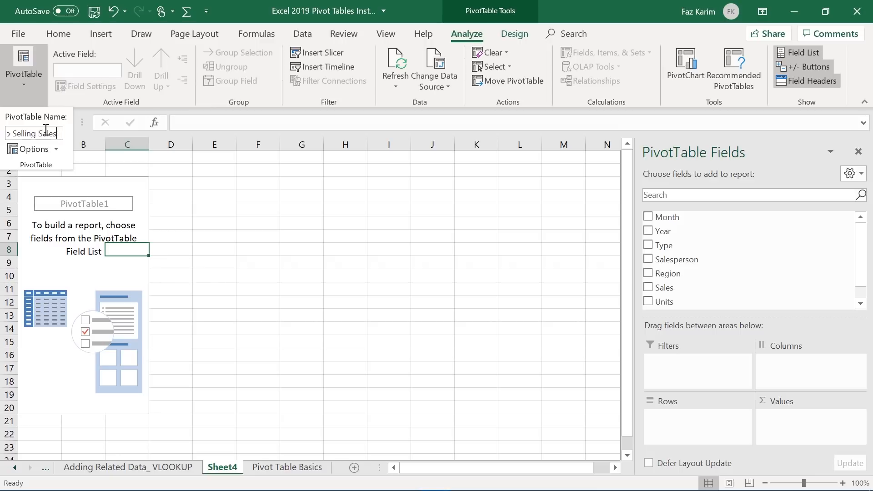
pyautogui.write('n')
pyautogui.press('Return')
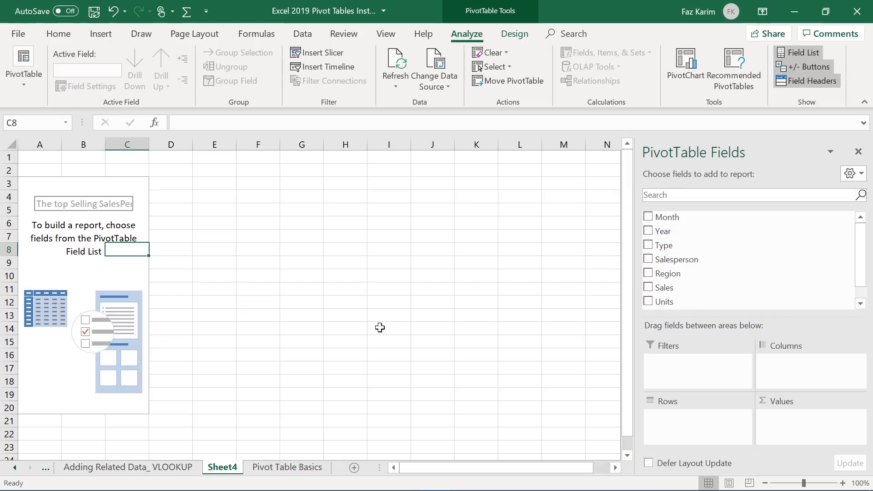
# Review the order of the column headings from Month to Sales in row 4 of the Pivot Table Basics sheet
pyautogui.click(308, 466)
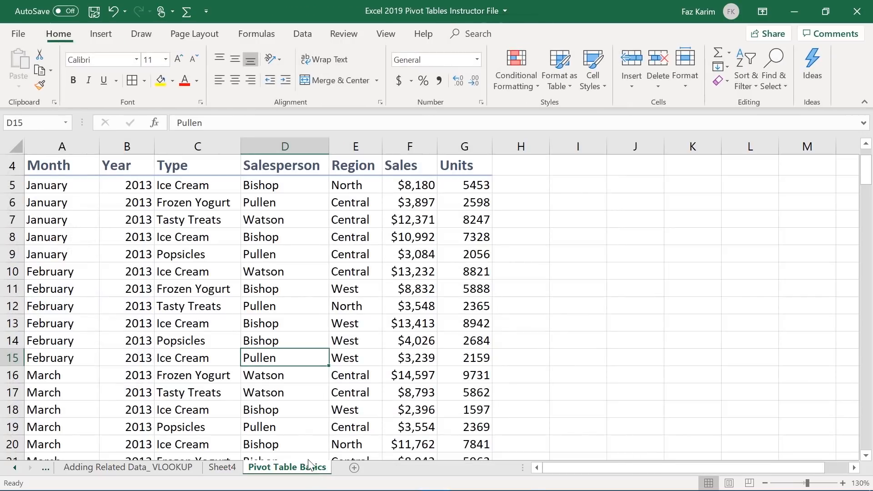
pyautogui.click(86, 165)
pyautogui.click(104, 165)
pyautogui.click(183, 168)
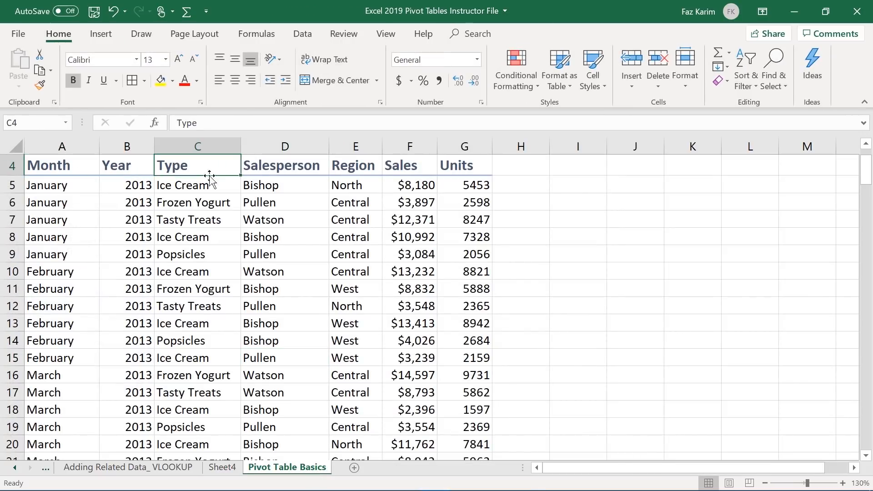
pyautogui.click(259, 170)
pyautogui.moveTo(42, 164); pyautogui.dragTo(415, 159)
pyautogui.click(396, 191)
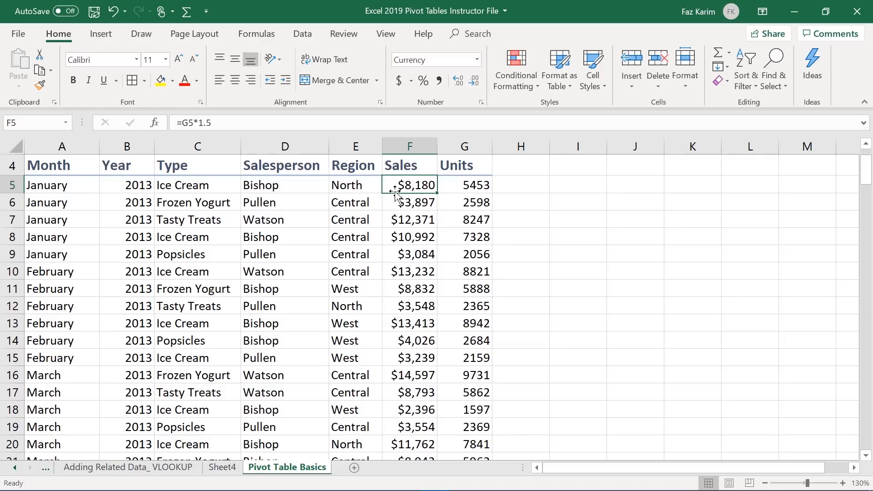
# Return to Sheet4 and sort the PivotTable field list A to Z
pyautogui.click(233, 472)
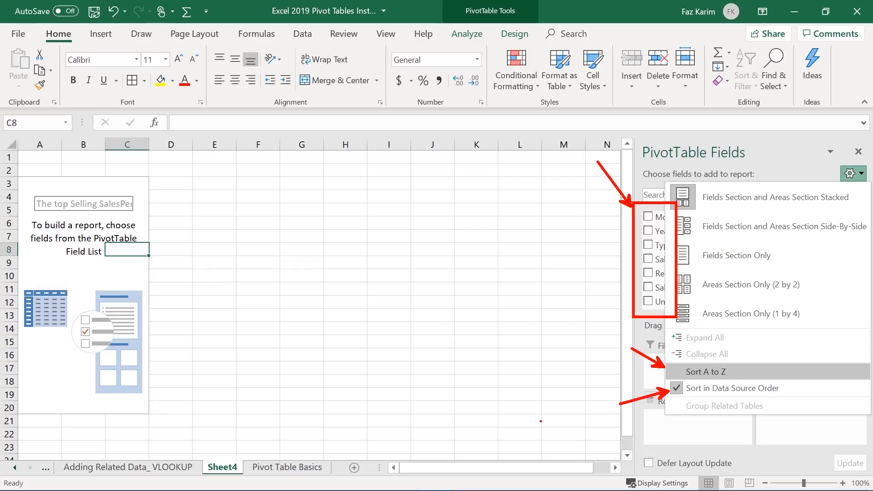
pyautogui.press('Escape')
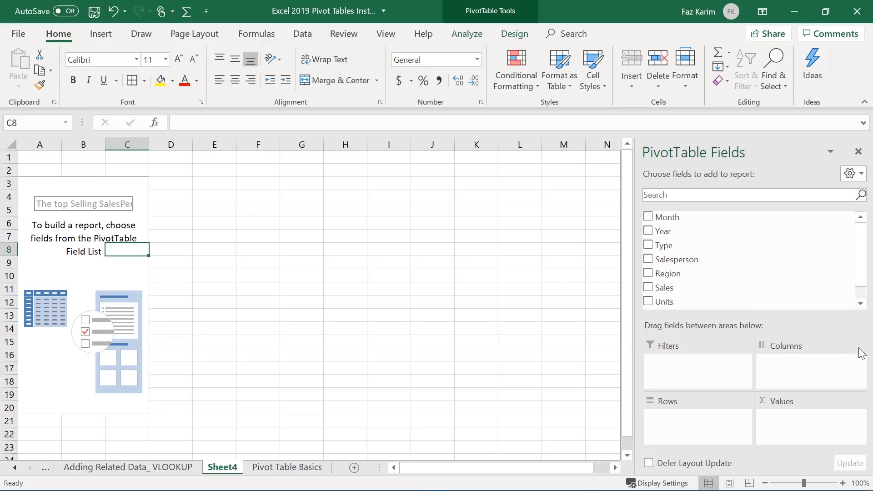
pyautogui.click(850, 173)
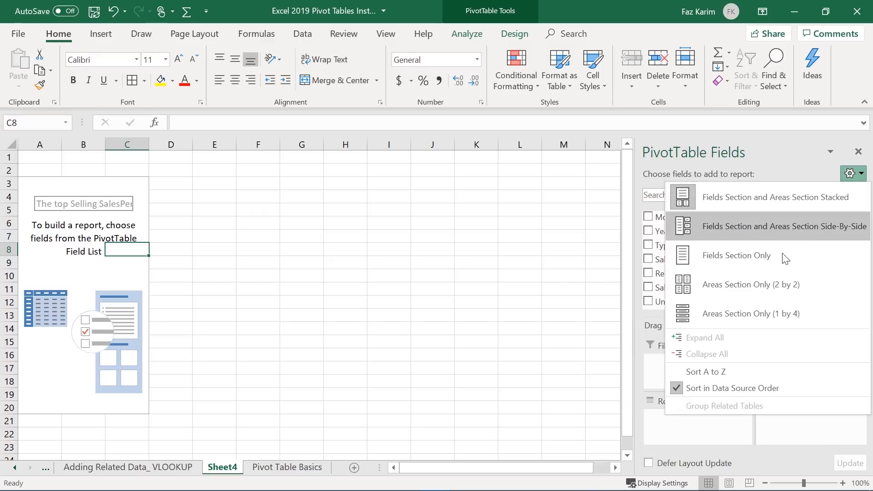
pyautogui.click(747, 372)
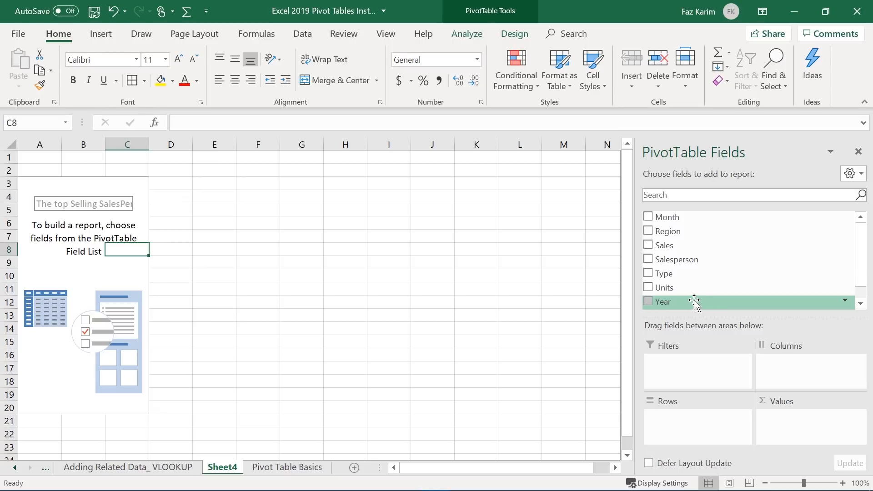
# Reselect the report at cell C5 and widen the PivotTable field pane
pyautogui.click(288, 232)
pyautogui.click(124, 206)
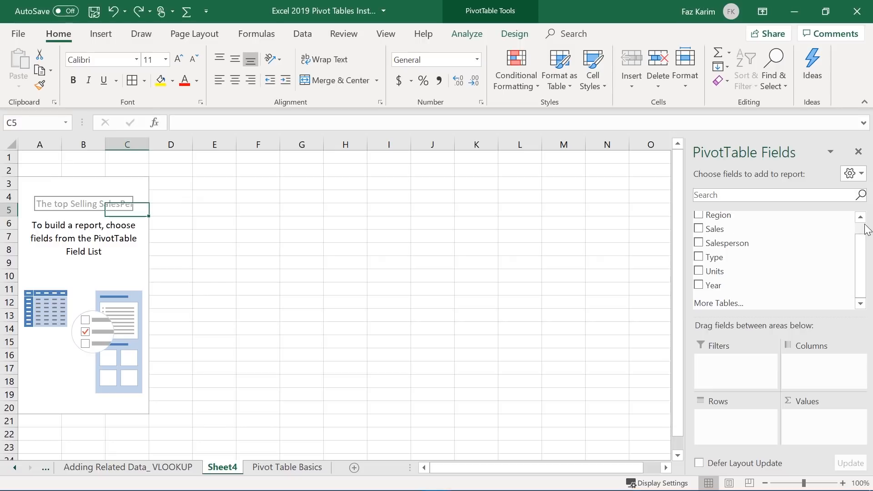
pyautogui.moveTo(861, 249); pyautogui.dragTo(862, 230)
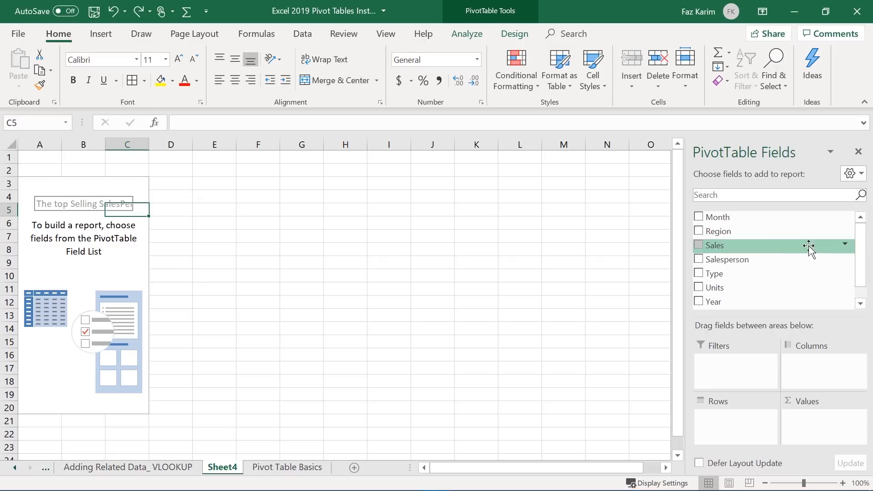
pyautogui.moveTo(685, 258); pyautogui.dragTo(539, 259)
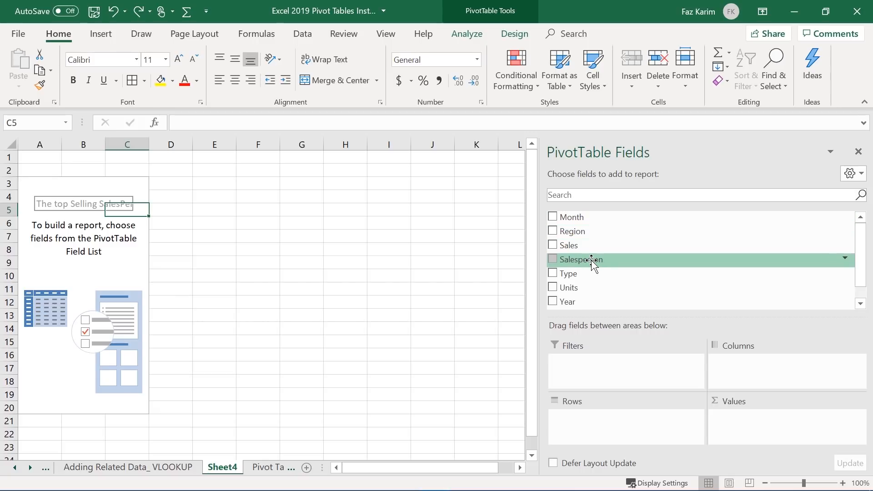
# Add the Salesperson field to the Rows area and look over the resulting row labels in A4:A6
pyautogui.moveTo(591, 260); pyautogui.dragTo(592, 438)
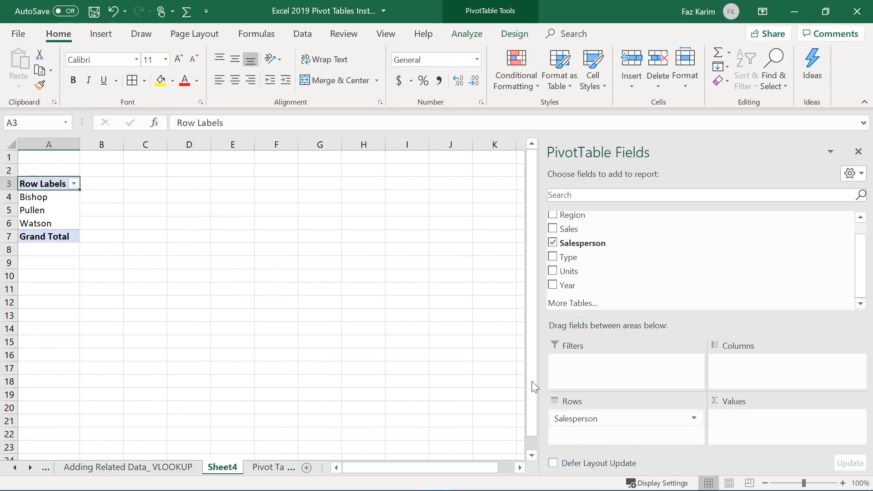
pyautogui.click(60, 195)
pyautogui.click(57, 210)
pyautogui.click(57, 223)
pyautogui.click(53, 213)
pyautogui.click(53, 204)
pyautogui.click(143, 228)
pyautogui.click(53, 199)
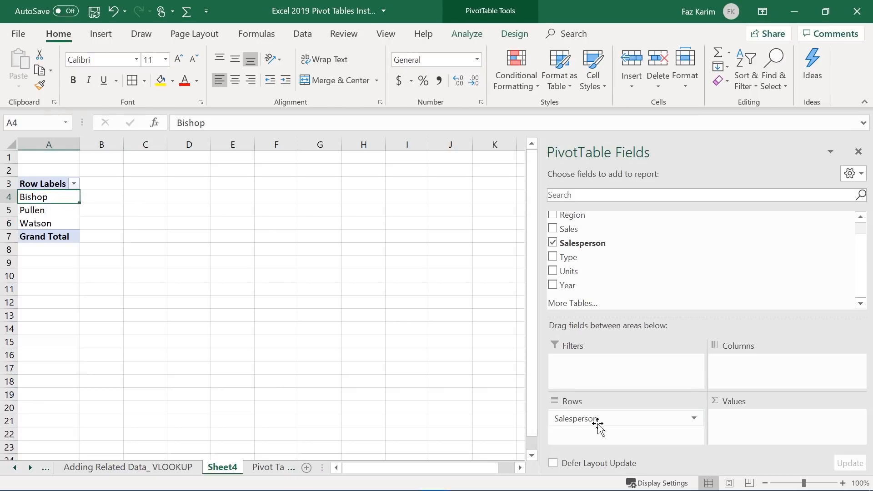
# Try the Salesperson field in the Columns area and move it back to Rows
pyautogui.moveTo(591, 423); pyautogui.dragTo(761, 385)
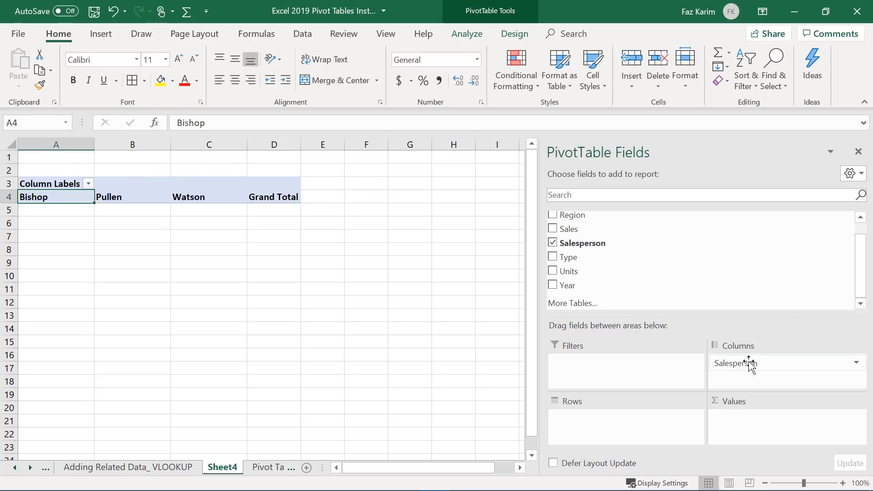
pyautogui.moveTo(765, 366); pyautogui.dragTo(659, 438)
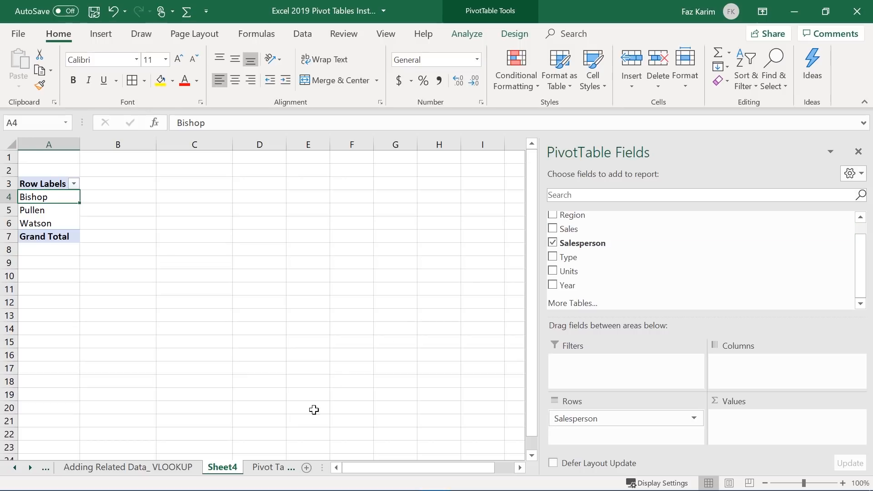
# Check the sales figures in F5:F15 of the Pivot Table Basics sheet and return to Sheet4
pyautogui.click(272, 467)
pyautogui.moveTo(420, 184); pyautogui.dragTo(404, 364)
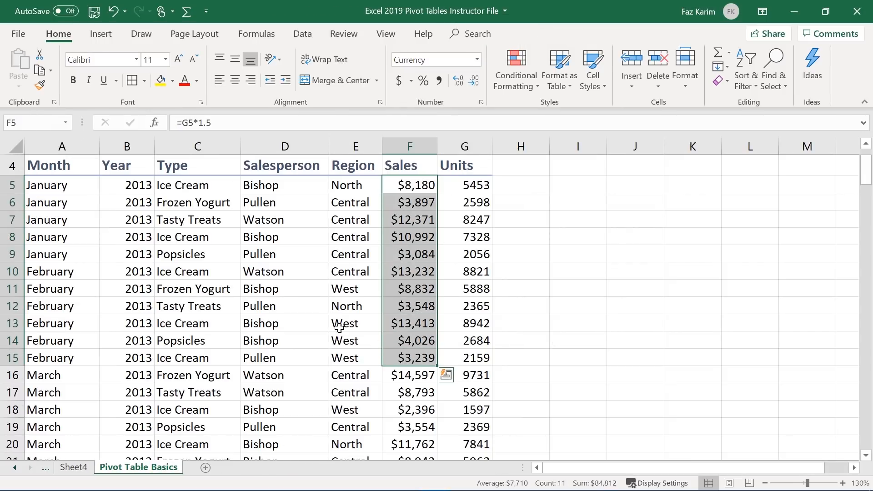
pyautogui.click(324, 327)
pyautogui.click(73, 469)
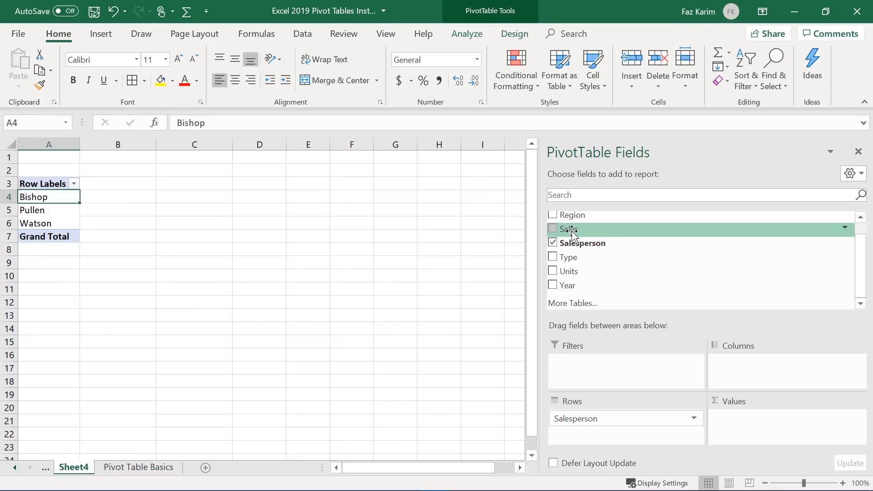
# Add the Sales field to the Values area and inspect each salesperson's summed sales
pyautogui.moveTo(572, 232); pyautogui.dragTo(737, 435)
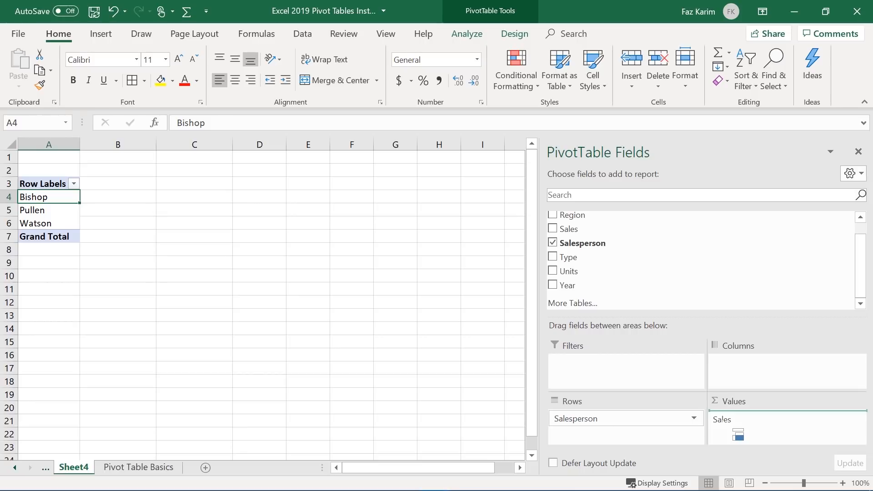
pyautogui.moveTo(737, 435); pyautogui.dragTo(728, 427)
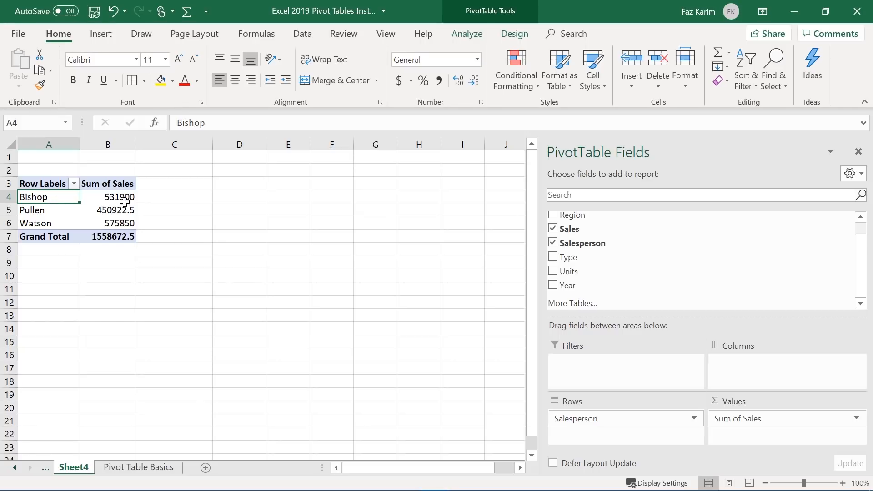
pyautogui.moveTo(125, 201)
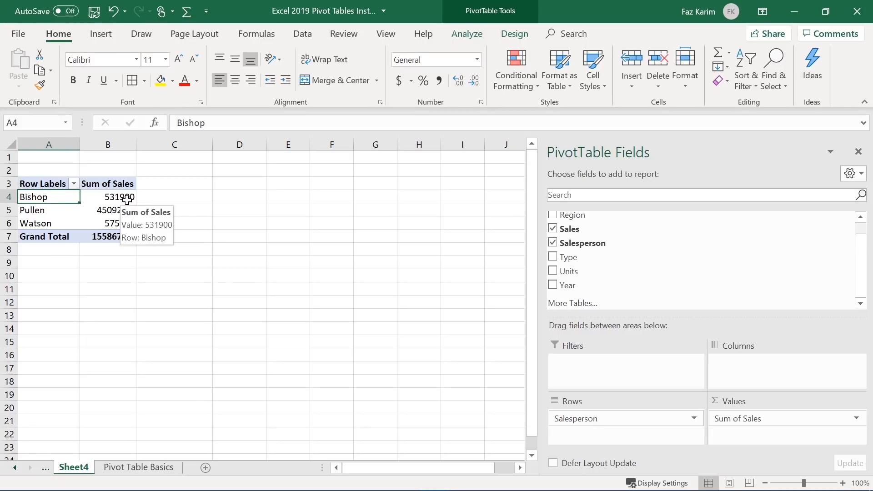
pyautogui.moveTo(117, 220)
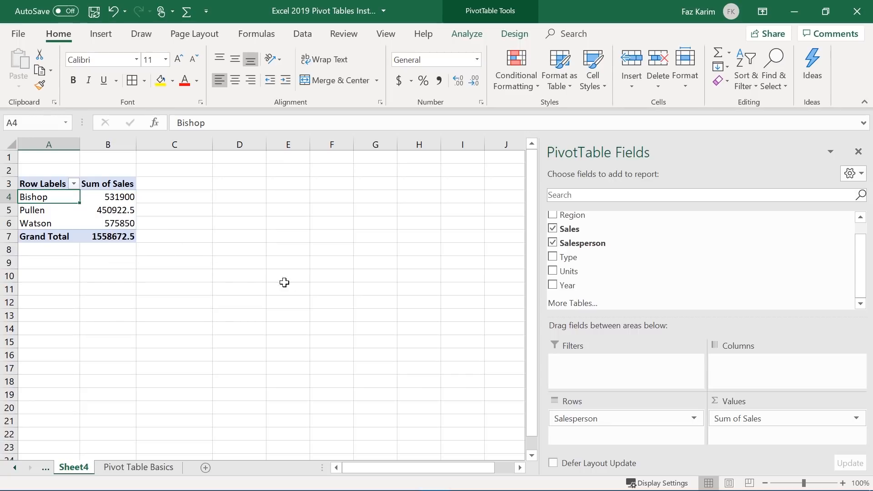
# Open the options of the Sum of Sales field in the Values area
pyautogui.click(738, 424)
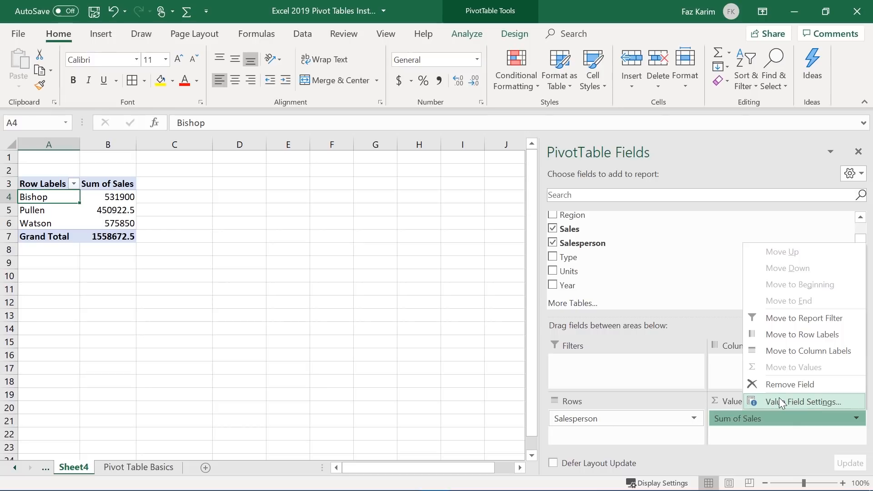
# Change the Sales value field of the pivot table to be summarized by Min
pyautogui.click(799, 401)
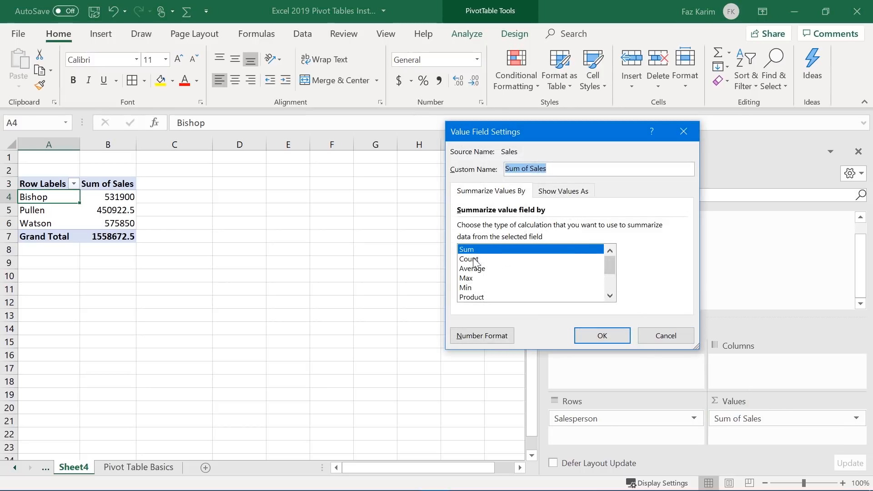
pyautogui.click(473, 269)
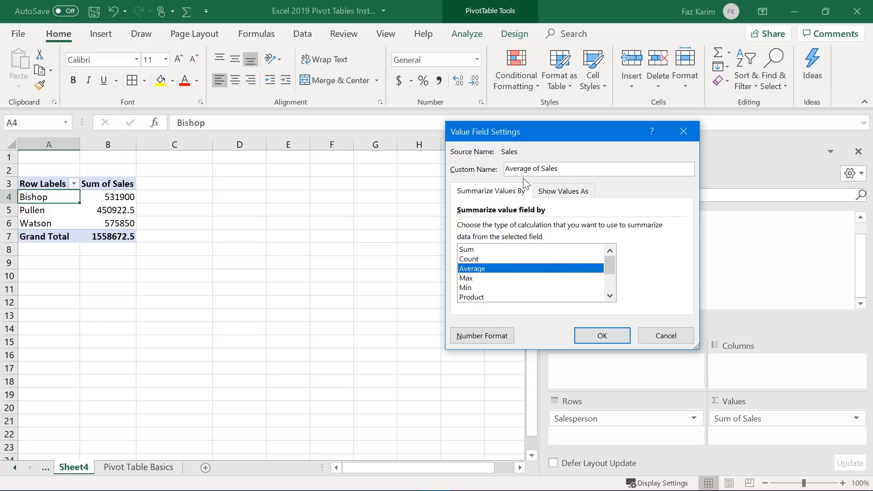
pyautogui.click(476, 278)
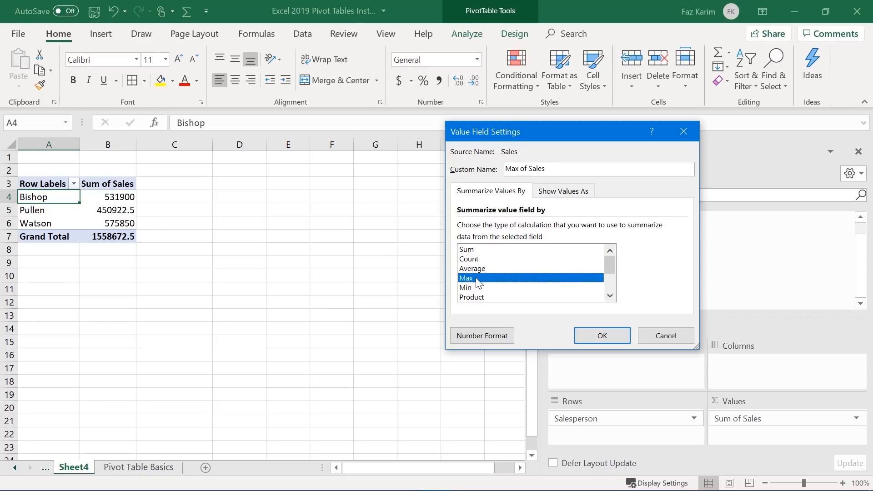
pyautogui.click(471, 288)
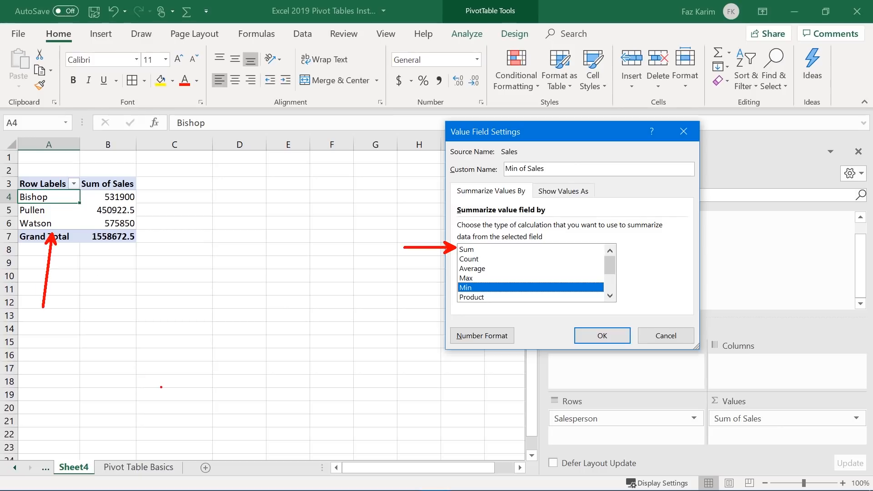
pyautogui.click(602, 337)
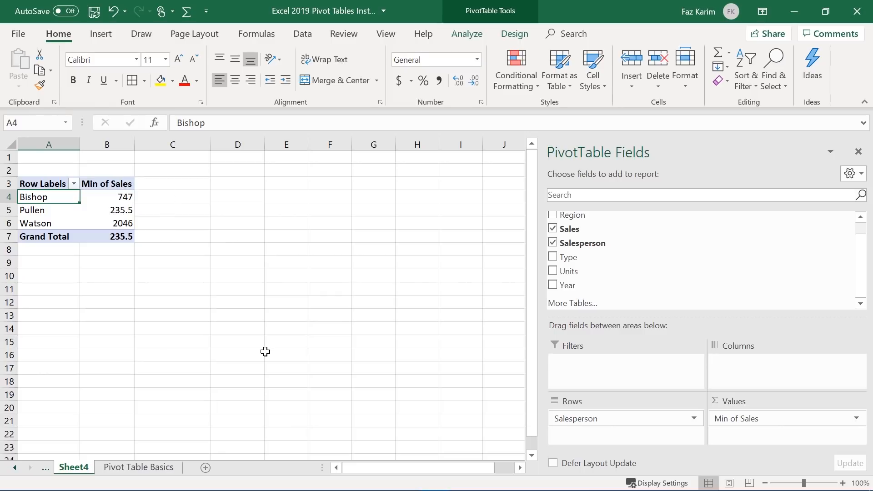
# Set the Sales value field's calculation back to Sum
pyautogui.click(722, 419)
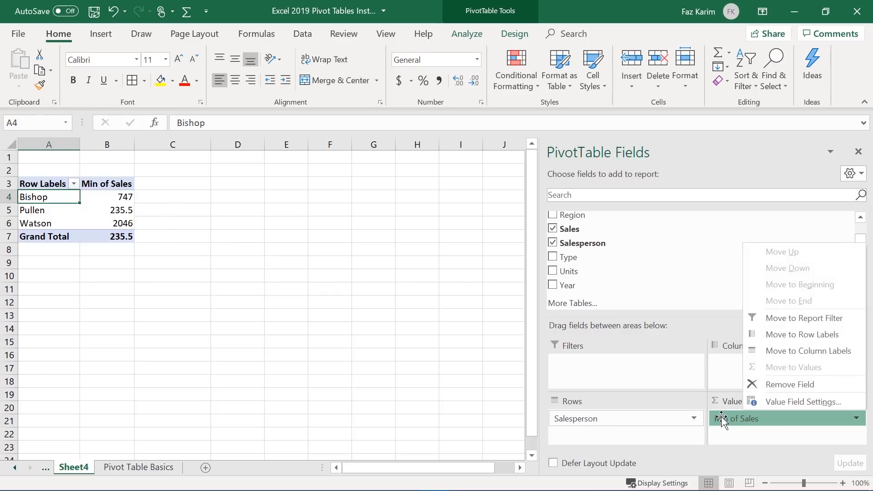
pyautogui.click(779, 403)
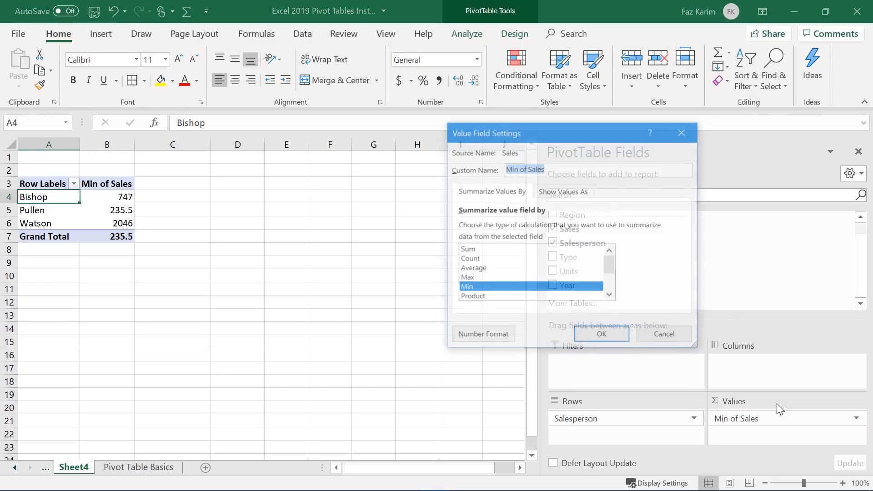
pyautogui.click(494, 250)
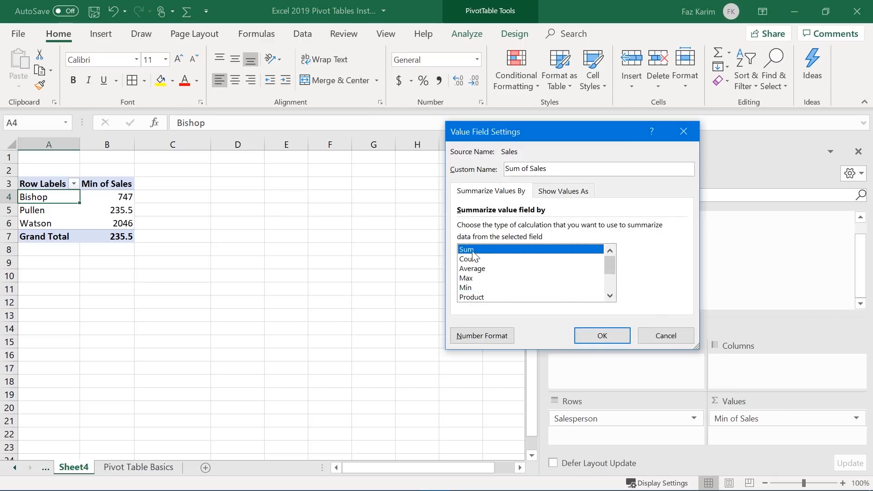
pyautogui.click(602, 336)
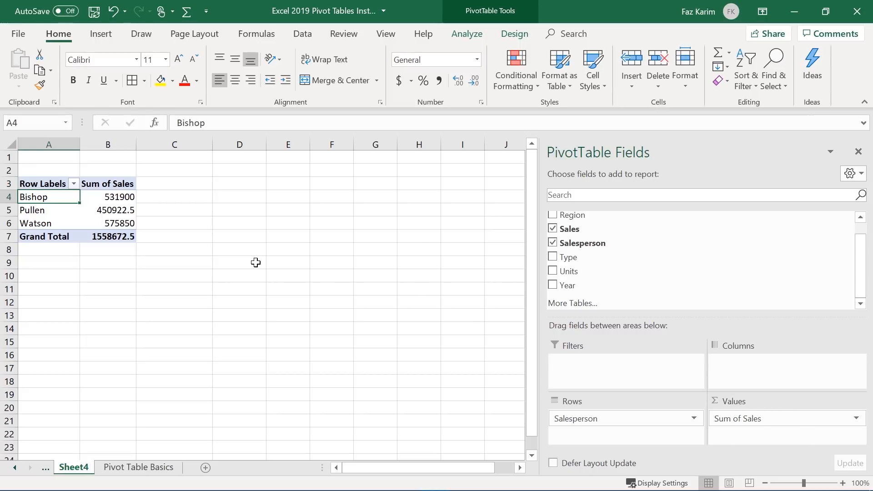
# Sort the pivot table's Sum of Sales values from largest to smallest
pyautogui.click(124, 212)
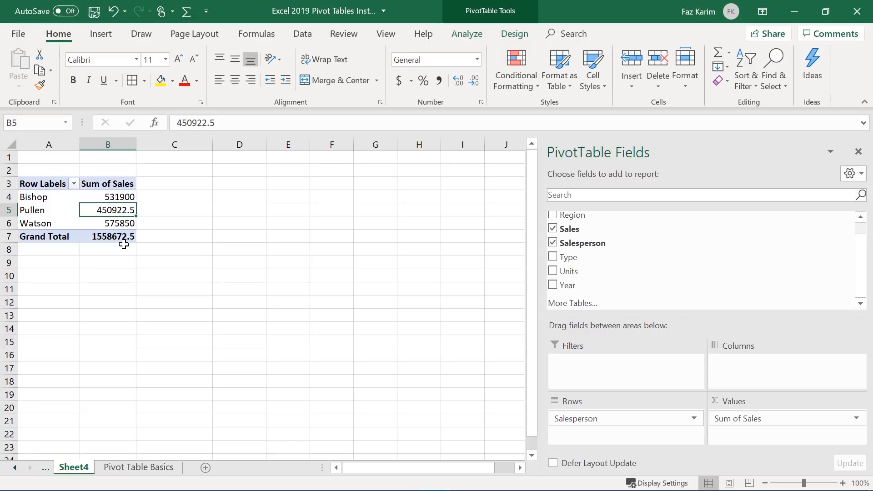
pyautogui.rightClick(125, 210)
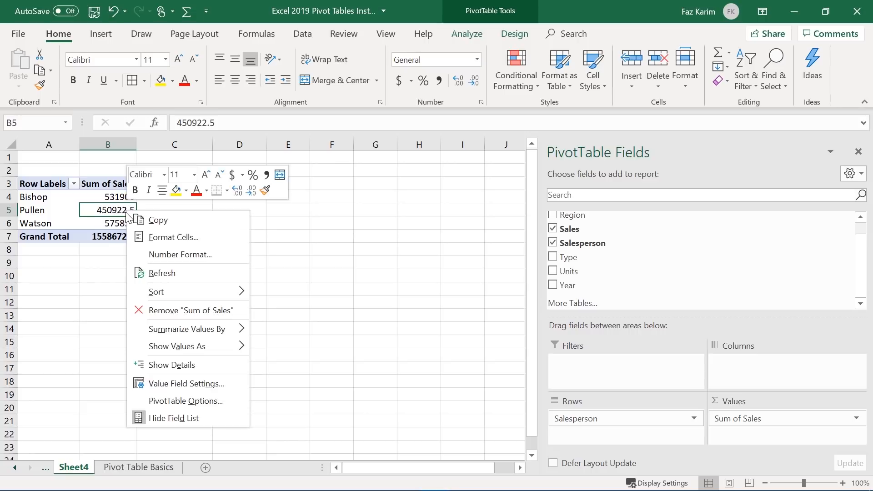
pyautogui.moveTo(165, 290)
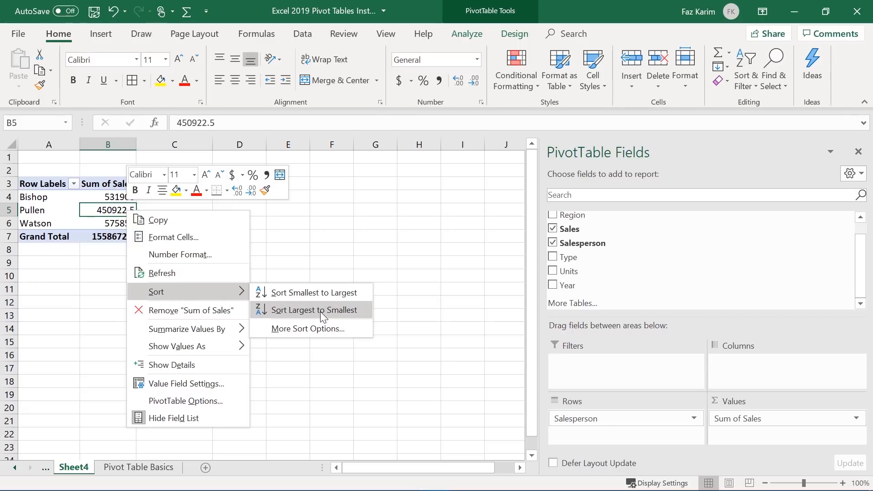
pyautogui.click(320, 311)
pyautogui.rightClick(124, 211)
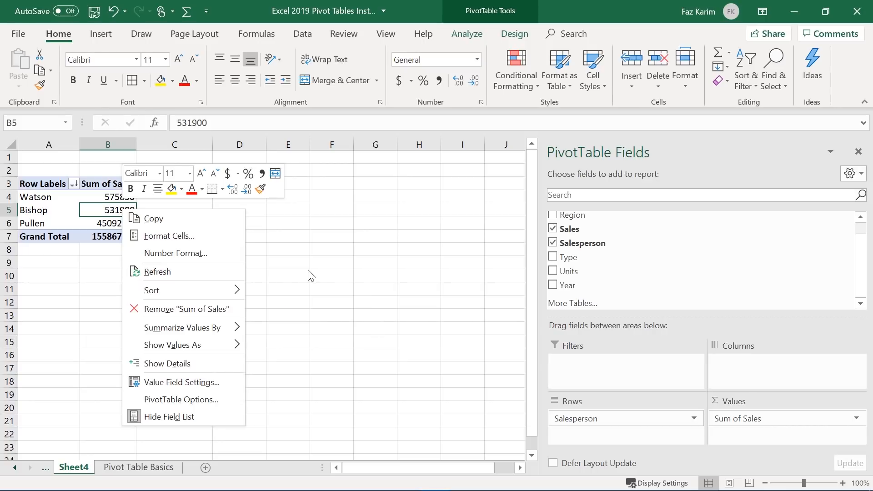
pyautogui.press('Escape')
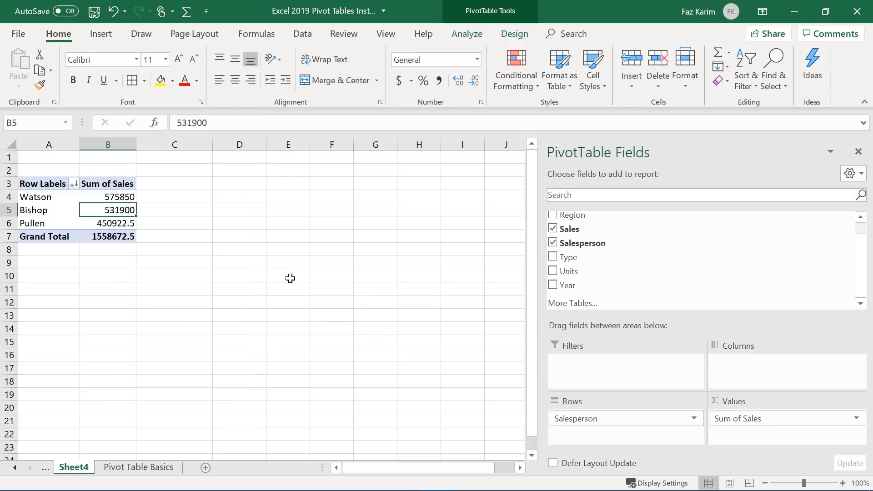
# Review the sorted sales values of the individual salespeople in the pivot table
pyautogui.click(125, 200)
pyautogui.click(124, 208)
pyautogui.press('Down')
pyautogui.click(125, 210)
pyautogui.click(132, 197)
pyautogui.click(129, 210)
pyautogui.click(127, 223)
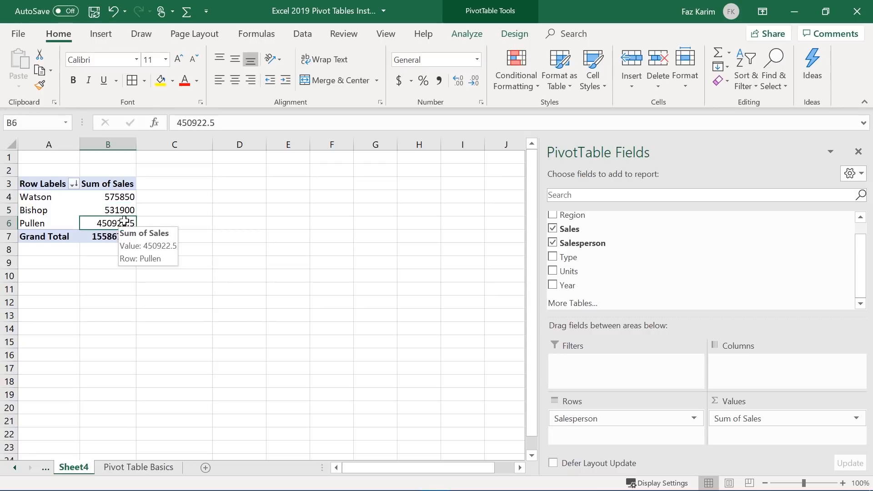
# Format the Sum of Sales values as Currency with the $ symbol, two decimal places and negative numbers in red parentheses
pyautogui.click(124, 209)
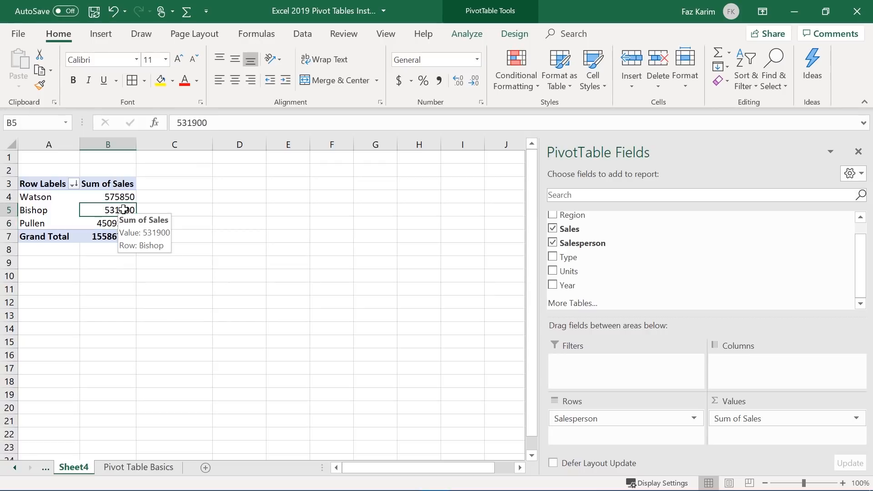
pyautogui.rightClick(124, 211)
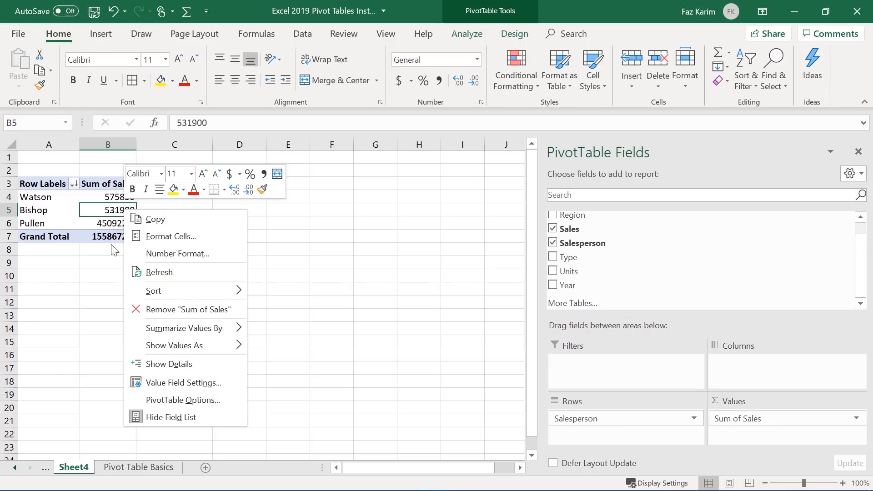
pyautogui.click(161, 258)
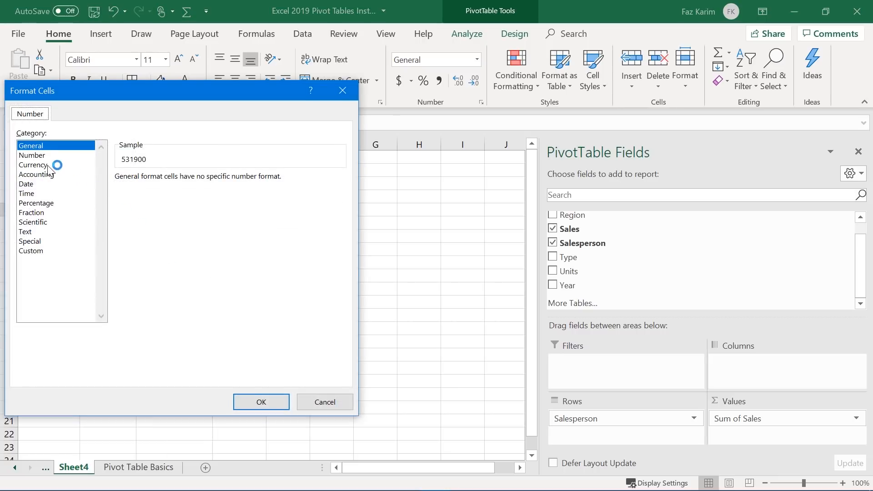
pyautogui.click(34, 165)
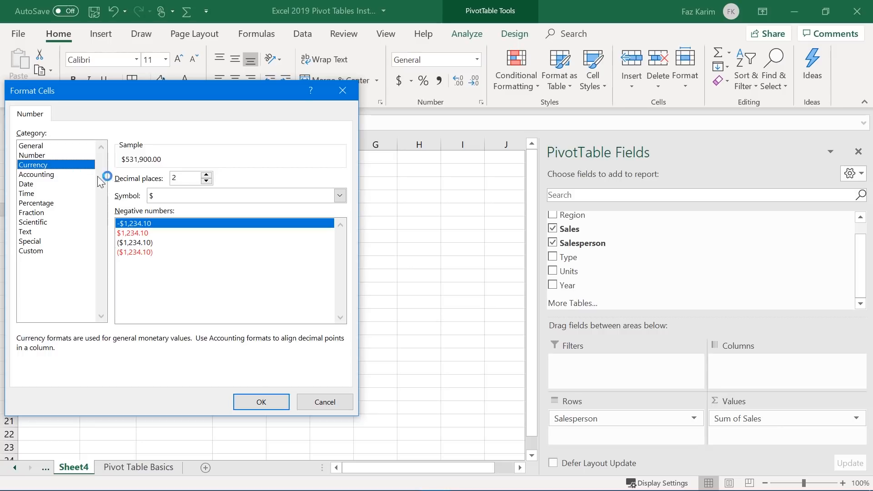
pyautogui.click(133, 234)
pyautogui.click(130, 253)
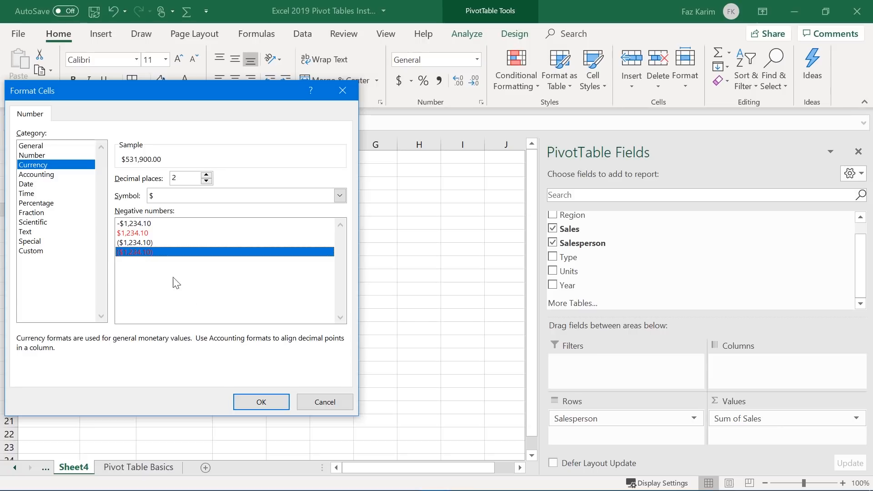
pyautogui.click(261, 403)
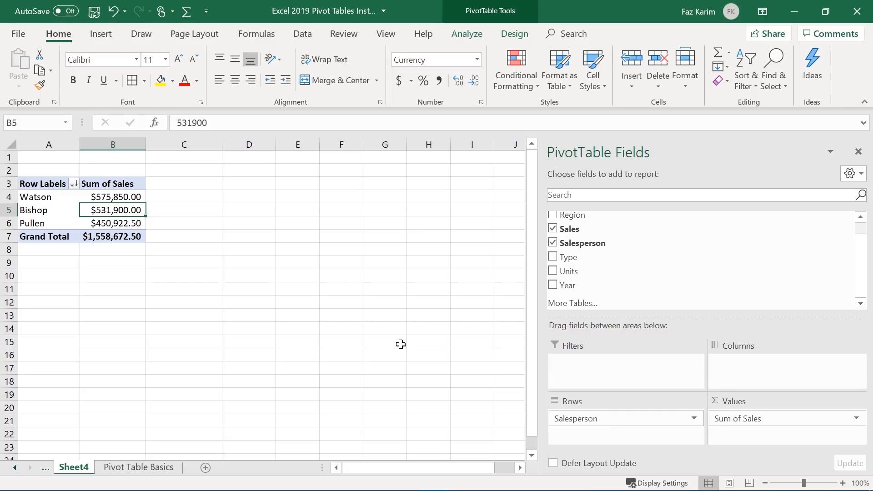
pyautogui.rightClick(118, 210)
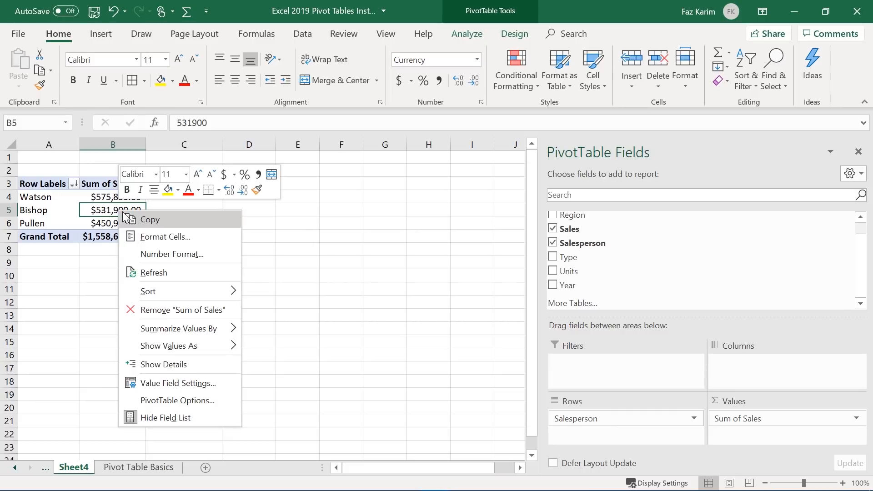
pyautogui.moveTo(155, 298)
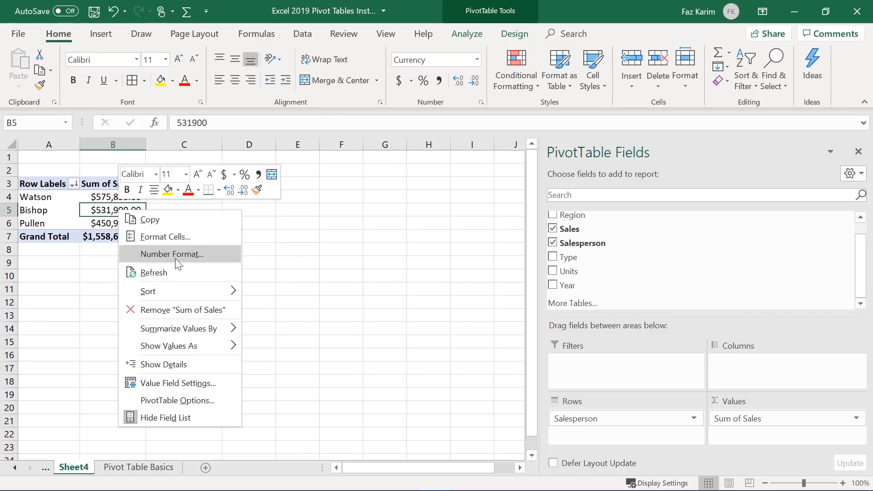
pyautogui.click(275, 253)
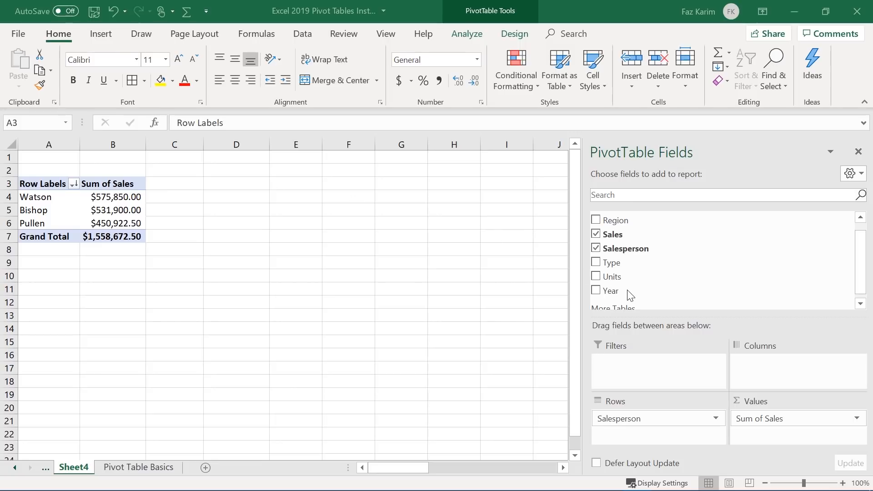
# Add the Year field to the Columns area of the pivot table
pyautogui.moveTo(613, 296); pyautogui.dragTo(729, 364)
pyautogui.moveTo(762, 385); pyautogui.dragTo(750, 376)
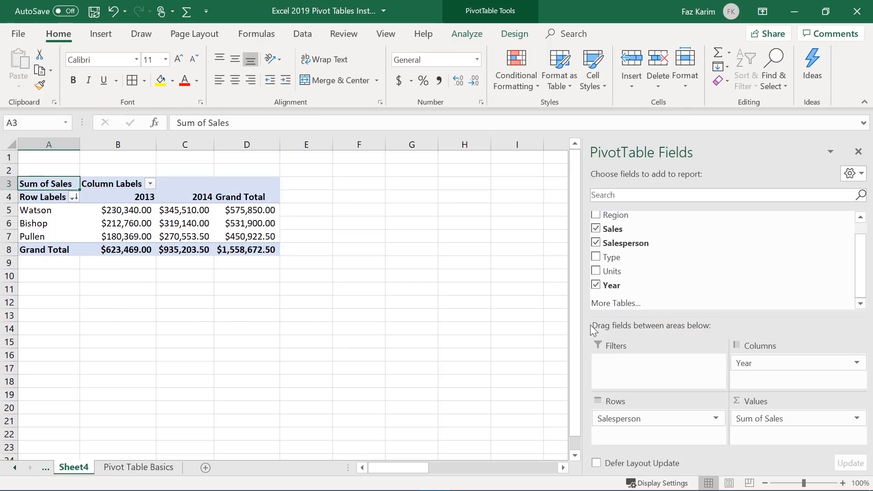
# Try the Salesperson field as a report filter, view its filter choices without applying any, and return the field to Rows
pyautogui.moveTo(657, 242); pyautogui.dragTo(662, 364)
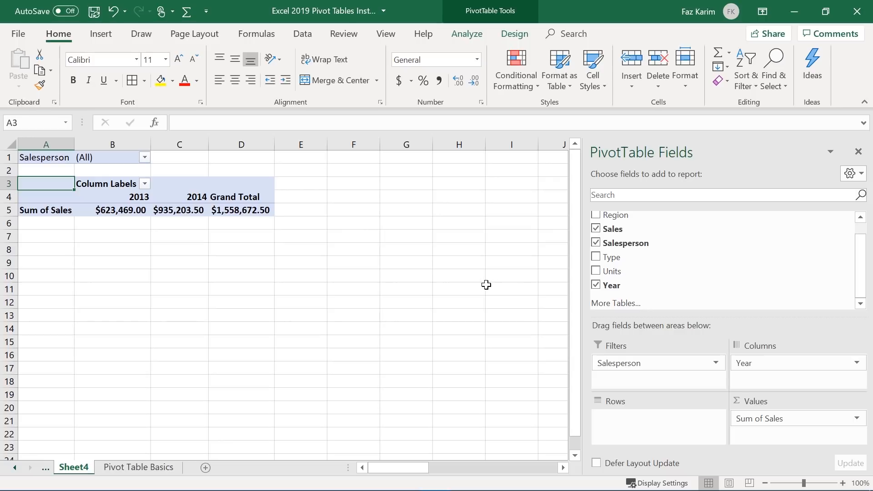
pyautogui.click(145, 158)
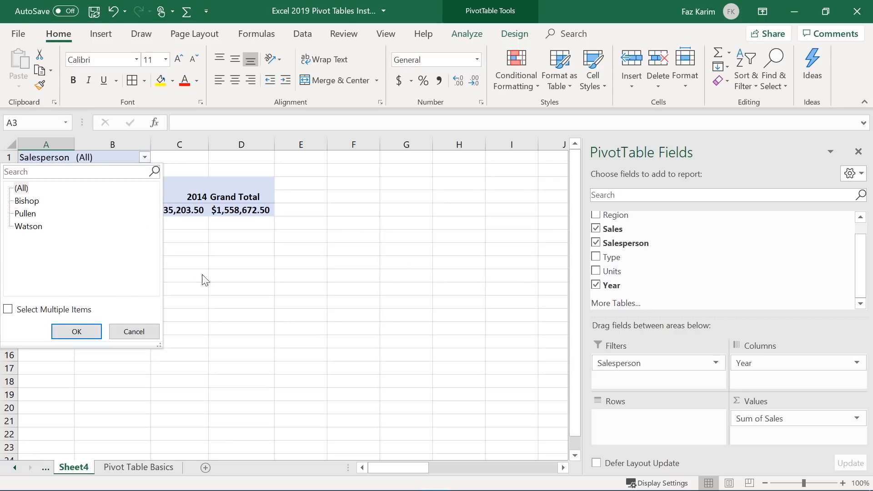
pyautogui.click(145, 332)
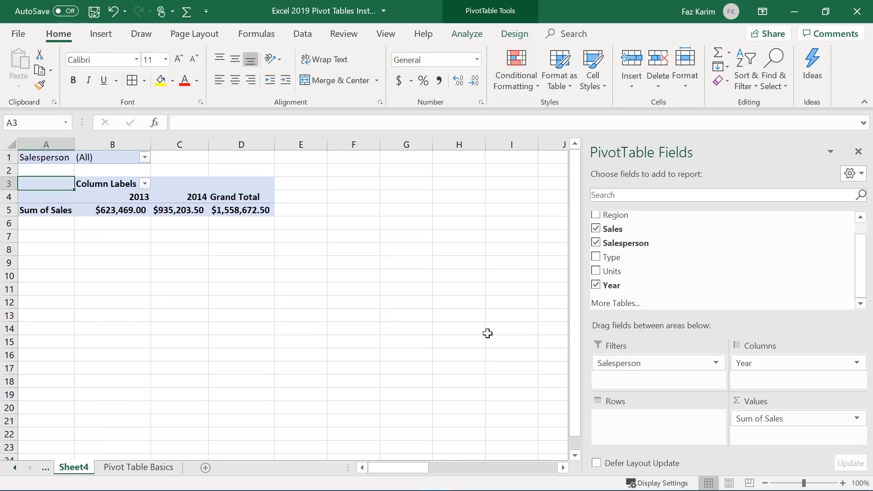
pyautogui.moveTo(612, 362); pyautogui.dragTo(633, 433)
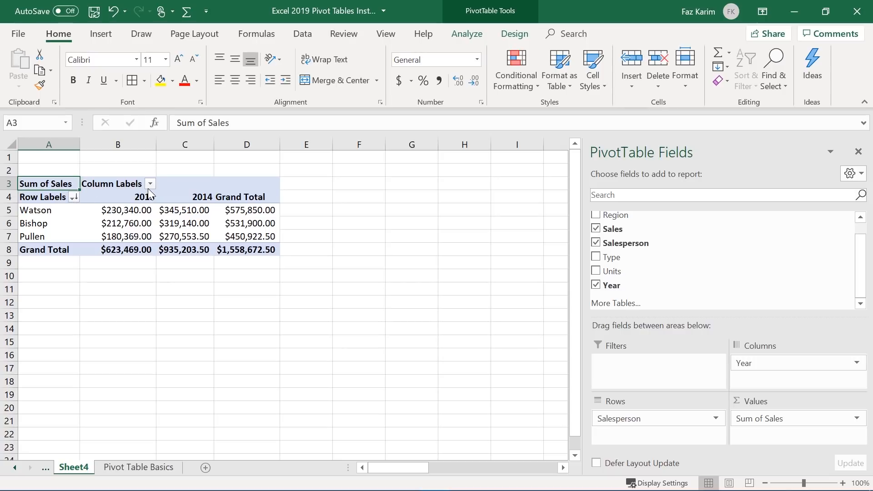
# Inspect the sort and filter options of the Salesperson row labels and the Year column labels
pyautogui.click(74, 197)
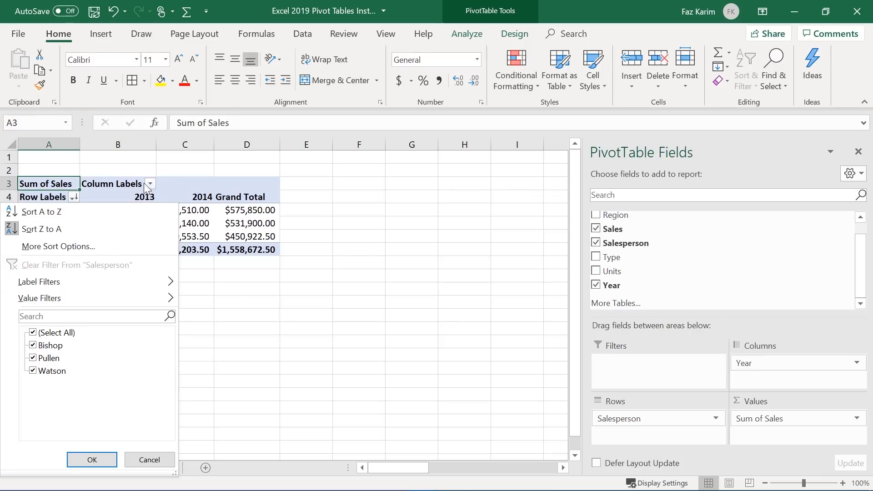
pyautogui.click(92, 459)
pyautogui.click(150, 184)
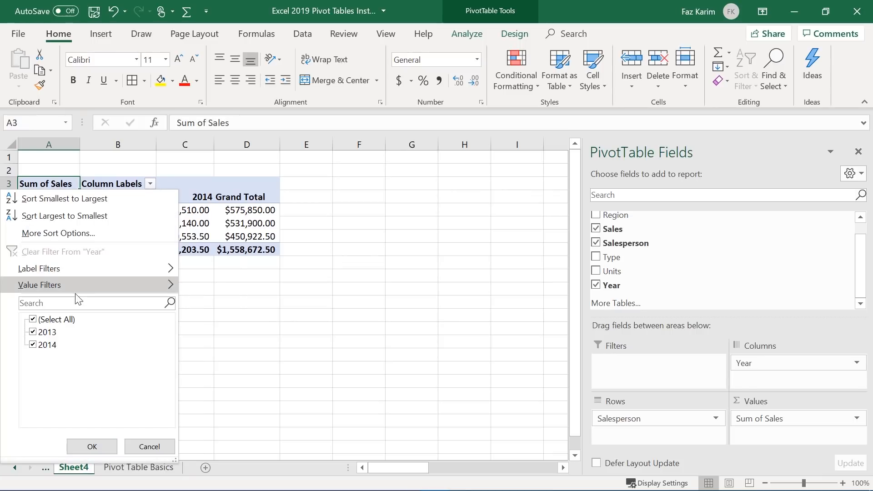
pyautogui.click(150, 446)
# Filter the row labels to show only the first salesperson in the alphabetical list
pyautogui.click(73, 197)
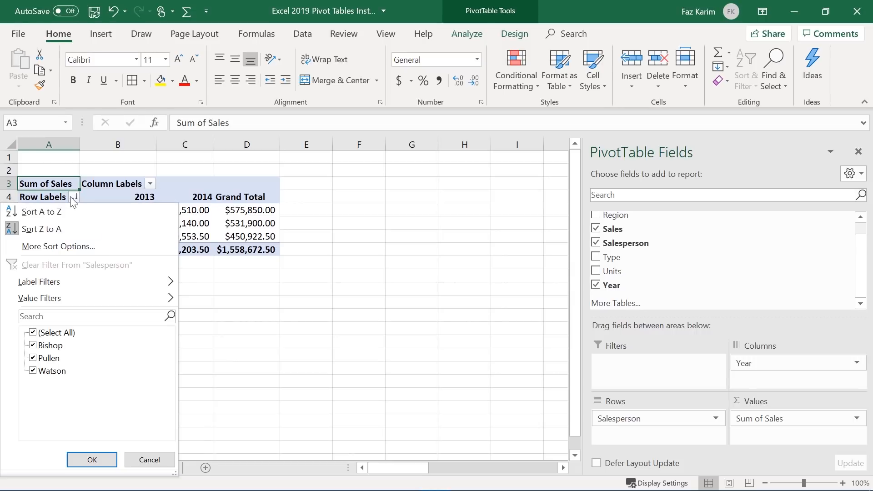
pyautogui.click(50, 333)
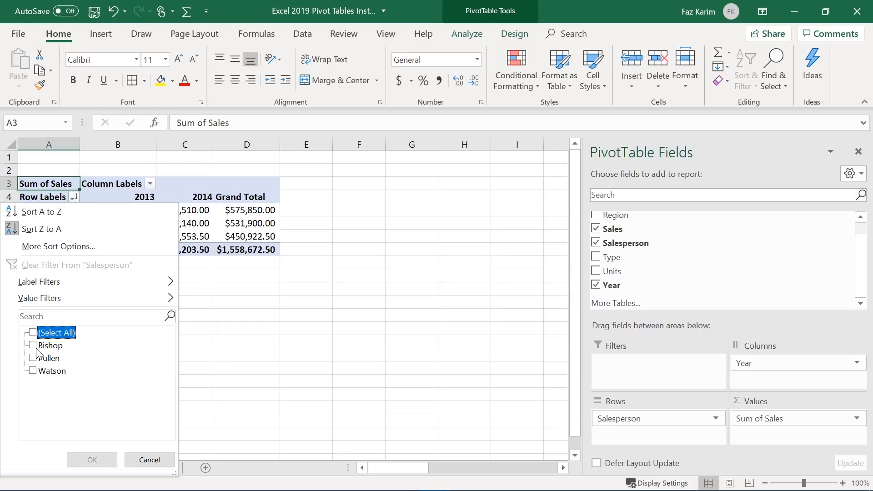
pyautogui.click(50, 345)
pyautogui.click(94, 457)
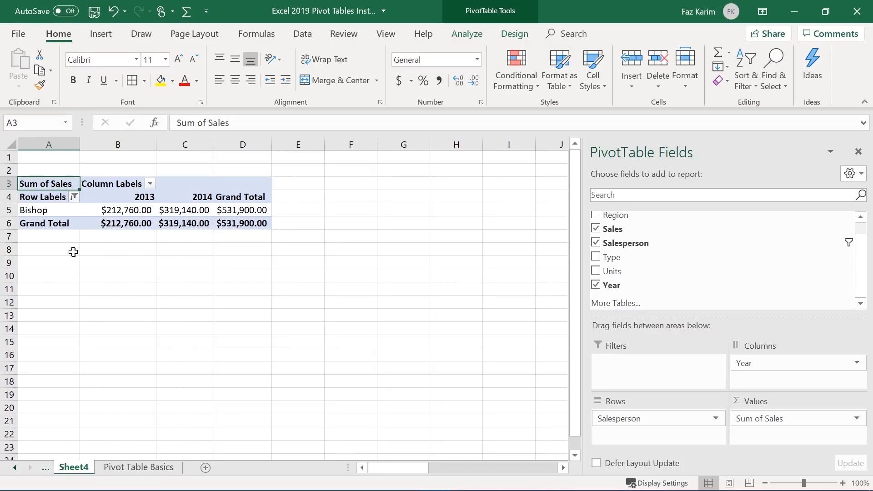
# Filter the pivot table's column labels to show only the year 2013
pyautogui.click(150, 183)
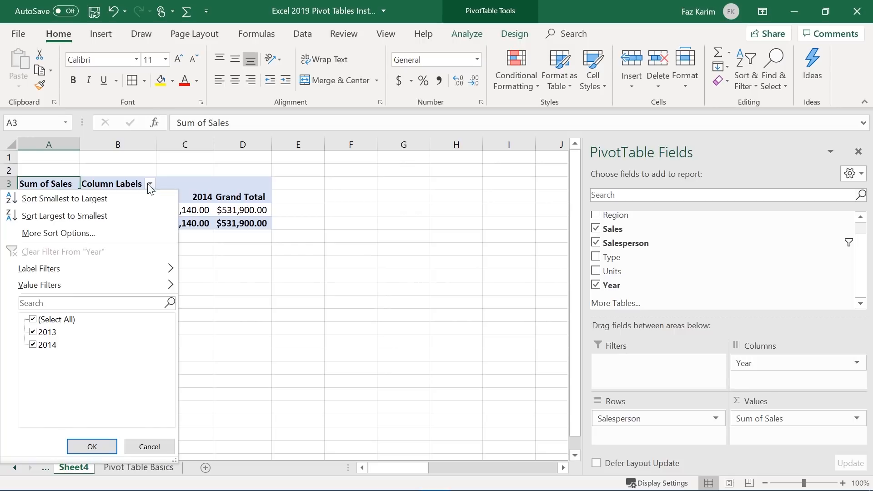
pyautogui.click(33, 320)
pyautogui.click(32, 332)
pyautogui.click(86, 445)
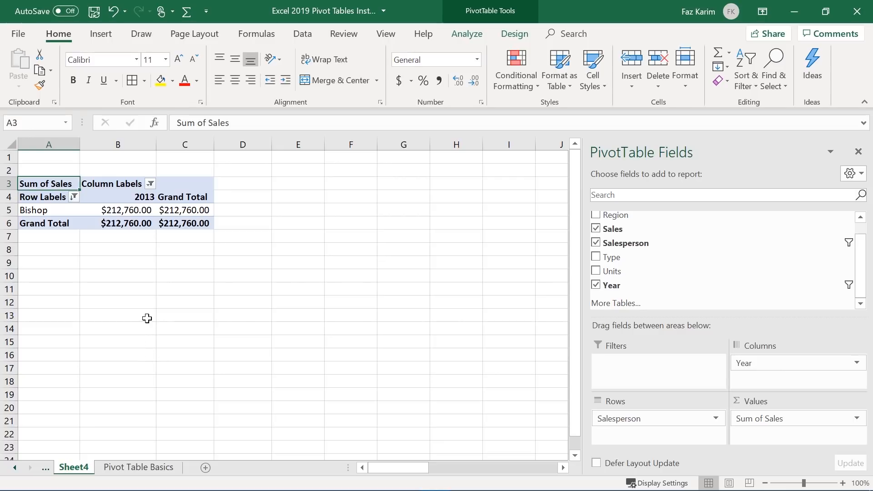
# Clear the Salesperson row label filter and include all years in the column labels again
pyautogui.click(73, 197)
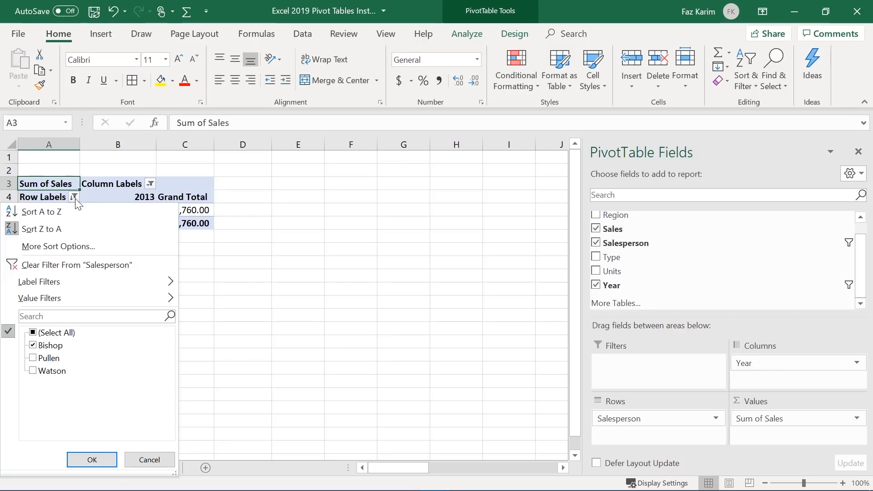
pyautogui.click(68, 266)
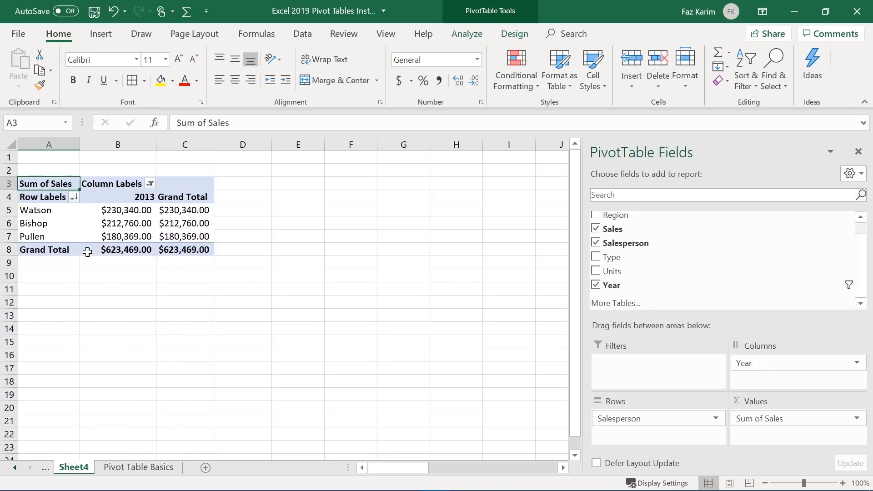
pyautogui.click(150, 184)
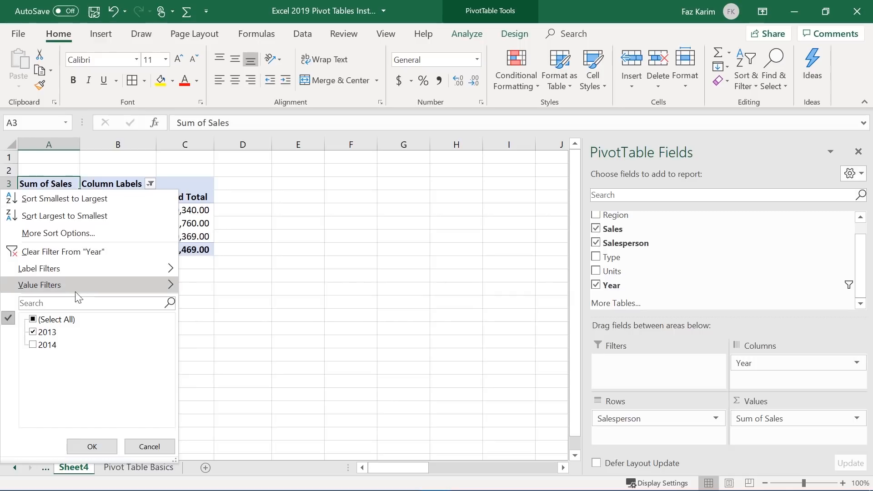
pyautogui.click(33, 320)
pyautogui.click(34, 320)
pyautogui.click(33, 320)
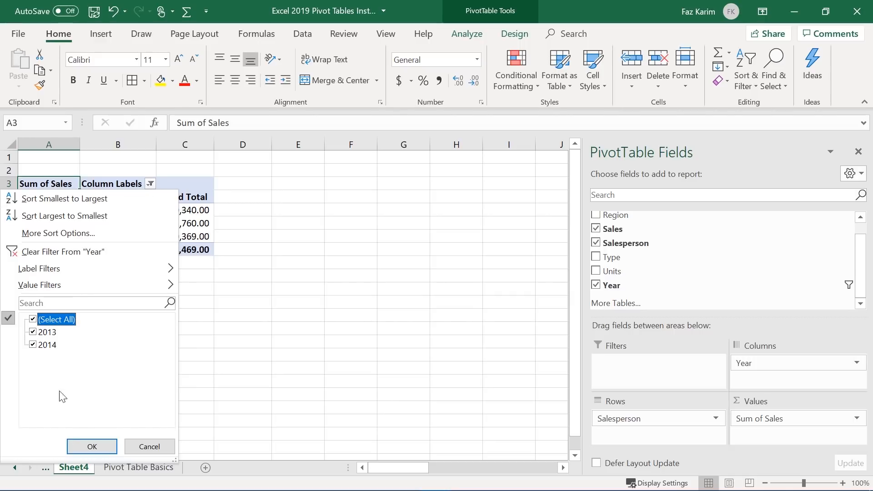
pyautogui.click(74, 445)
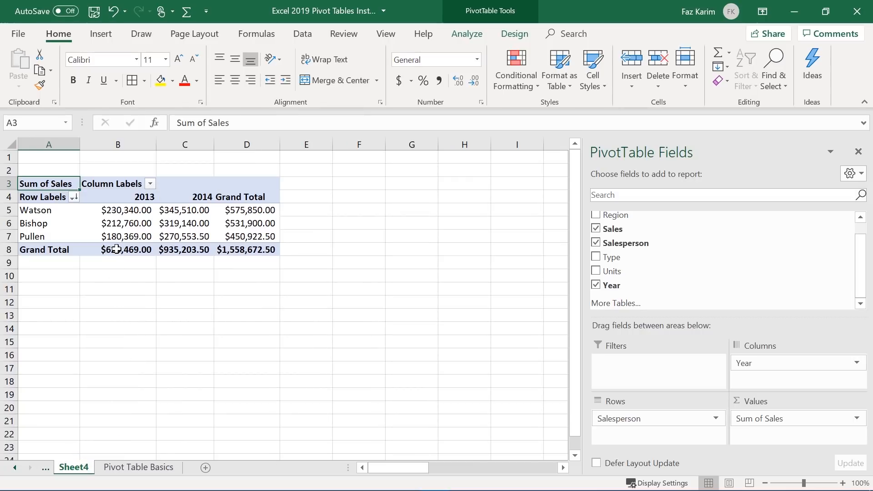
# Insert slicers for the Salesperson and Year fields and place them side by side, clear of the pivot table
pyautogui.click(117, 224)
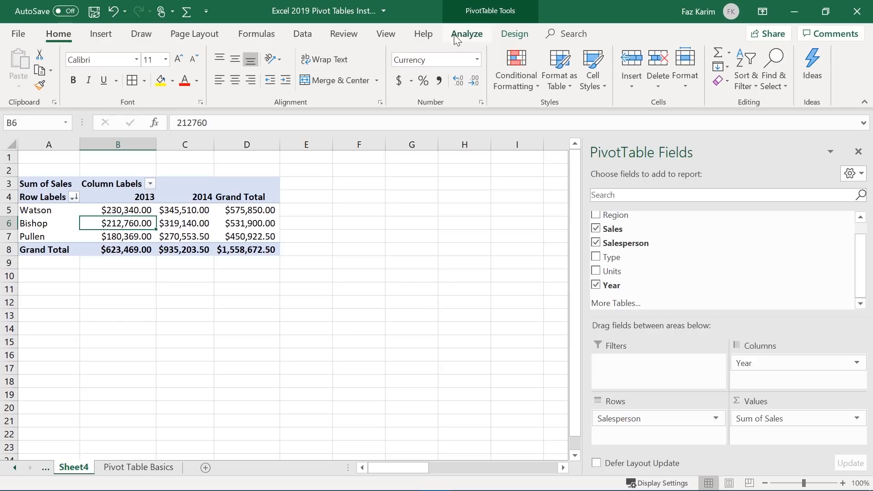
pyautogui.click(466, 34)
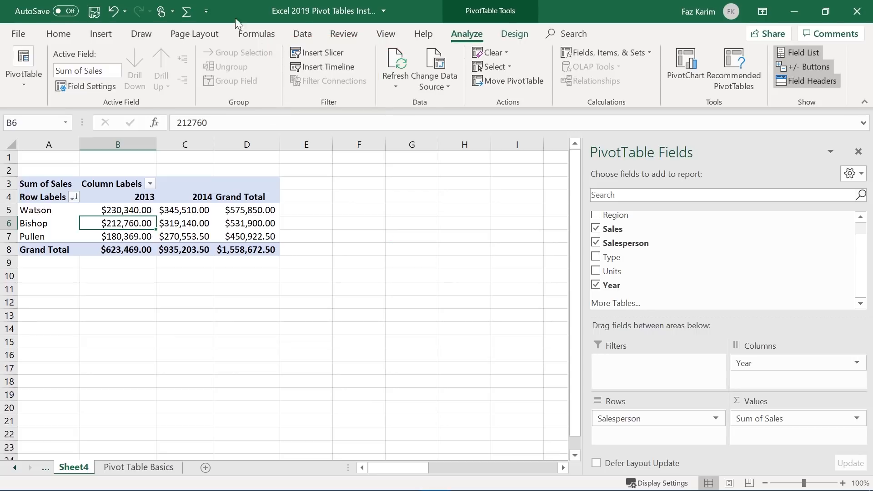
pyautogui.click(298, 51)
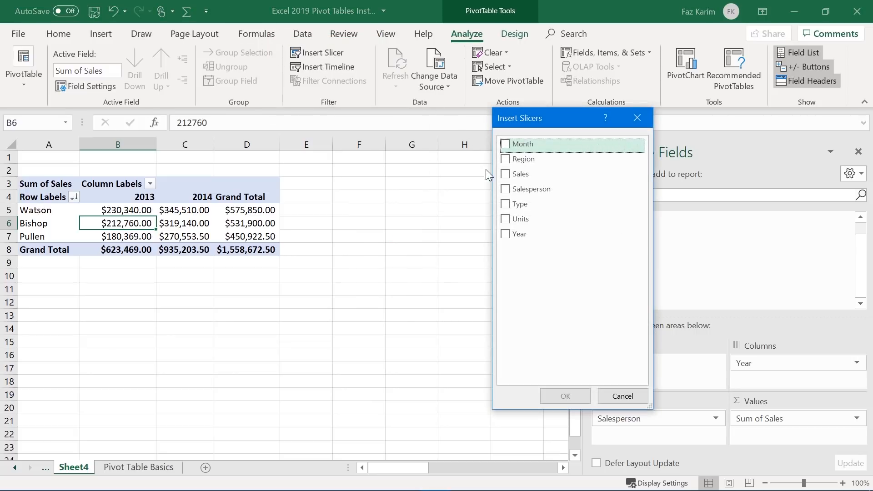
pyautogui.click(506, 190)
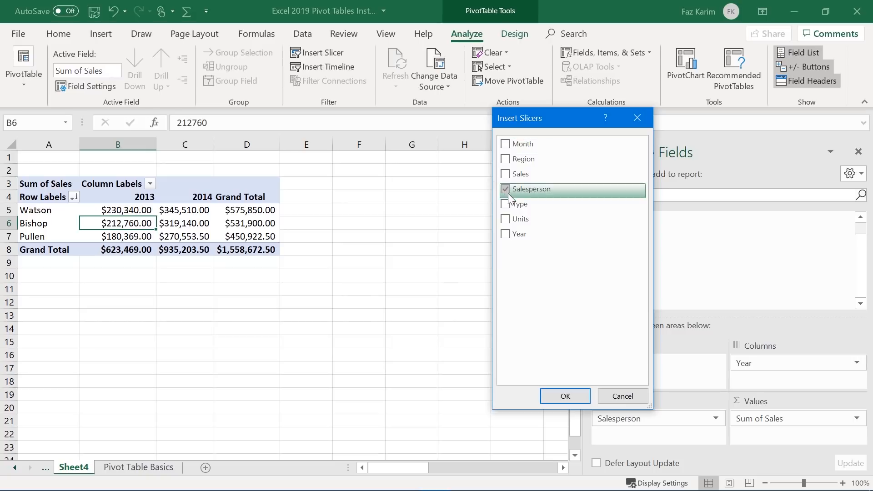
pyautogui.click(507, 234)
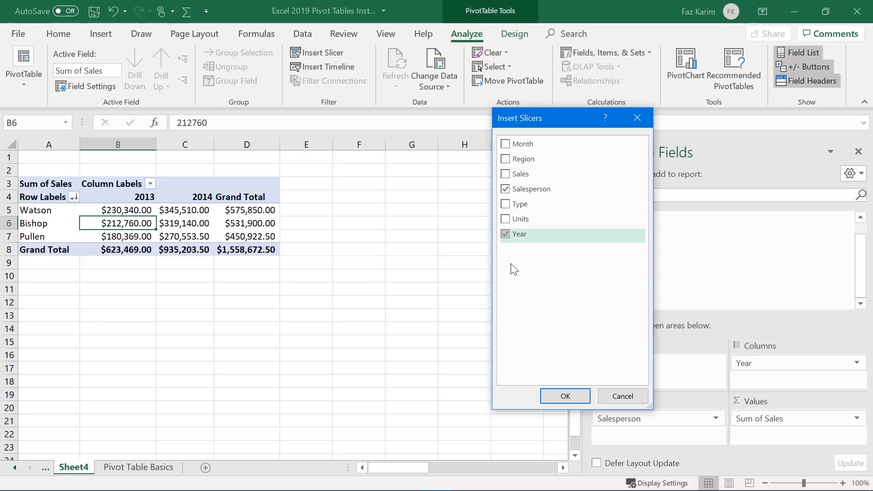
pyautogui.click(576, 394)
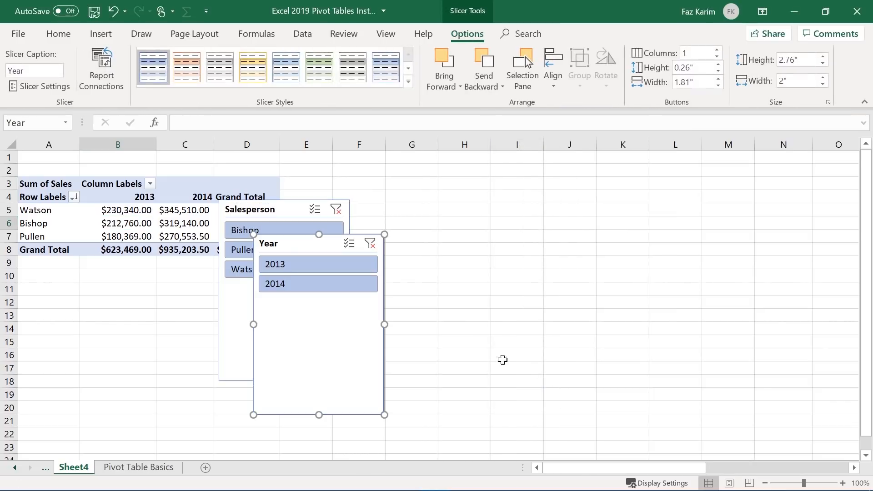
pyautogui.moveTo(316, 245); pyautogui.dragTo(629, 185)
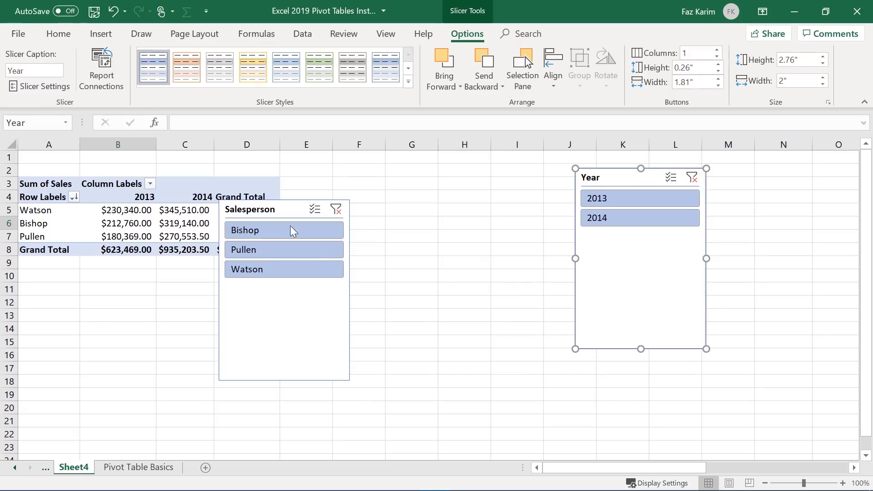
pyautogui.moveTo(271, 206); pyautogui.dragTo(489, 184)
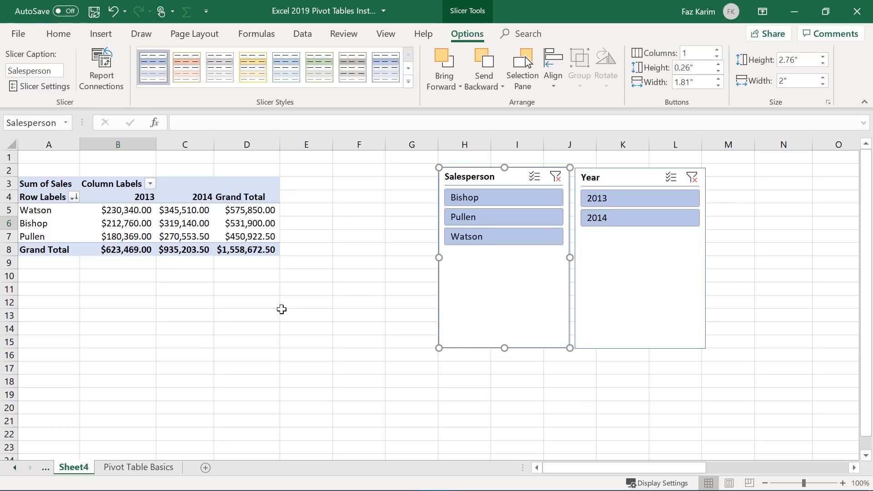
# Try the slicers by showing only the first two listed salespeople for 2013, and clear both slicer filters
pyautogui.click(479, 199)
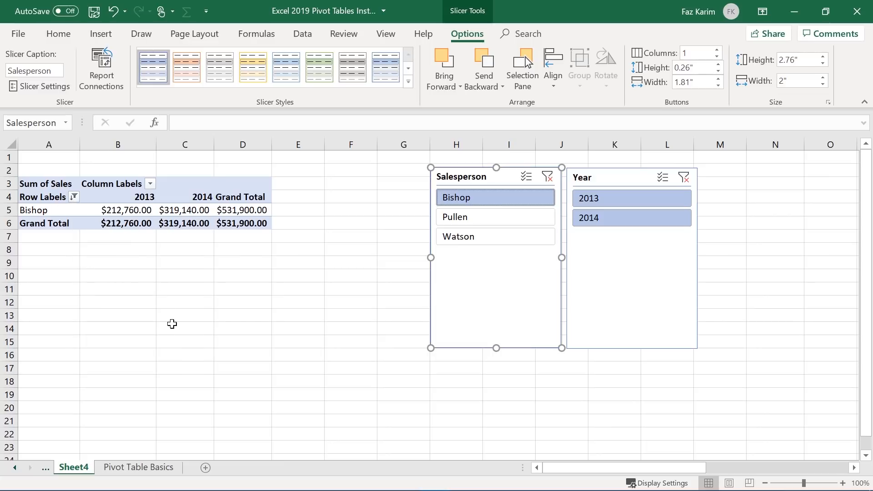
pyautogui.click(525, 178)
pyautogui.click(499, 218)
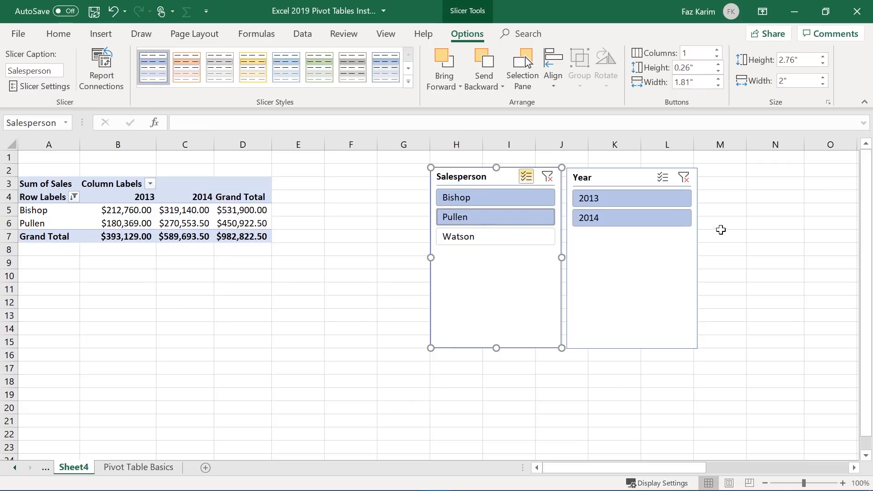
pyautogui.click(649, 201)
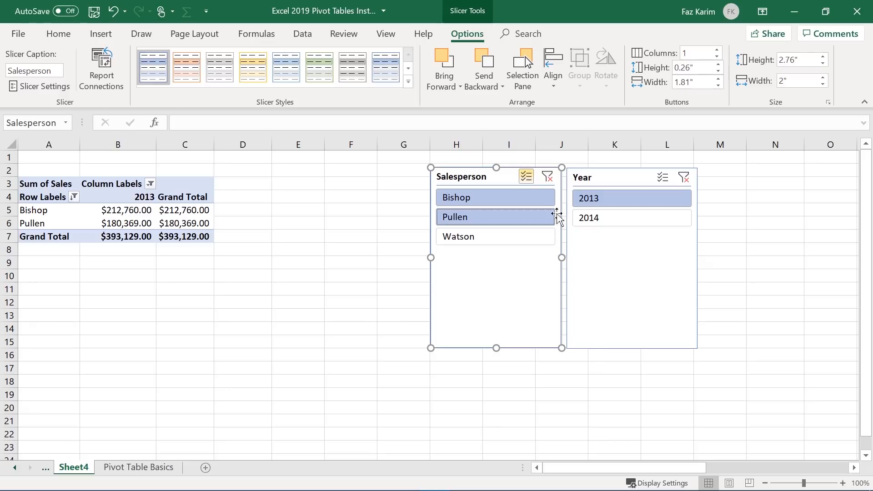
pyautogui.click(547, 177)
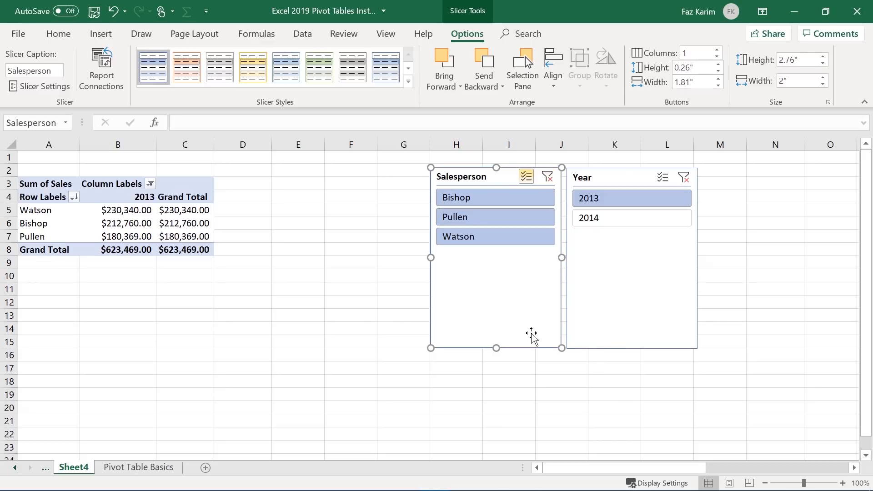
pyautogui.click(684, 179)
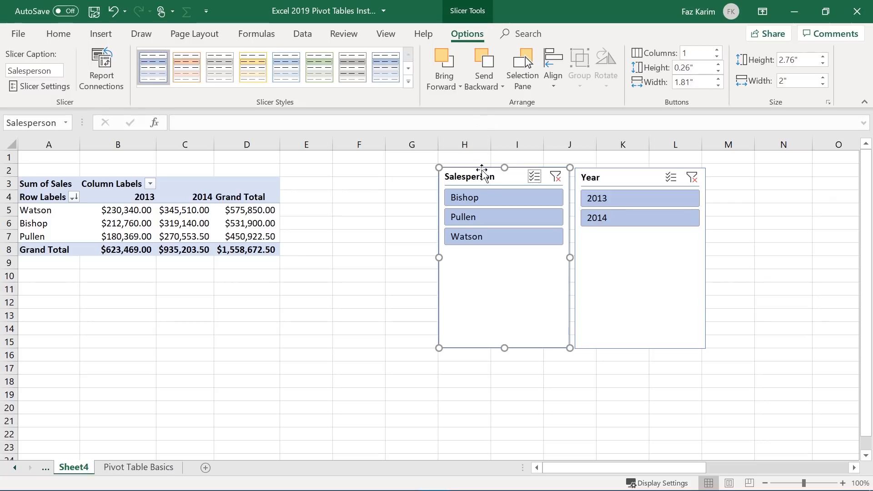
# Move the Salesperson slicer slightly away from the Year slicer and set its caption to "Salesperson Filter"
pyautogui.moveTo(481, 175); pyautogui.dragTo(459, 174)
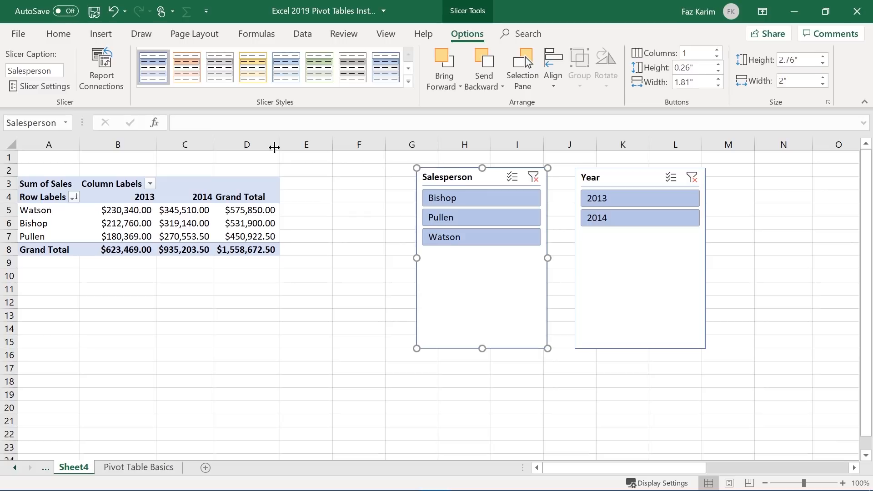
pyautogui.click(55, 73)
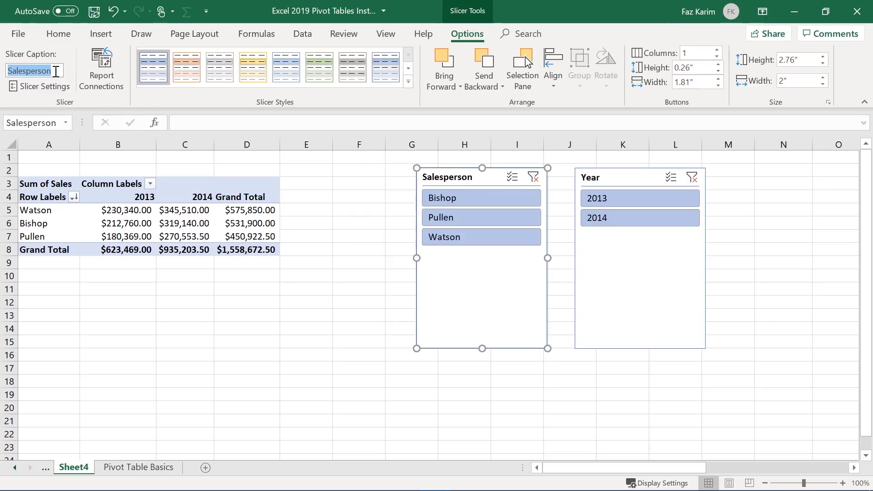
pyautogui.click(63, 73)
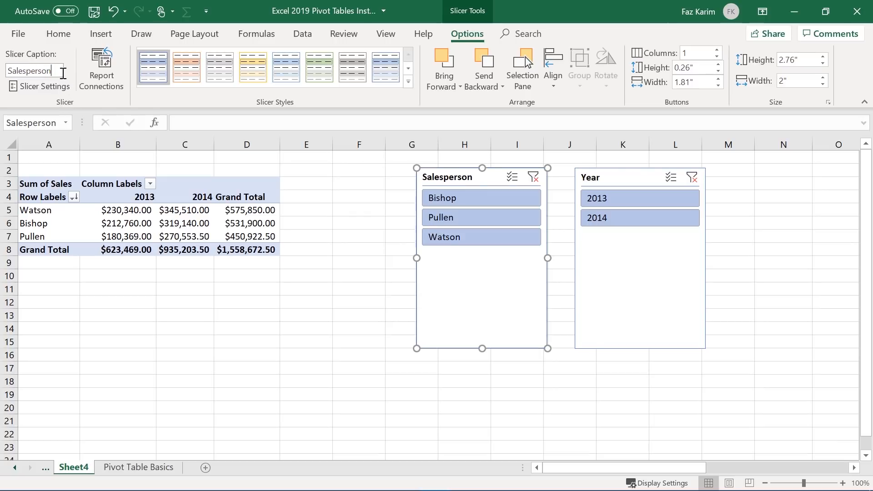
pyautogui.write('Filtwe')
pyautogui.press('Return')
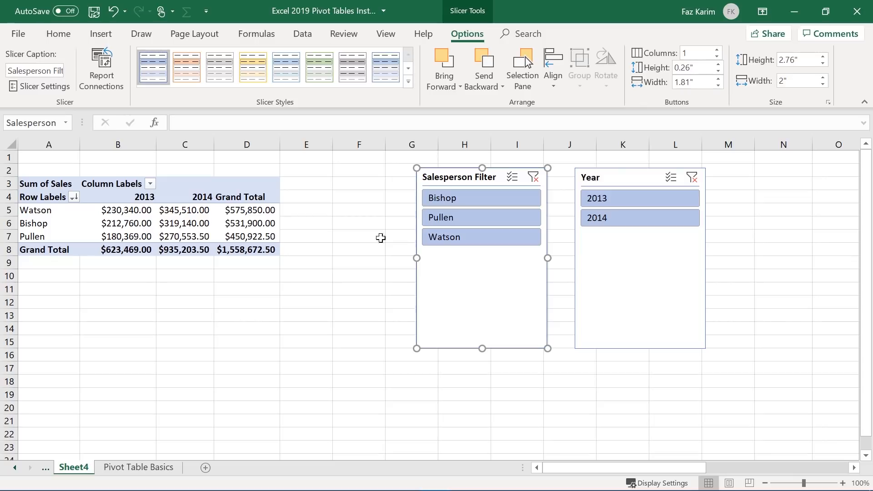
# Set the Year slicer's caption to "Year Filter"
pyautogui.click(612, 300)
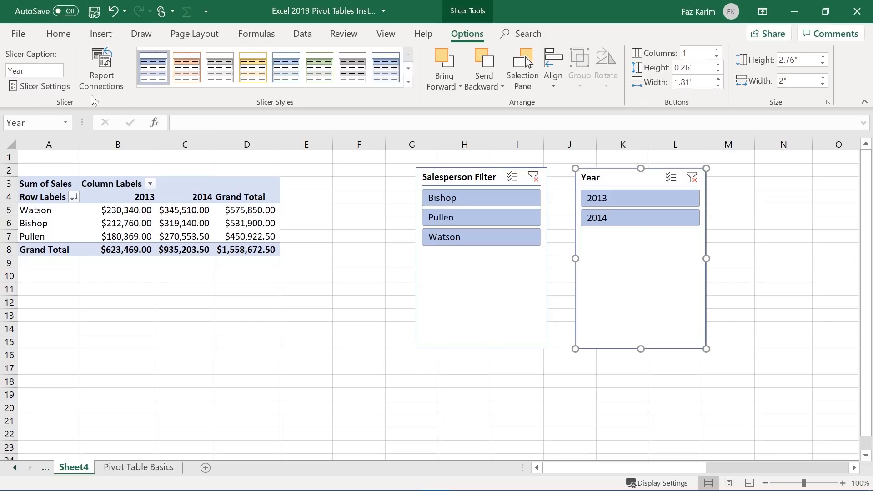
pyautogui.click(46, 69)
pyautogui.click(47, 70)
pyautogui.write('Filter')
pyautogui.press('Return')
# Arrange the buttons of both slicers together in 2 columns
pyautogui.keyDown('ctrl'); pyautogui.click(456, 319); pyautogui.keyUp('ctrl')
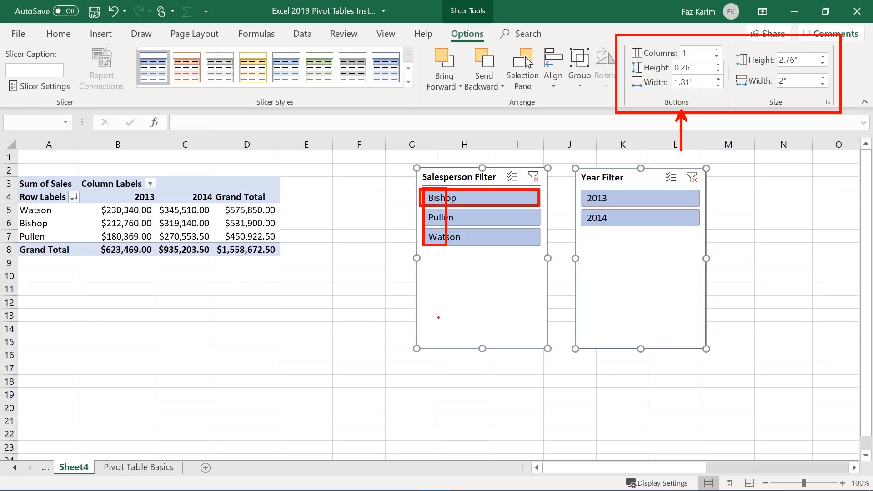
pyautogui.click(717, 50)
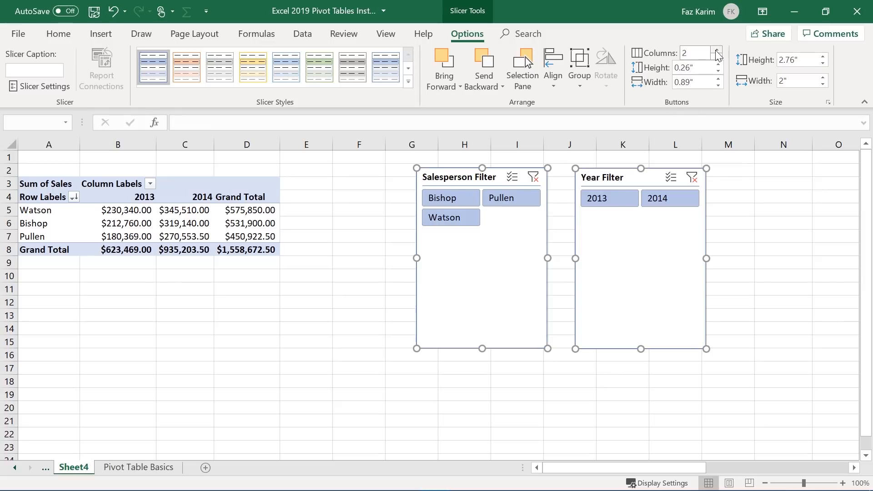
pyautogui.click(717, 50)
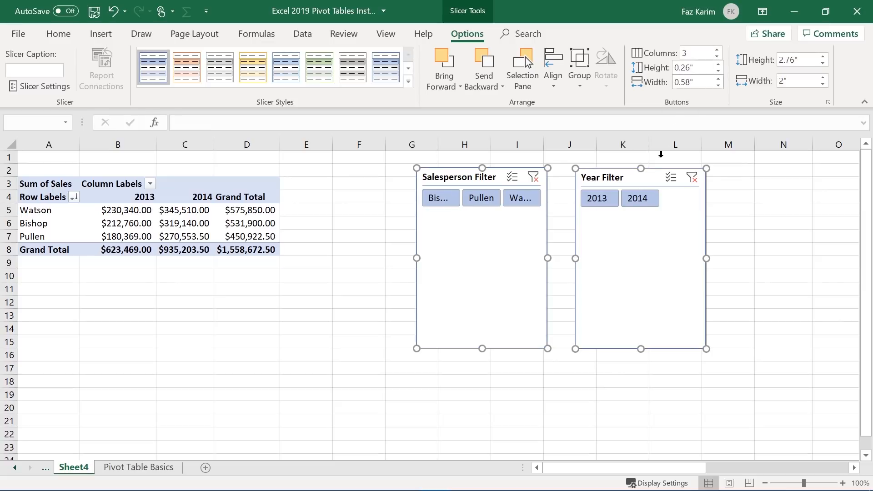
pyautogui.click(717, 56)
pyautogui.click(750, 307)
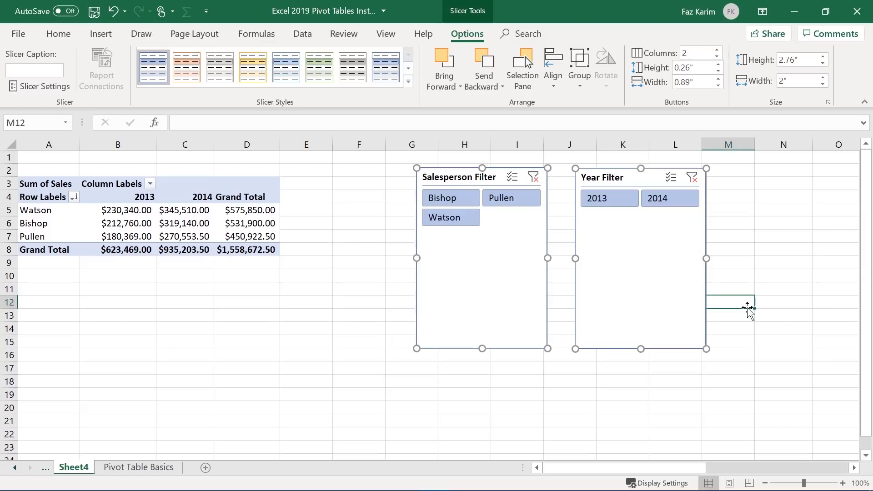
# Arrange the buttons of the Salesperson Filter slicer alone in 3 columns
pyautogui.click(672, 283)
pyautogui.click(530, 232)
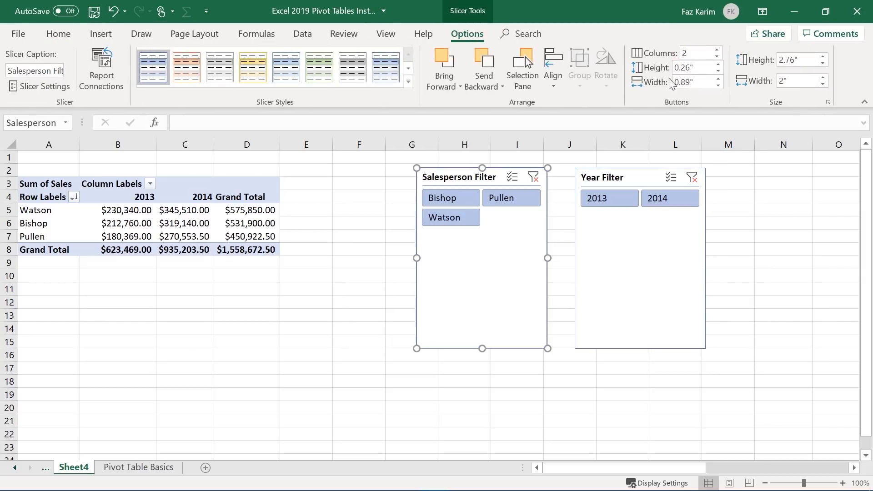
pyautogui.click(717, 51)
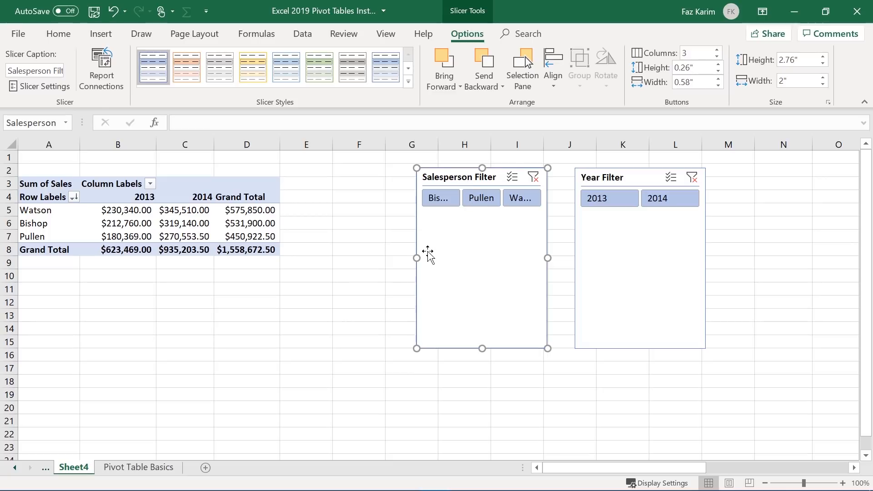
# Resize the Salesperson Filter slicer to about 0.86" high and set its button width to 0.7" so the names fit in one row
pyautogui.moveTo(416, 258); pyautogui.dragTo(352, 260)
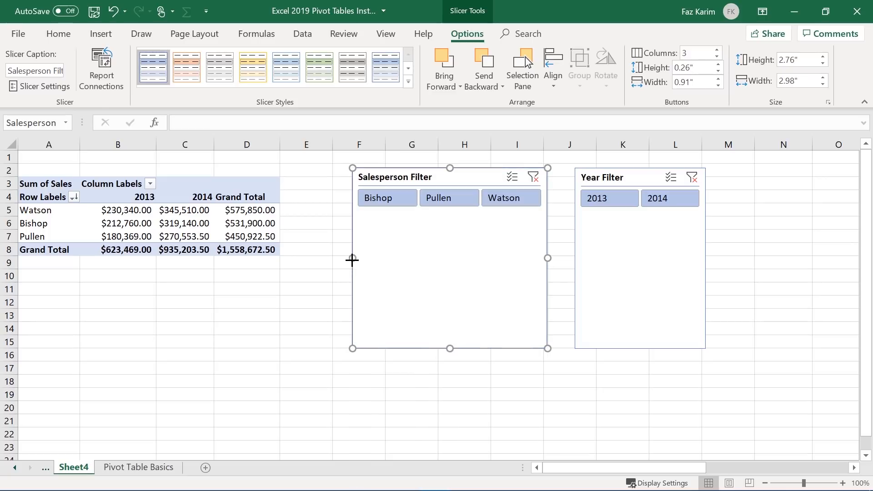
pyautogui.moveTo(447, 349); pyautogui.dragTo(449, 224)
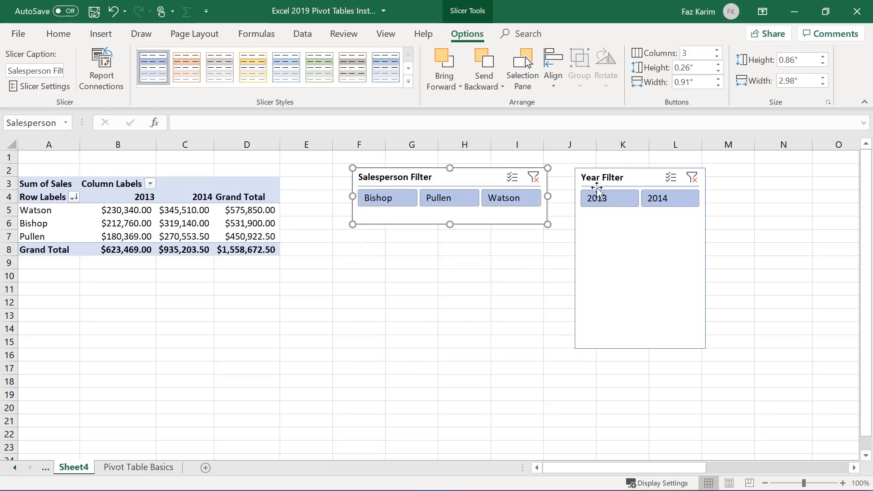
pyautogui.click(718, 85)
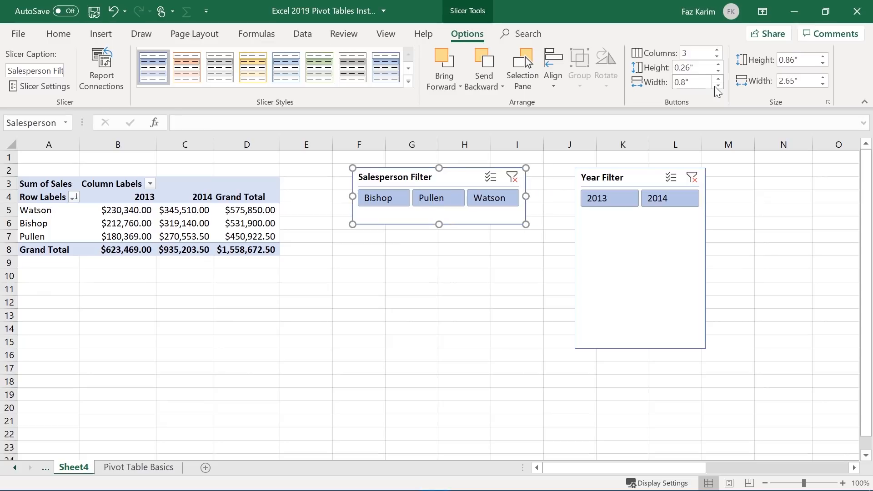
pyautogui.click(719, 85)
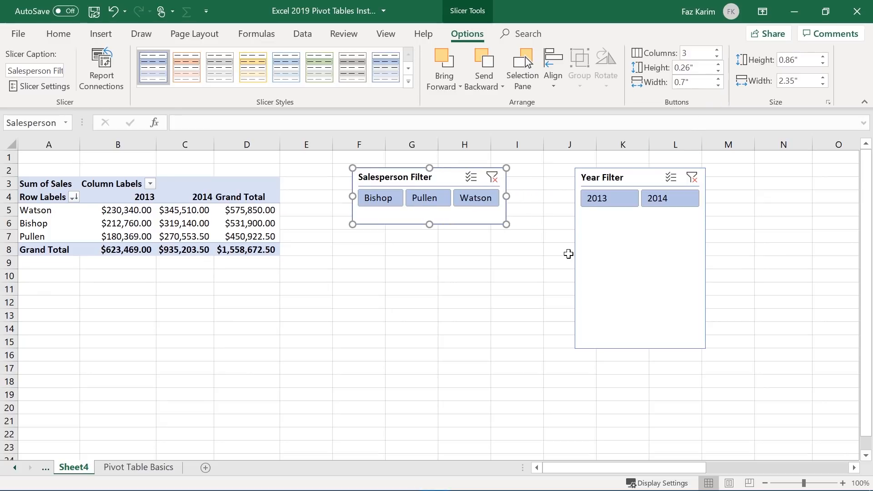
# Resize the Year Filter slicer to about 0.85" high with 0.7" wide buttons and place it directly beside the Salesperson Filter slicer
pyautogui.click(619, 181)
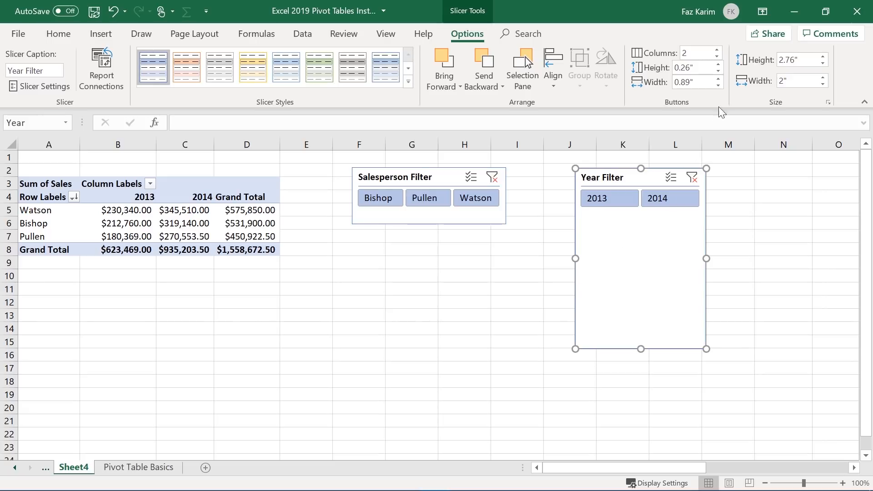
pyautogui.moveTo(641, 349); pyautogui.dragTo(646, 226)
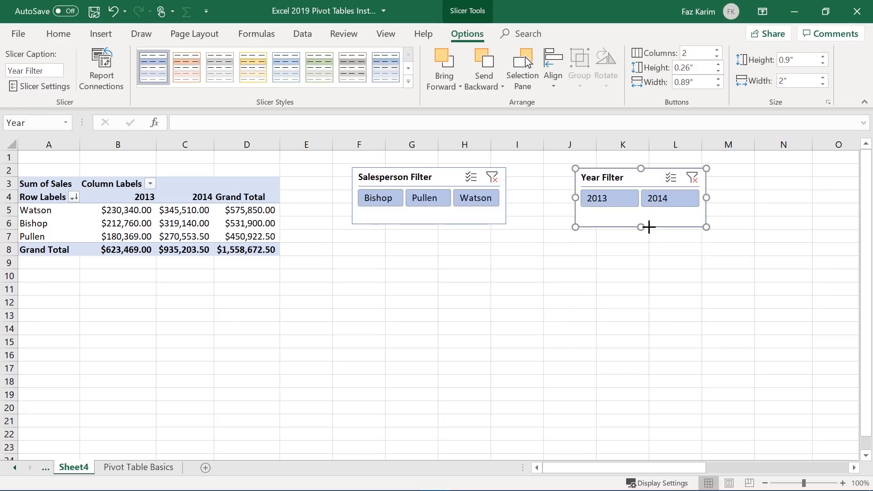
pyautogui.click(718, 85)
pyautogui.click(718, 85)
pyautogui.moveTo(631, 177); pyautogui.dragTo(564, 176)
pyautogui.moveTo(561, 226); pyautogui.dragTo(563, 222)
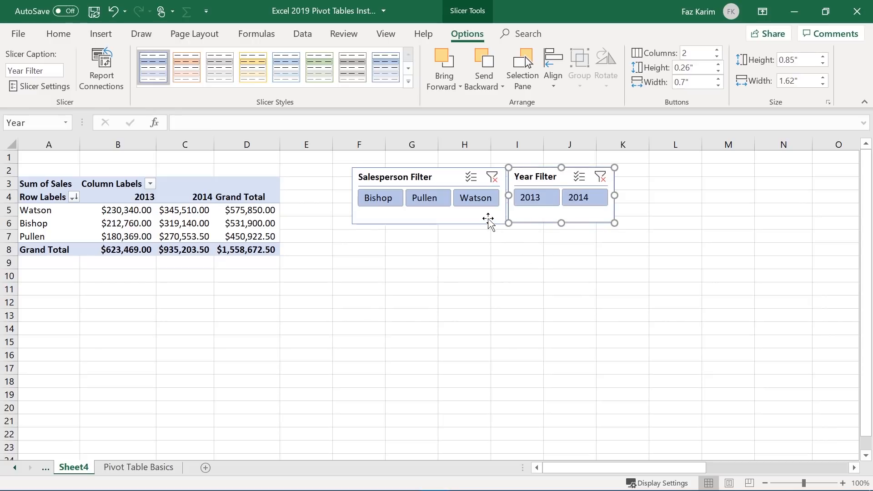
# Group the Salesperson Filter and Year Filter slicers and move the group directly below the pivot table
pyautogui.keyDown('ctrl'); pyautogui.click(497, 222); pyautogui.keyUp('ctrl')
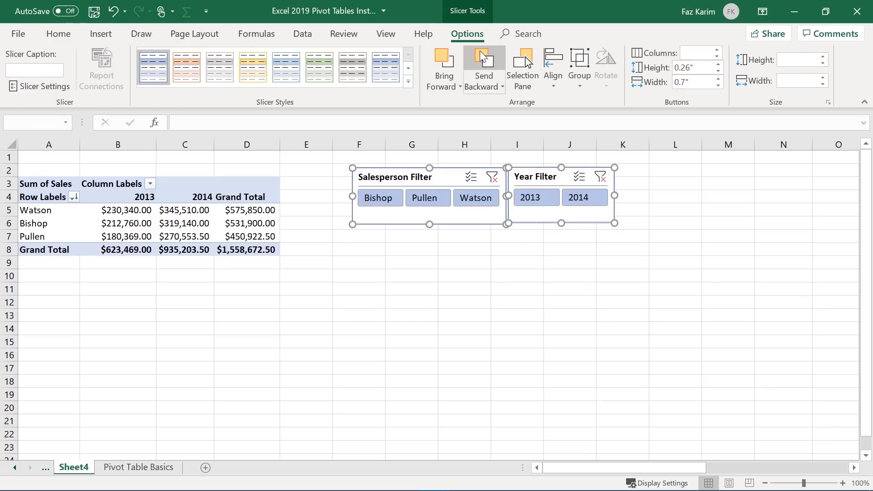
pyautogui.click(578, 81)
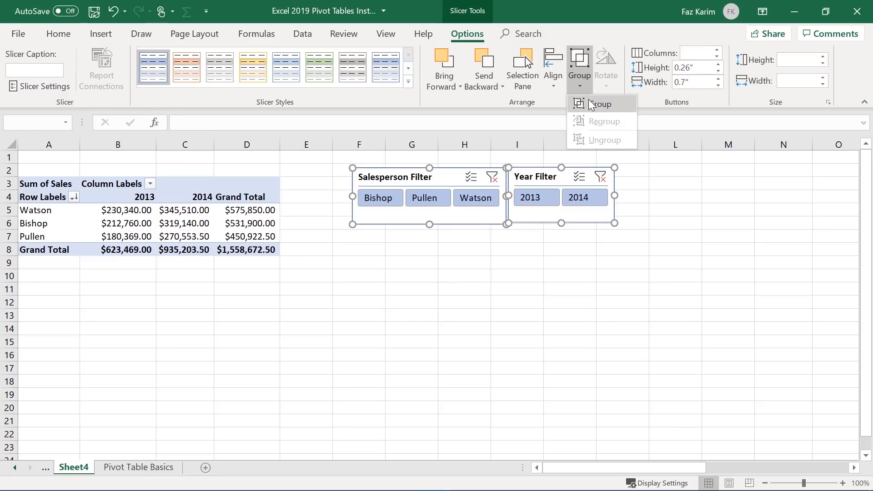
pyautogui.click(591, 102)
pyautogui.moveTo(534, 158)
pyautogui.mouseDown()
pyautogui.moveTo(512, 201)
pyautogui.moveTo(368, 269)
pyautogui.moveTo(226, 268)
pyautogui.moveTo(230, 260)
pyautogui.mouseUp()
pyautogui.click(400, 302)
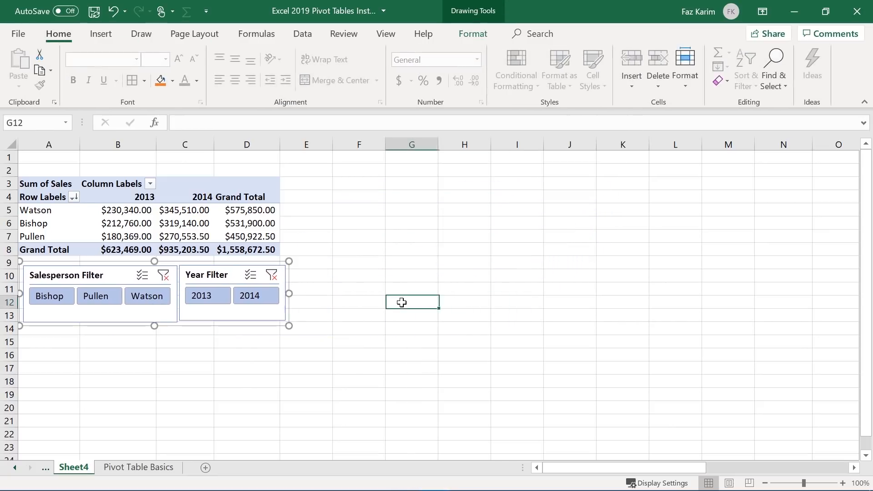
# Filter the pivot table to 2014 and the second listed salesperson with the slicers, and move the slicer group beside the table
pyautogui.click(244, 301)
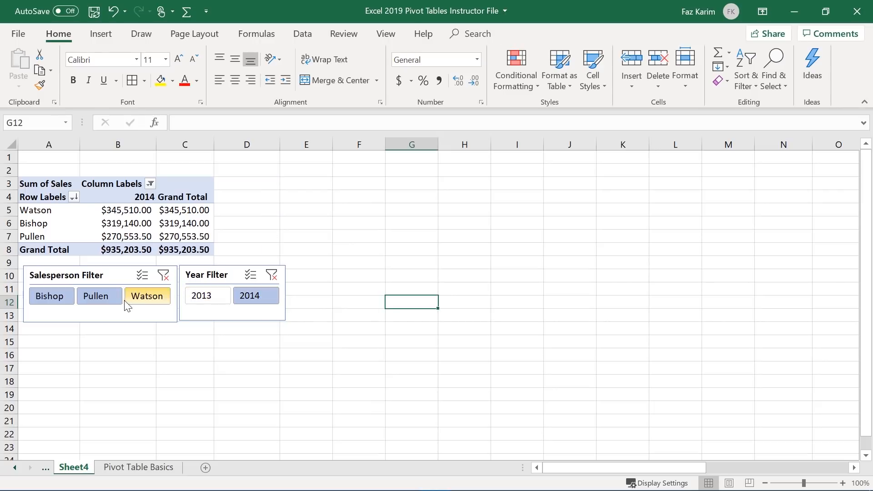
pyautogui.click(112, 302)
pyautogui.moveTo(163, 269)
pyautogui.mouseDown()
pyautogui.moveTo(207, 270)
pyautogui.moveTo(345, 210)
pyautogui.moveTo(354, 170)
pyautogui.mouseUp()
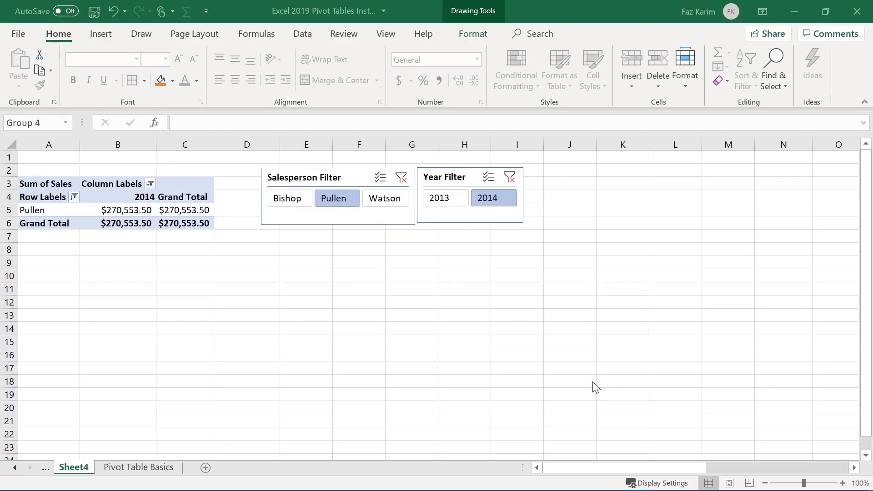
# Clear the filters of both slicers and move the slicer group over columns E to J, clear of the full pivot table
pyautogui.click(508, 178)
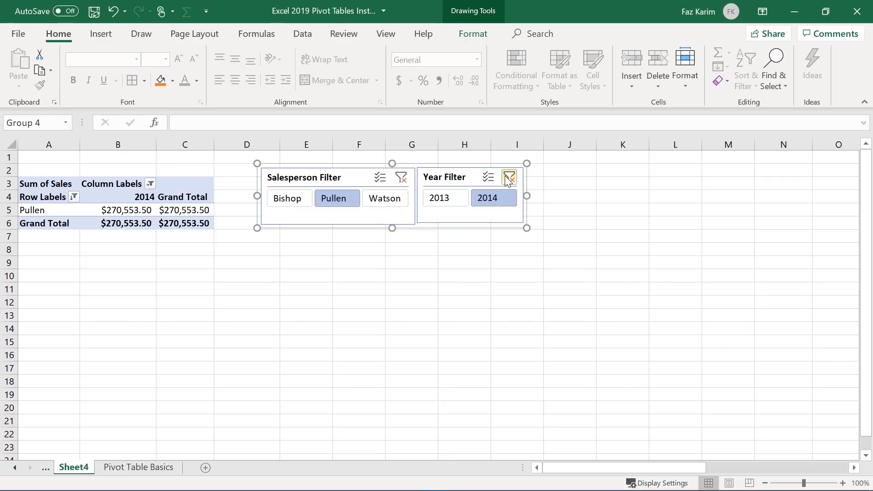
pyautogui.click(396, 179)
pyautogui.moveTo(358, 176); pyautogui.dragTo(412, 171)
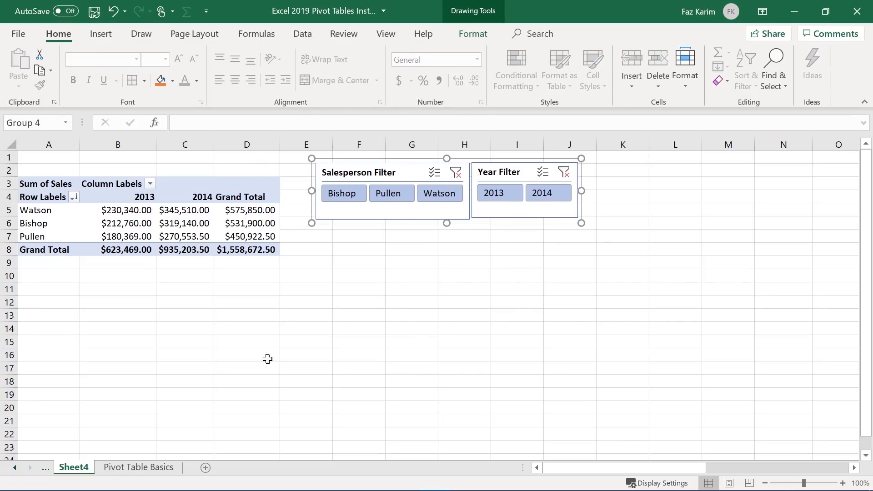
# Start a new record in row 169 below the source data on the Pivot Table Basics sheet, with month June and year 2019
pyautogui.click(157, 469)
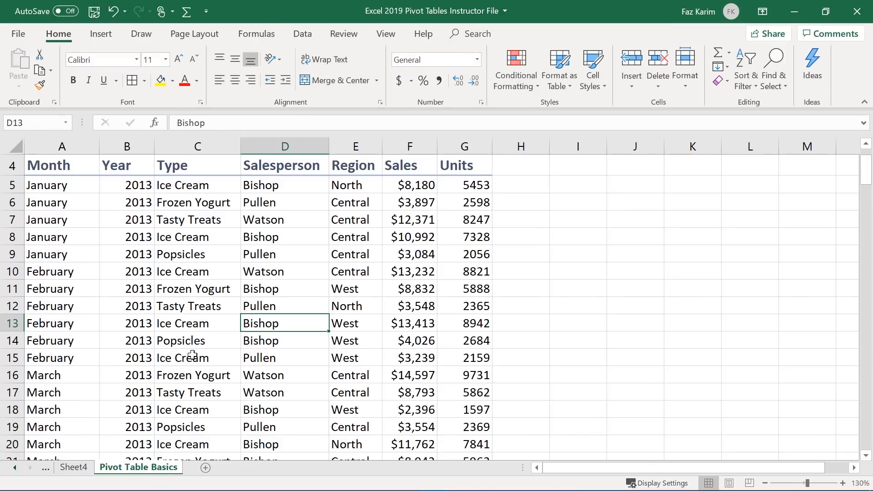
pyautogui.scroll(-9, 194, 357)
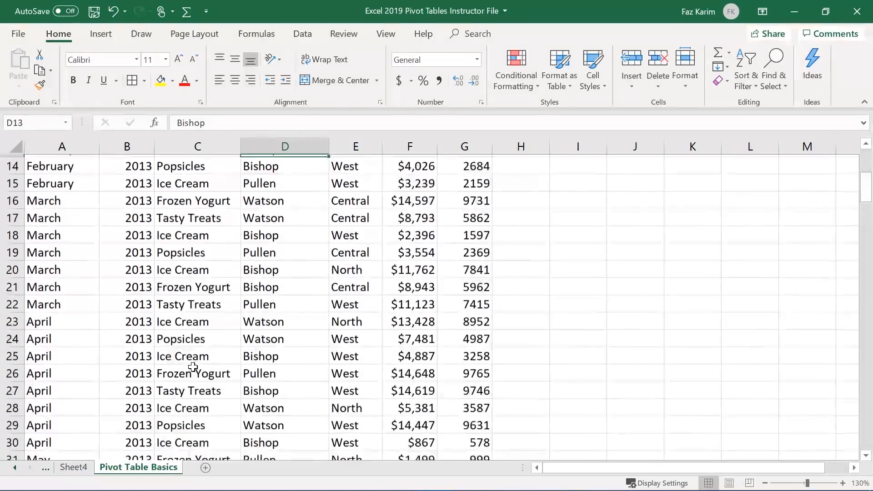
pyautogui.scroll(-10, 192, 374)
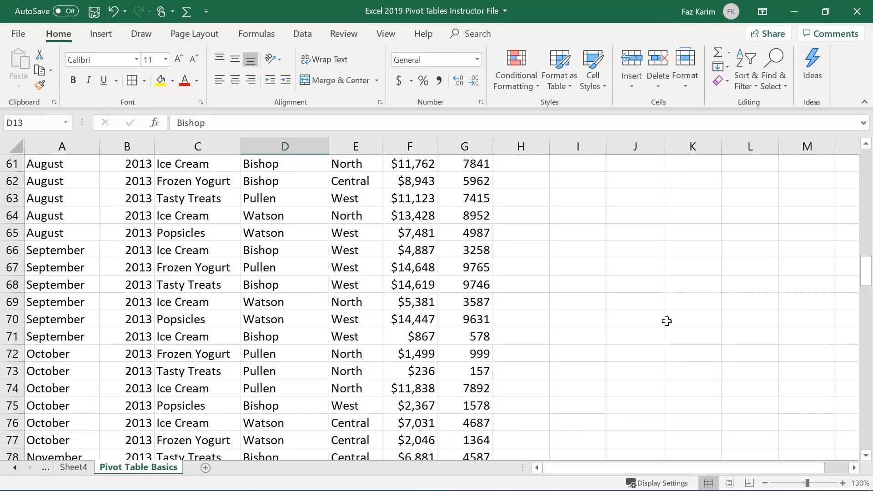
pyautogui.moveTo(867, 284); pyautogui.dragTo(867, 458)
pyautogui.scroll(-1, 442, 425)
pyautogui.scroll(-1, 442, 424)
pyautogui.click(78, 405)
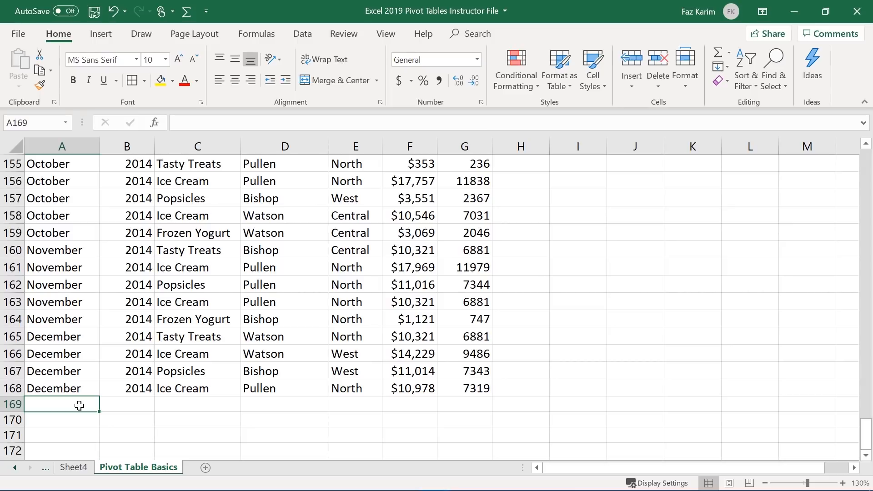
pyautogui.write('June')
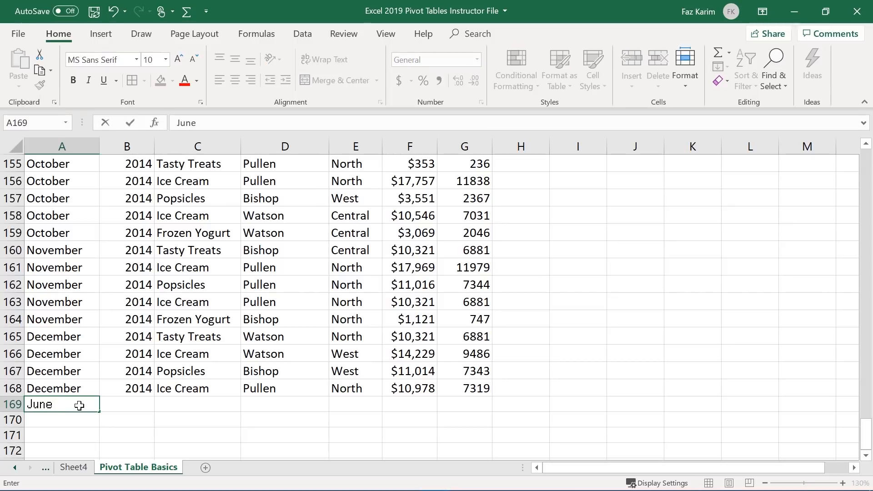
pyautogui.press('Tab')
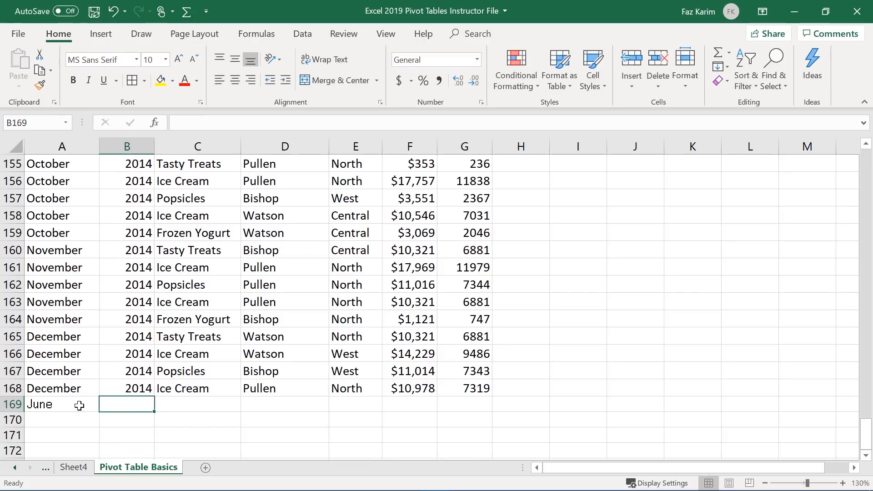
pyautogui.write('2019')
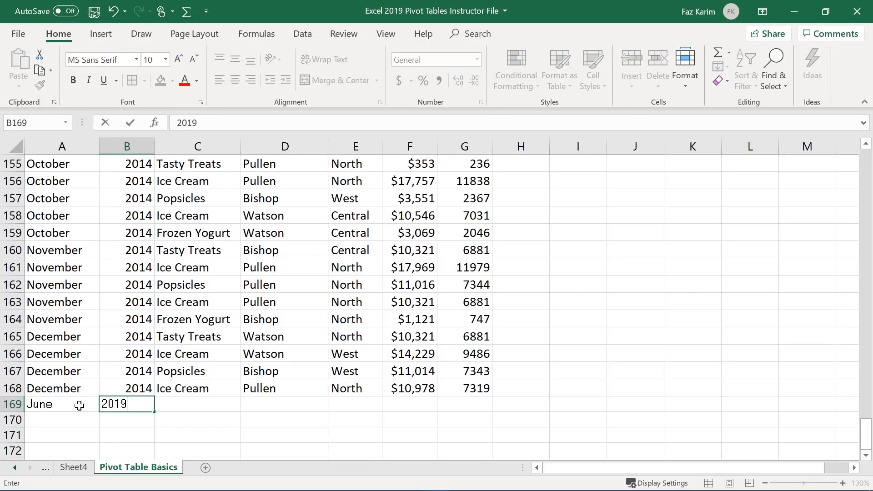
pyautogui.press('Tab')
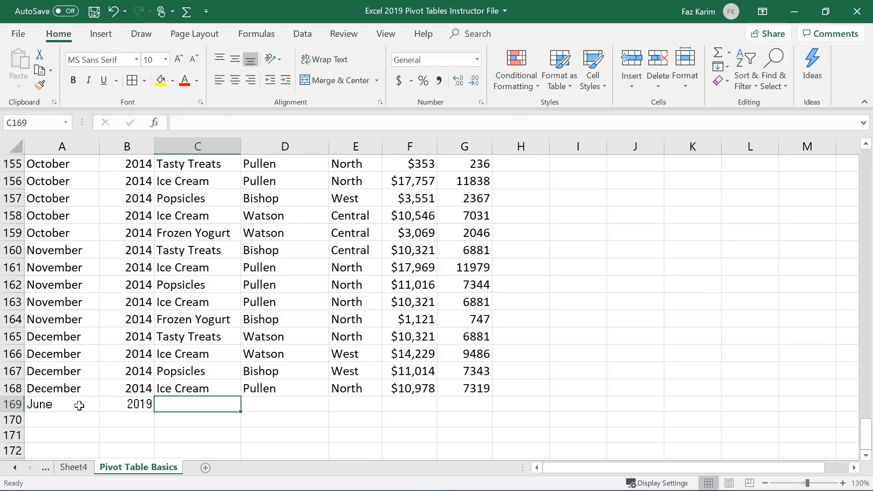
# Enter Pivot Tables as the type in row 169, followed by the salesperson's first name and a region named after that person
pyautogui.write('Piv')
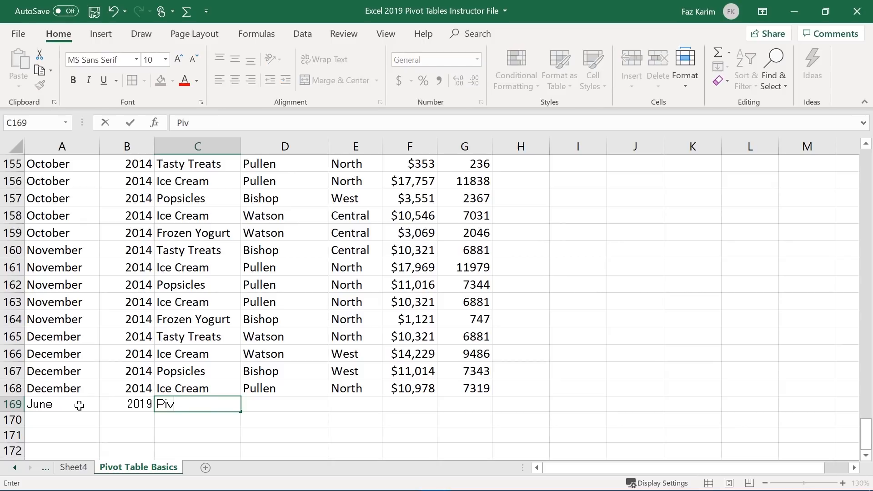
pyautogui.write('ot Tables')
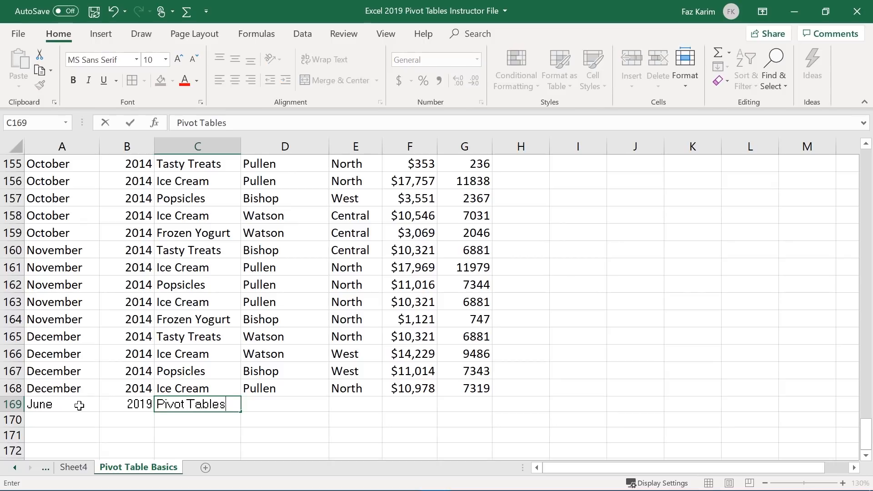
pyautogui.press('Tab')
pyautogui.write('F')
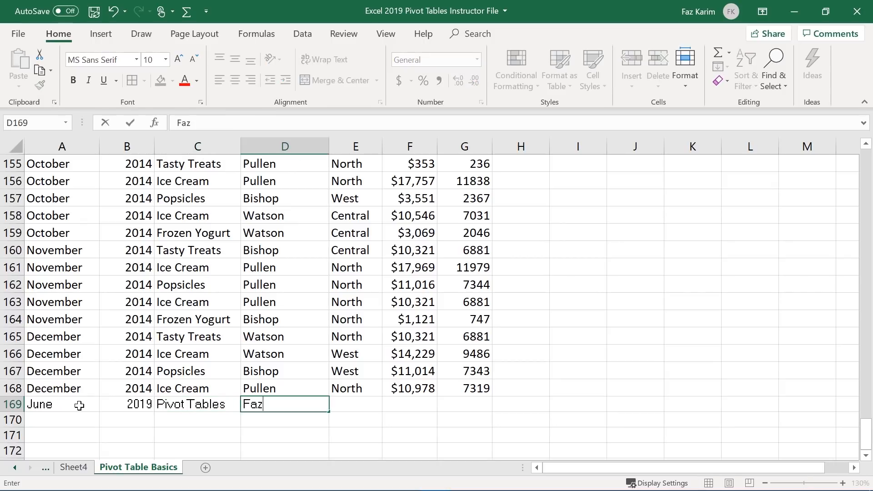
pyautogui.press('Tab')
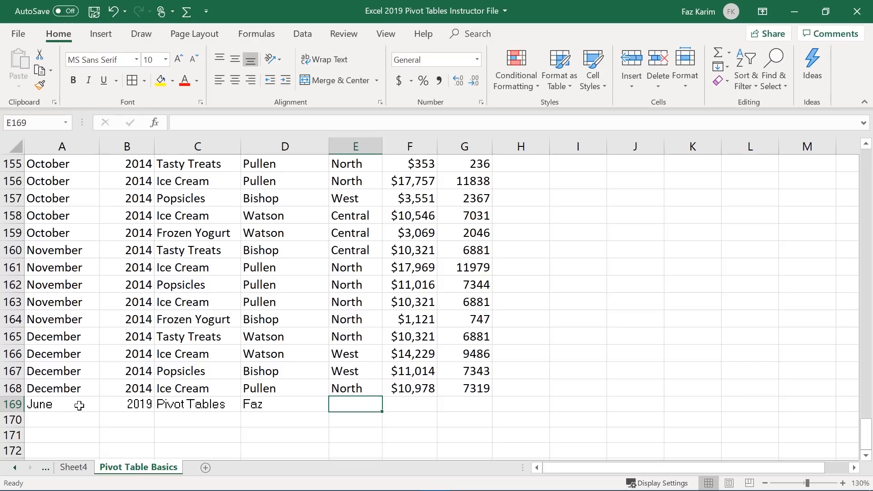
pyautogui.write('FAZ ')
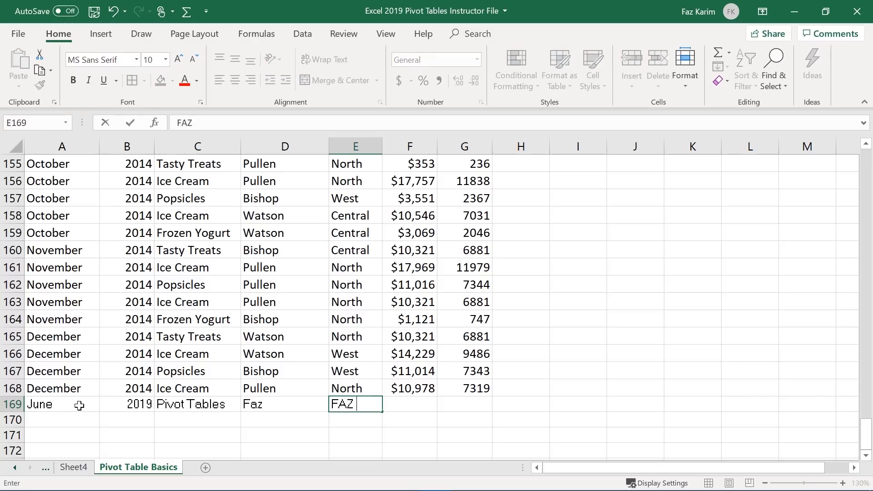
pyautogui.write('REGION')
pyautogui.press('Tab')
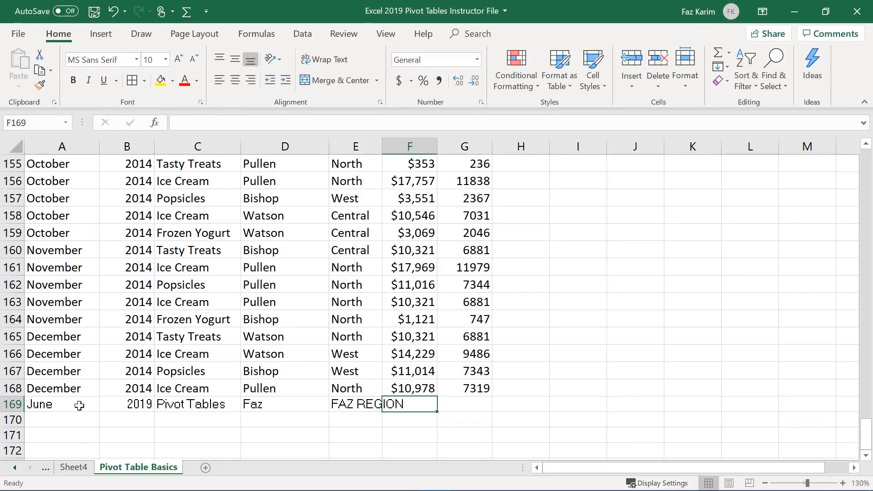
# Complete the record in row 169 with sales of 100000 and 10000 units
pyautogui.write('1')
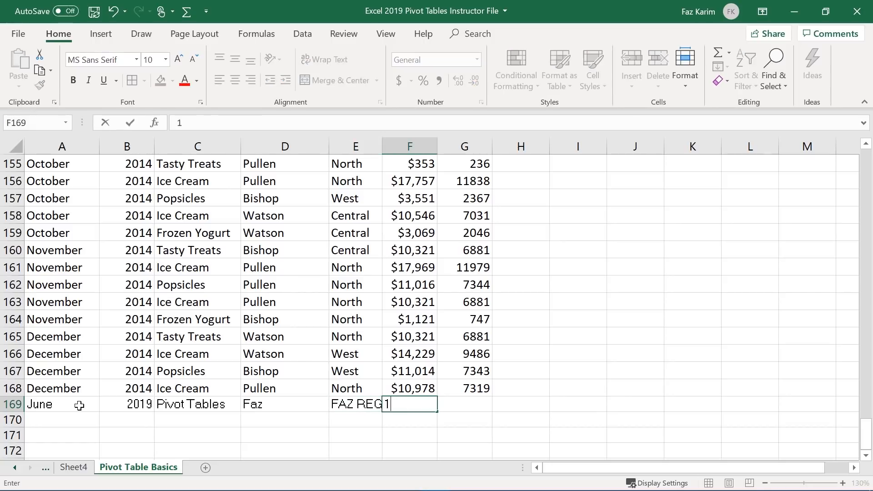
pyautogui.write('000000')
pyautogui.press('Tab')
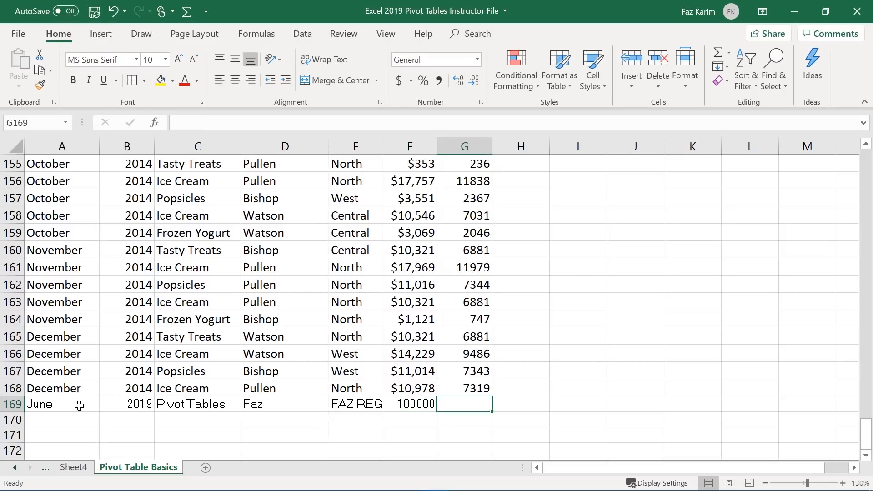
pyautogui.write('10000')
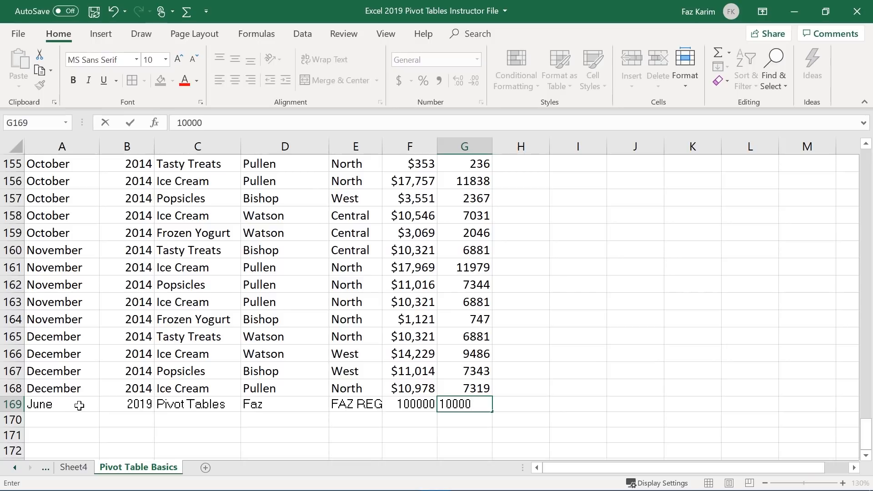
pyautogui.press('Tab')
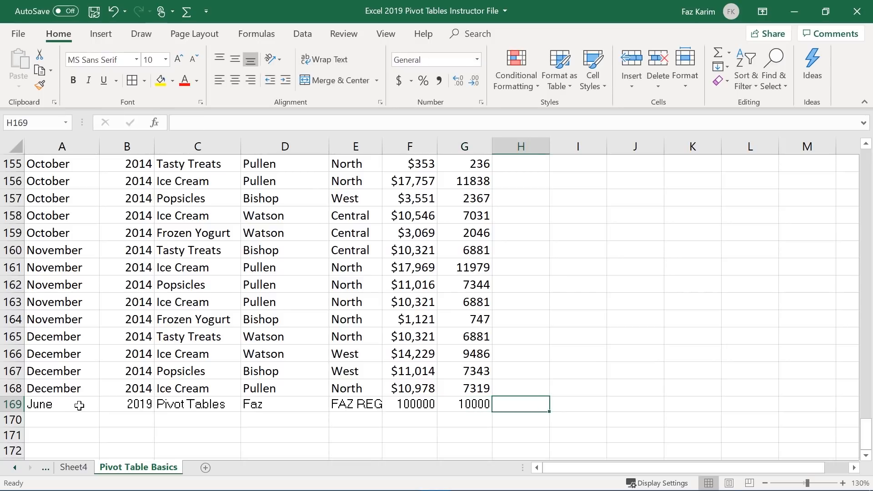
pyautogui.click(230, 335)
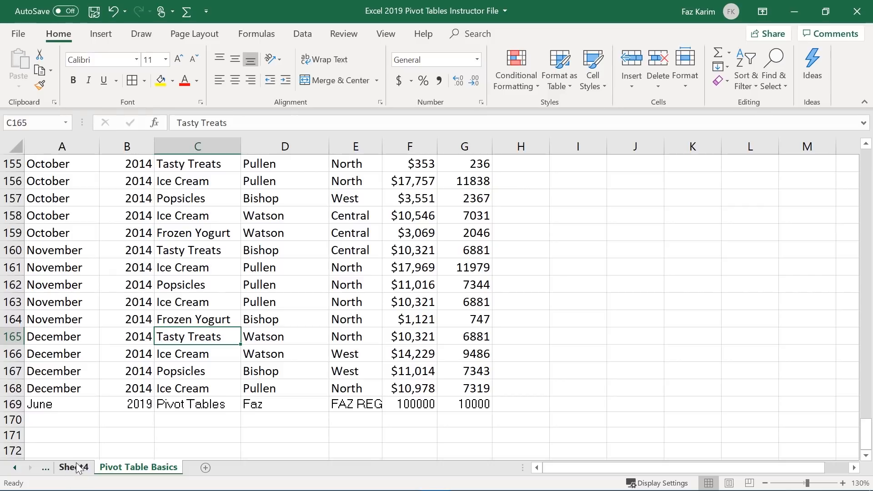
# Activate Sheet4, which holds the pivot table, from the list of all sheets
pyautogui.rightClick(20, 468)
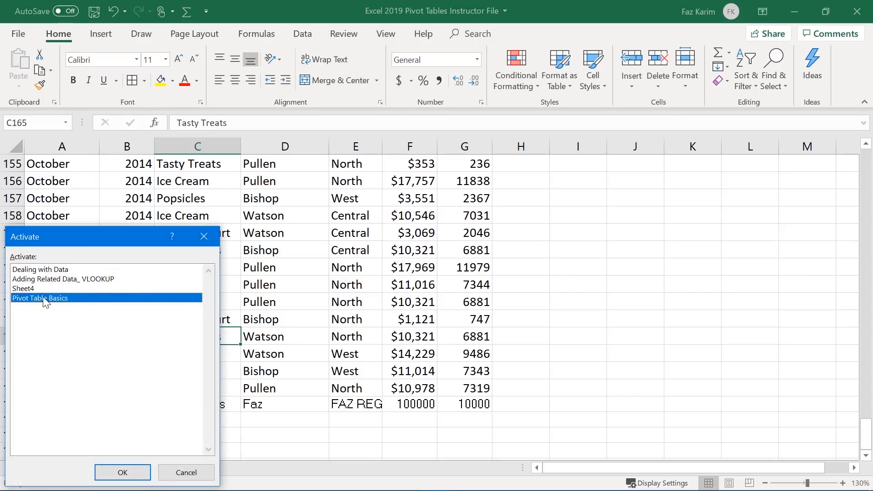
pyautogui.click(30, 288)
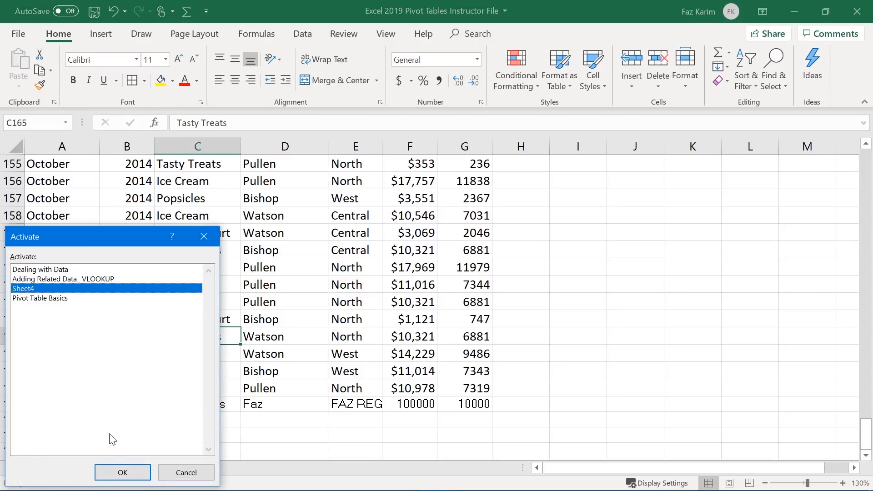
pyautogui.click(111, 475)
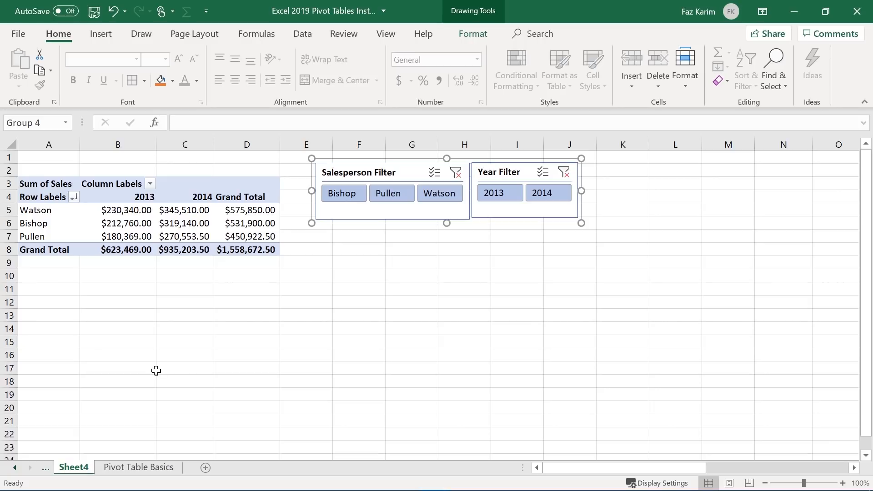
# Examine where the pivot table's Refresh command and the workbook-wide Refresh All command are available, starting from value cell C6
pyautogui.click(190, 224)
pyautogui.rightClick(190, 224)
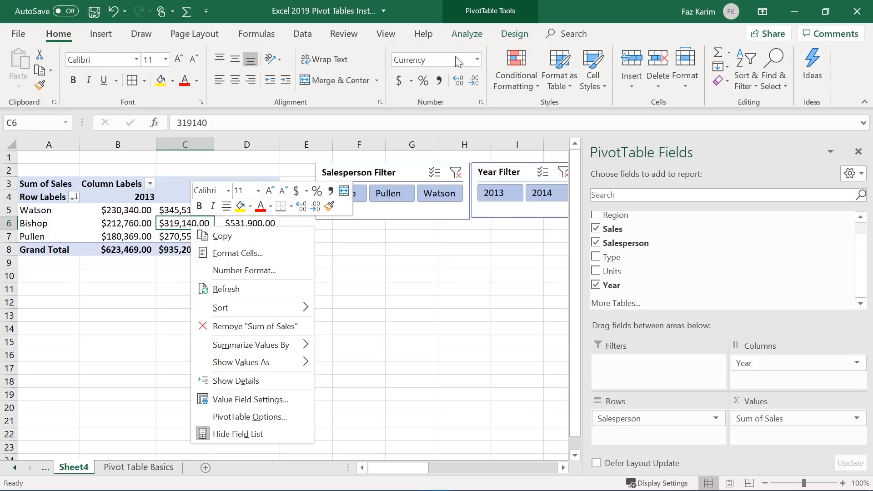
pyautogui.click(472, 39)
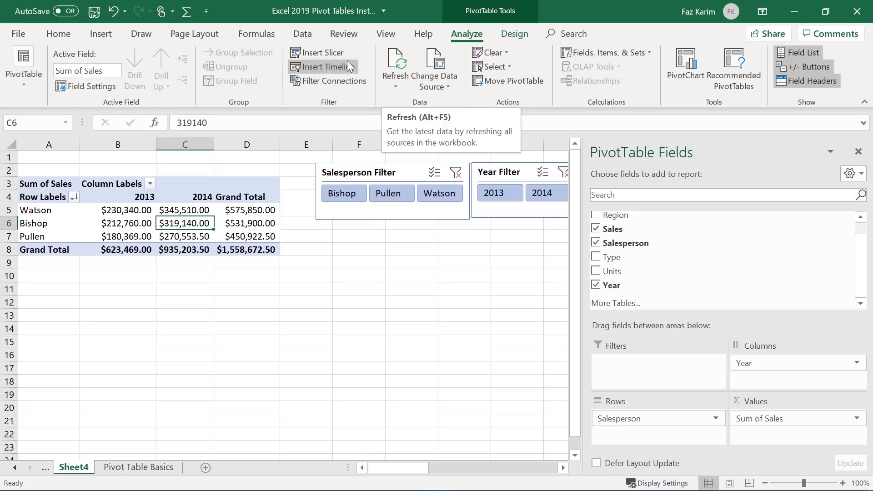
pyautogui.click(312, 34)
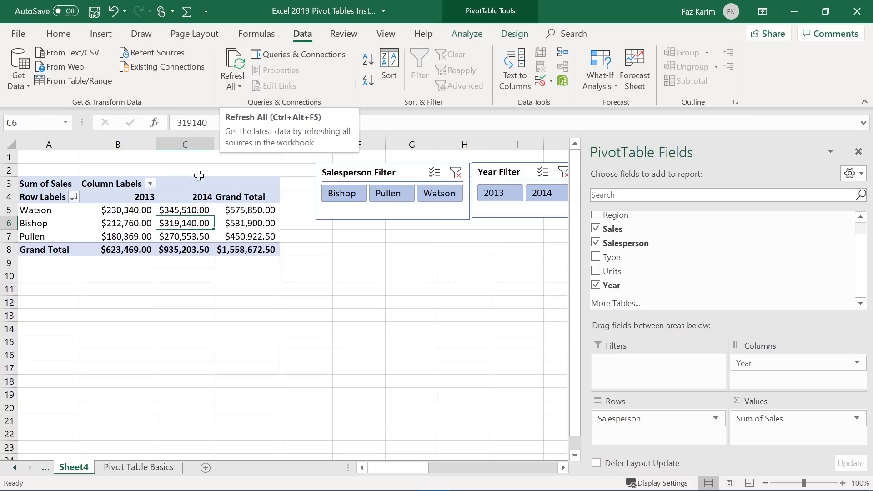
# Try to bring the new row 169 record into the pivot table by refreshing it, checking the Pivot Table Basics sheet in between
pyautogui.rightClick(184, 222)
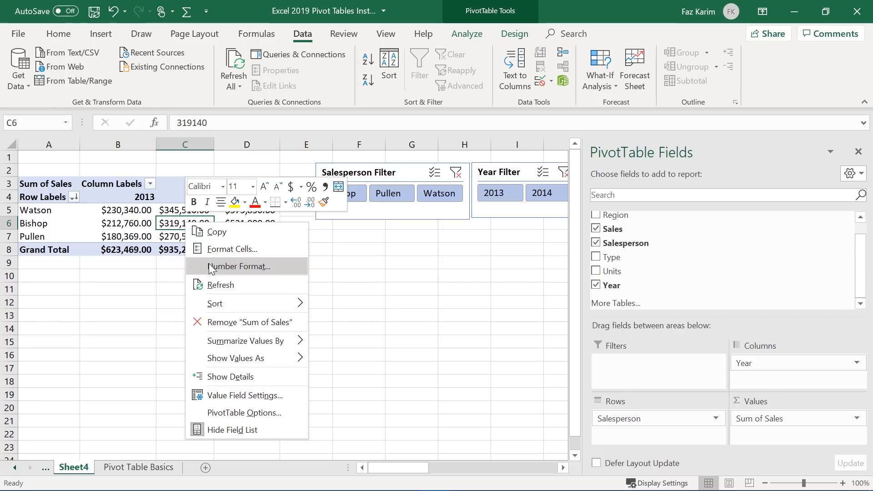
pyautogui.click(223, 287)
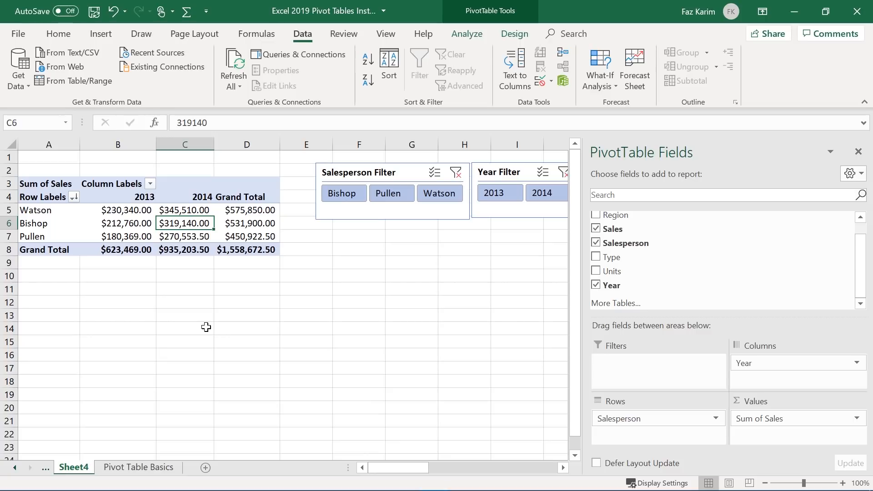
pyautogui.click(121, 467)
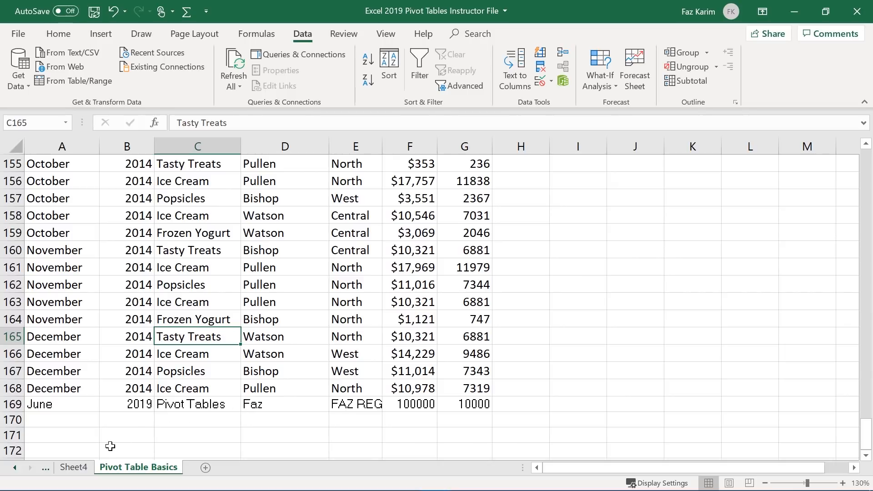
pyautogui.click(86, 467)
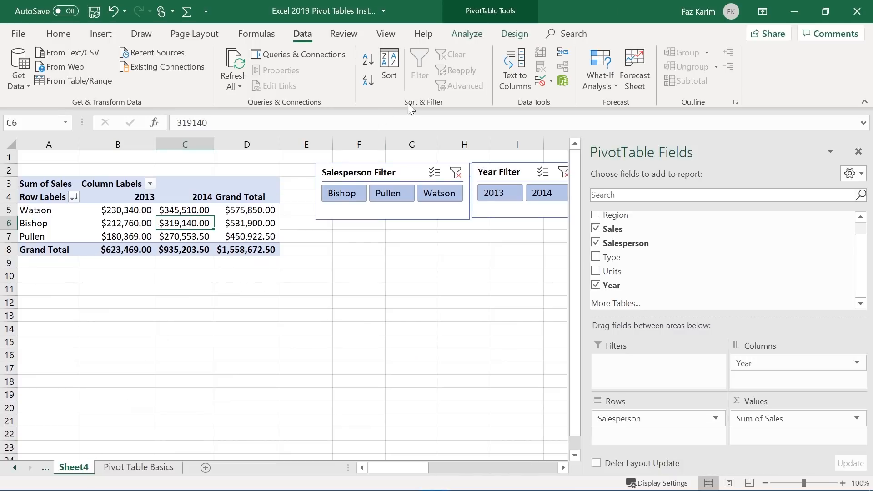
pyautogui.click(475, 38)
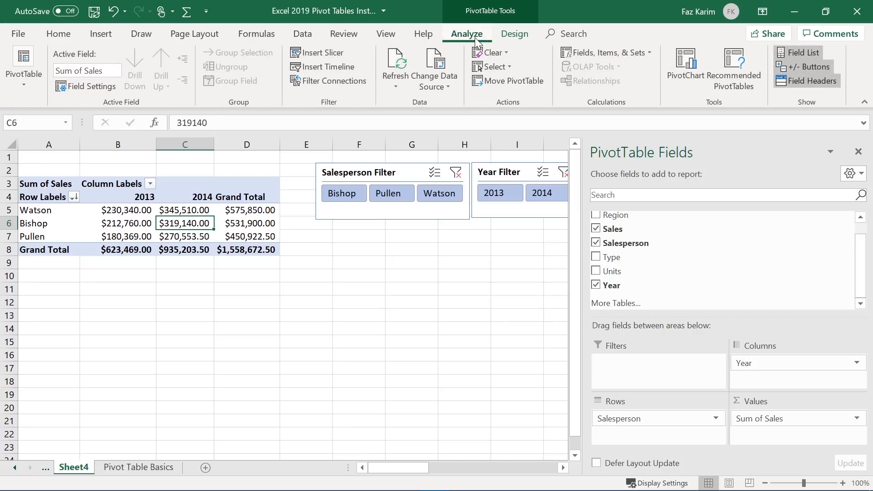
pyautogui.click(396, 53)
pyautogui.click(396, 53)
pyautogui.click(396, 57)
# Start changing the pivot table's data source and move the dialog clear of the source data columns
pyautogui.click(435, 84)
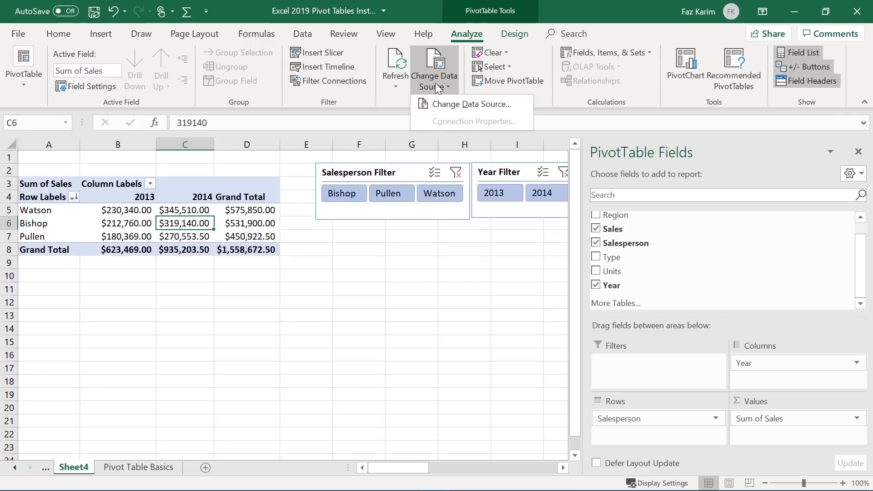
pyautogui.click(466, 102)
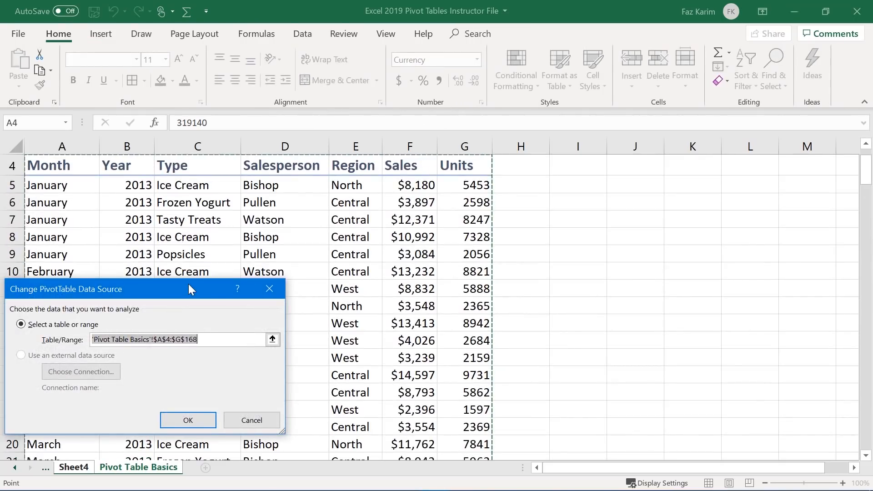
pyautogui.moveTo(186, 288); pyautogui.dragTo(714, 100)
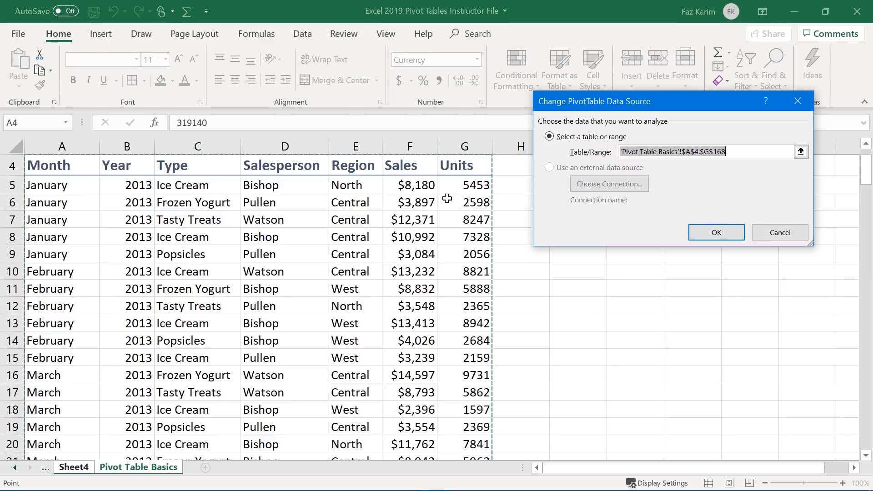
# Extend the pivot table's source range to 'Pivot Table Basics'!$A$4:$G$169 so that it includes row 169, and apply the change
pyautogui.scroll(-8, 445, 199)
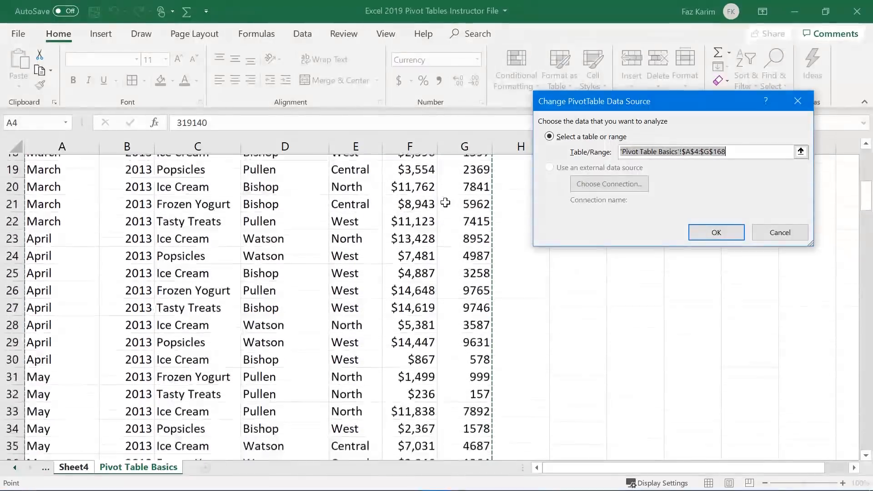
pyautogui.scroll(-9, 445, 203)
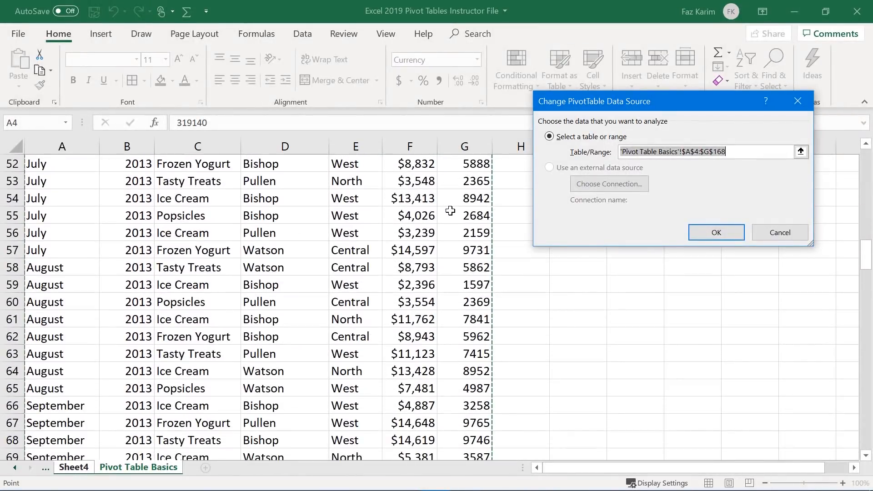
pyautogui.scroll(-15, 450, 211)
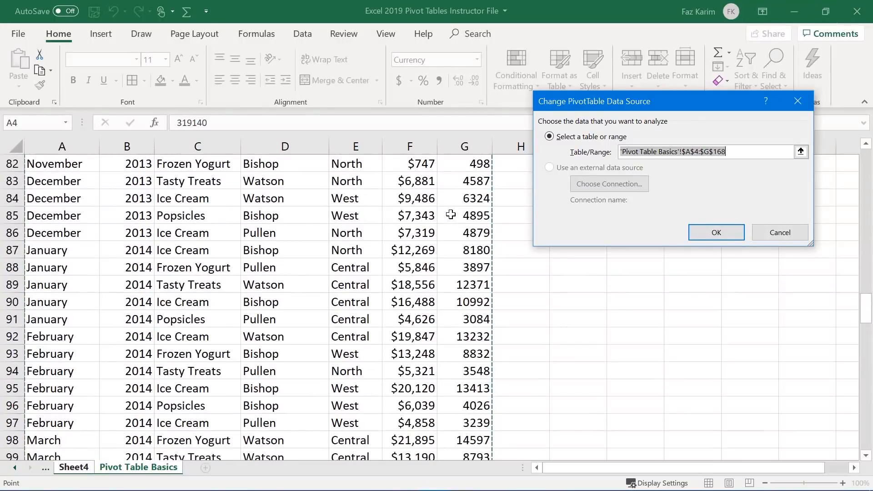
pyautogui.scroll(-9, 450, 215)
pyautogui.scroll(1, 450, 215)
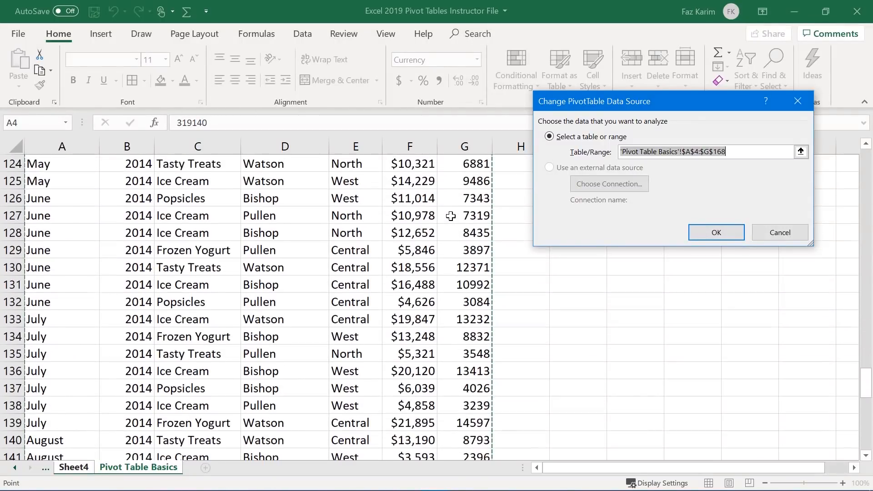
pyautogui.scroll(-4, 450, 215)
pyautogui.scroll(-20, 450, 216)
pyautogui.scroll(2, 450, 215)
pyautogui.scroll(10, 450, 216)
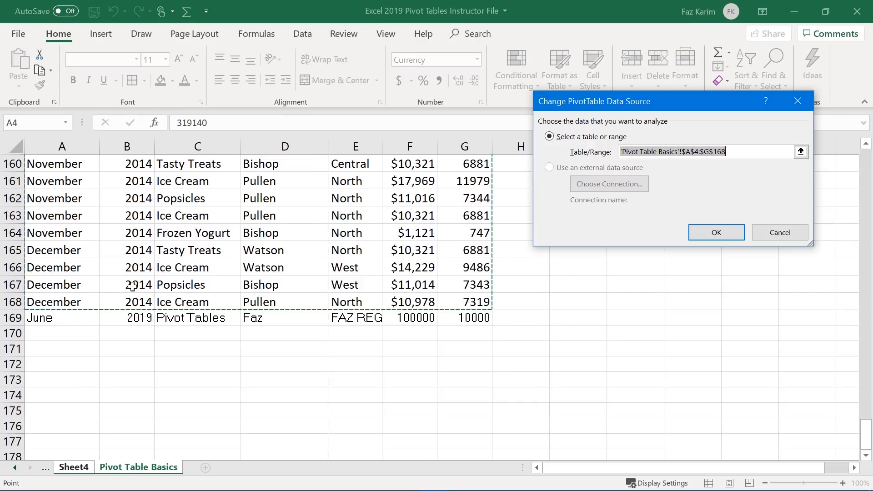
pyautogui.click(136, 249)
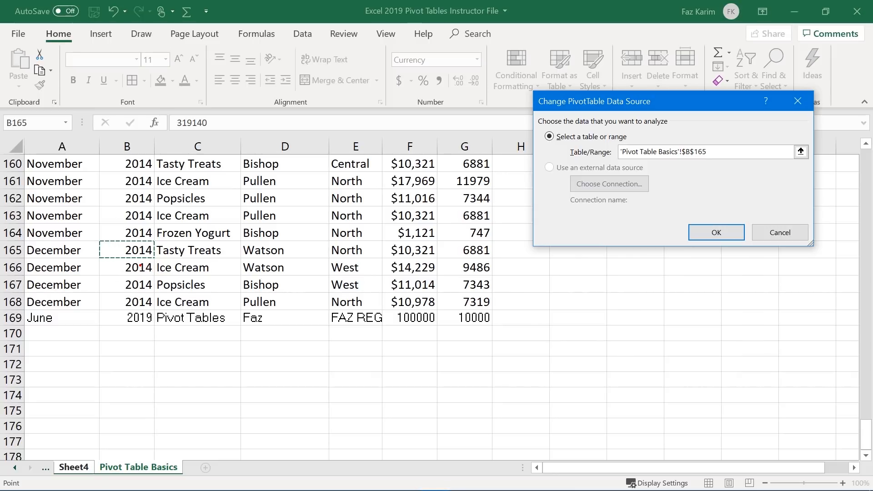
pyautogui.write('CTRL+')
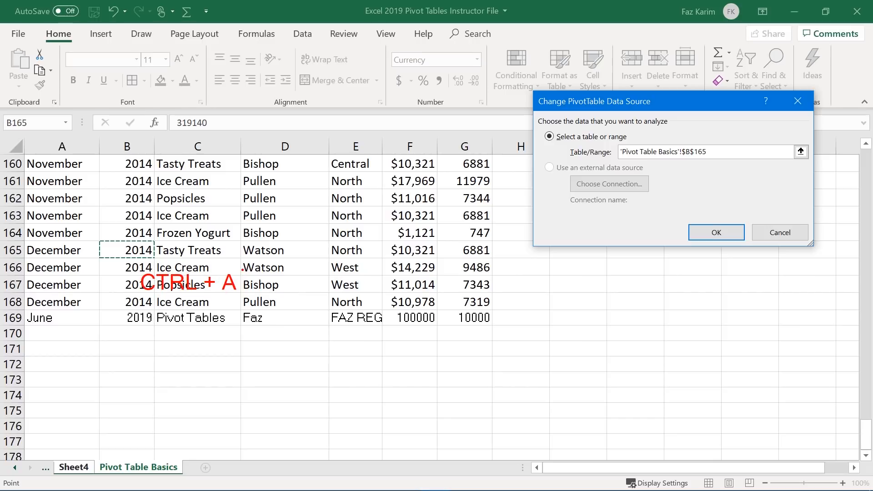
pyautogui.hotkey('ctrl', 'a')
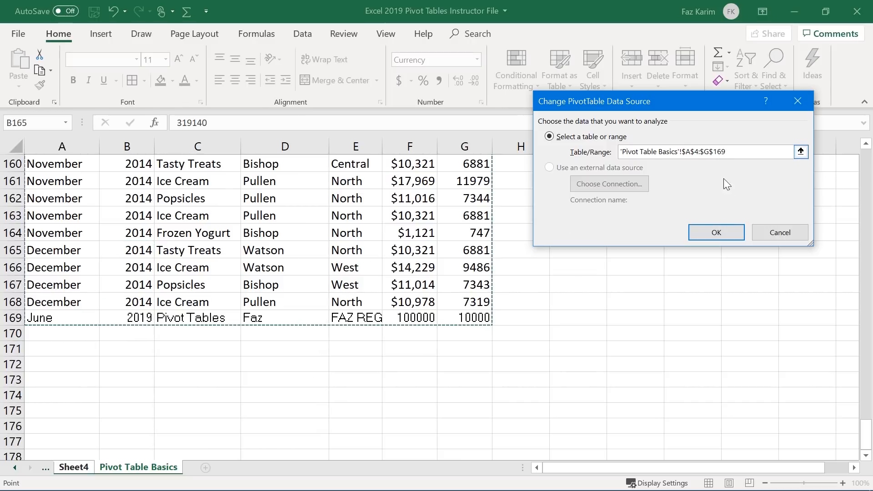
pyautogui.click(721, 233)
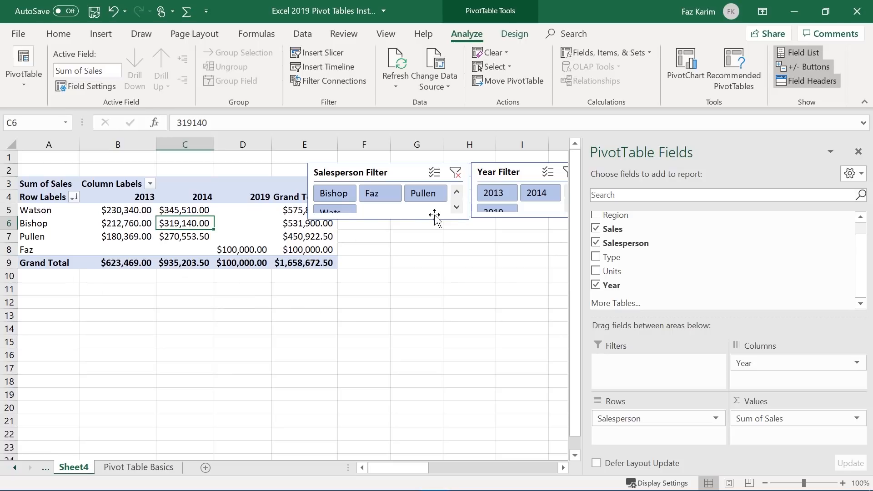
# Check the remaining entries in the Salesperson and Year slicers, and move the slicer group clear of the pivot table's Grand Total column
pyautogui.click(456, 207)
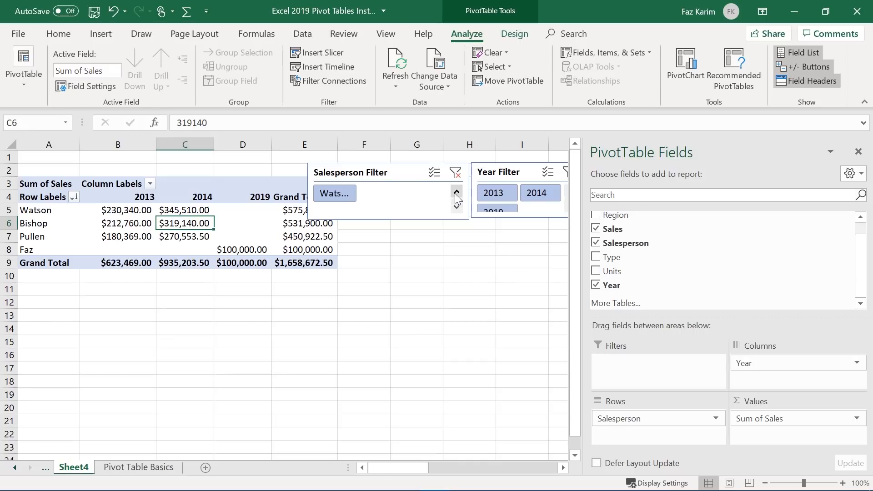
pyautogui.click(457, 191)
pyautogui.click(403, 173)
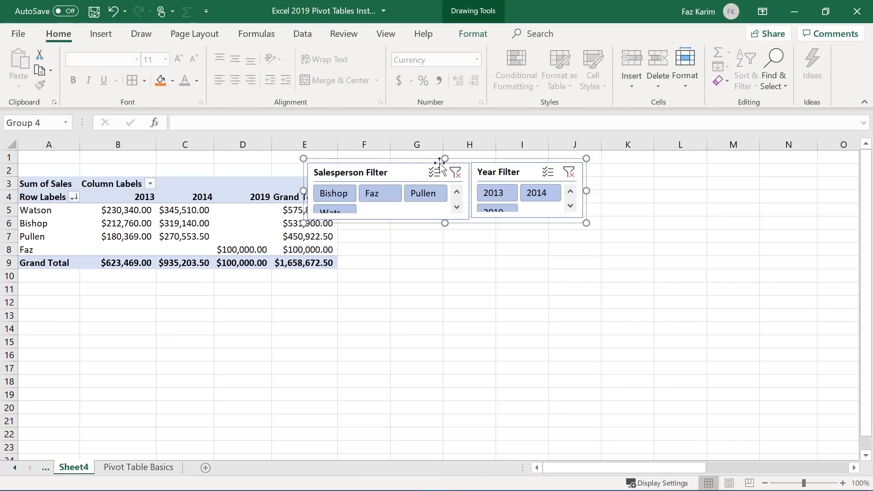
pyautogui.click(405, 158)
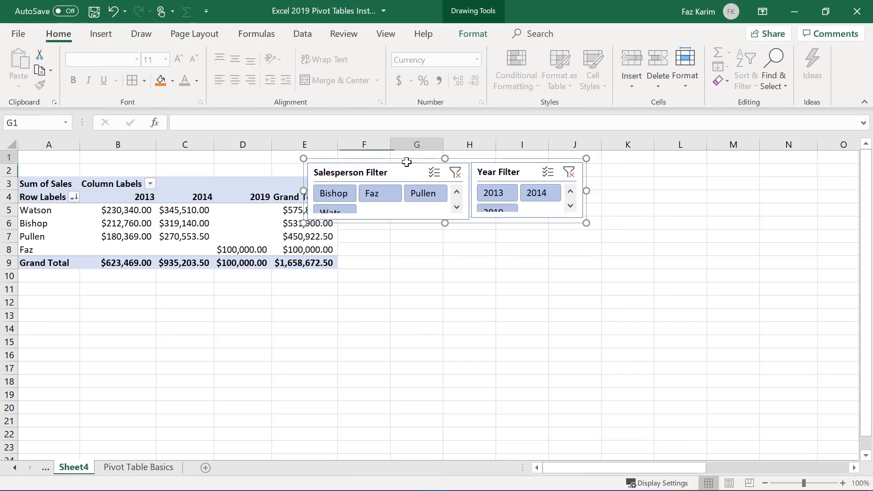
pyautogui.click(453, 166)
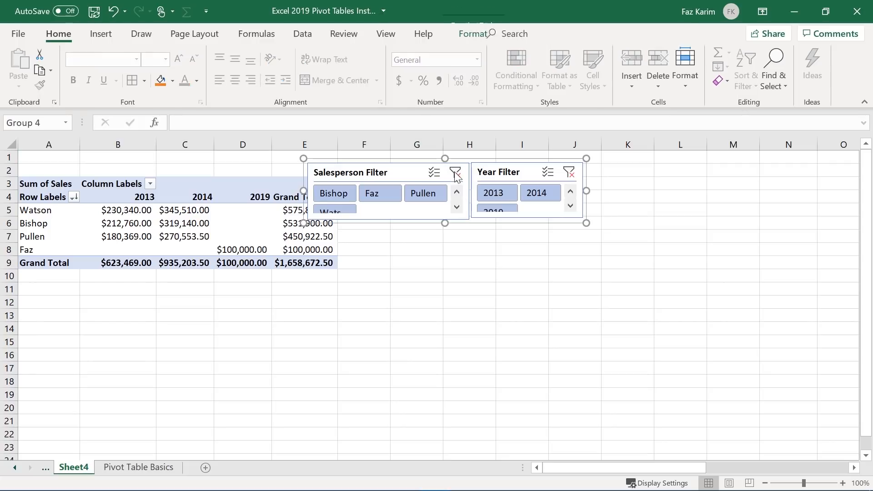
pyautogui.click(457, 204)
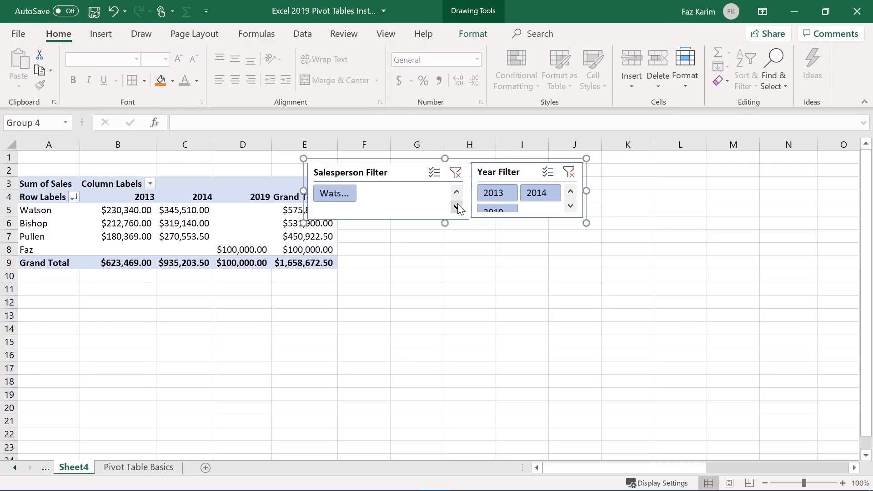
pyautogui.click(570, 205)
pyautogui.moveTo(537, 156); pyautogui.dragTo(603, 159)
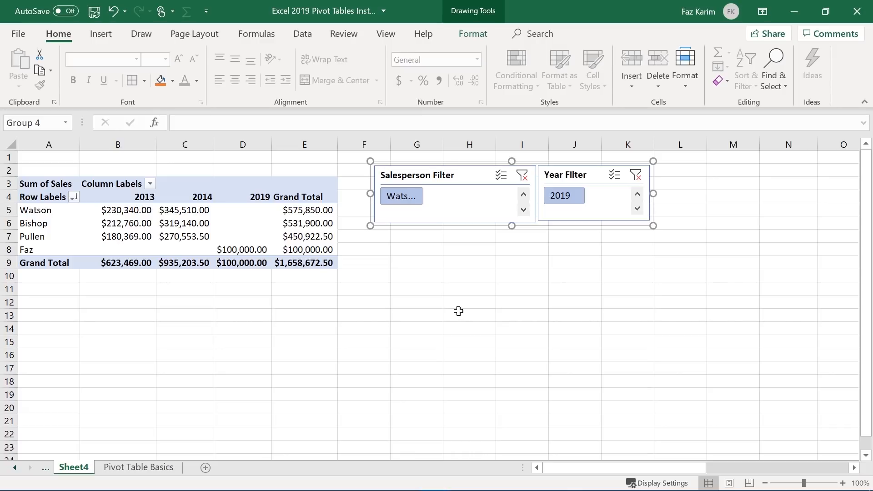
pyautogui.click(260, 226)
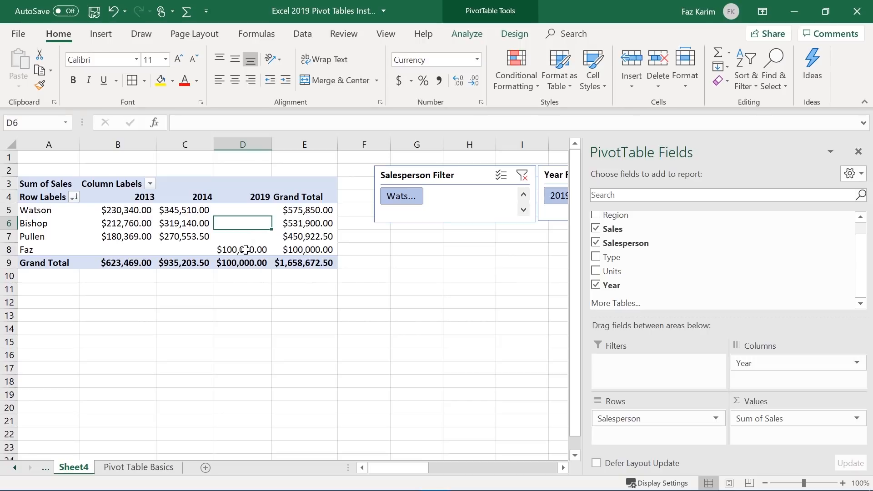
# Replace the sales formula in cell F168 of the Pivot Table Basics sheet with the value 1978
pyautogui.click(132, 466)
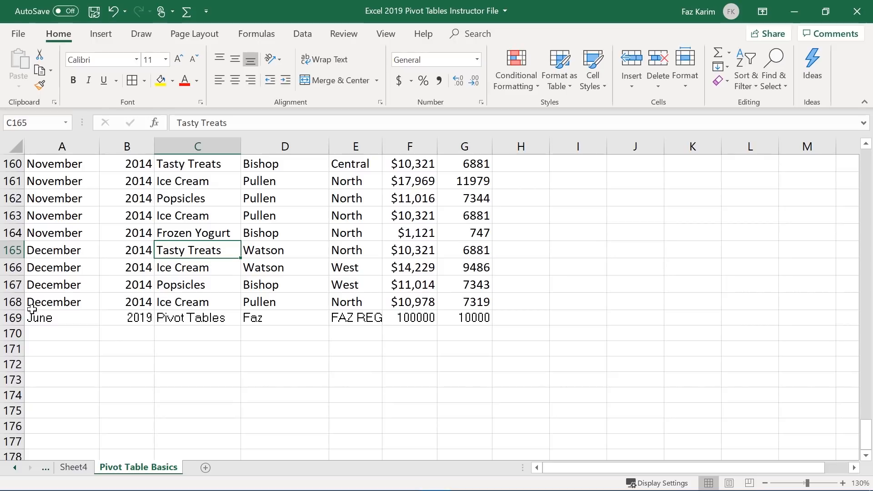
pyautogui.click(16, 302)
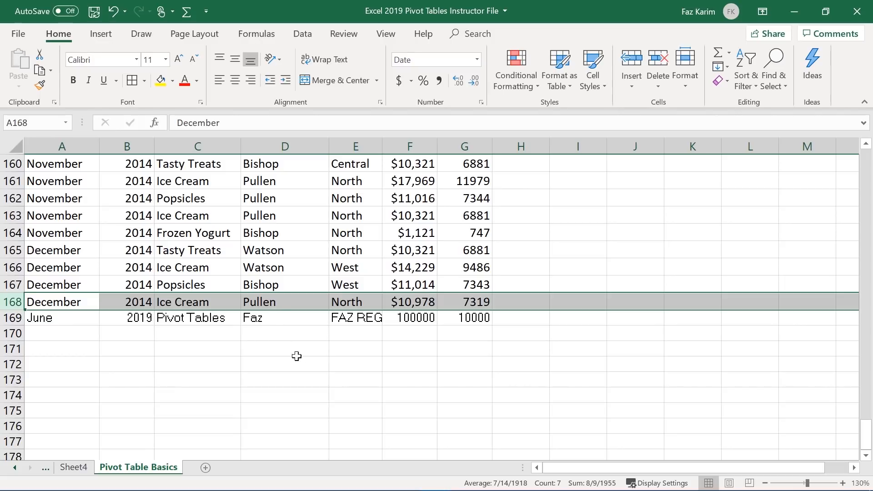
pyautogui.click(420, 303)
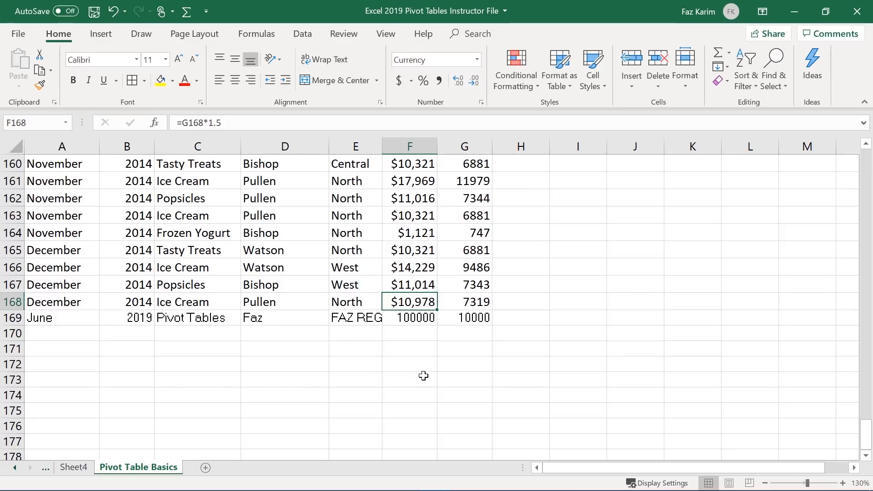
pyautogui.press('Delete')
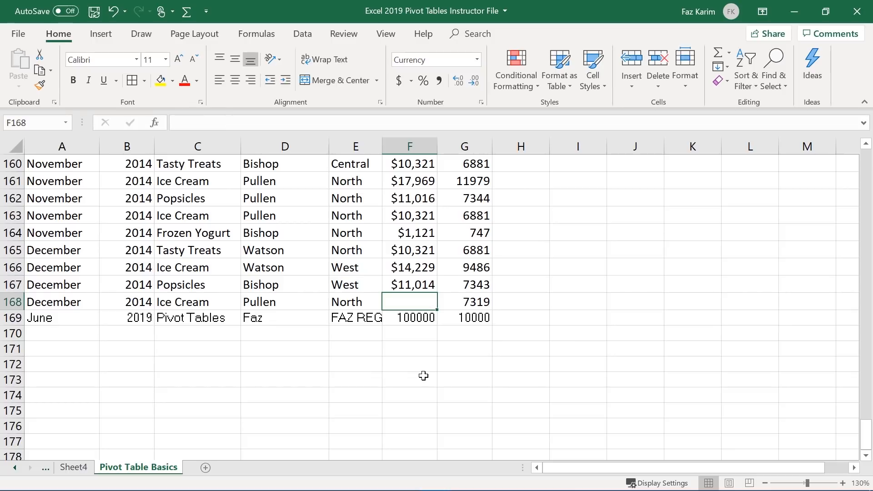
pyautogui.write('1978')
pyautogui.press('Return')
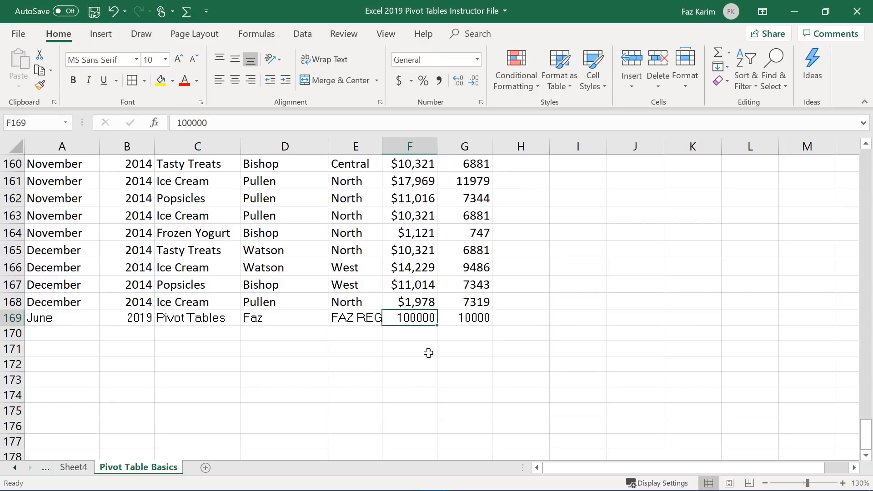
pyautogui.click(427, 302)
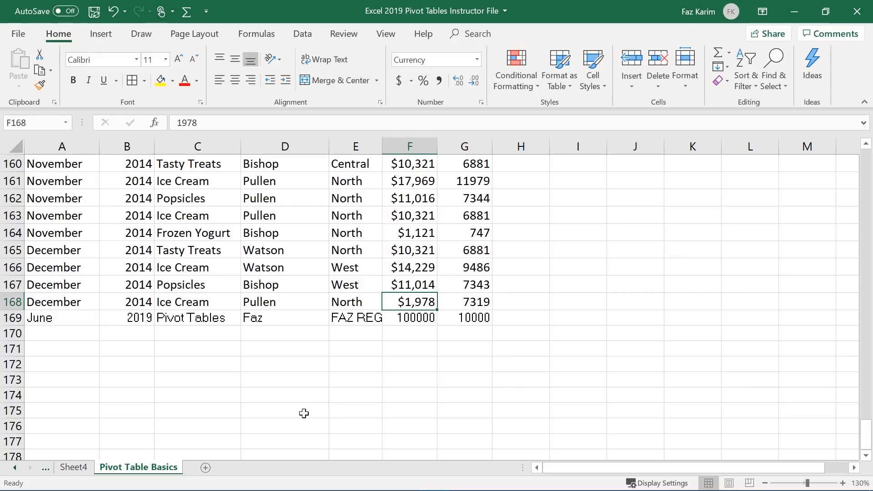
# Return to Sheet4 and refresh the pivot table from cell D6 to pick up the edited sales value
pyautogui.click(73, 466)
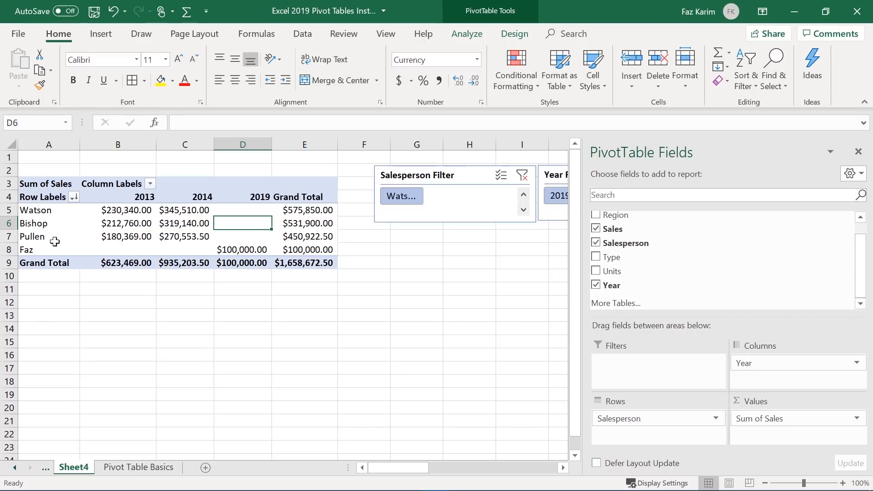
pyautogui.click(145, 467)
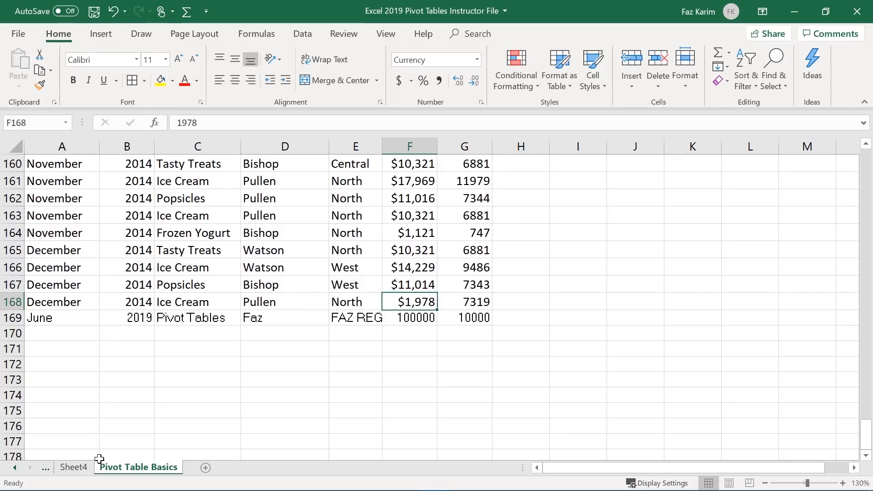
pyautogui.click(85, 468)
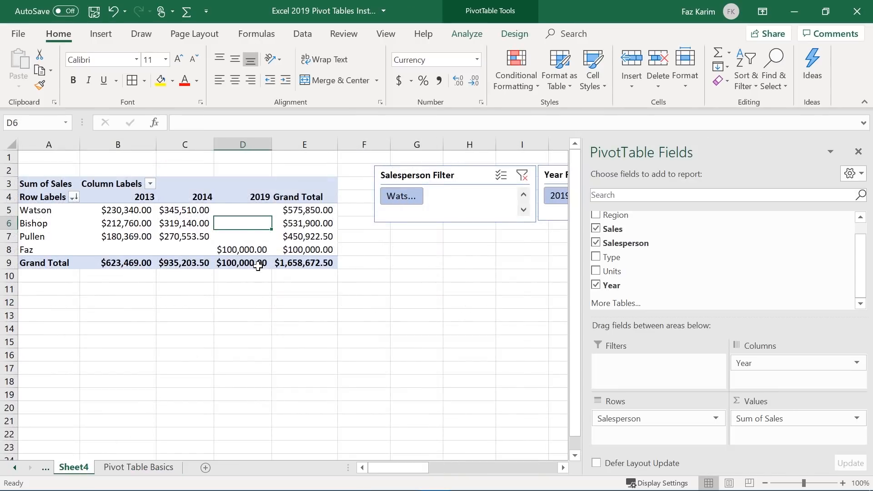
pyautogui.rightClick(260, 227)
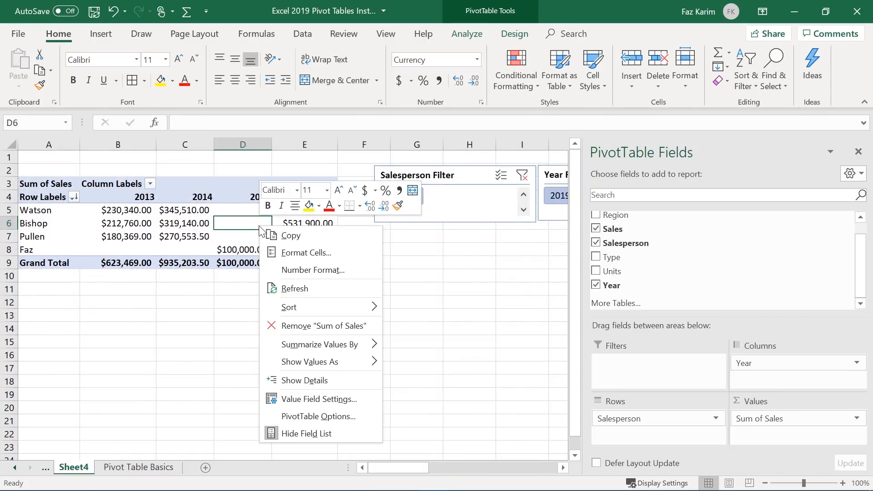
pyautogui.click(283, 288)
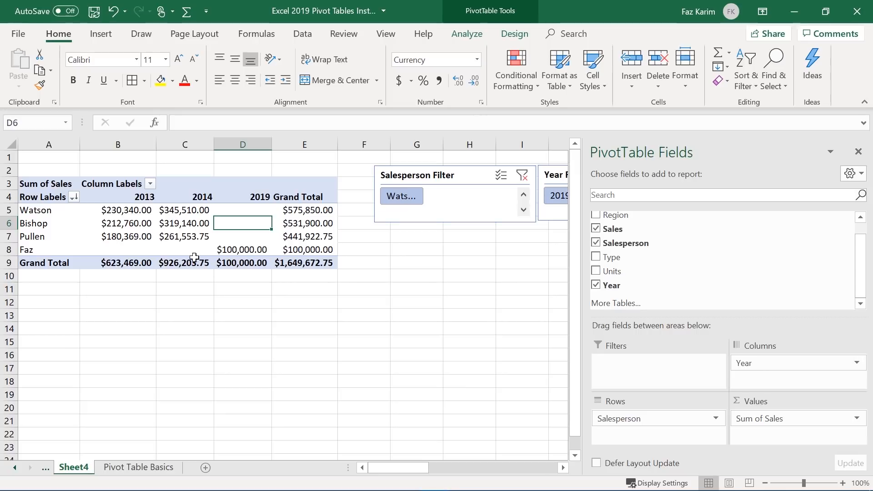
# Review the source records near the end of the Pivot Table Basics sheet, and return to Sheet4
pyautogui.moveTo(179, 257)
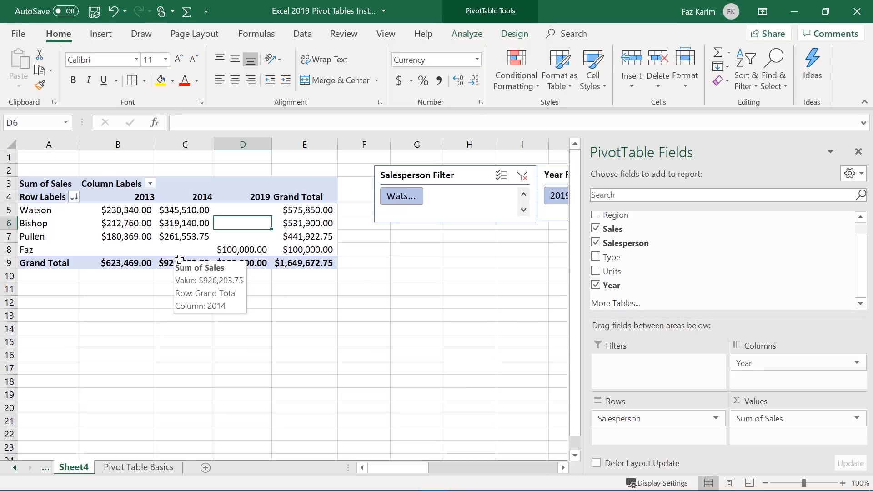
pyautogui.click(155, 468)
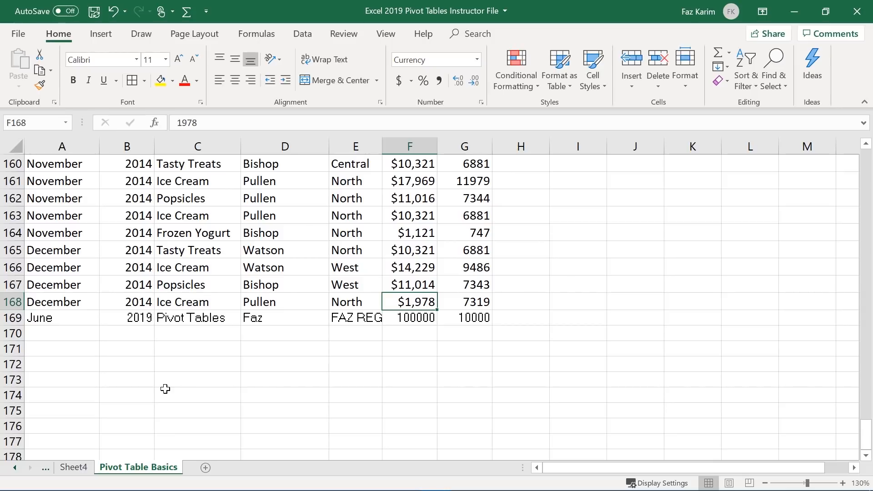
pyautogui.click(259, 286)
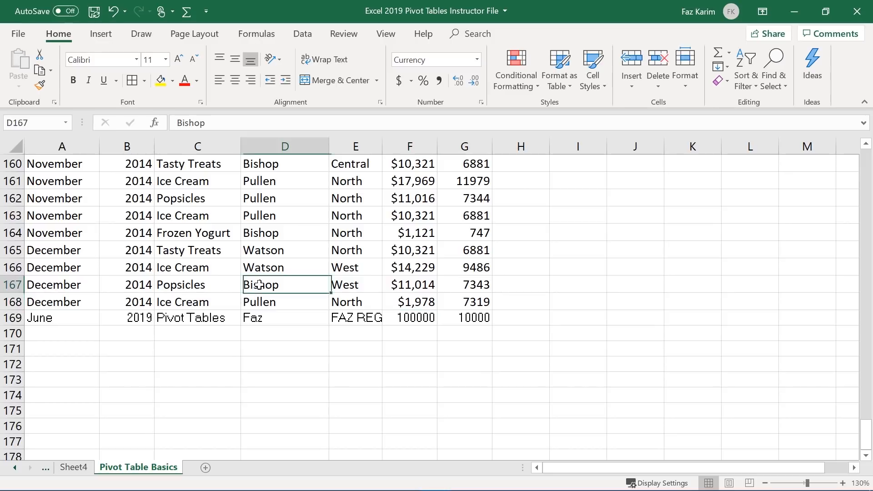
pyautogui.scroll(7, 258, 285)
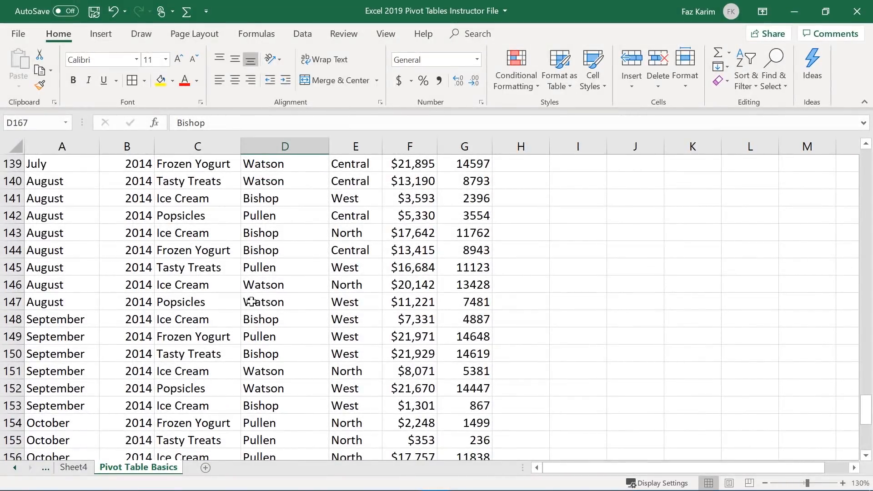
pyautogui.scroll(-6, 251, 301)
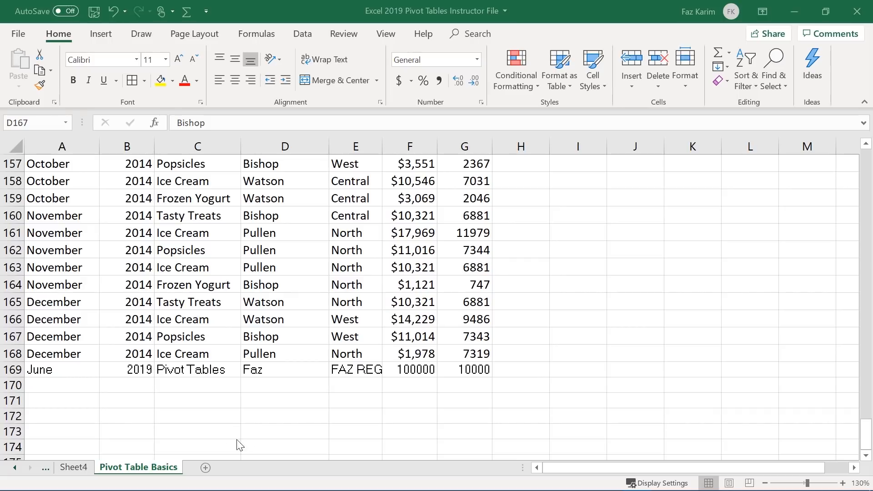
pyautogui.click(75, 468)
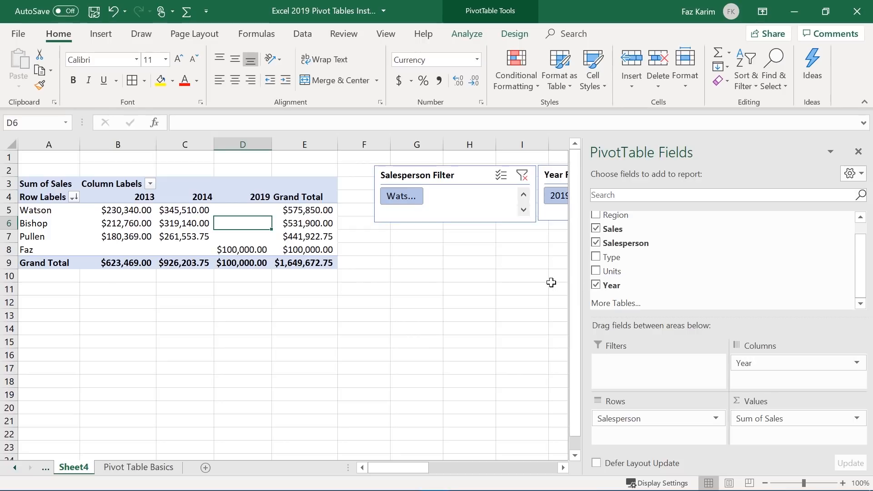
# Insert a clustered column PivotChart from the pivot table, place it beneath the slicers, and narrow the fields pane to make room
pyautogui.moveTo(582, 286); pyautogui.dragTo(698, 294)
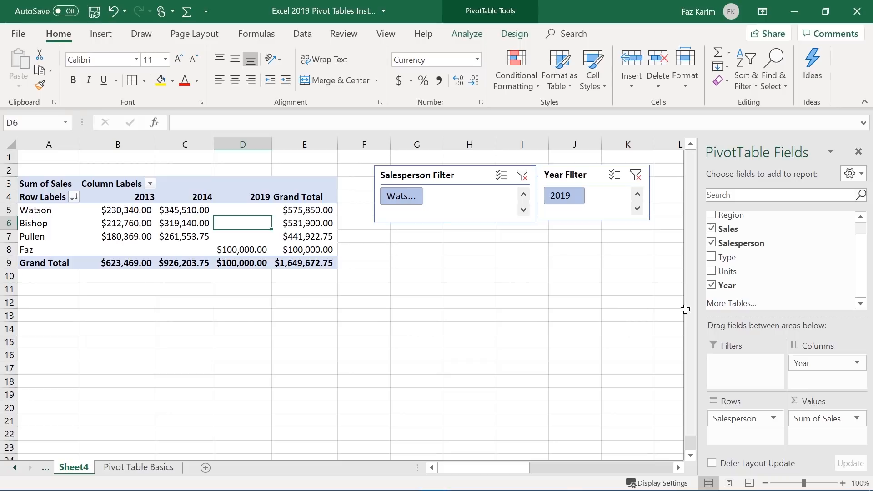
pyautogui.click(100, 37)
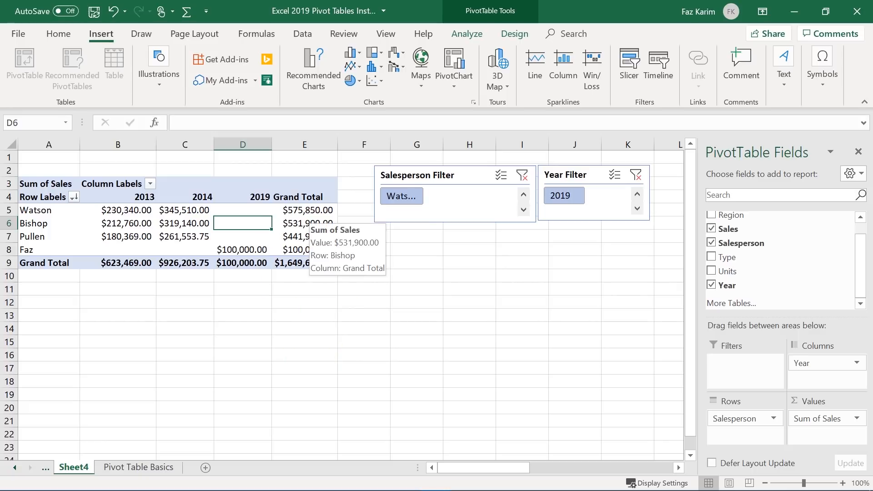
pyautogui.hotkey('alt', 'F1')
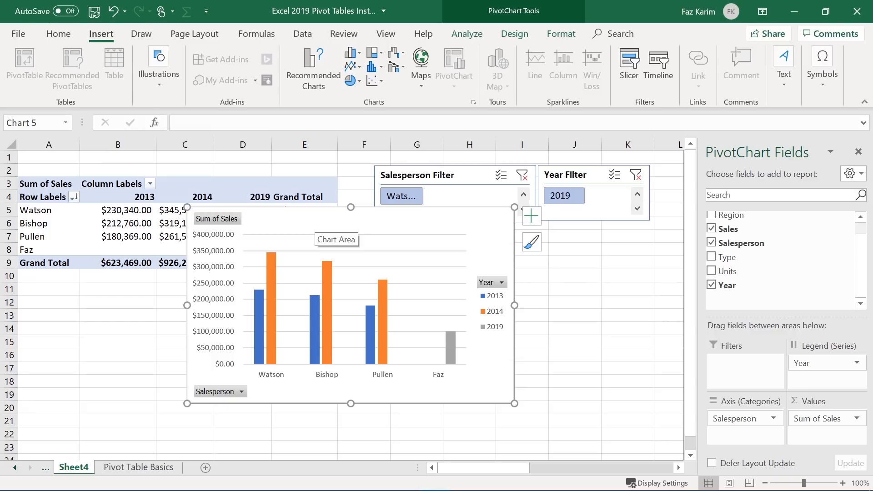
pyautogui.moveTo(325, 220); pyautogui.dragTo(500, 245)
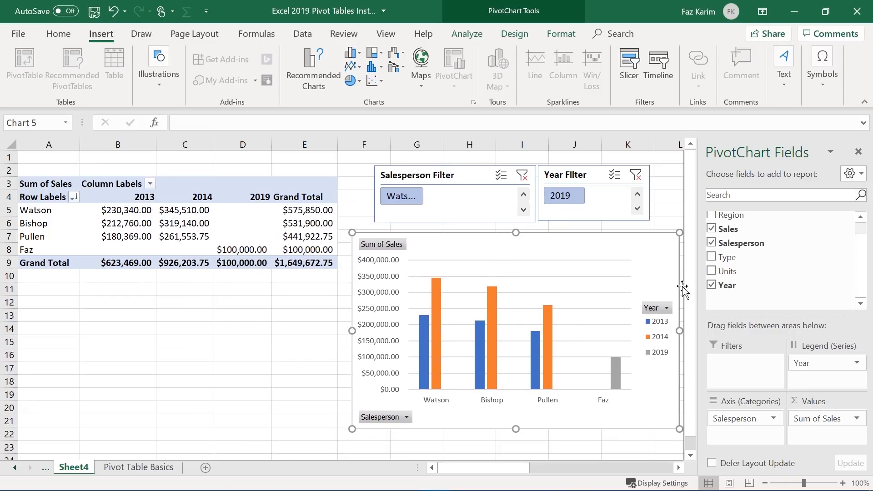
pyautogui.moveTo(696, 295); pyautogui.dragTo(839, 307)
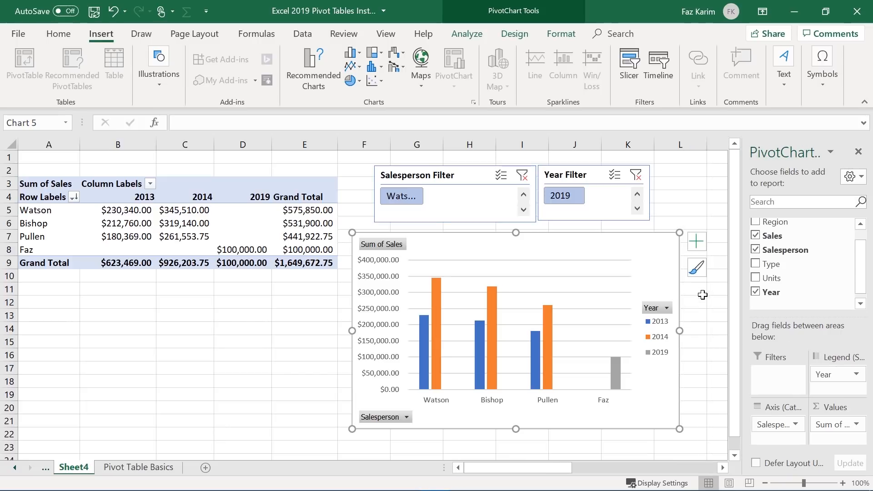
# Apply the grey gradient chart style with data labels to the PivotChart, and turn off its gridlines
pyautogui.click(703, 264)
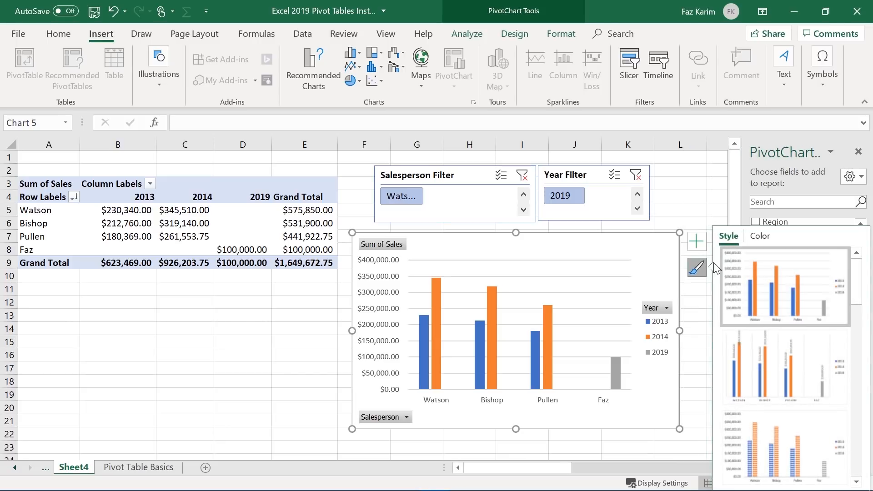
pyautogui.moveTo(855, 283); pyautogui.dragTo(855, 320)
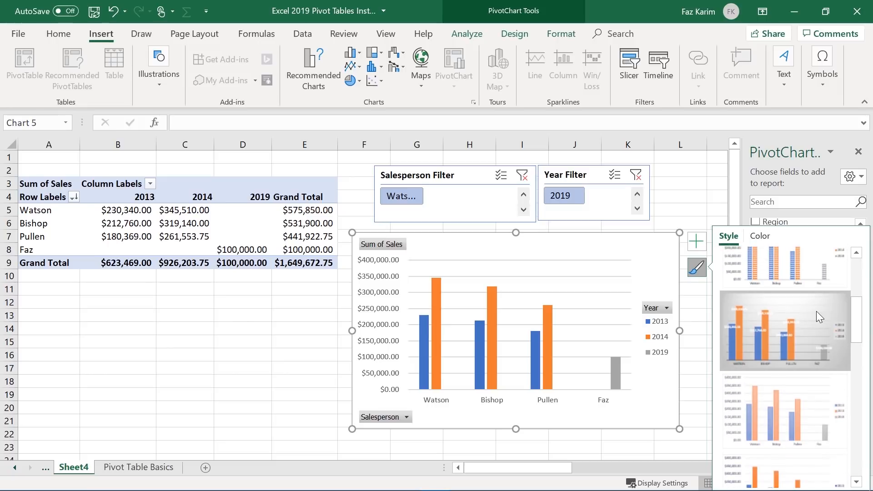
pyautogui.click(696, 243)
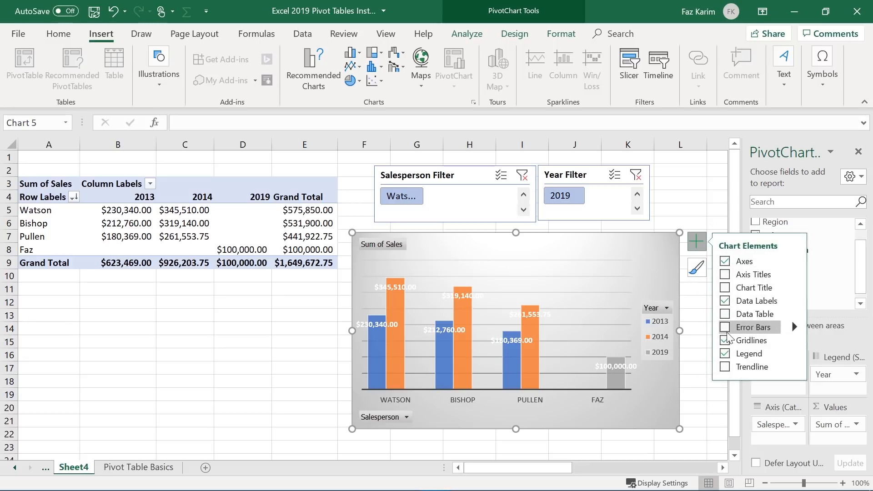
pyautogui.click(724, 340)
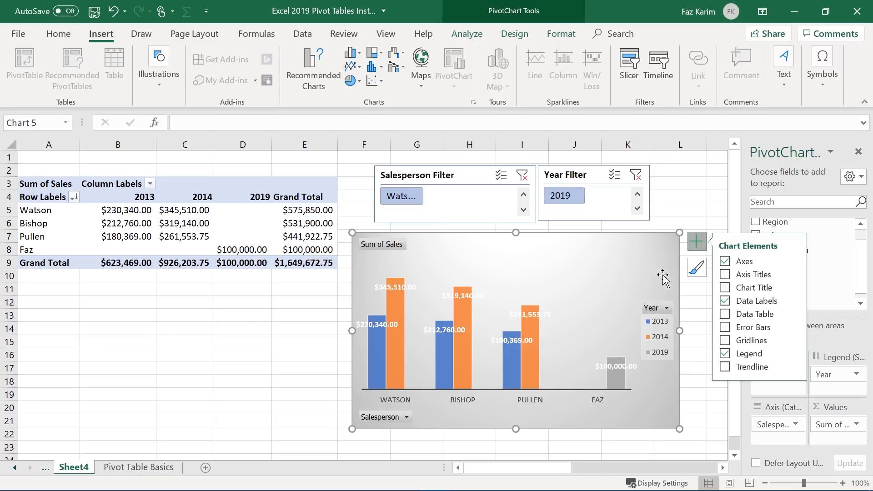
# Recolour the PivotChart with the dark-to-light monochromatic green palette, and hide its value field buttons
pyautogui.click(697, 268)
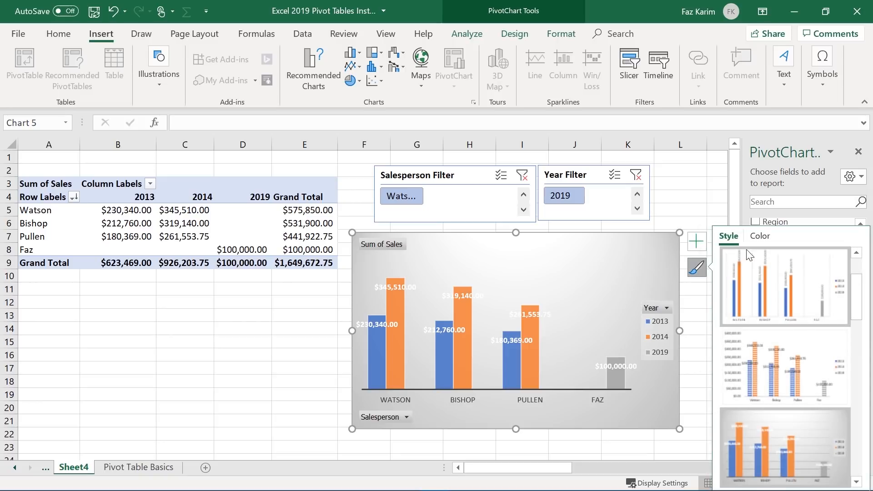
pyautogui.click(760, 235)
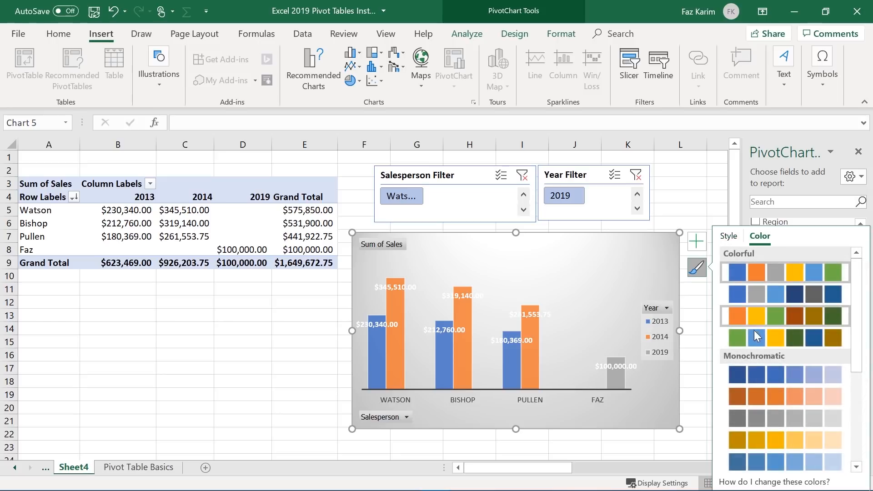
pyautogui.scroll(-4, 748, 391)
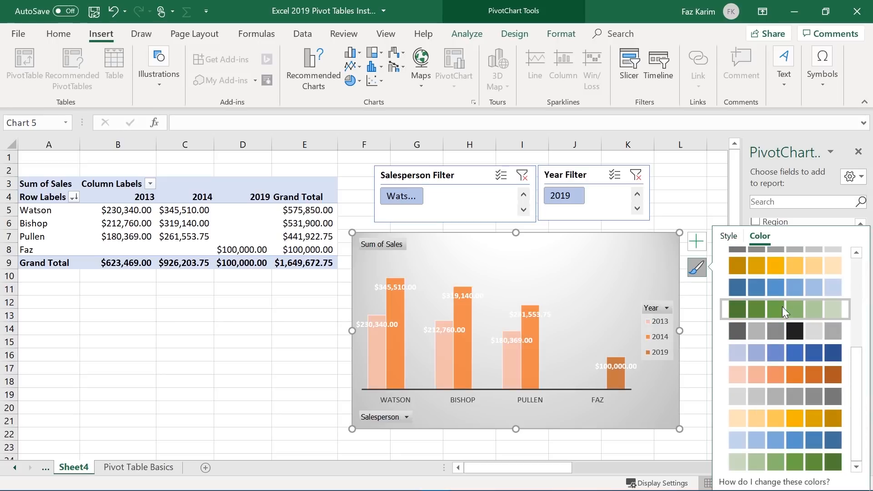
pyautogui.click(784, 304)
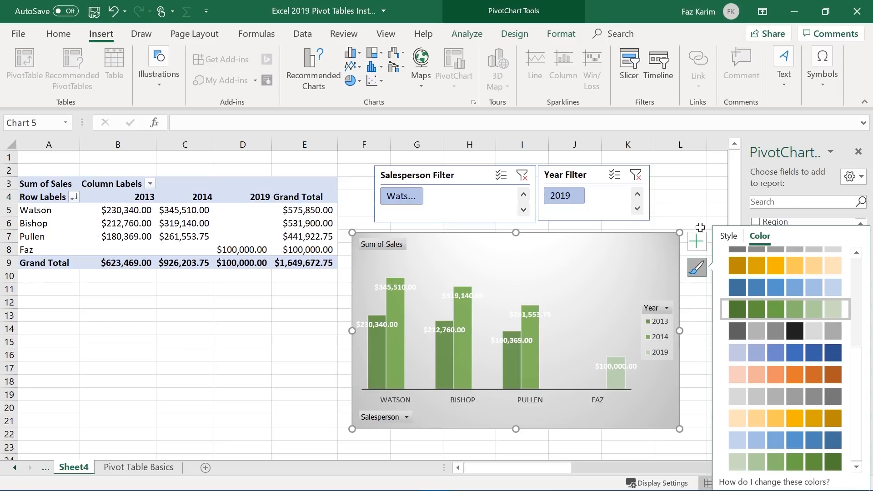
pyautogui.rightClick(380, 245)
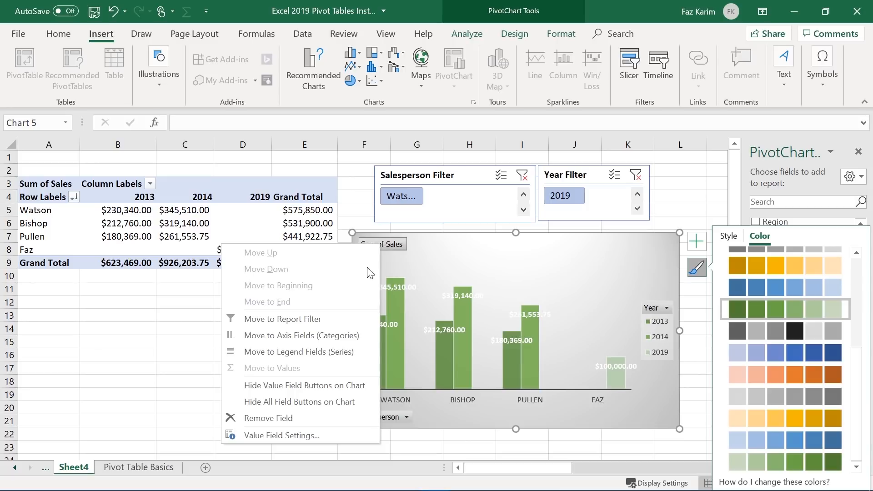
pyautogui.click(298, 385)
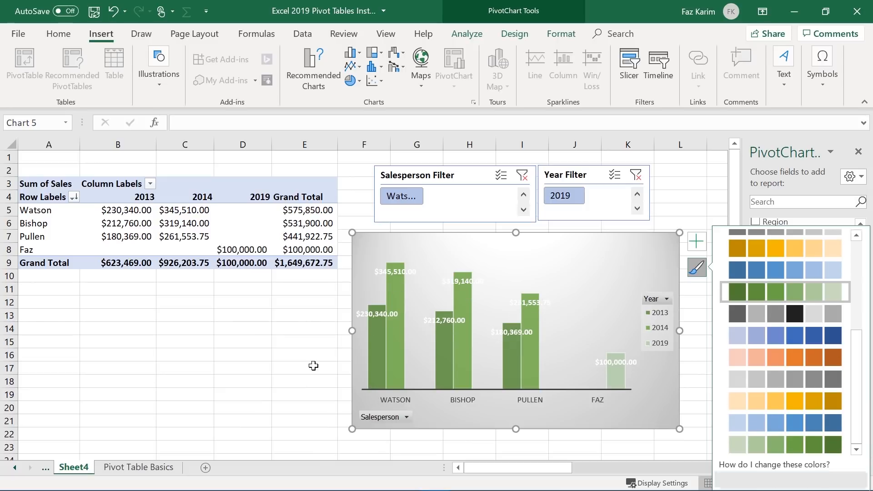
# Filter the PivotChart to the first salesperson with the Salesperson slicer, clear that filter, and deselect the chart
pyautogui.click(406, 200)
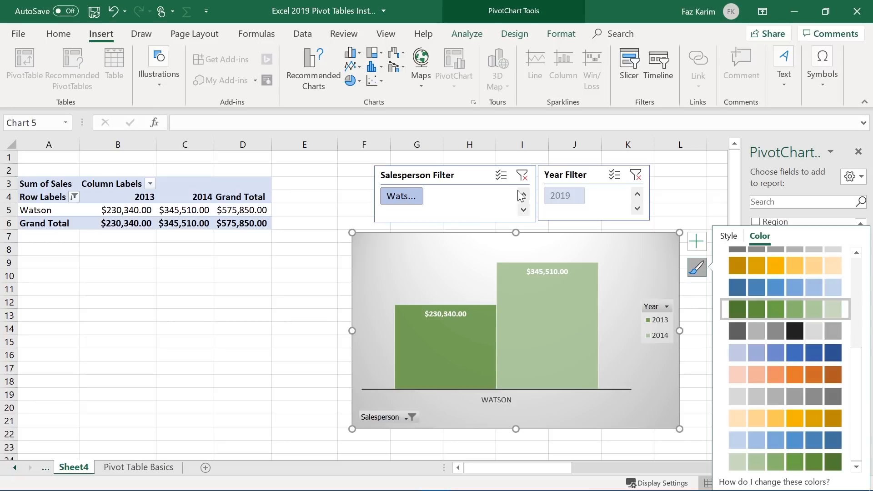
pyautogui.click(522, 175)
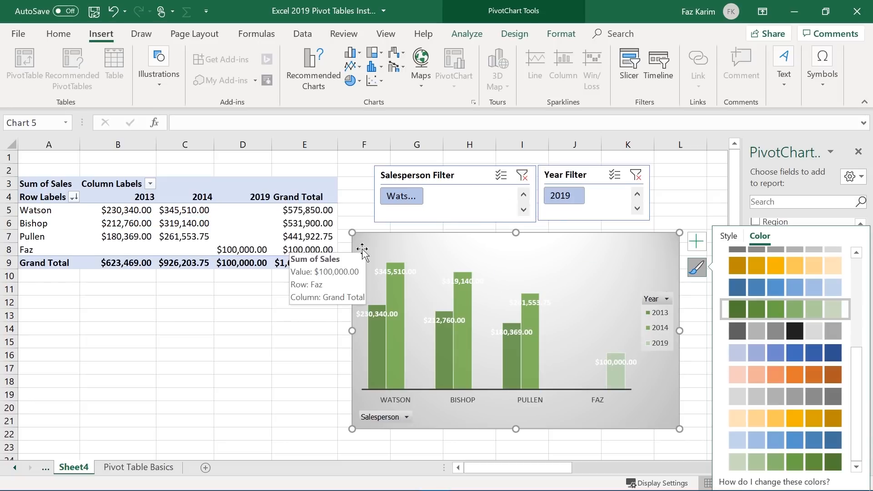
pyautogui.click(696, 241)
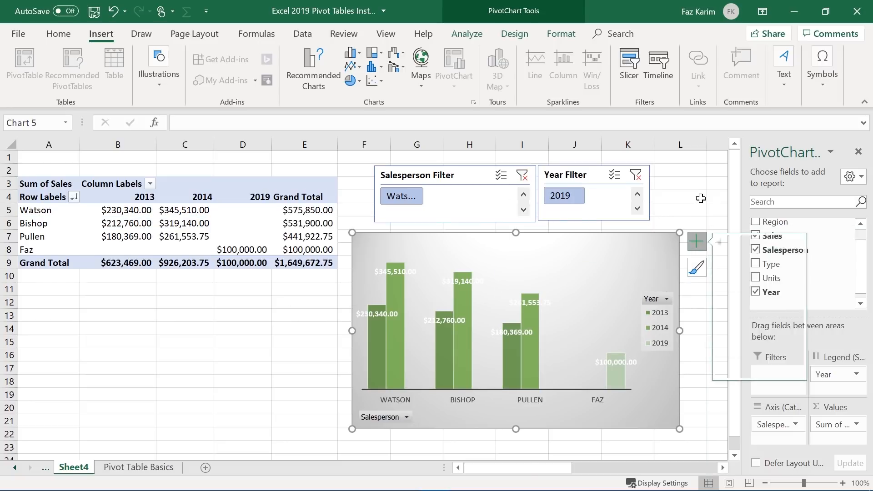
pyautogui.click(700, 200)
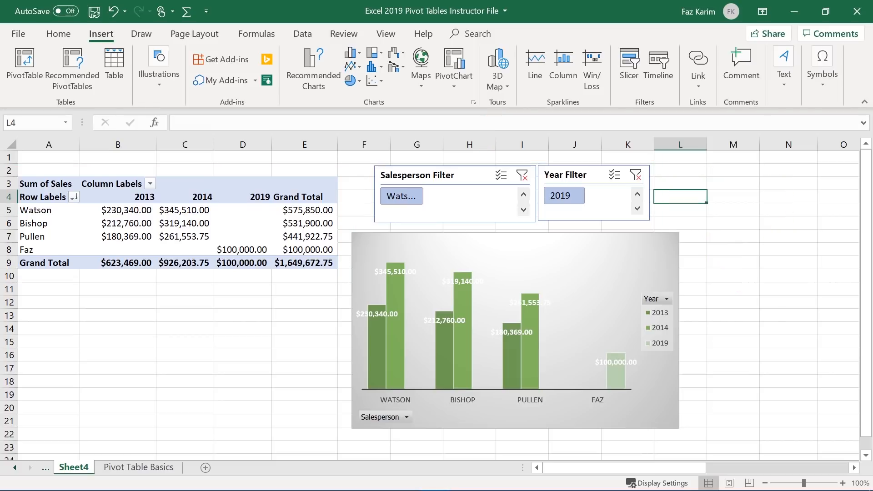
# Rename the PivotChart as Top Selling Salesperson
pyautogui.click(567, 254)
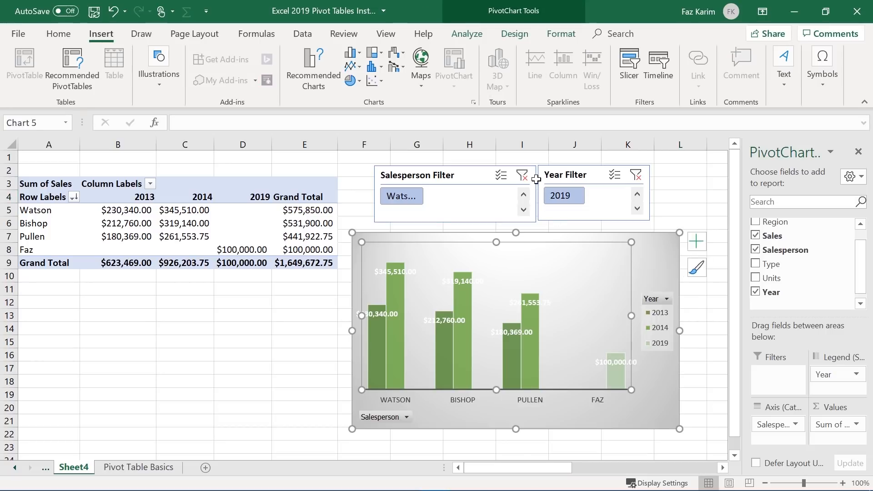
pyautogui.click(478, 33)
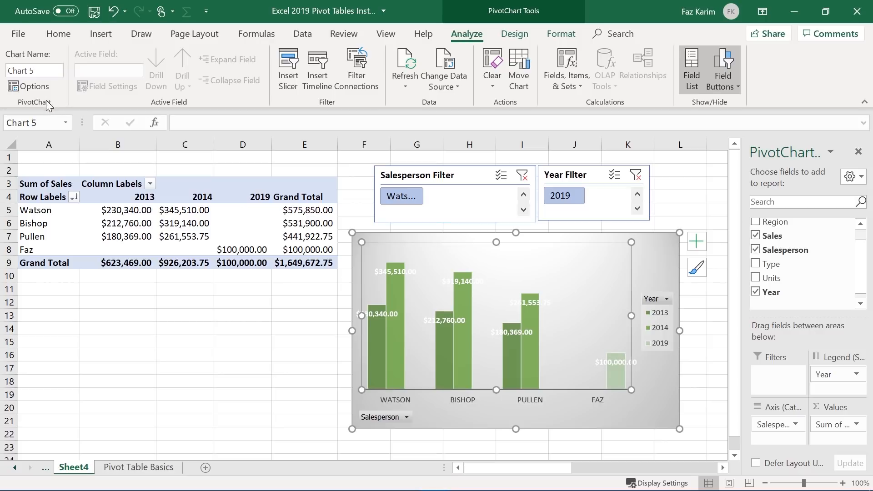
pyautogui.click(45, 71)
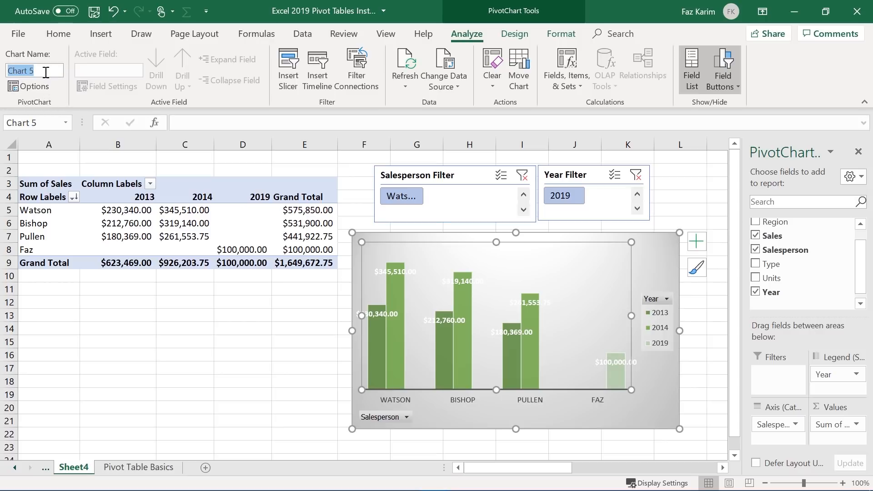
pyautogui.press('BackSpace')
pyautogui.write('Top Selling Salesperson')
pyautogui.press('Return')
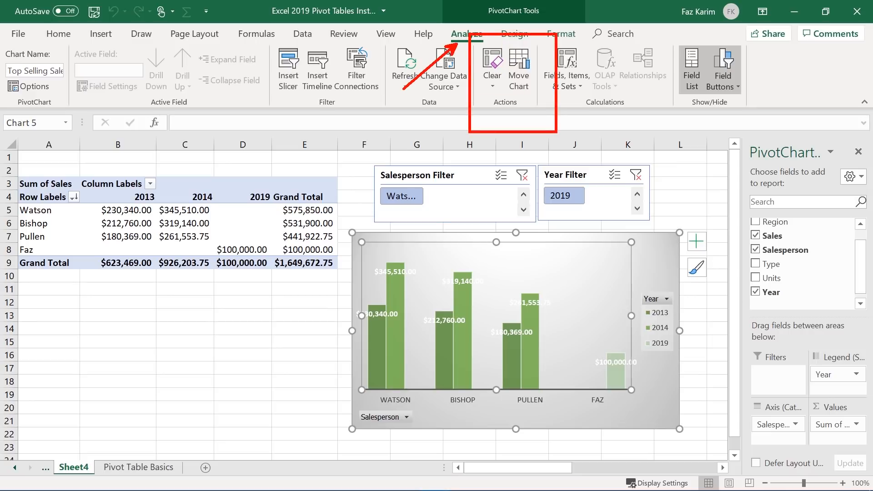
# Move the PivotChart to a new sheet named Top Selling Sales Person Chart
pyautogui.click(518, 84)
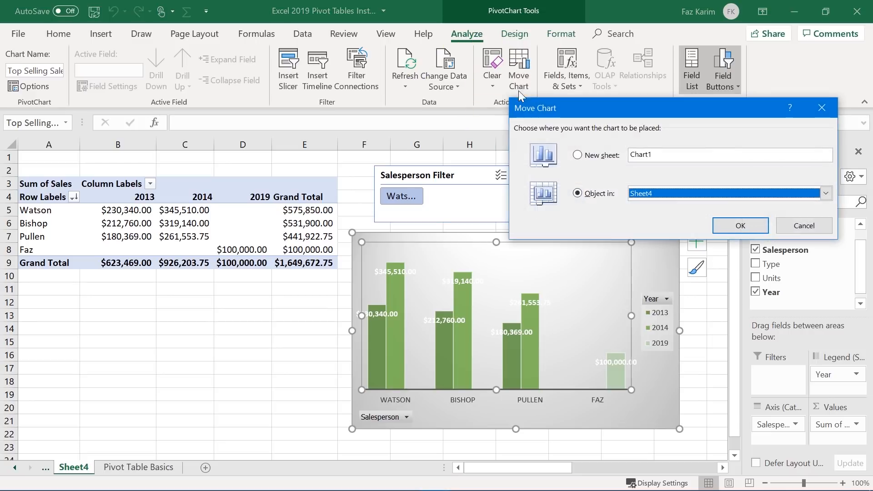
pyautogui.click(663, 154)
pyautogui.press('BackSpace')
pyautogui.press('BackSpace')
pyautogui.press('BackSpace')
pyautogui.press('BackSpace')
pyautogui.press('BackSpace')
pyautogui.press('BackSpace')
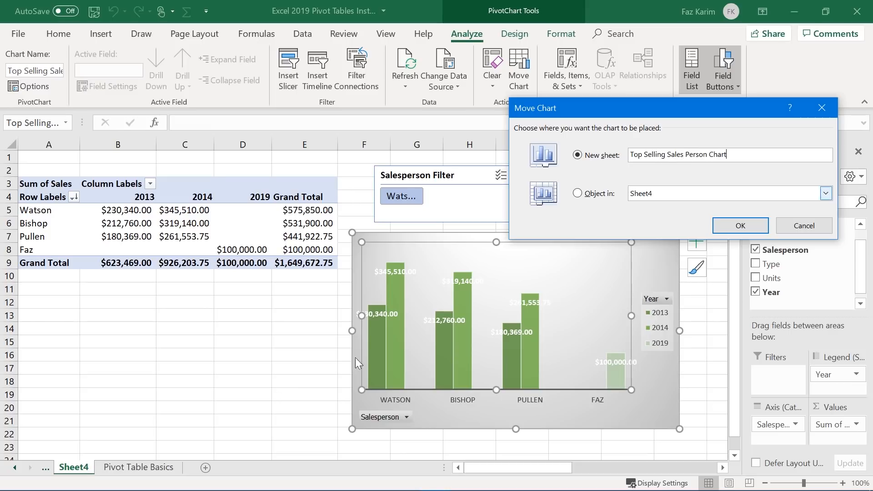
pyautogui.click(737, 227)
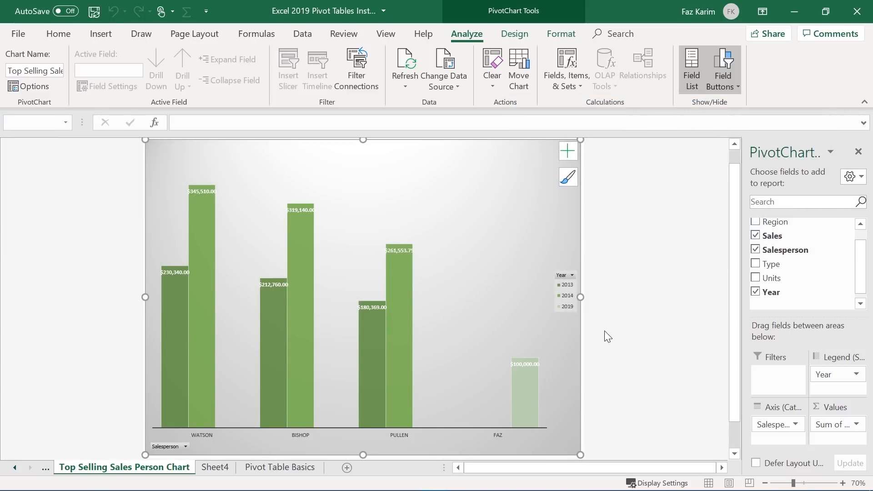
# Check the print preview of the Top Selling Sales Person Chart sheet, and return to the chart without printing
pyautogui.moveTo(592, 335); pyautogui.dragTo(627, 296)
pyautogui.write('CTRL + P')
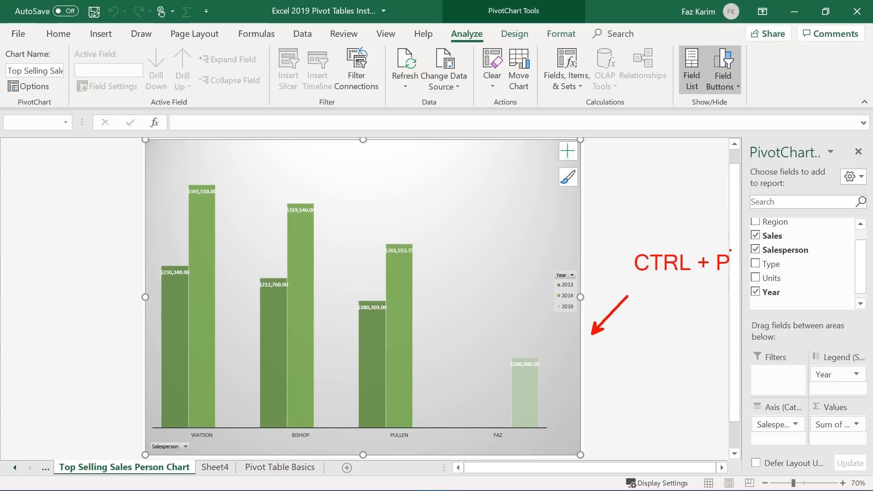
pyautogui.press('Escape')
pyautogui.hotkey('ctrl', 'p')
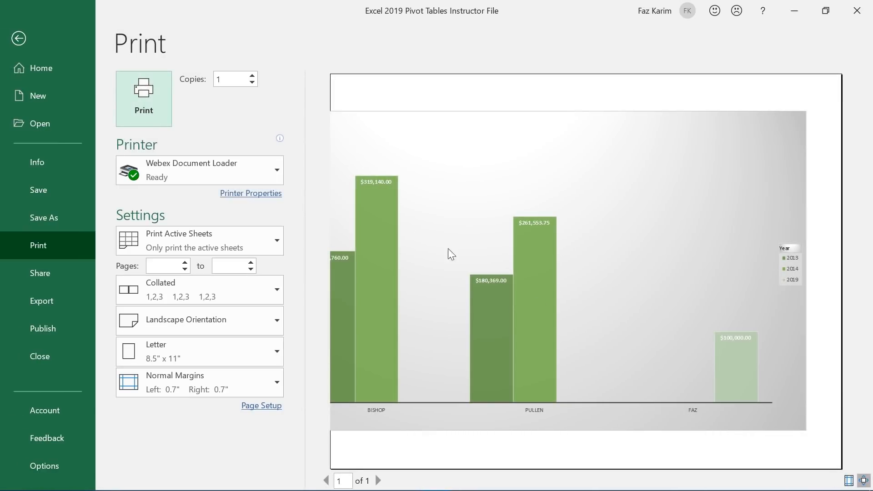
pyautogui.click(18, 39)
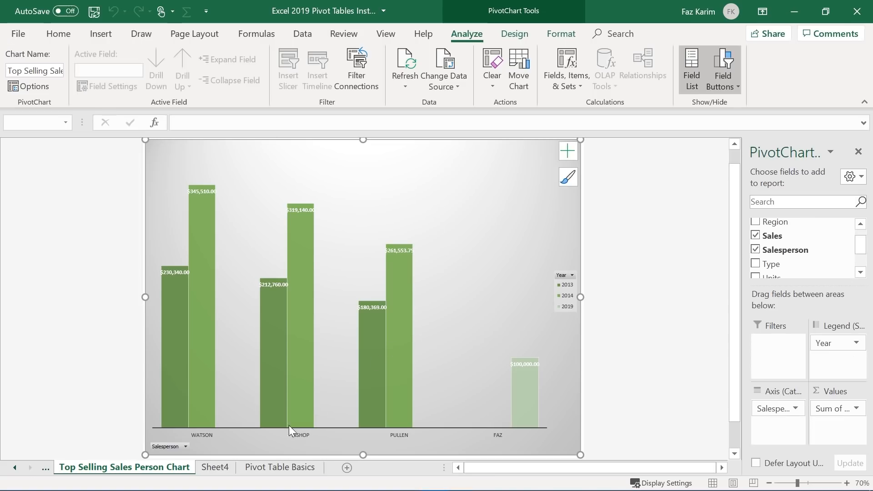
# Review the chart types available for a PivotChart of the Sheet4 pivot table, and leave without inserting one
pyautogui.click(256, 469)
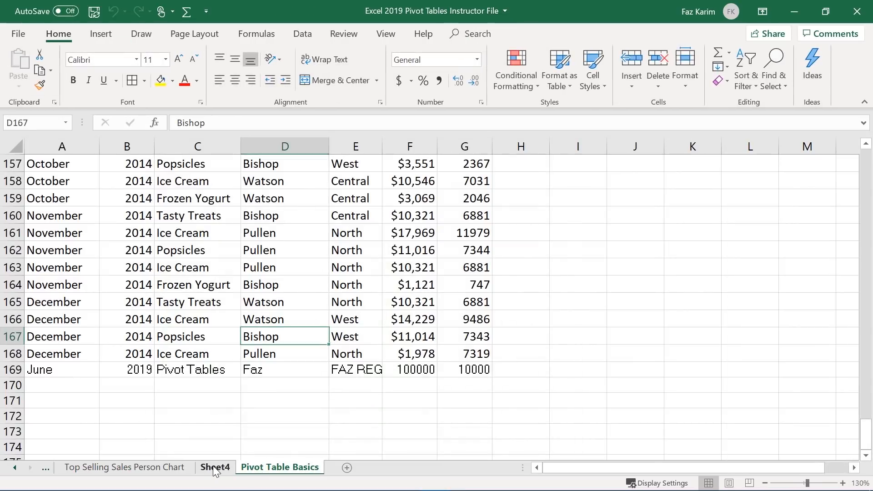
pyautogui.click(215, 468)
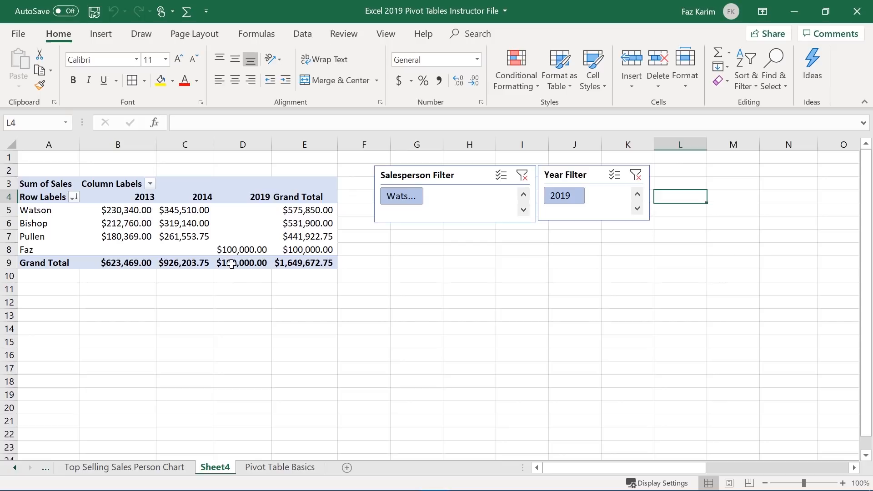
pyautogui.moveTo(237, 243)
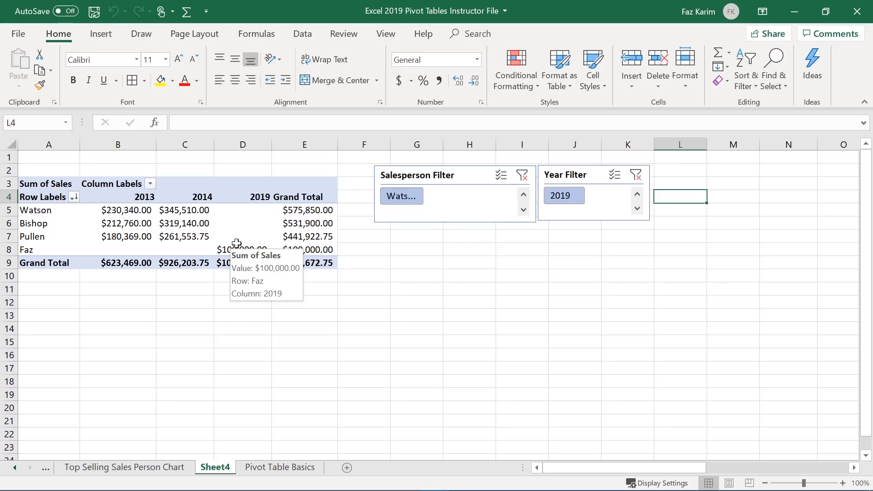
pyautogui.click(229, 223)
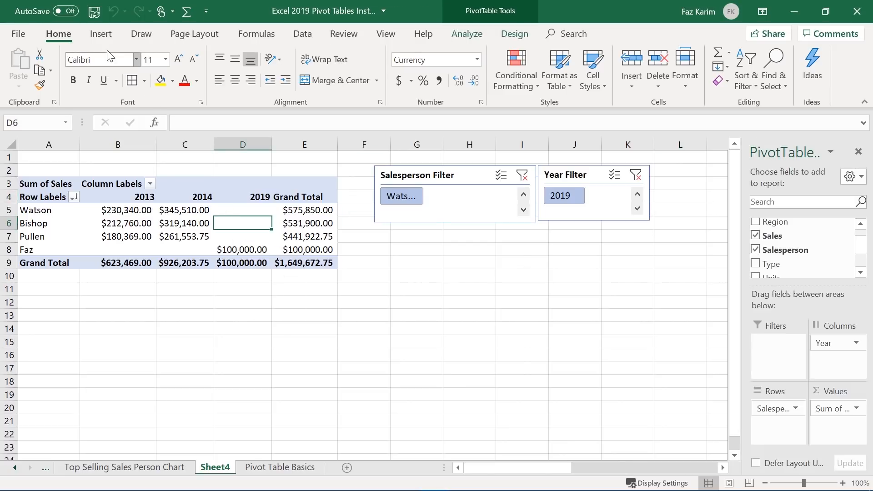
pyautogui.click(100, 35)
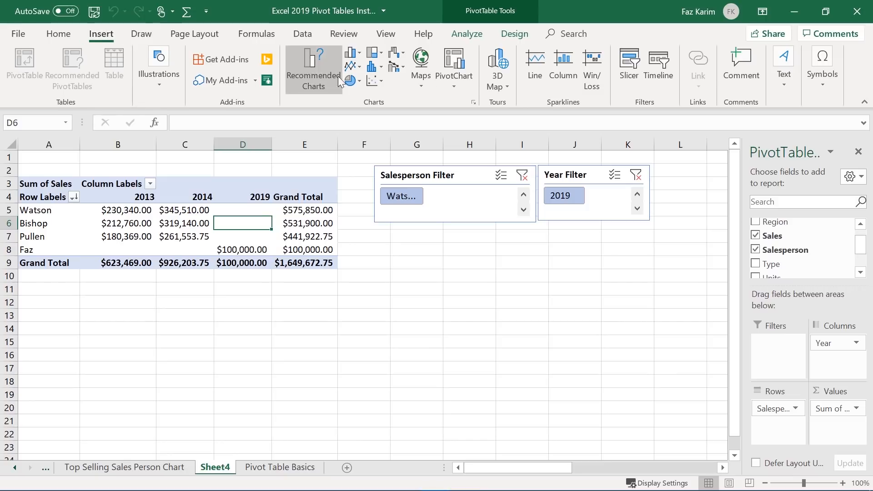
pyautogui.click(459, 81)
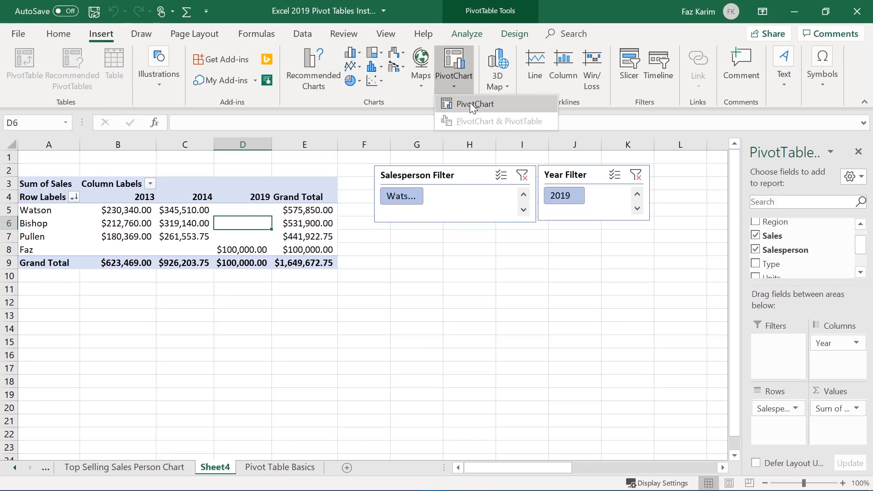
pyautogui.click(473, 104)
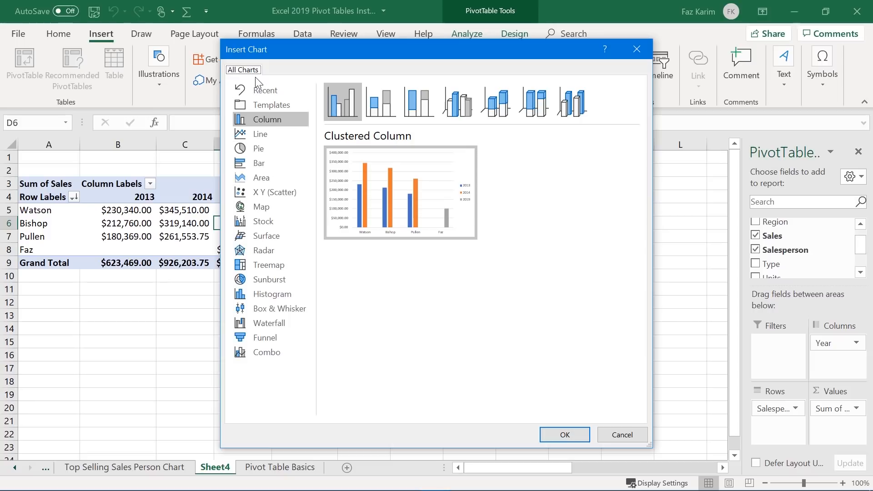
pyautogui.click(636, 50)
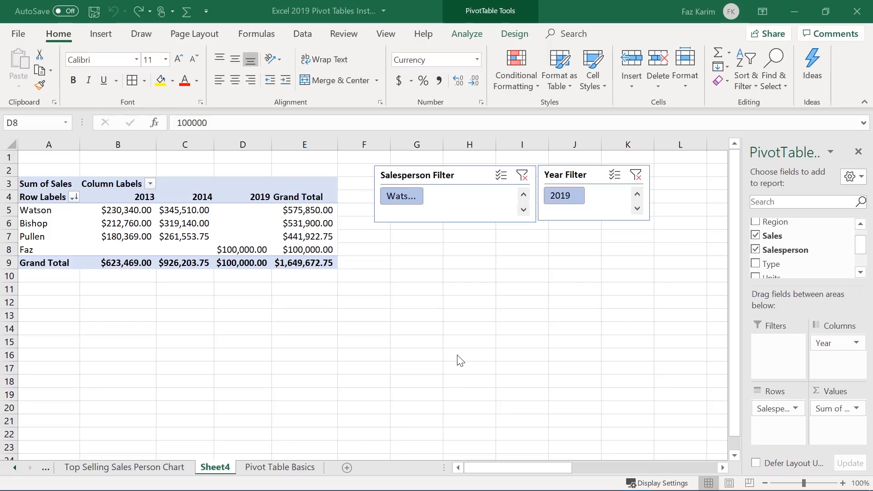
# Return to the start of the sales data on the Pivot Table Basics sheet and examine its column headings and first records
pyautogui.click(299, 465)
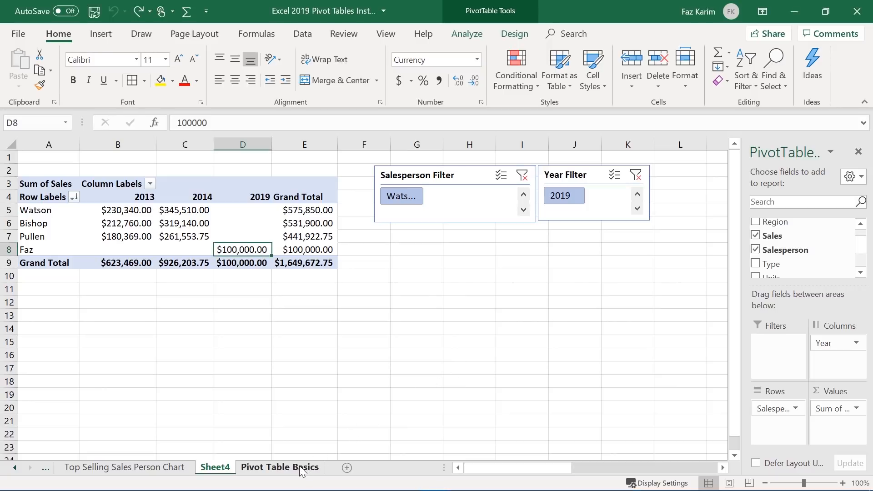
pyautogui.click(299, 465)
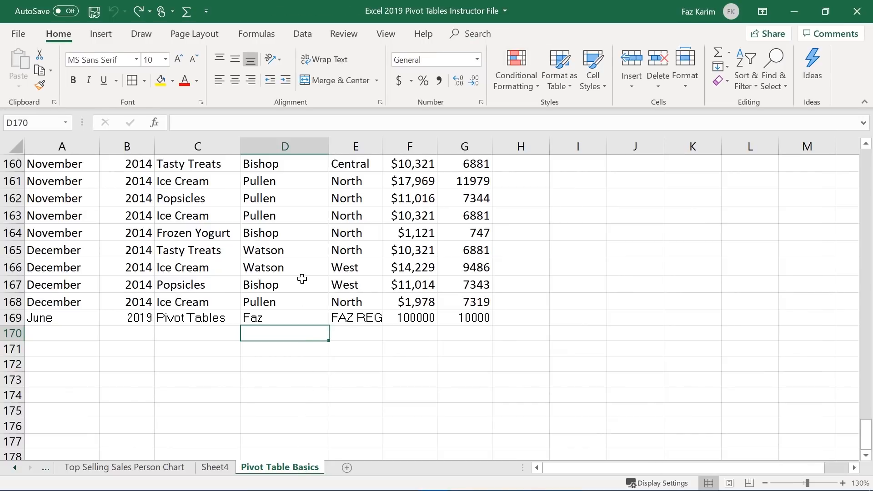
pyautogui.click(298, 264)
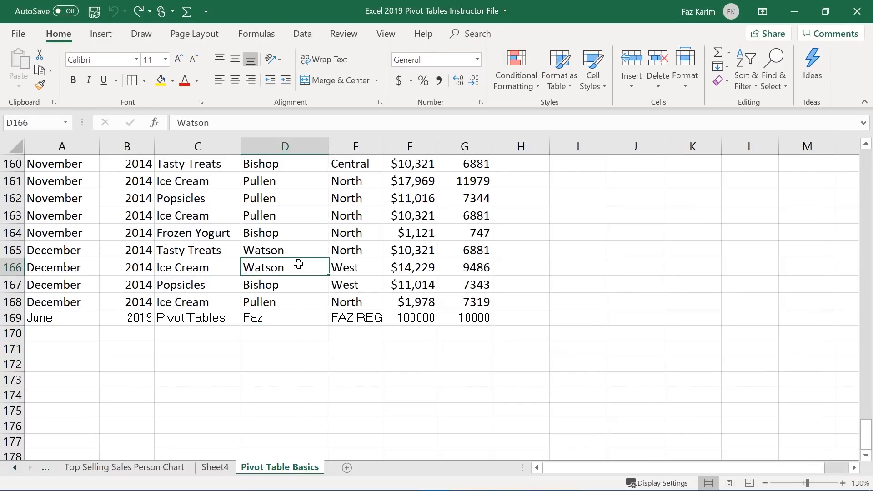
pyautogui.scroll(3, 300, 284)
pyautogui.scroll(9, 301, 299)
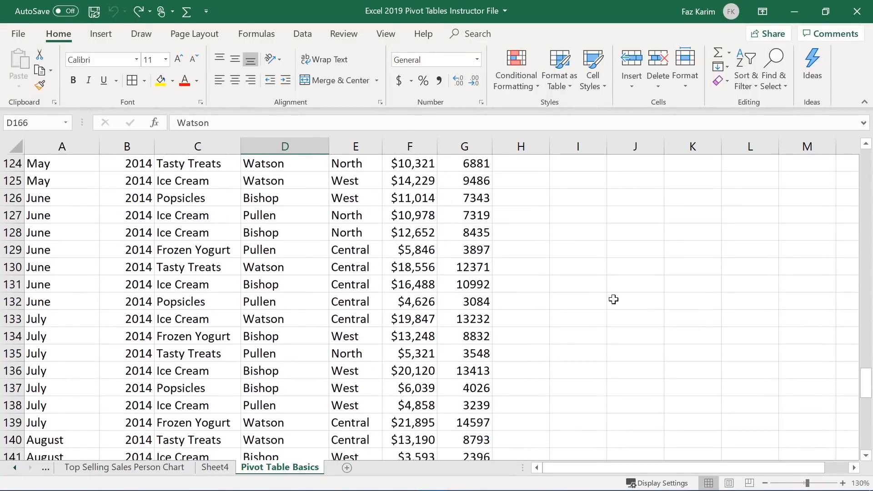
pyautogui.moveTo(864, 382); pyautogui.dragTo(861, 116)
pyautogui.click(73, 242)
pyautogui.click(132, 243)
pyautogui.click(191, 243)
pyautogui.click(84, 245)
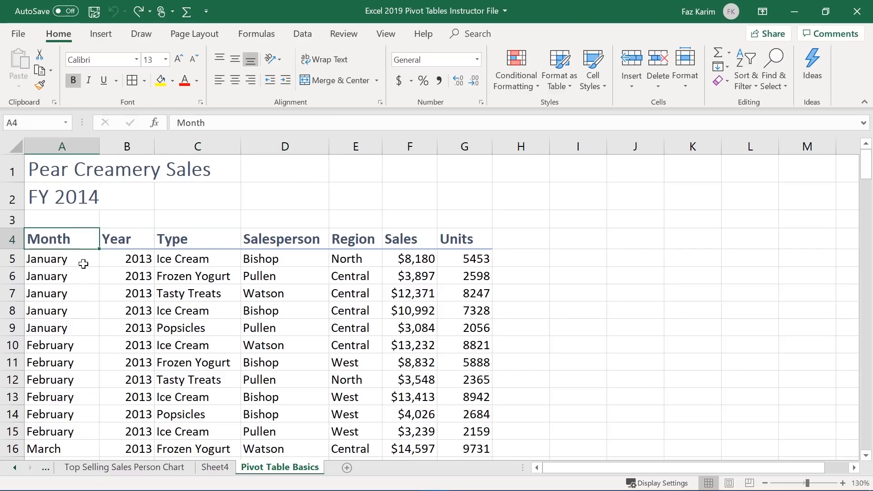
pyautogui.click(83, 265)
pyautogui.click(82, 280)
pyautogui.click(79, 309)
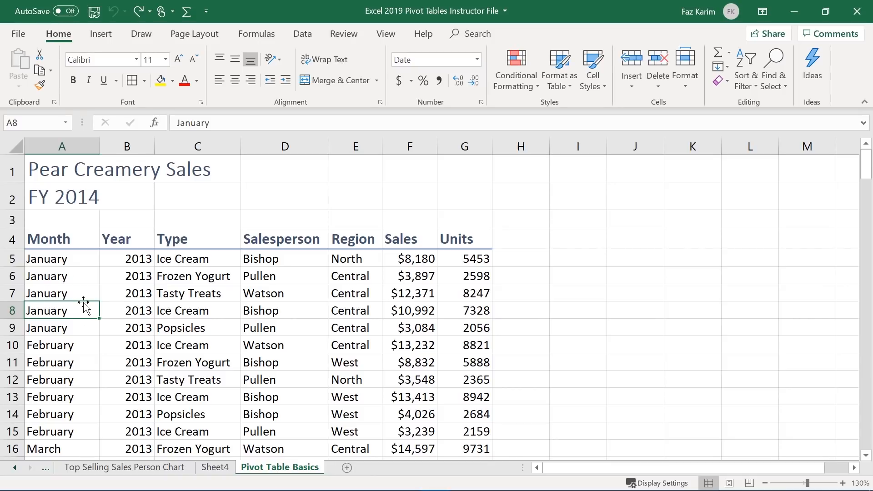
pyautogui.click(99, 36)
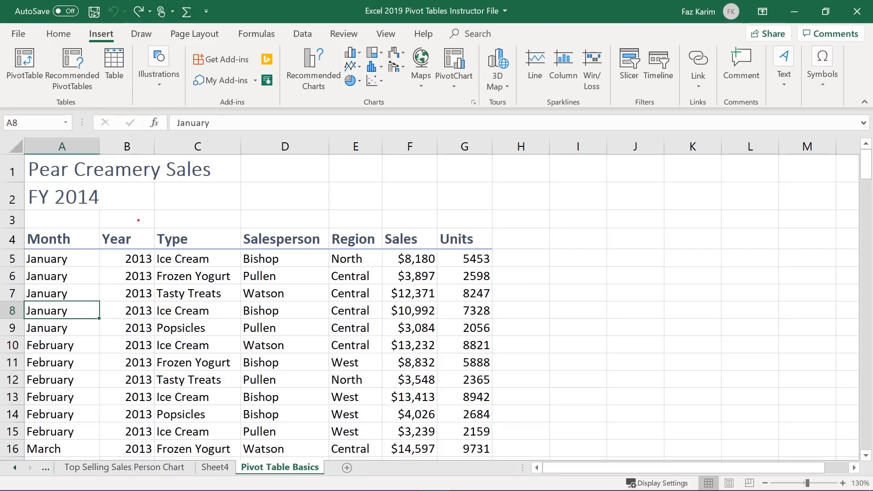
pyautogui.moveTo(112, 83); pyautogui.dragTo(114, 62)
pyautogui.moveTo(19, 223)
pyautogui.mouseDown()
pyautogui.moveTo(129, 258)
pyautogui.moveTo(200, 262)
pyautogui.moveTo(502, 253)
pyautogui.mouseUp()
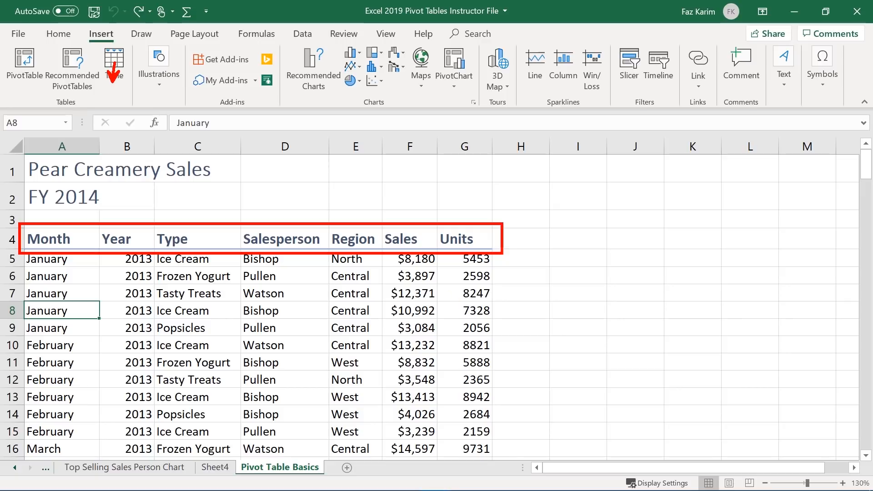
pyautogui.moveTo(348, 224)
pyautogui.mouseDown()
pyautogui.moveTo(381, 195)
pyautogui.moveTo(406, 218)
pyautogui.mouseUp()
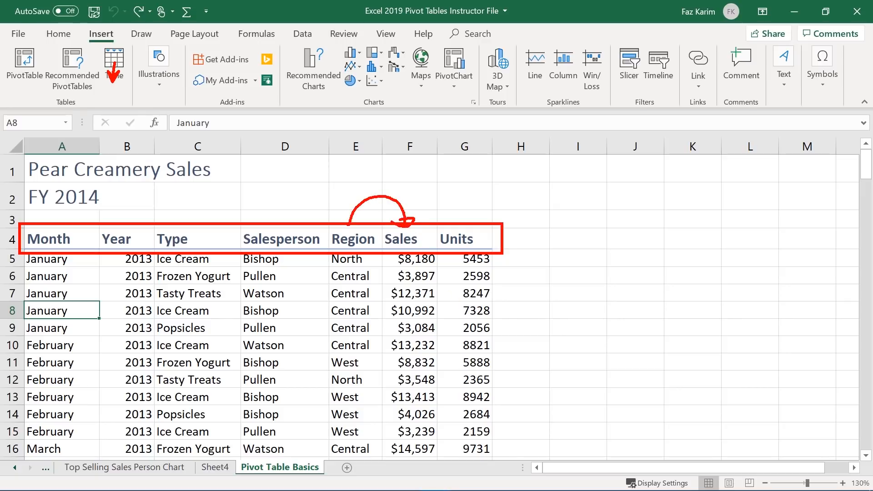
pyautogui.moveTo(348, 225)
pyautogui.mouseDown()
pyautogui.moveTo(353, 231)
pyautogui.moveTo(360, 219)
pyautogui.mouseUp()
pyautogui.press('Escape')
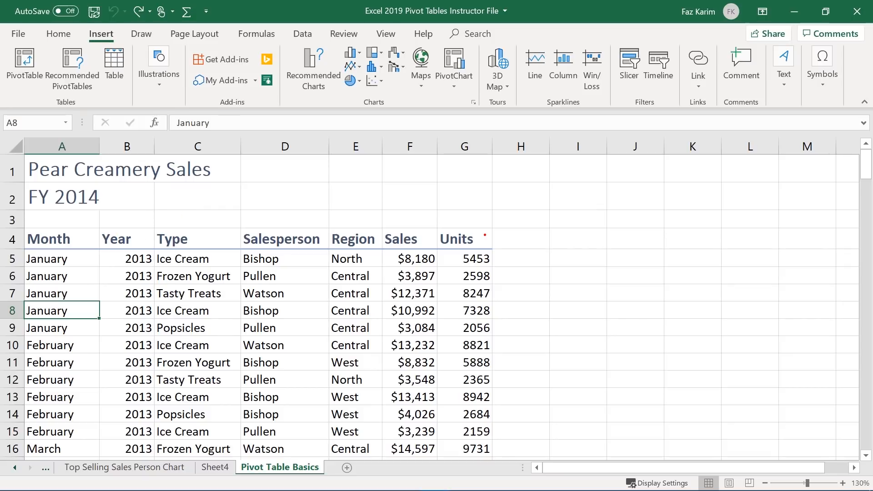
pyautogui.moveTo(311, 224); pyautogui.dragTo(350, 221)
pyautogui.moveTo(485, 240)
pyautogui.mouseDown()
pyautogui.moveTo(554, 254)
pyautogui.moveTo(494, 287)
pyautogui.moveTo(508, 295)
pyautogui.moveTo(499, 268)
pyautogui.mouseUp()
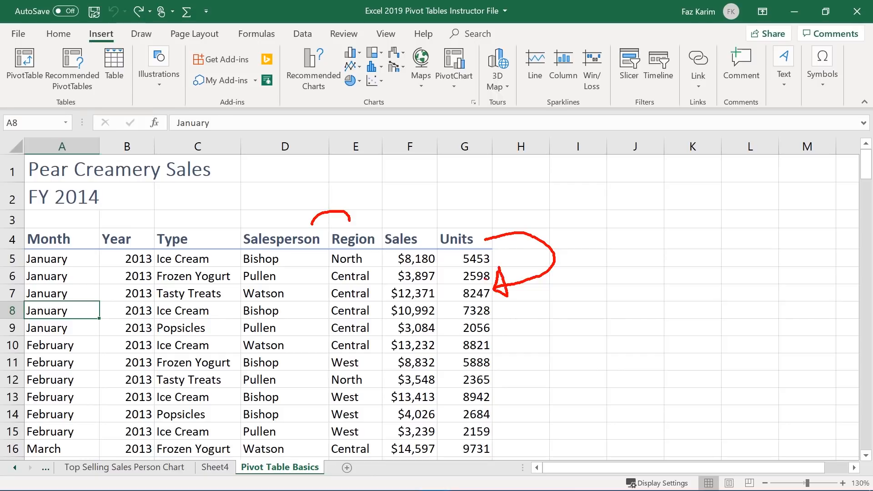
pyautogui.moveTo(373, 233); pyautogui.dragTo(372, 197)
pyautogui.moveTo(143, 198); pyautogui.dragTo(161, 230)
pyautogui.moveTo(152, 221); pyautogui.dragTo(162, 220)
pyautogui.press('Escape')
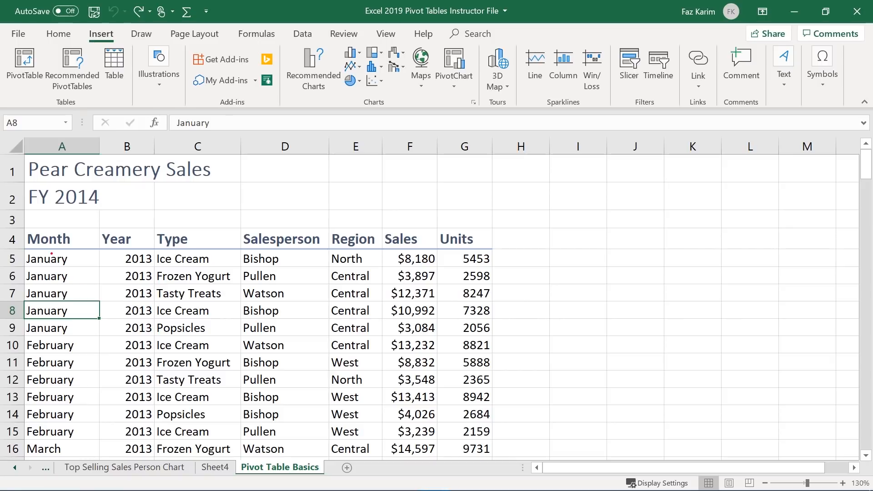
pyautogui.moveTo(21, 245)
pyautogui.mouseDown()
pyautogui.moveTo(109, 324)
pyautogui.moveTo(309, 443)
pyautogui.moveTo(471, 441)
pyautogui.moveTo(474, 456)
pyautogui.mouseUp()
pyautogui.moveTo(320, 357); pyautogui.dragTo(383, 402)
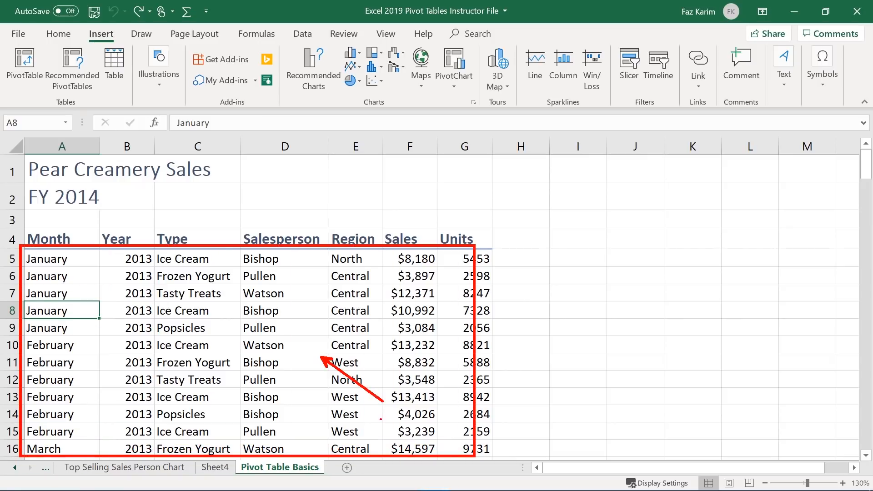
pyautogui.press('Escape')
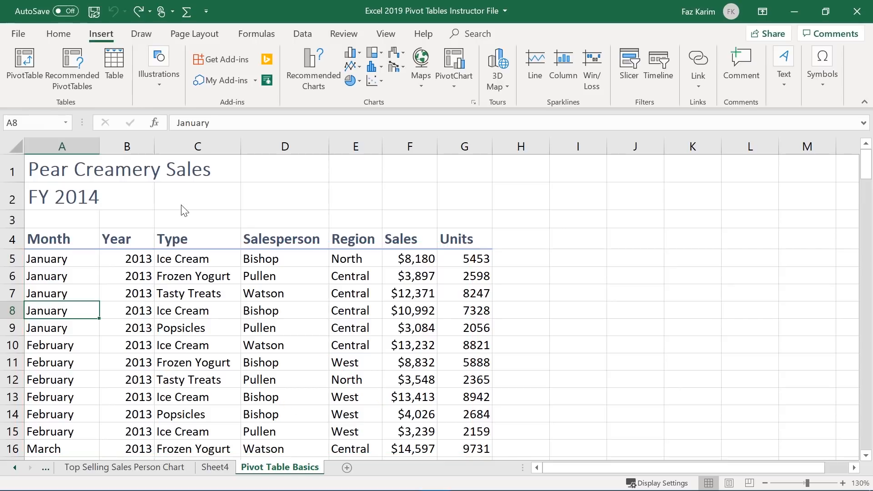
# Convert the sales data range A4:G169 on the Pivot Table Basics sheet into a table with headers
pyautogui.click(196, 295)
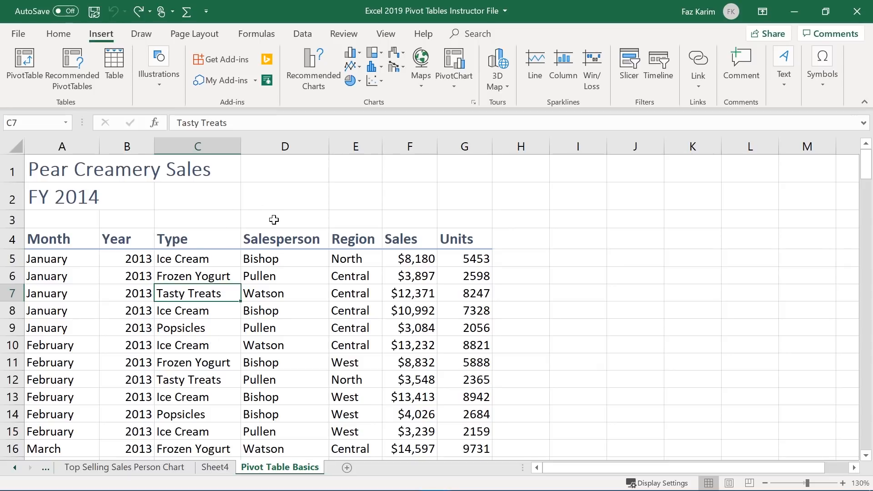
pyautogui.moveTo(544, 239); pyautogui.dragTo(518, 279)
pyautogui.moveTo(43, 258); pyautogui.dragTo(220, 339)
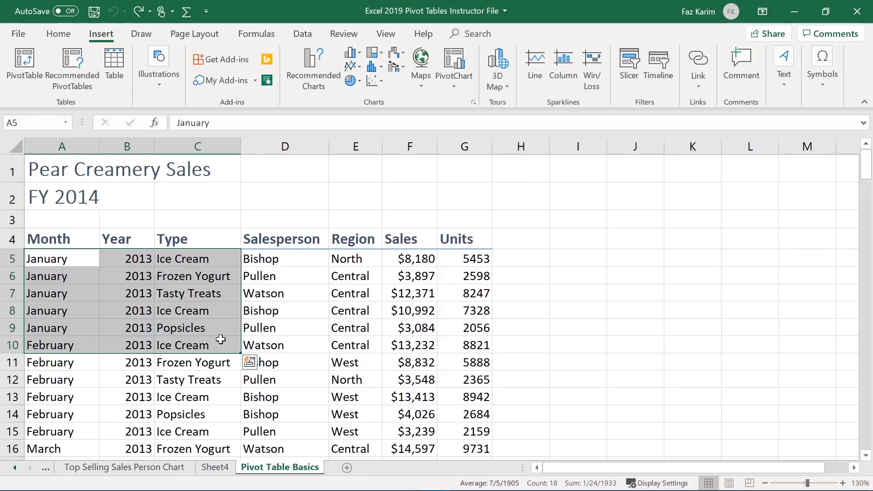
pyautogui.click(204, 328)
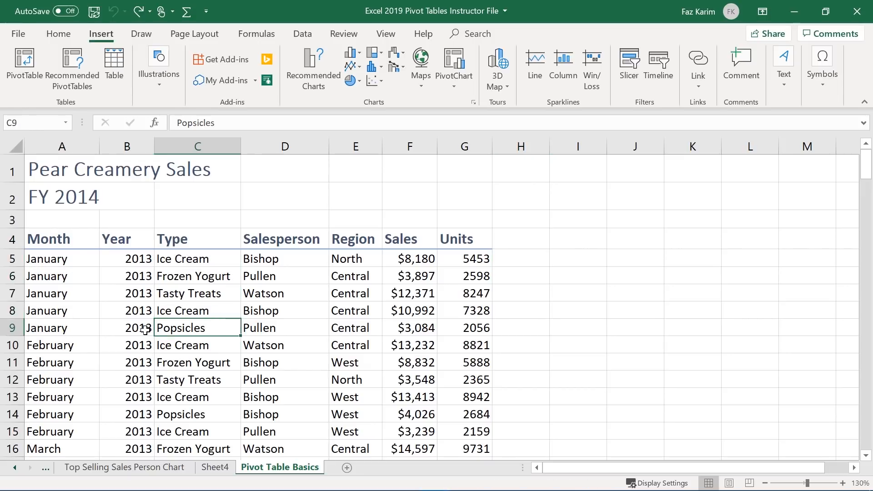
pyautogui.click(121, 64)
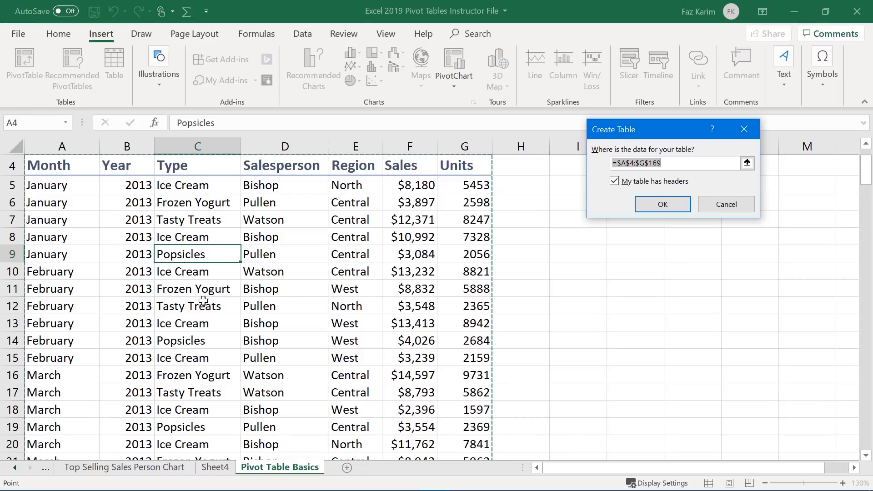
pyautogui.click(667, 169)
pyautogui.moveTo(497, 158); pyautogui.dragTo(501, 220)
pyautogui.moveTo(501, 251); pyautogui.dragTo(500, 265)
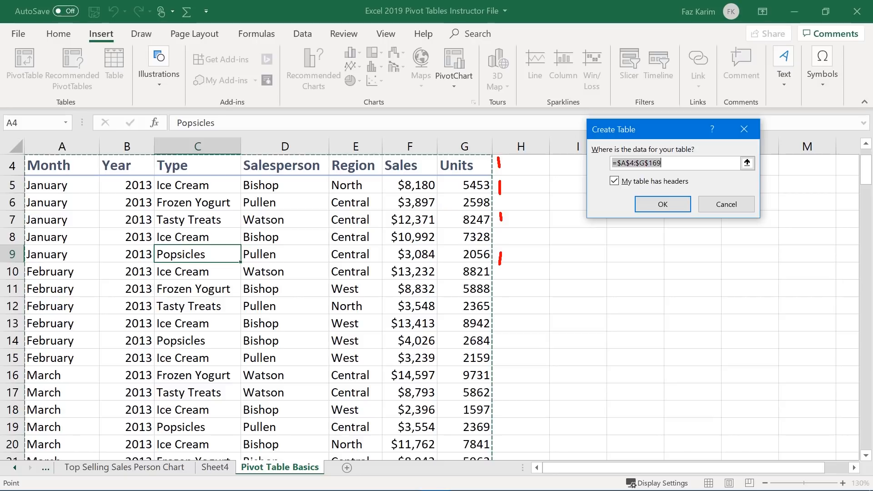
pyautogui.moveTo(599, 181); pyautogui.dragTo(499, 176)
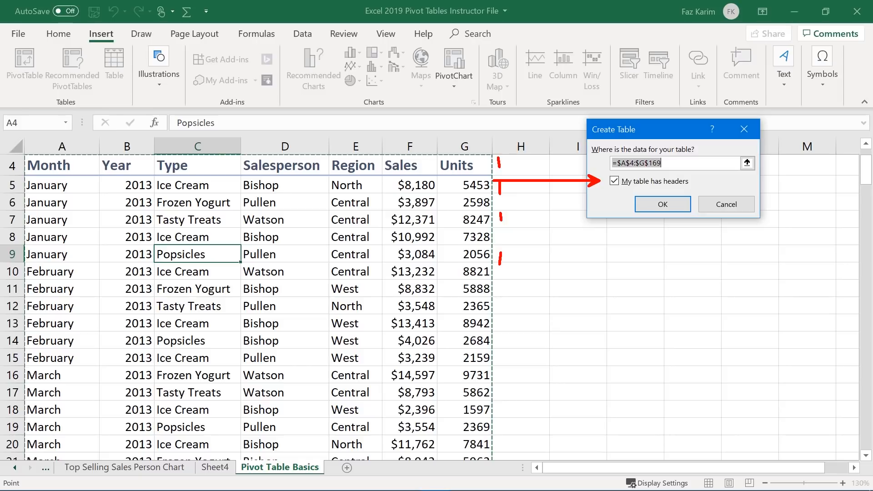
pyautogui.moveTo(620, 186); pyautogui.dragTo(624, 180)
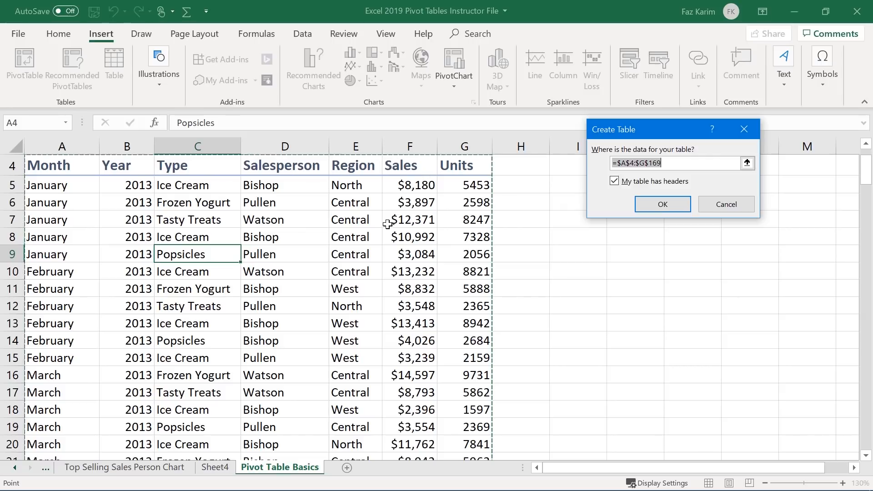
pyautogui.click(664, 208)
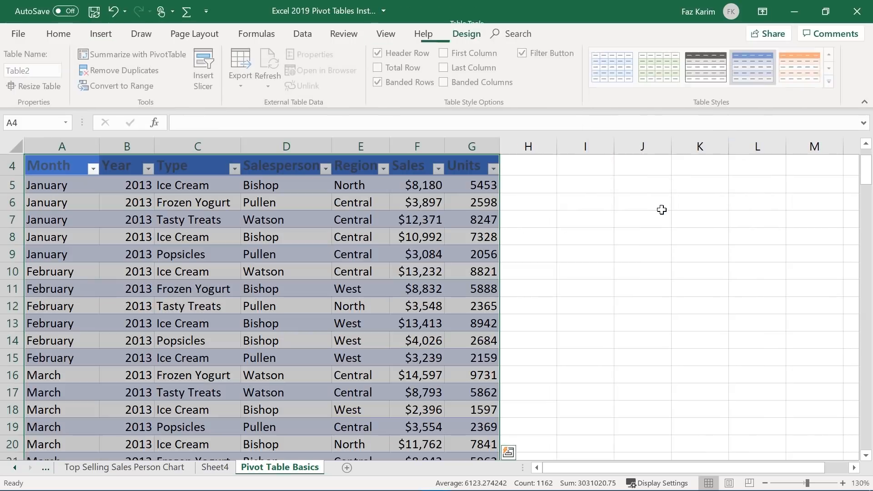
# Check the Region, Sales and Units filter buttons of the new table, and turn off its banded rows
pyautogui.click(263, 282)
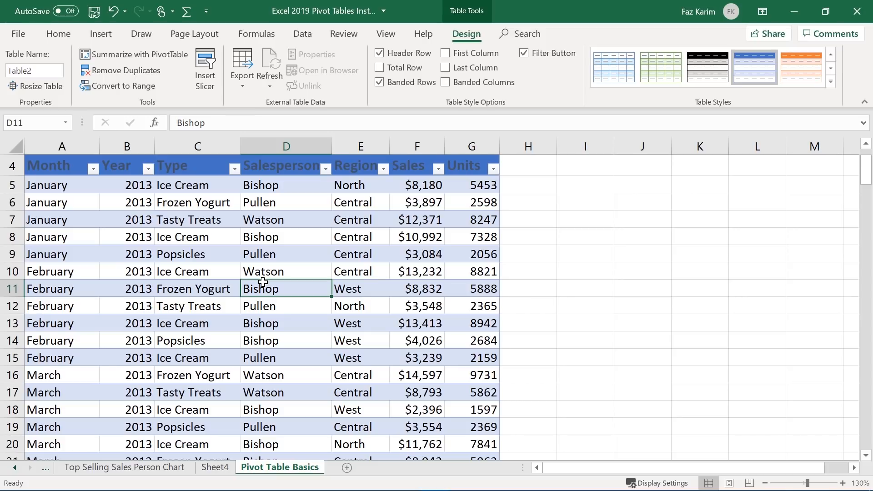
pyautogui.click(383, 168)
pyautogui.click(385, 169)
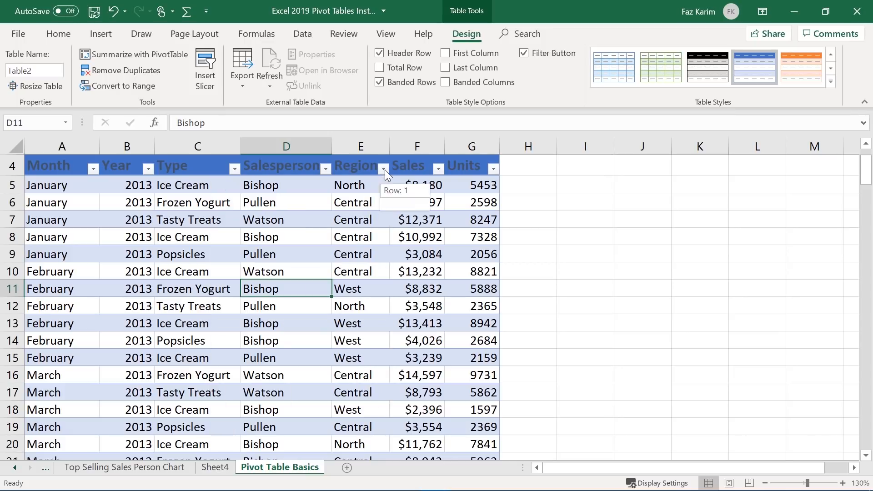
pyautogui.click(438, 169)
pyautogui.click(438, 169)
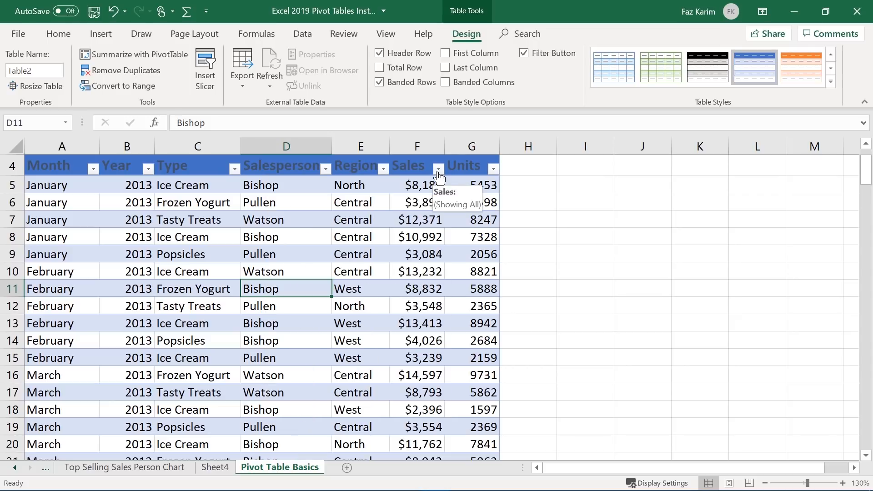
pyautogui.click(493, 169)
pyautogui.click(494, 174)
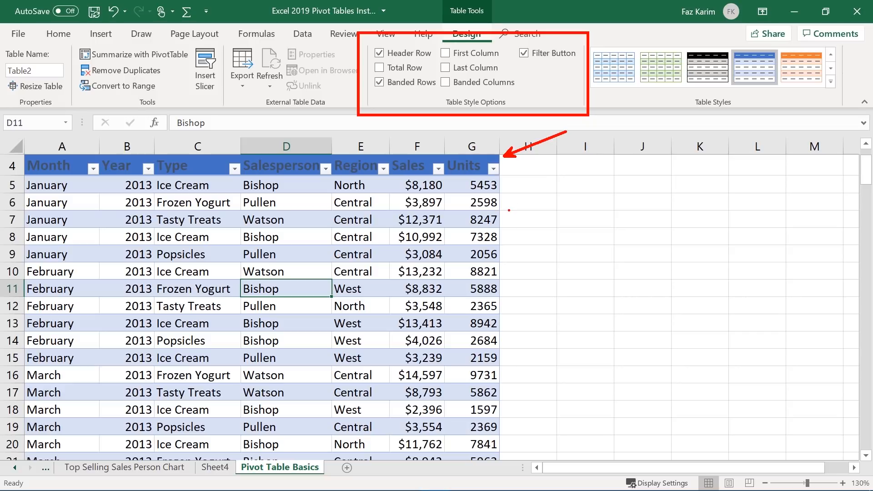
pyautogui.click(379, 82)
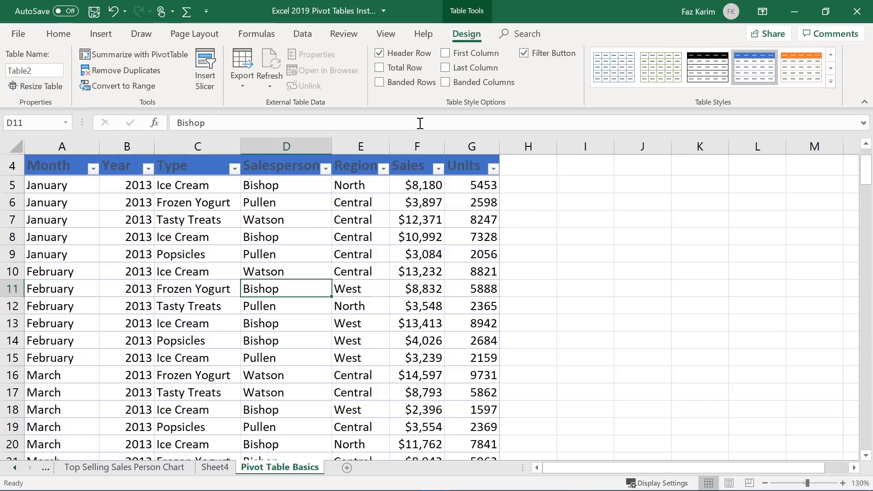
# Try banded columns on the sales table, remove them, and turn its banded rows back on
pyautogui.click(446, 83)
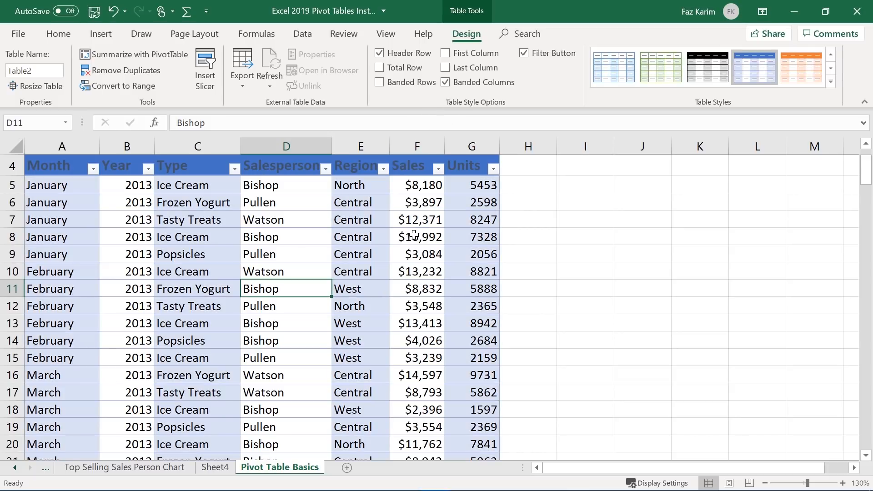
pyautogui.click(448, 82)
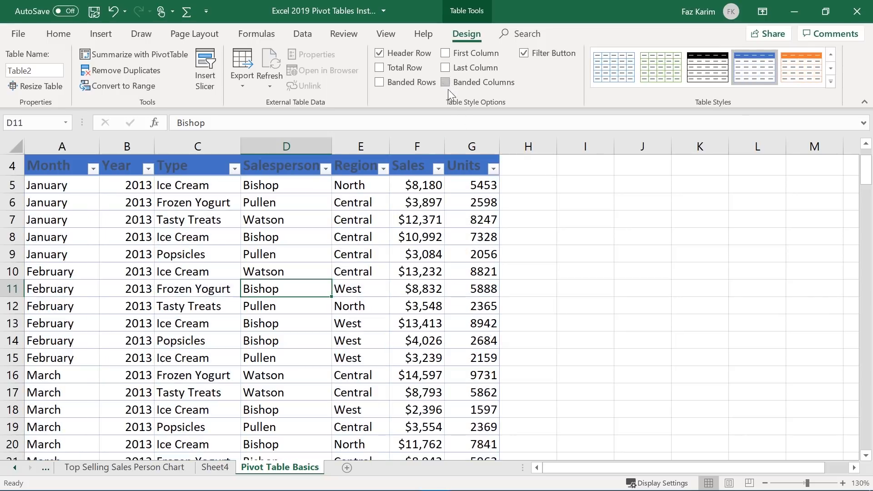
pyautogui.click(379, 82)
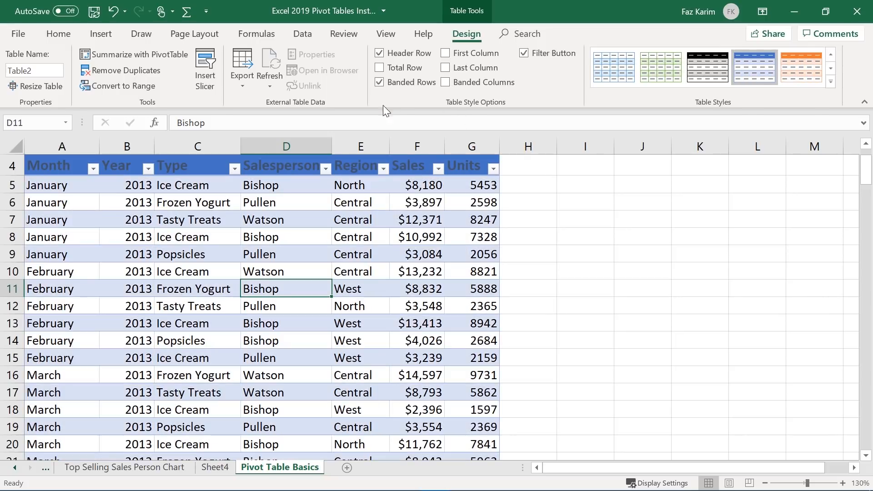
# Rename the sales data table as TheSourceData
pyautogui.click(367, 249)
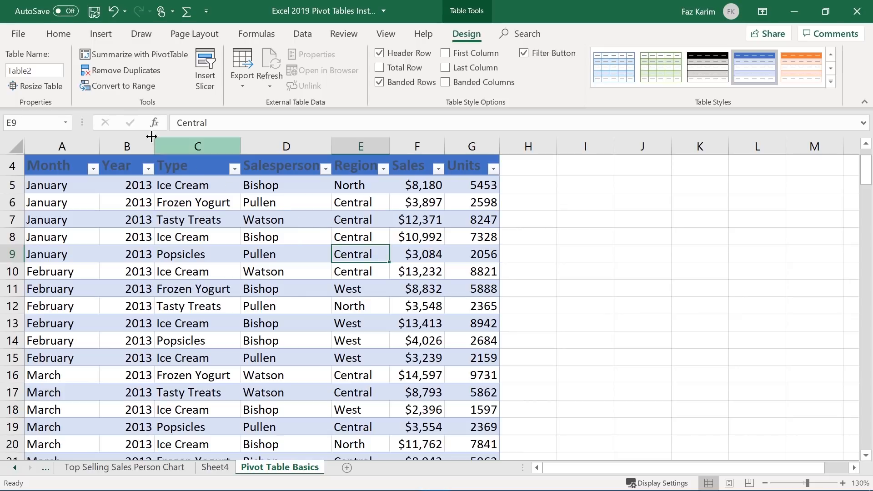
pyautogui.click(60, 71)
pyautogui.write('TheSourceData')
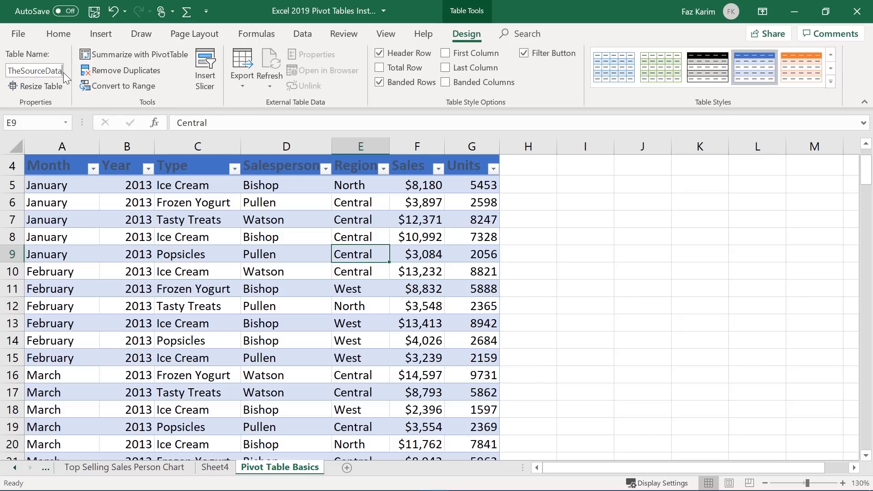
pyautogui.press('Return')
# Start a new record in row 170, directly below the table's last record, with month June, year 2019 and type Using Tables
pyautogui.scroll(-6, 159, 266)
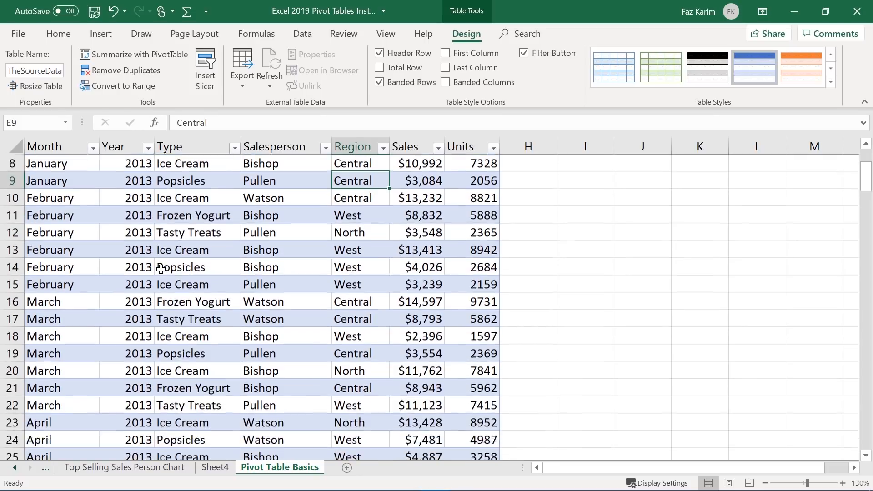
pyautogui.scroll(-9, 162, 274)
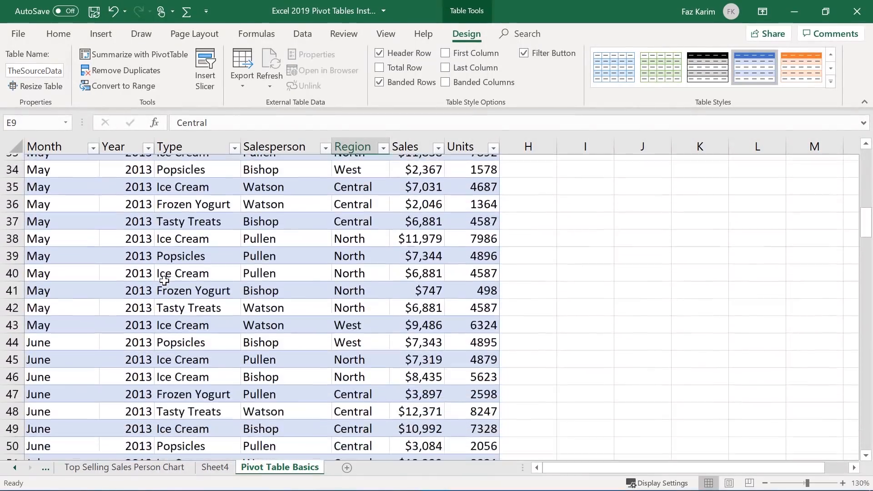
pyautogui.scroll(-12, 163, 283)
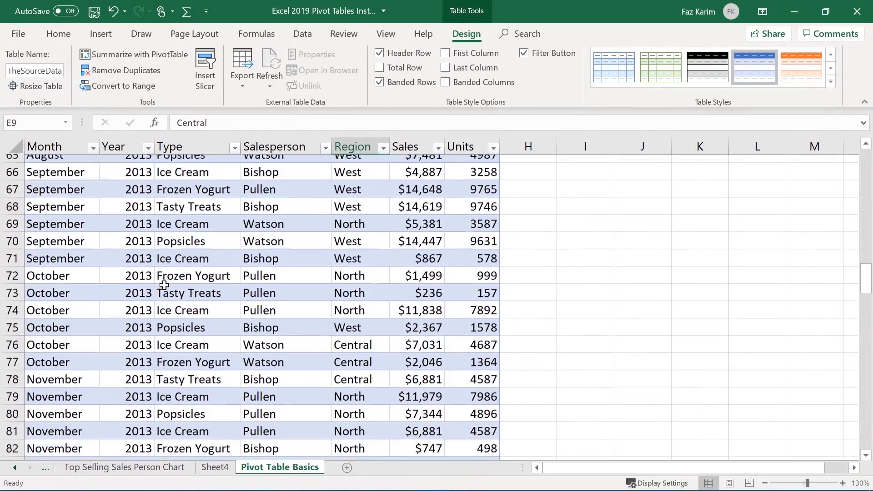
pyautogui.scroll(-10, 163, 284)
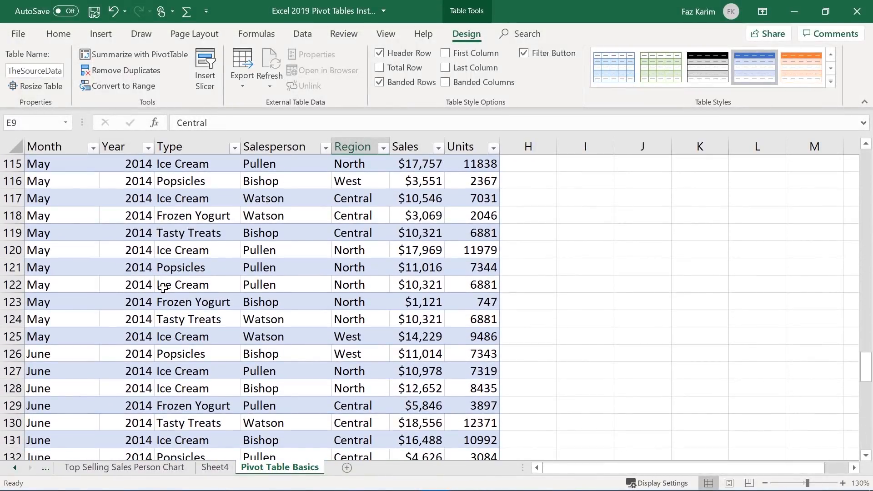
pyautogui.scroll(-6, 163, 287)
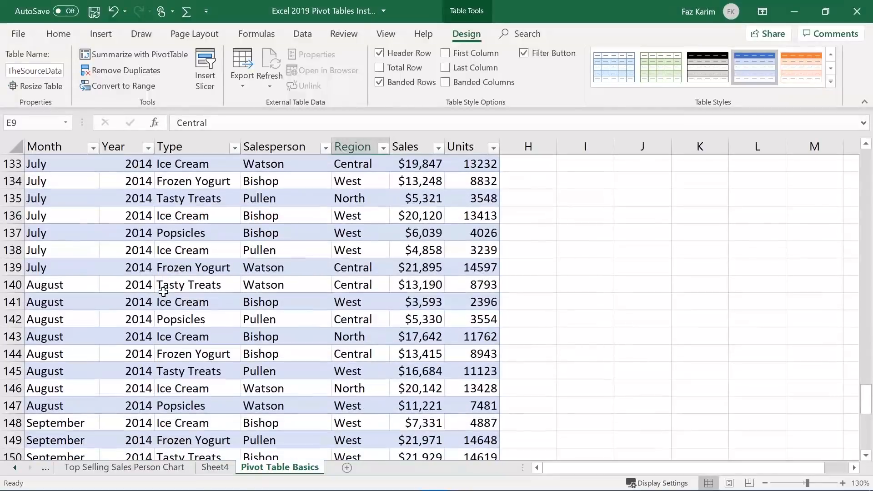
pyautogui.scroll(-8, 164, 291)
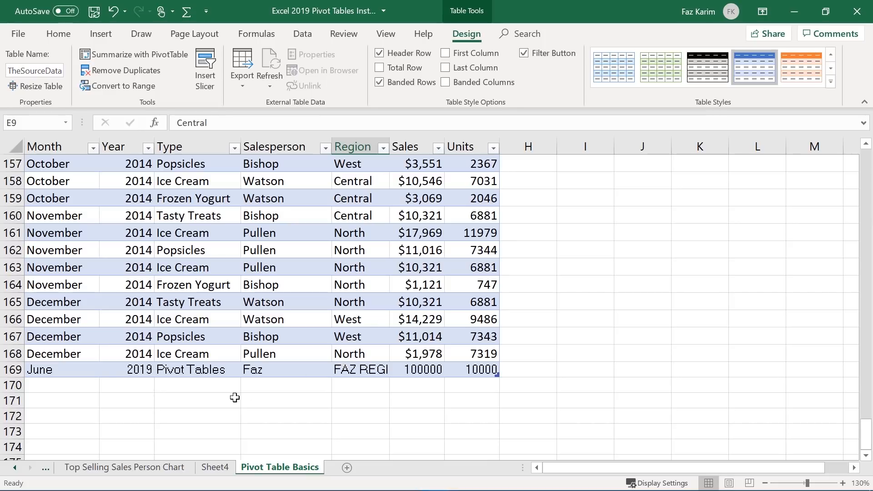
pyautogui.click(96, 389)
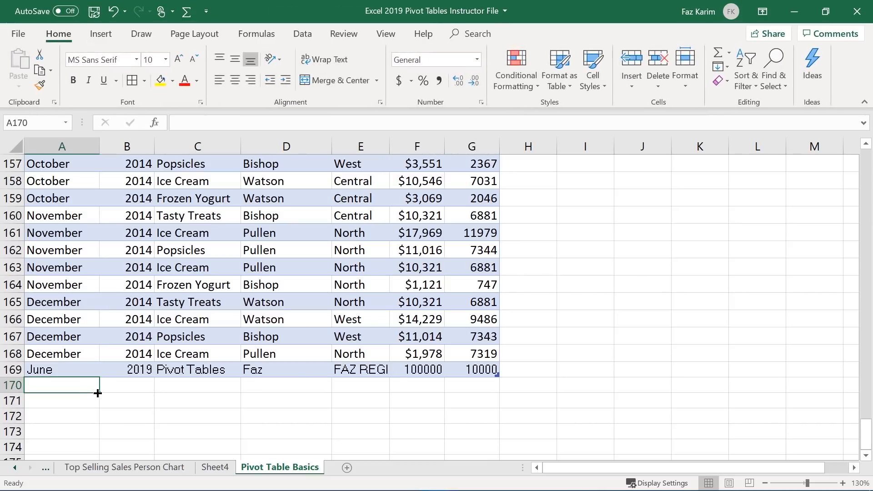
pyautogui.write('June')
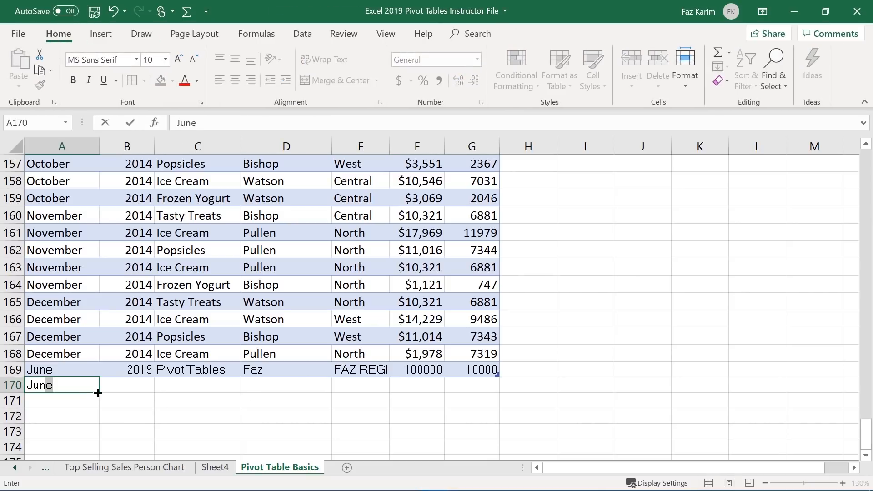
pyautogui.press('Tab')
pyautogui.write('2019')
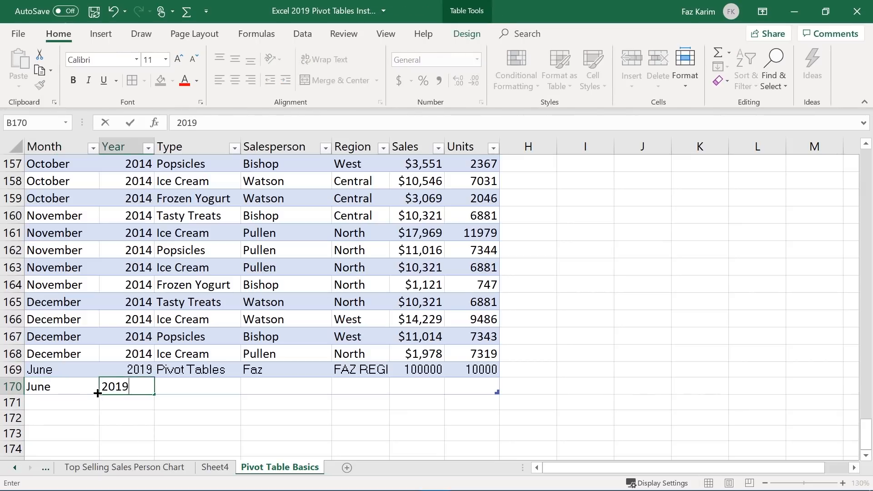
pyautogui.press('Tab')
pyautogui.write('U')
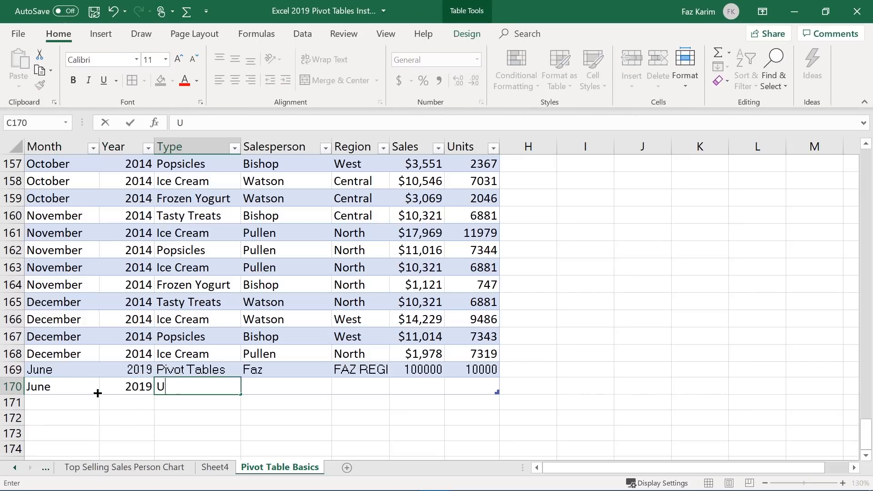
pyautogui.write('sing Tables')
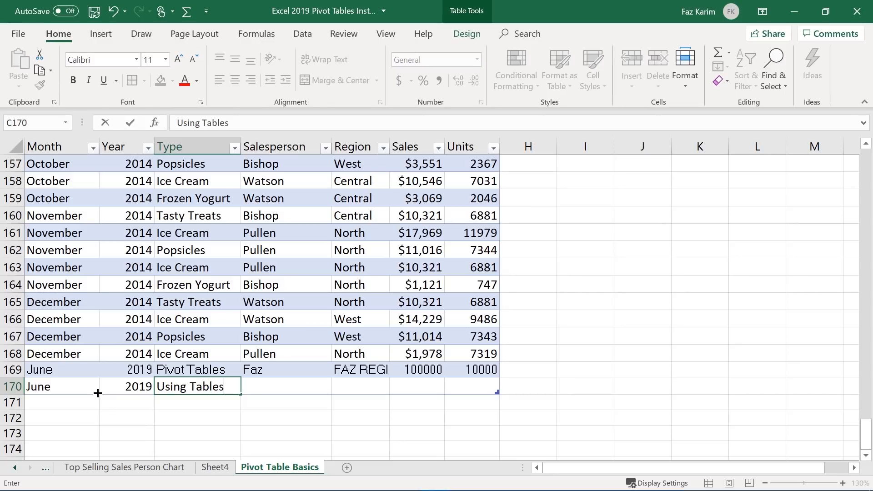
pyautogui.press('Tab')
pyautogui.write('Faz K')
pyautogui.press('Tab')
pyautogui.write('Faz')
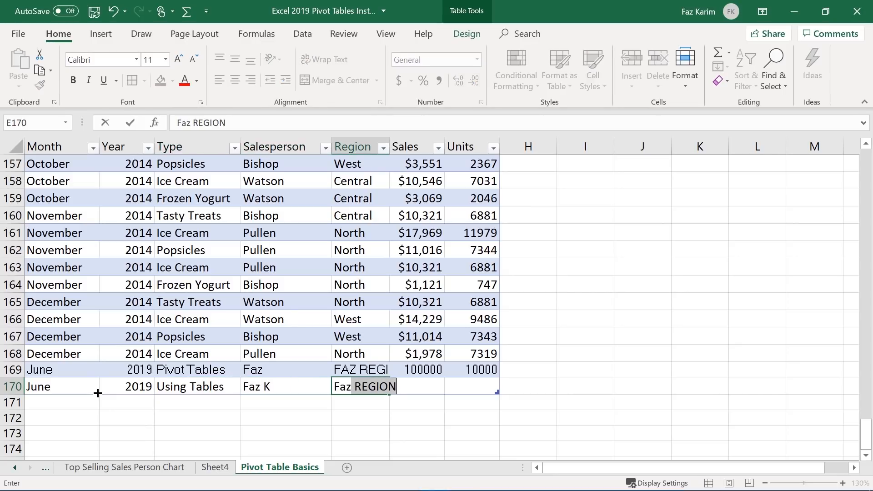
pyautogui.write('s Region')
pyautogui.press('Tab')
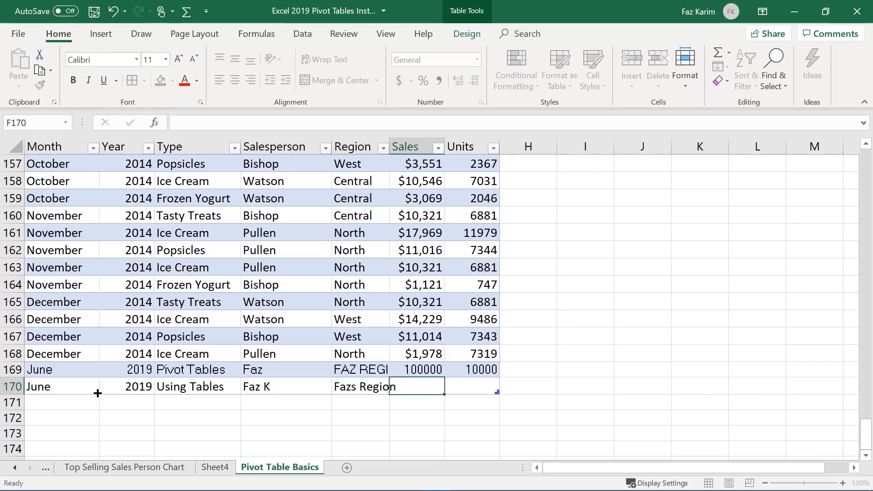
pyautogui.write('100000000000')
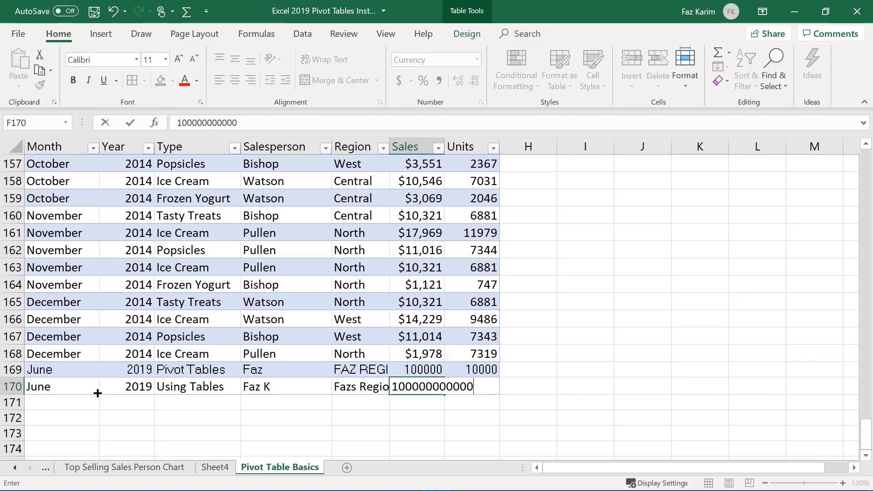
pyautogui.press('Tab')
pyautogui.write('10')
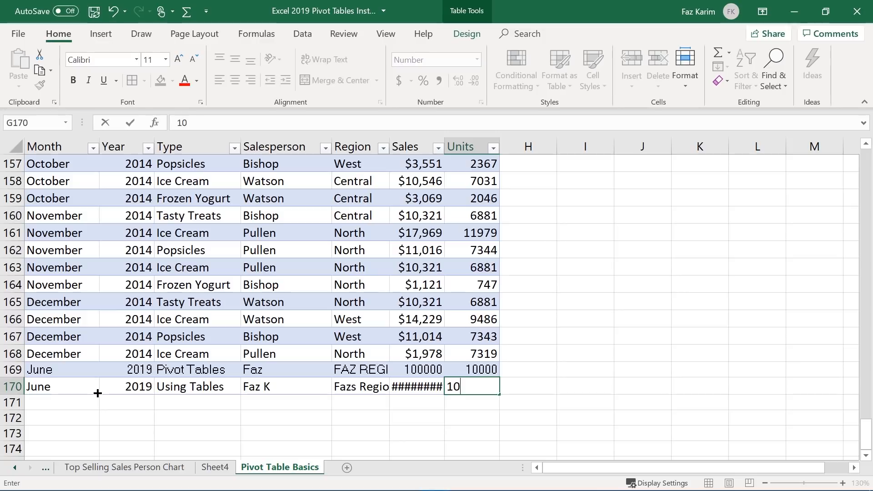
pyautogui.press('BackSpace')
pyautogui.press('Return')
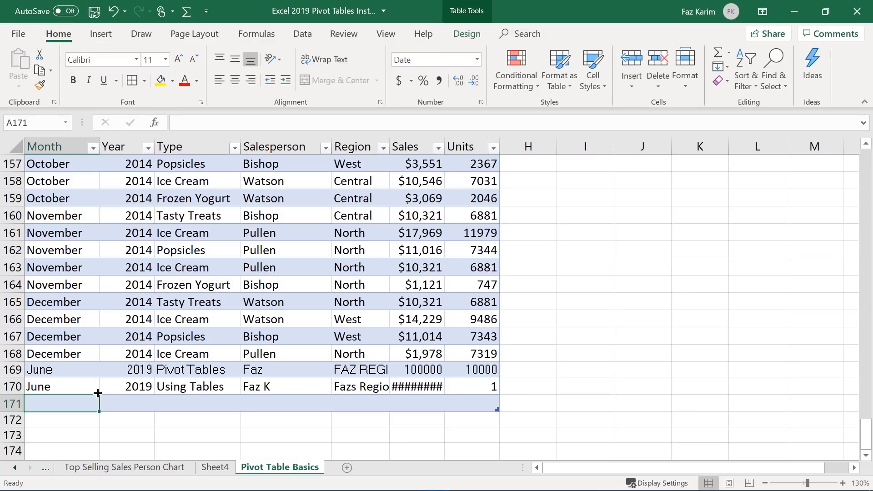
# Autofit the Sales column's width and delete the empty row 171 at the end of the table
pyautogui.doubleClick(445, 143)
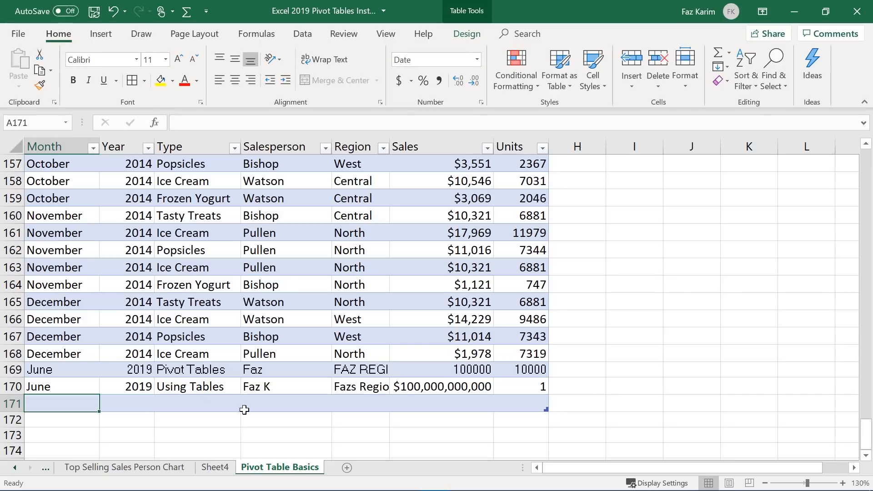
pyautogui.rightClick(12, 404)
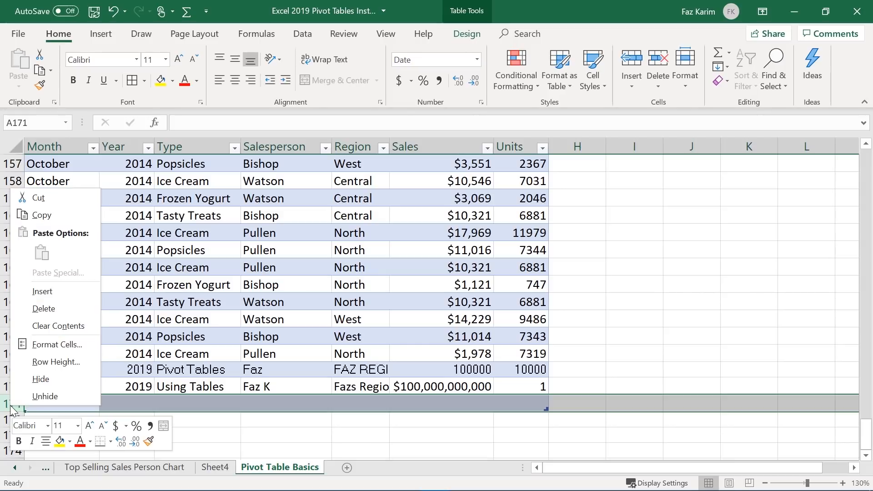
pyautogui.click(61, 308)
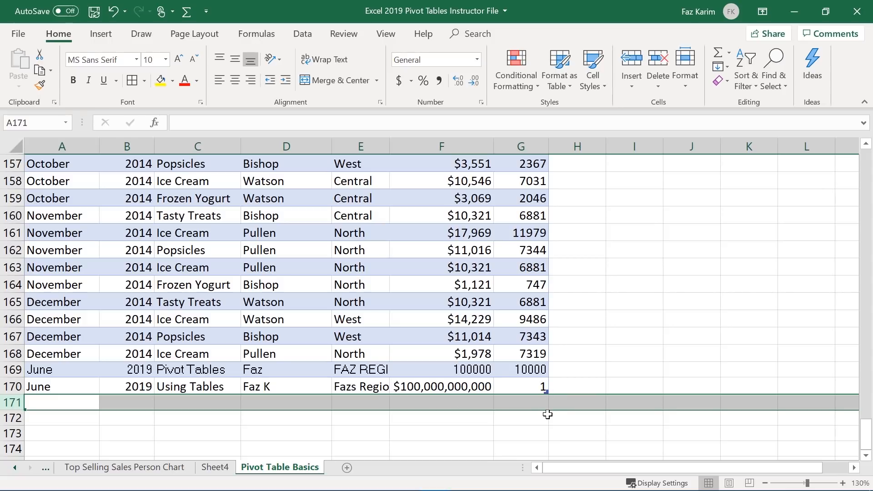
pyautogui.click(384, 285)
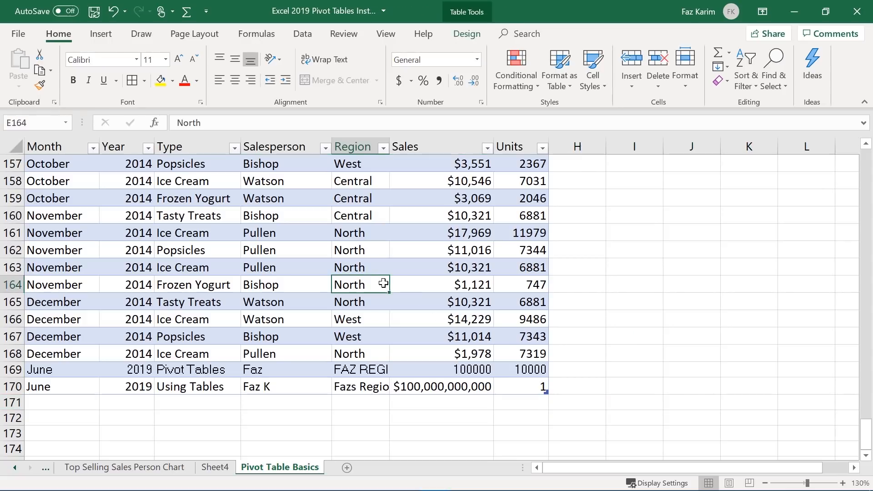
# Refresh the Sheet4 pivot table from its source data and check the 2019 and Grand Total values
pyautogui.click(221, 467)
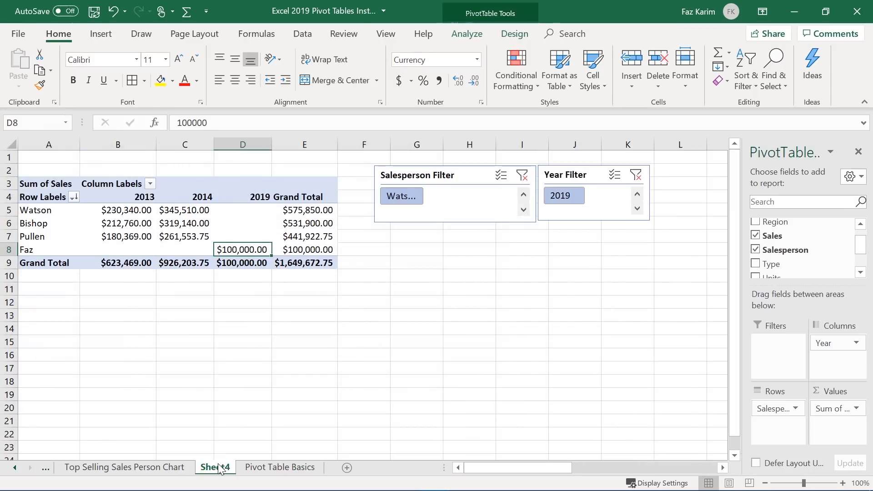
pyautogui.rightClick(262, 235)
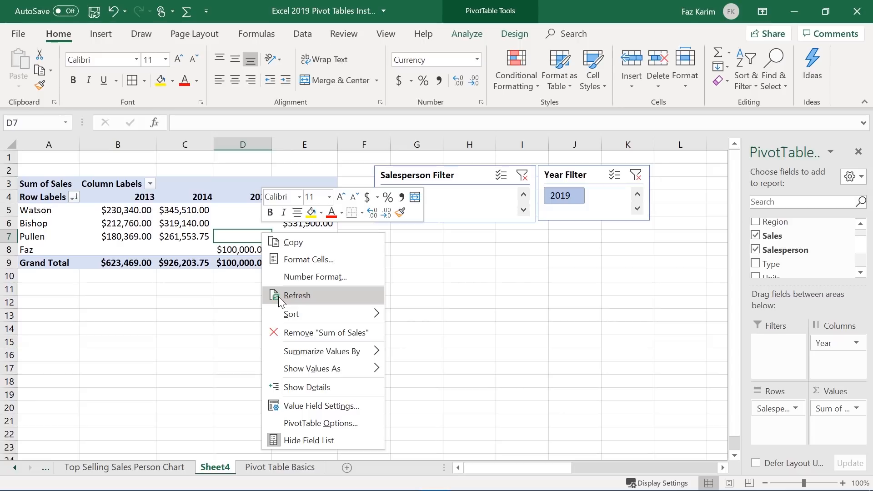
pyautogui.click(459, 34)
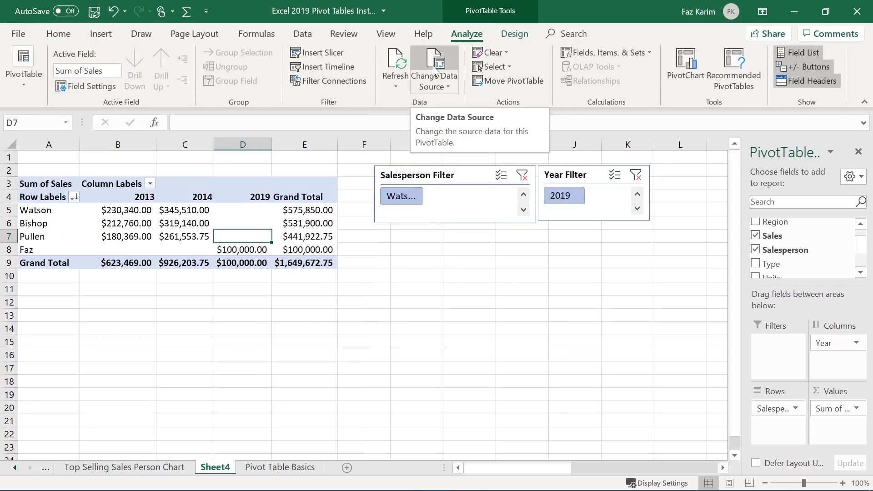
pyautogui.rightClick(226, 239)
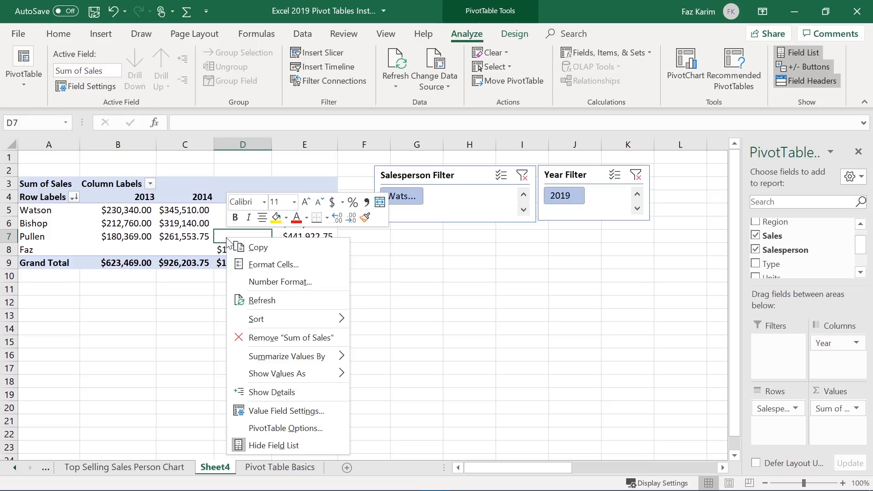
pyautogui.click(245, 301)
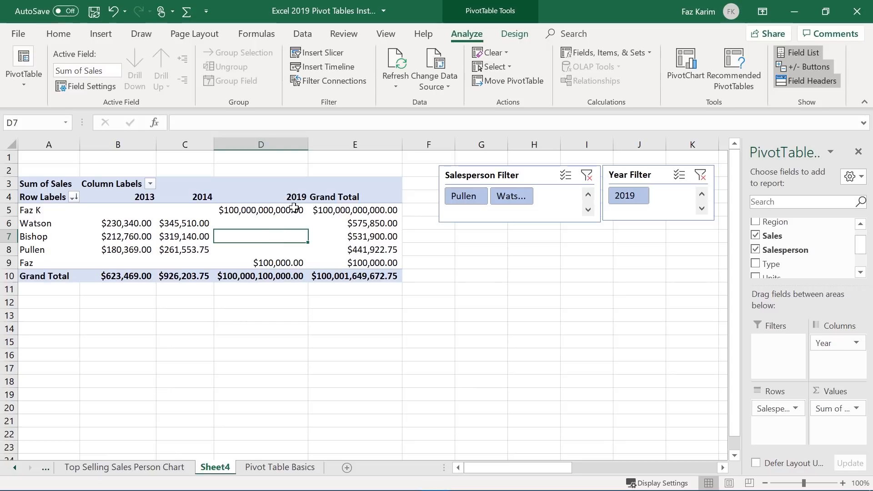
pyautogui.moveTo(285, 210)
pyautogui.moveTo(360, 225)
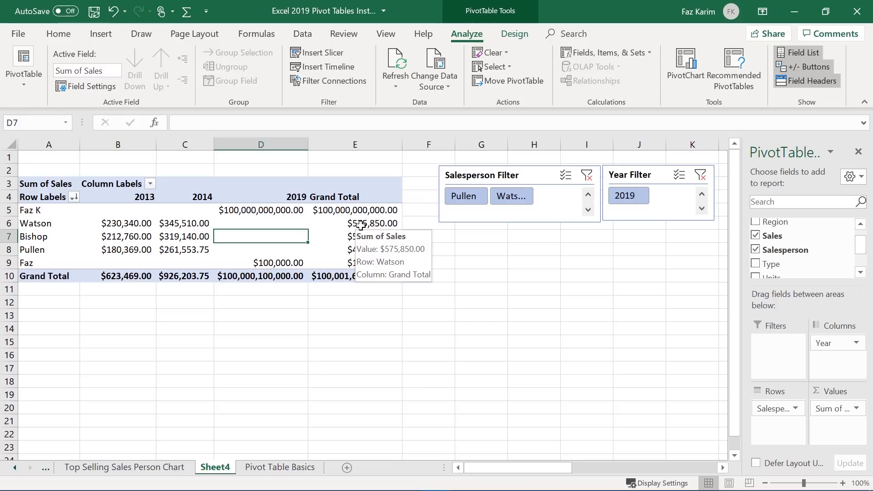
# Examine the empty rows below the source table and compare the table's last records with the Sheet4 pivot table
pyautogui.click(263, 468)
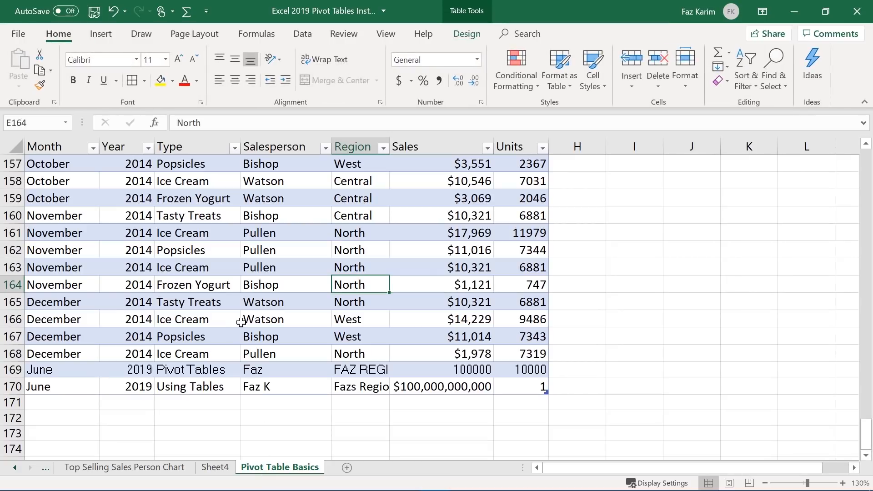
pyautogui.click(70, 401)
pyautogui.click(61, 415)
pyautogui.click(61, 428)
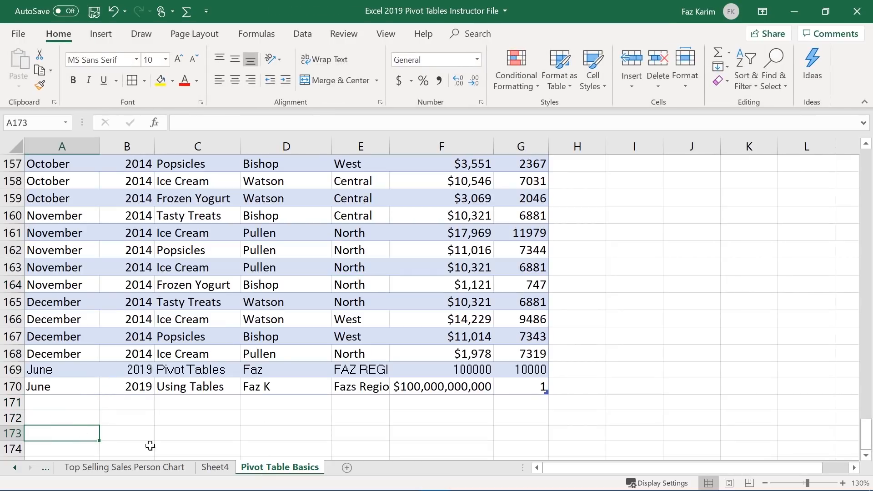
pyautogui.click(214, 467)
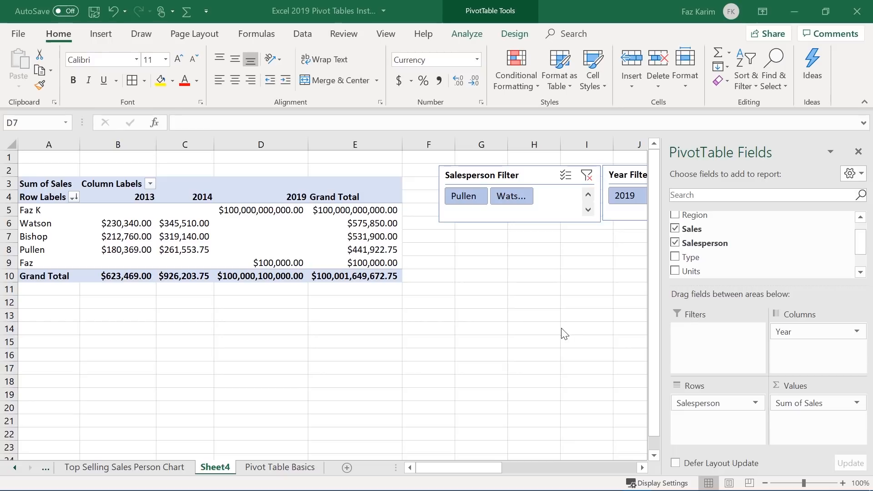
pyautogui.click(307, 470)
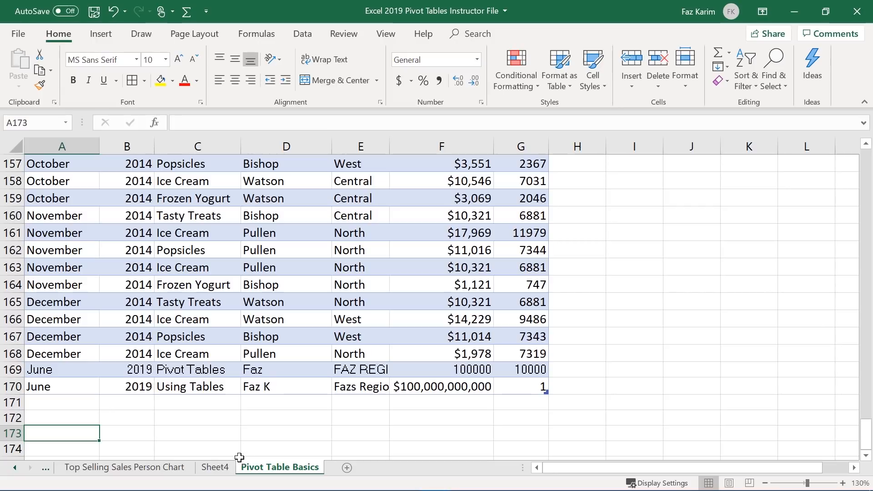
# Add the Type field beneath Salesperson in the row area of the Sheet4 pivot table
pyautogui.click(216, 467)
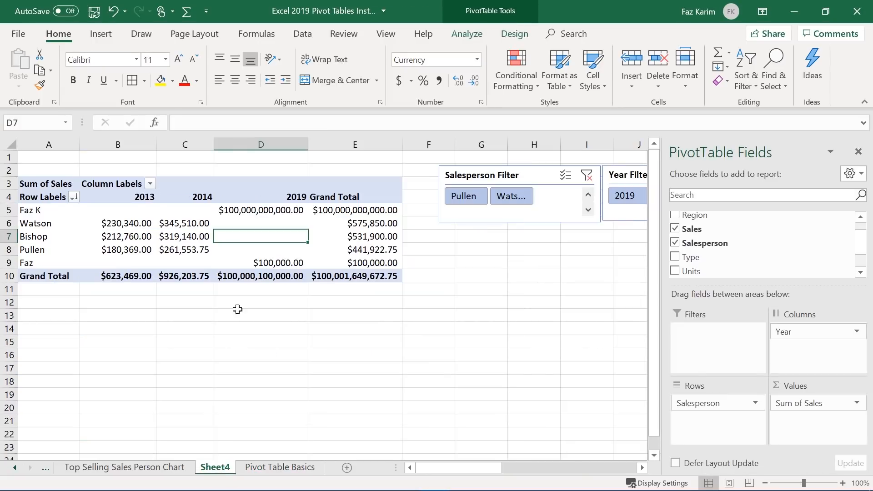
pyautogui.moveTo(244, 259)
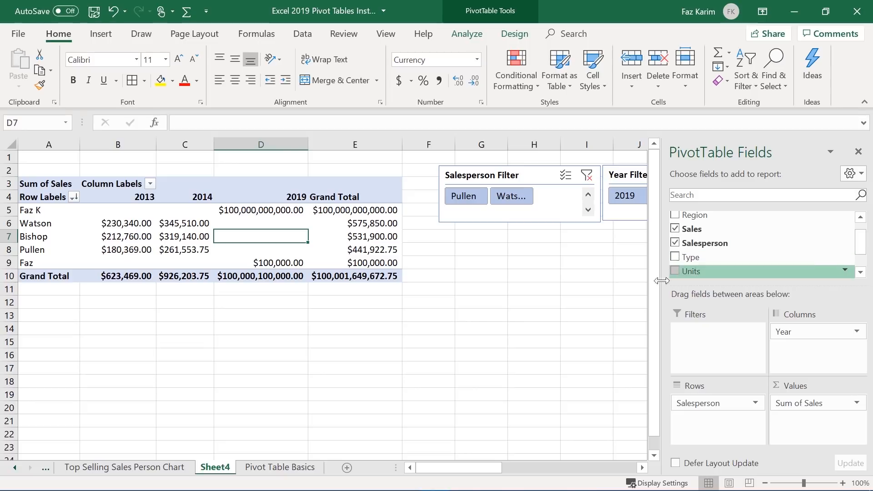
pyautogui.moveTo(385, 264)
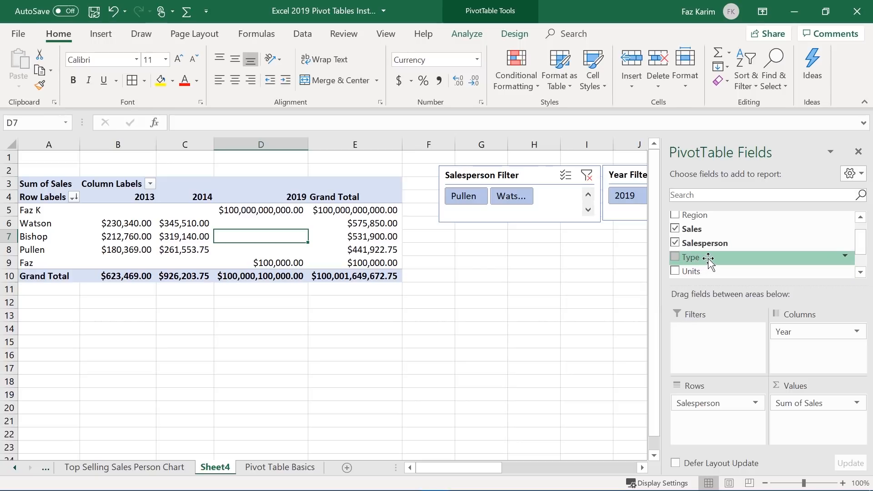
pyautogui.moveTo(709, 259); pyautogui.dragTo(698, 423)
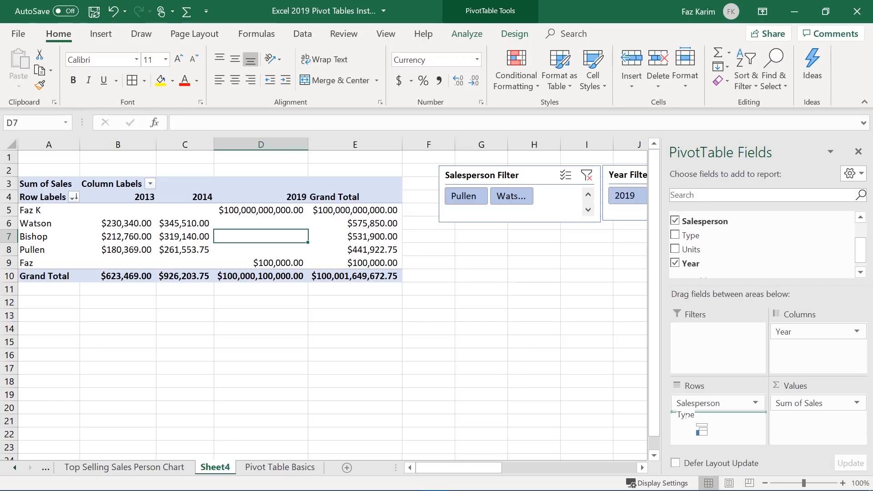
pyautogui.moveTo(701, 430); pyautogui.dragTo(702, 430)
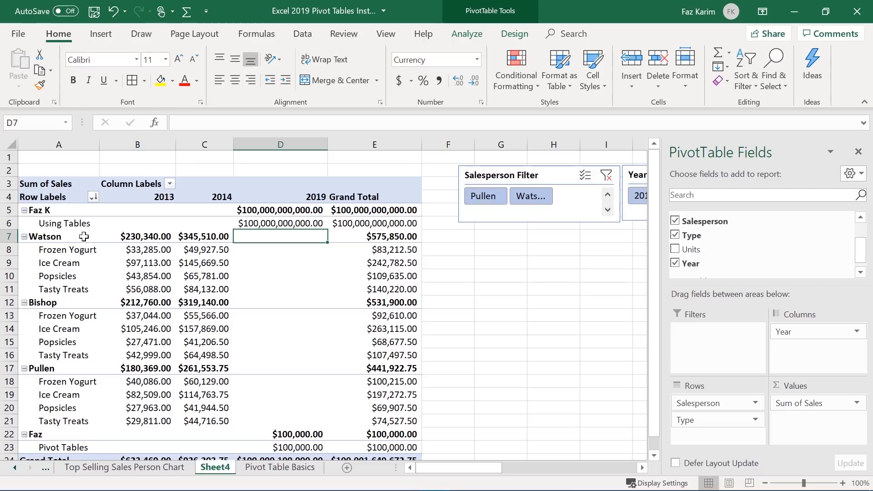
# Collapse the type details under all five salespeople in the pivot table
pyautogui.click(24, 210)
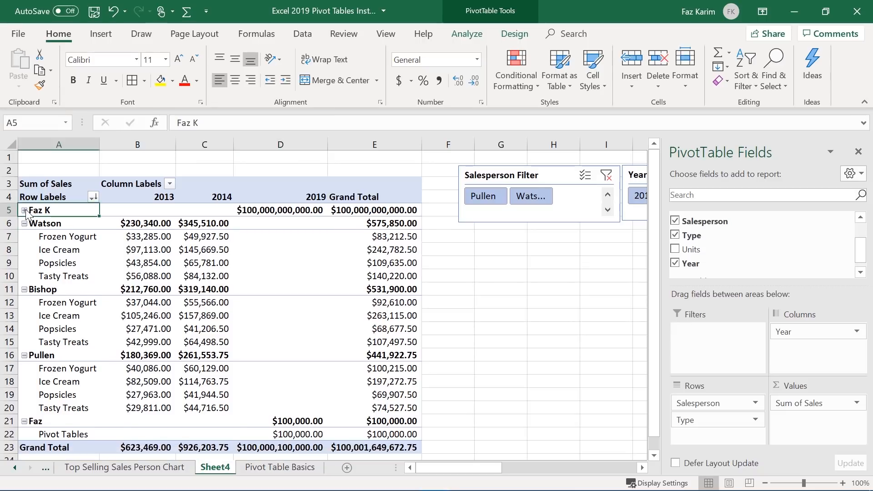
pyautogui.click(24, 223)
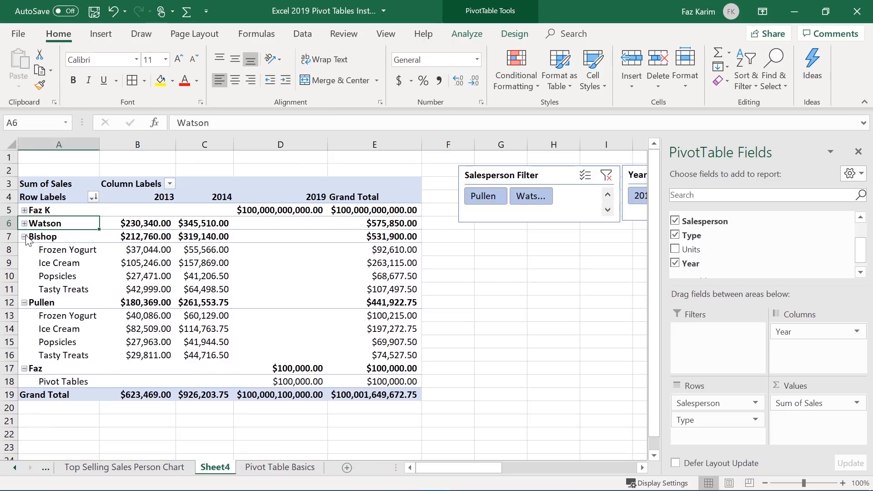
pyautogui.click(24, 236)
pyautogui.click(24, 249)
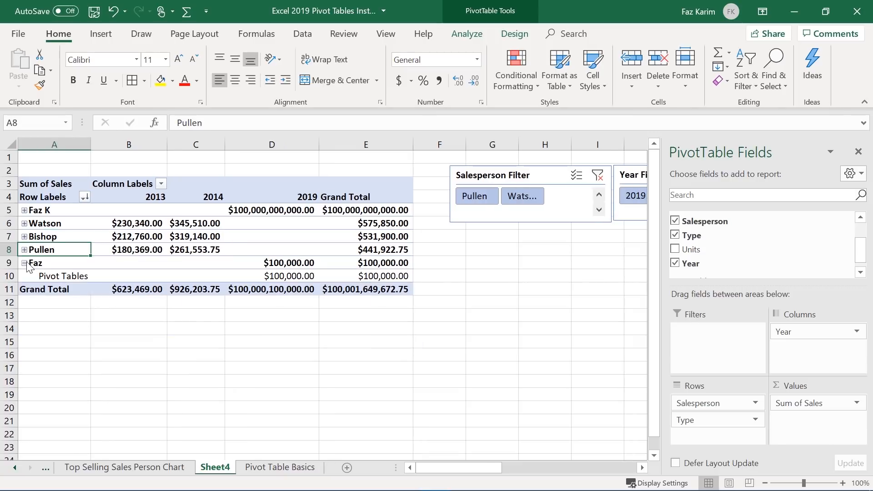
pyautogui.click(24, 263)
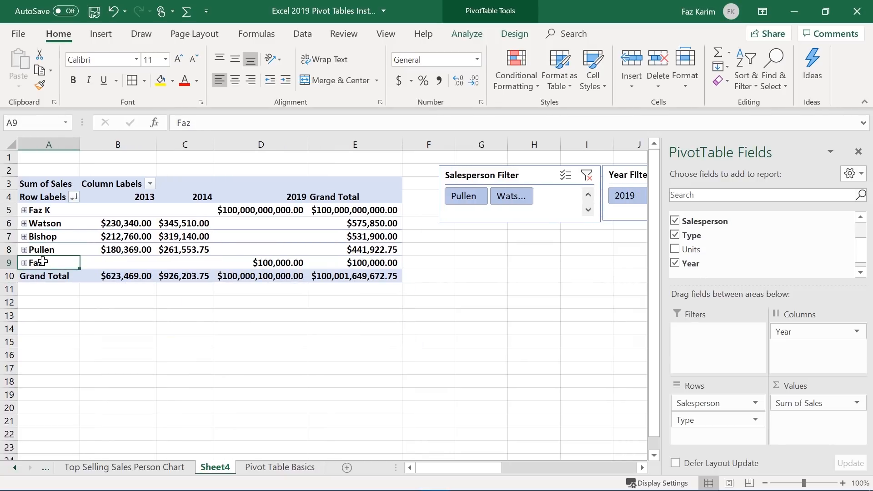
# Expand the type details for the first three salespeople in the pivot table
pyautogui.moveTo(108, 250)
pyautogui.click(24, 210)
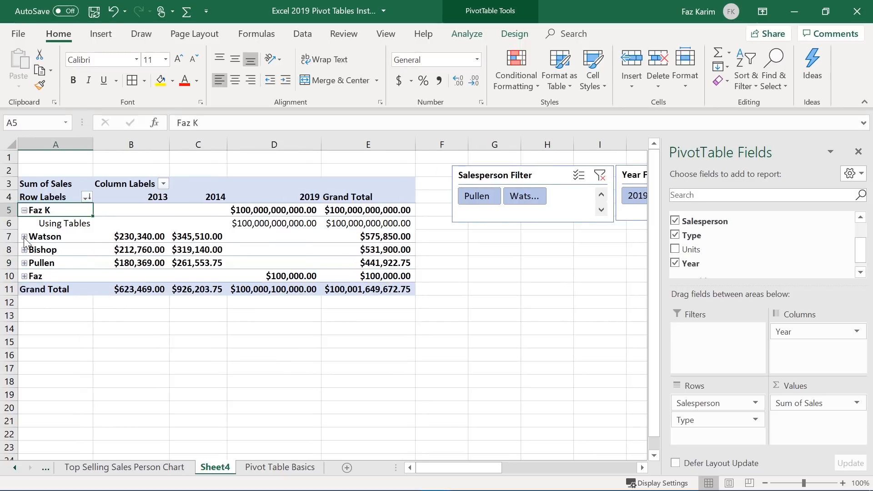
pyautogui.click(24, 237)
pyautogui.click(25, 302)
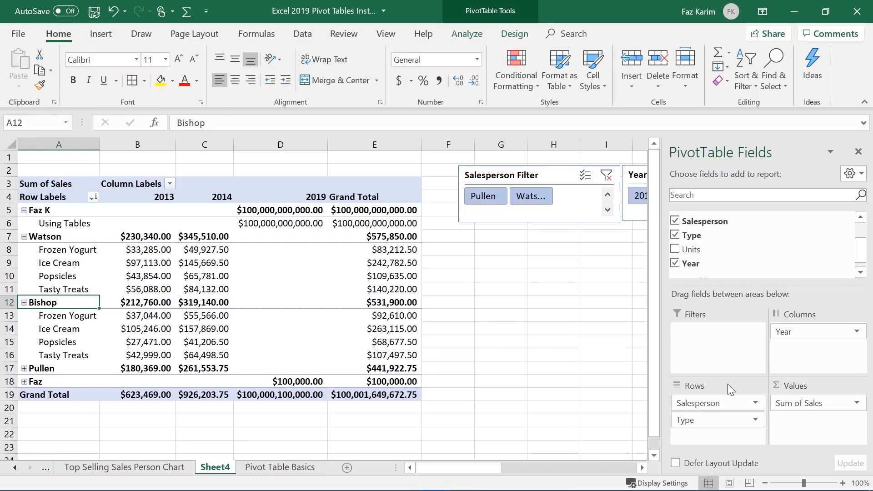
# Show the pivot table in outline form and examine the separate Salesperson and Type columns
pyautogui.moveTo(272, 276)
pyautogui.click(518, 34)
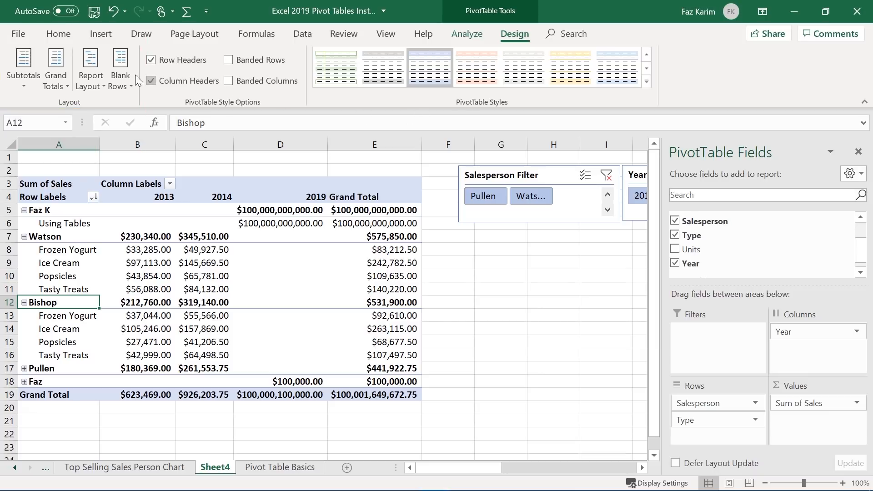
pyautogui.click(93, 73)
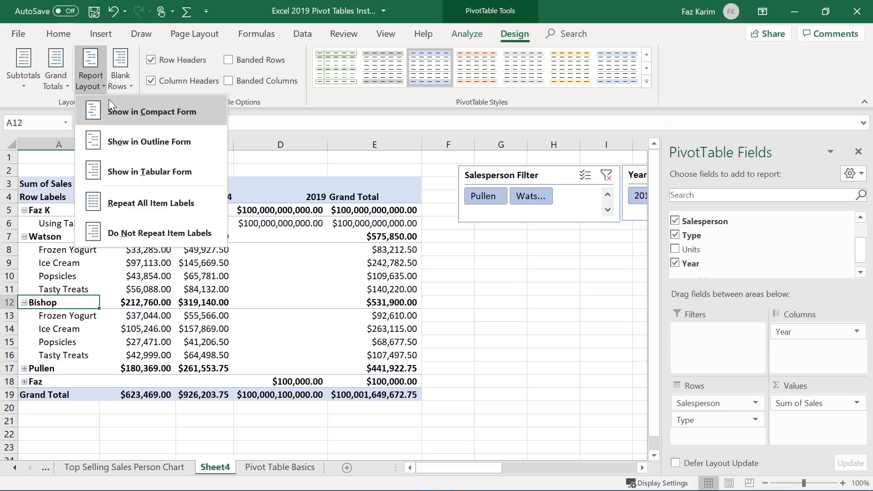
pyautogui.click(64, 156)
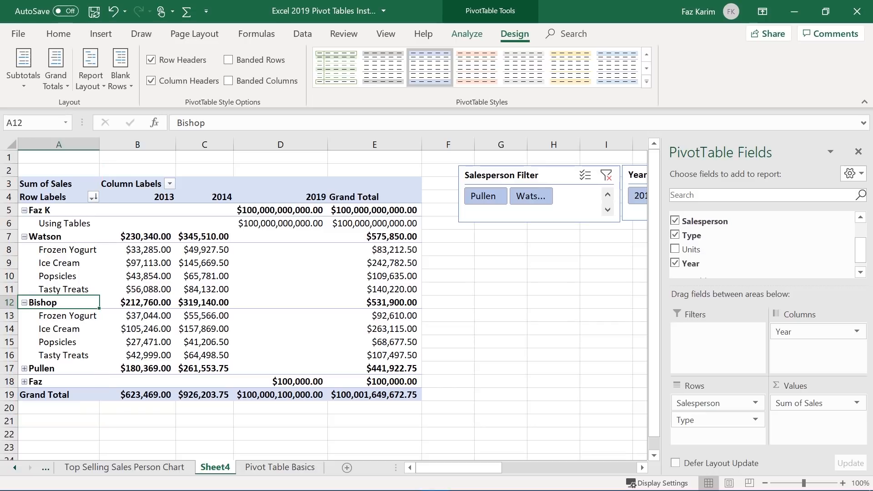
pyautogui.click(102, 82)
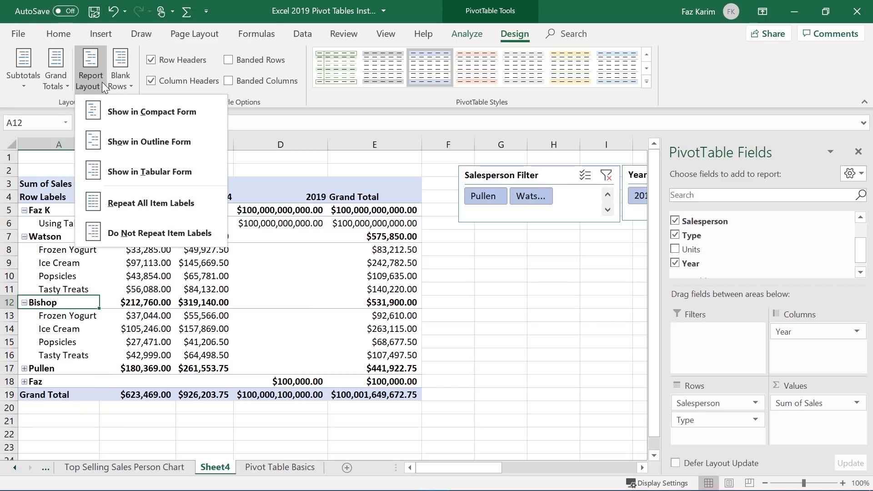
pyautogui.click(117, 142)
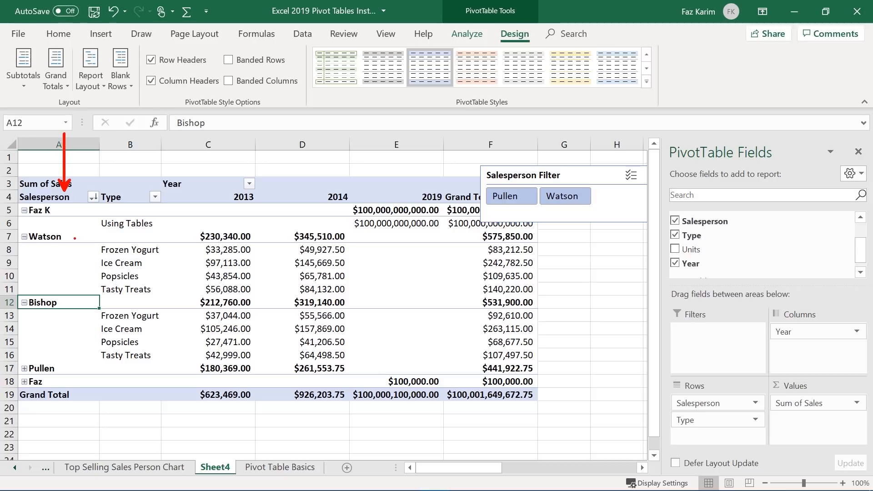
pyautogui.moveTo(6, 182)
pyautogui.mouseDown()
pyautogui.moveTo(34, 211)
pyautogui.moveTo(107, 386)
pyautogui.moveTo(97, 421)
pyautogui.mouseUp()
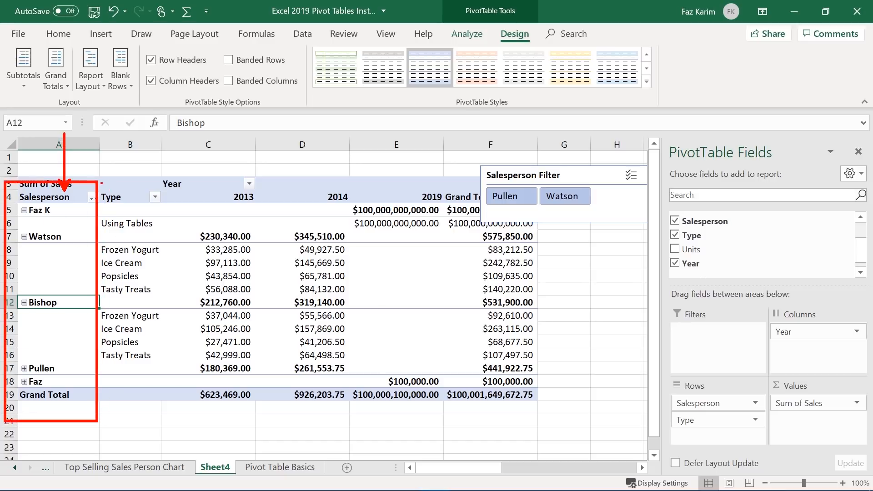
pyautogui.moveTo(99, 180); pyautogui.dragTo(176, 421)
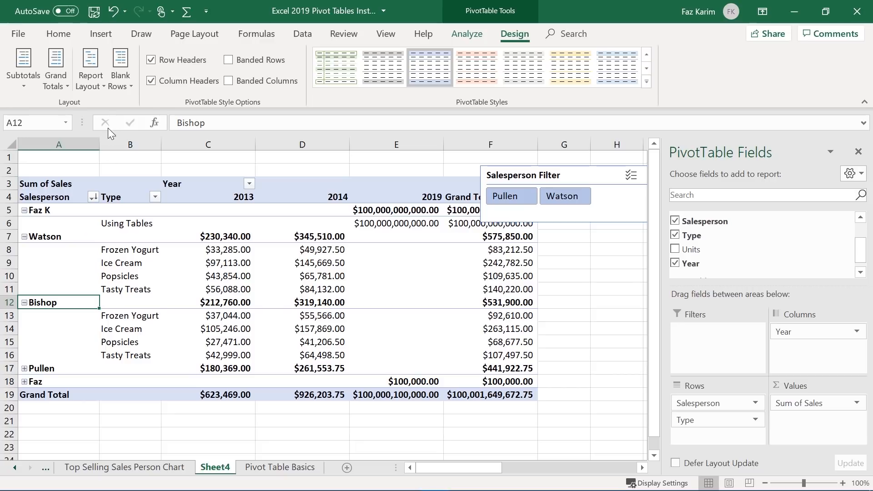
# Repeat all item labels in the pivot table and switch the label repetition back off
pyautogui.click(92, 86)
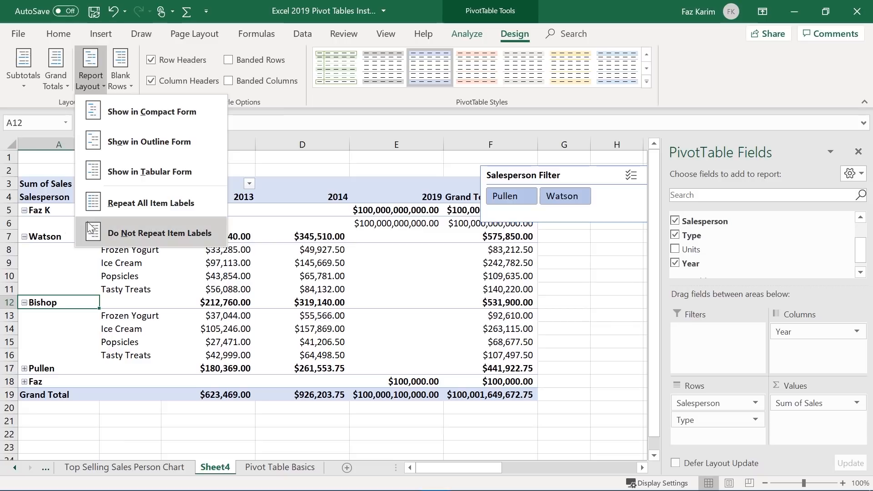
pyautogui.click(130, 207)
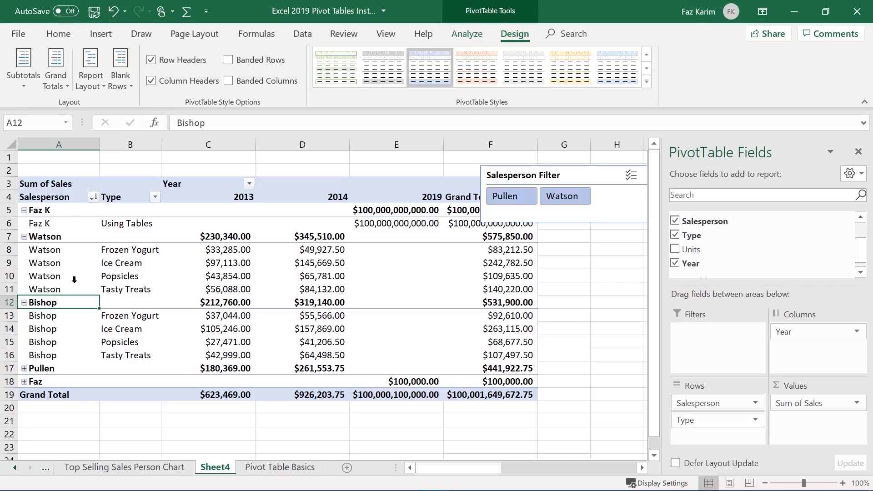
pyautogui.click(97, 85)
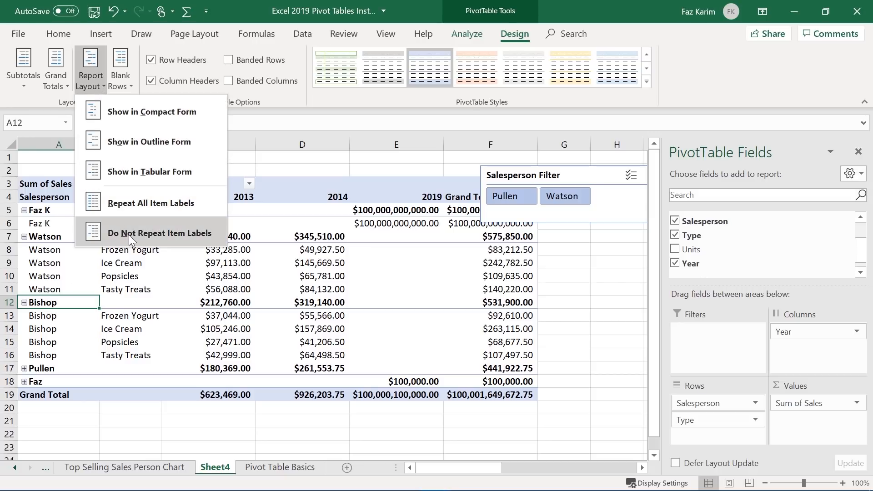
pyautogui.click(143, 227)
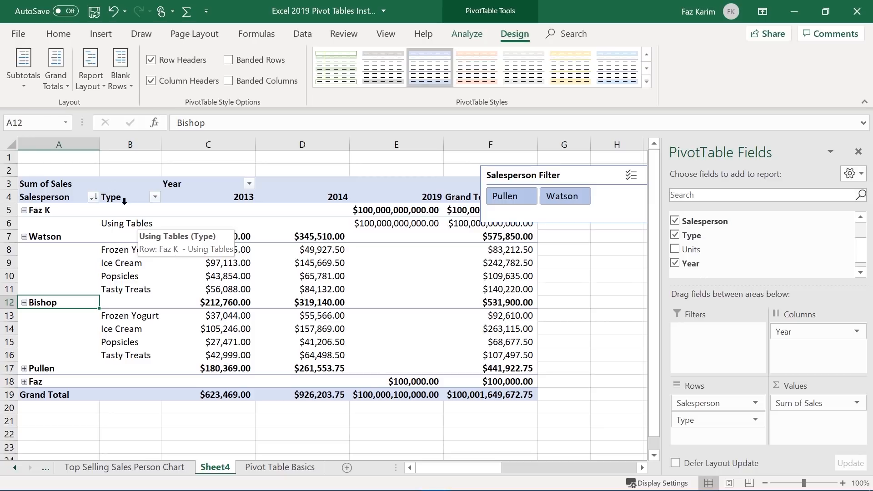
# Show the pivot table in tabular form and return its report layout to compact form
pyautogui.click(83, 78)
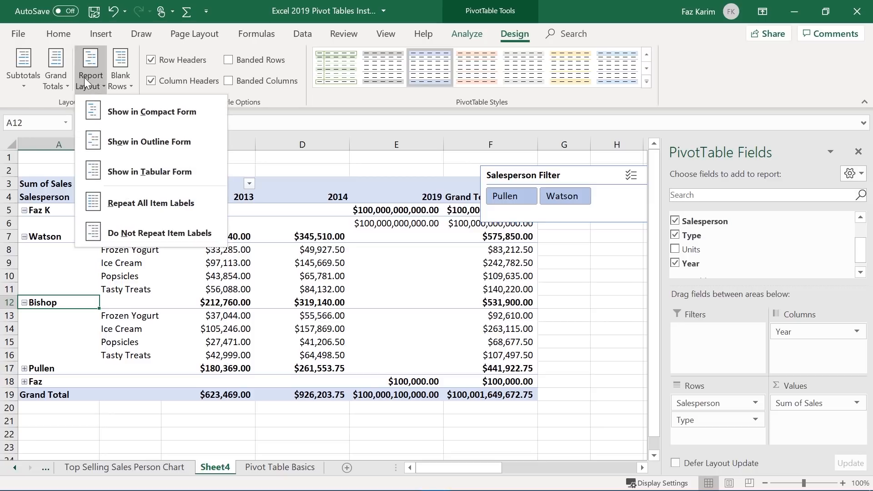
pyautogui.click(123, 171)
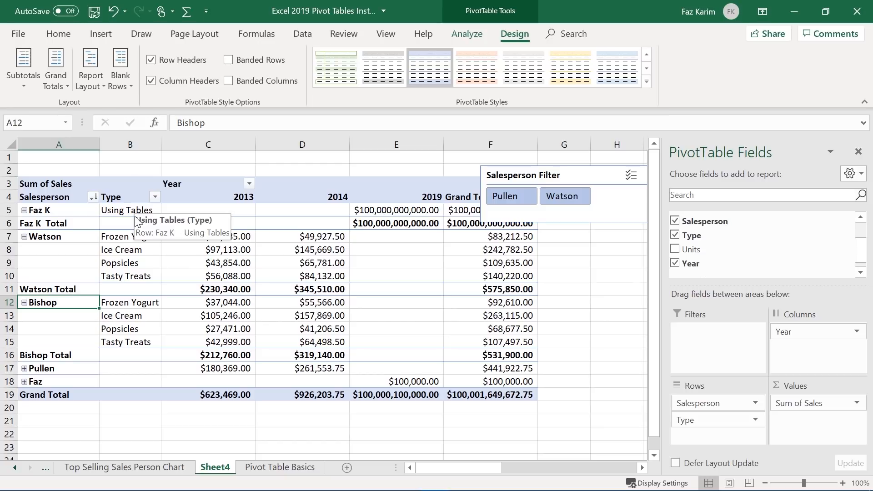
pyautogui.click(99, 84)
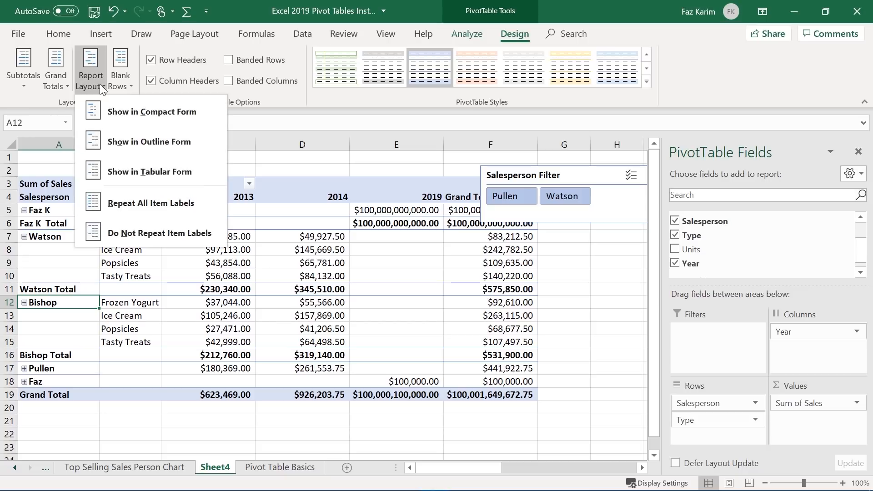
pyautogui.click(131, 112)
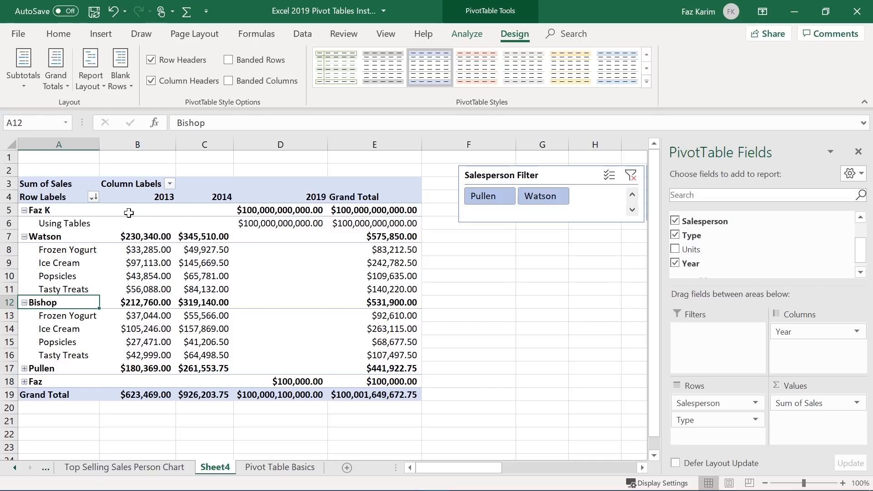
pyautogui.click(90, 80)
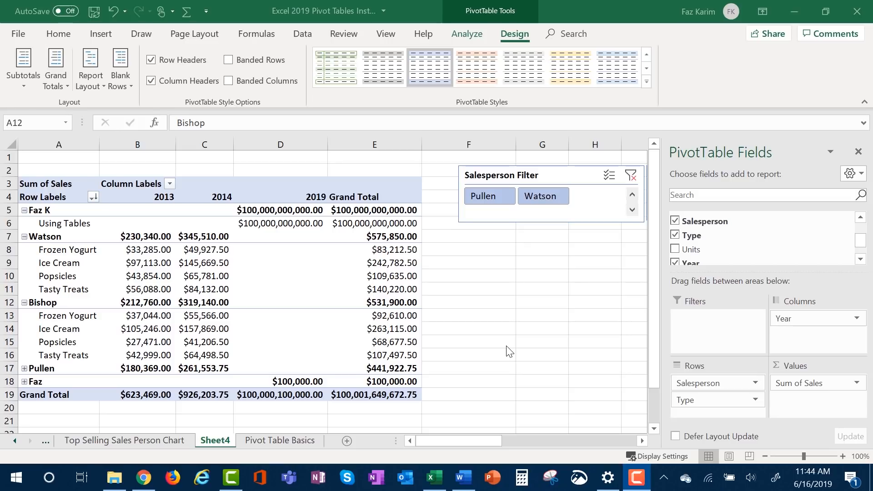
# Show the pivot table in outline form and expand the two collapsed salesperson groups
pyautogui.click(99, 84)
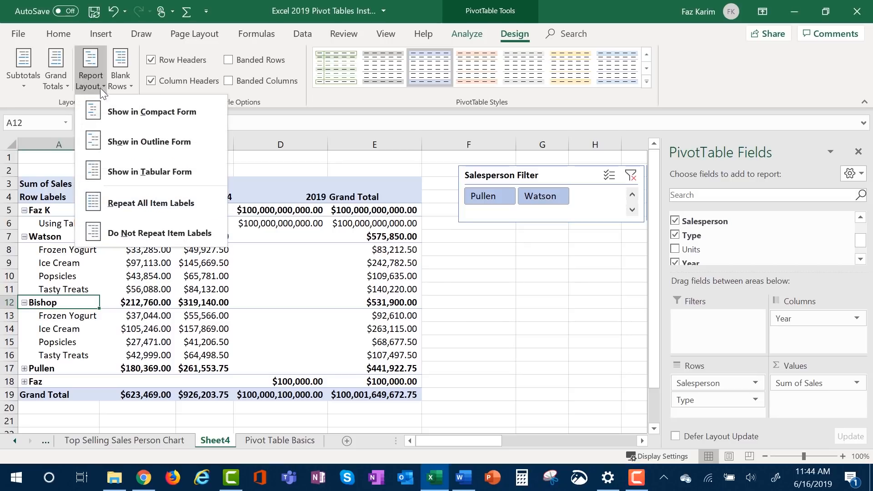
pyautogui.click(141, 141)
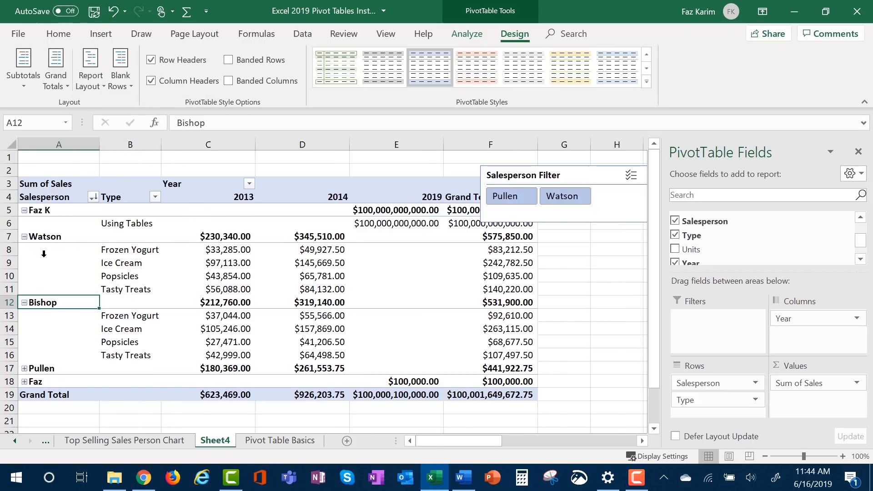
pyautogui.click(24, 368)
pyautogui.scroll(-1, 26, 403)
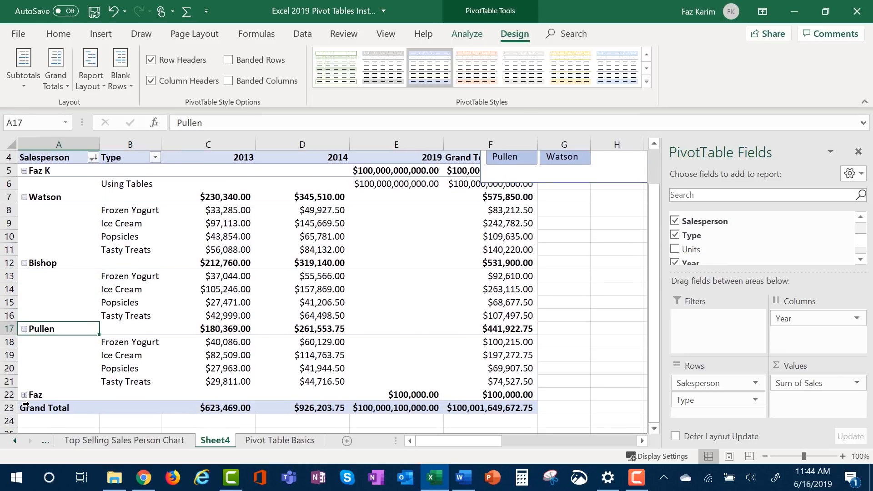
pyautogui.click(24, 395)
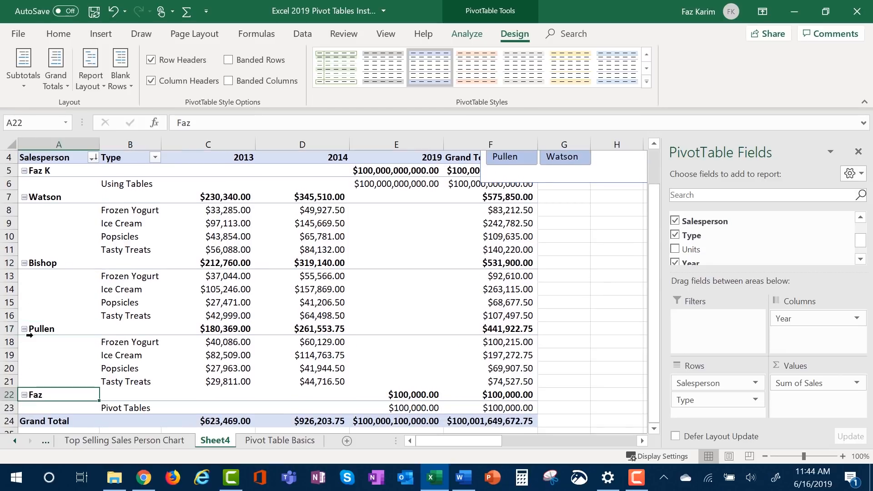
# Set the pivot table's report layout to repeat all item labels
pyautogui.click(92, 86)
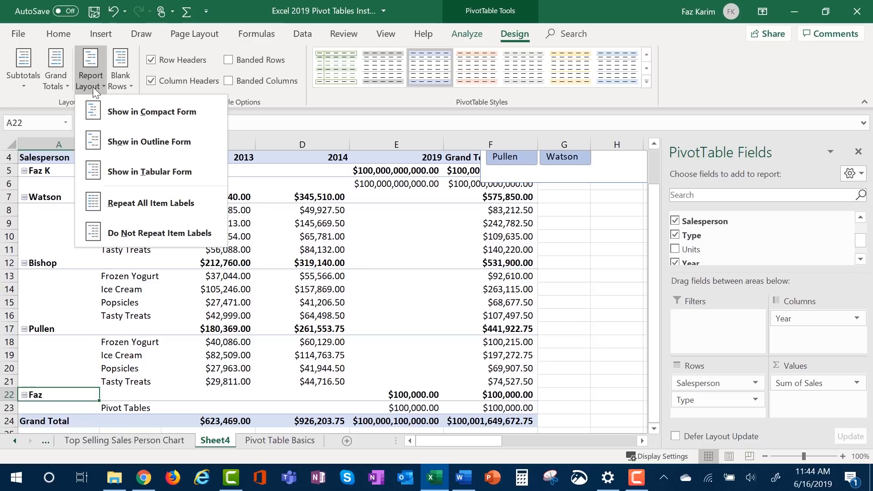
pyautogui.click(135, 203)
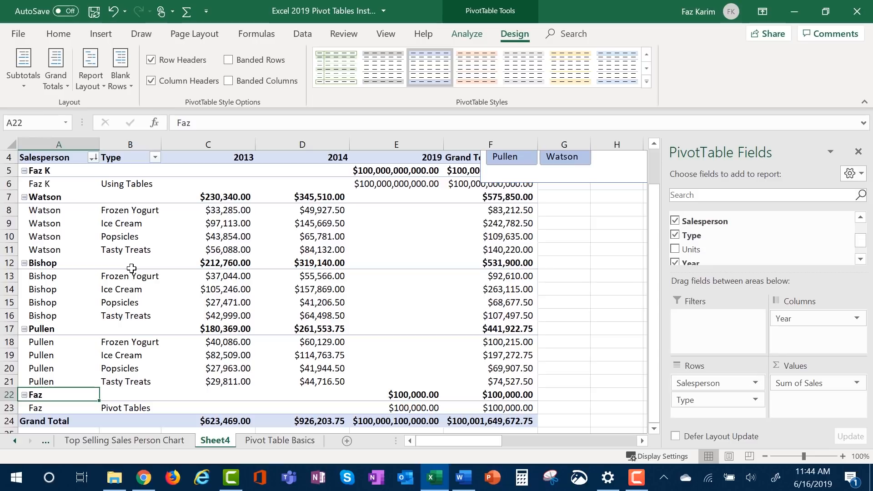
pyautogui.scroll(1, 131, 268)
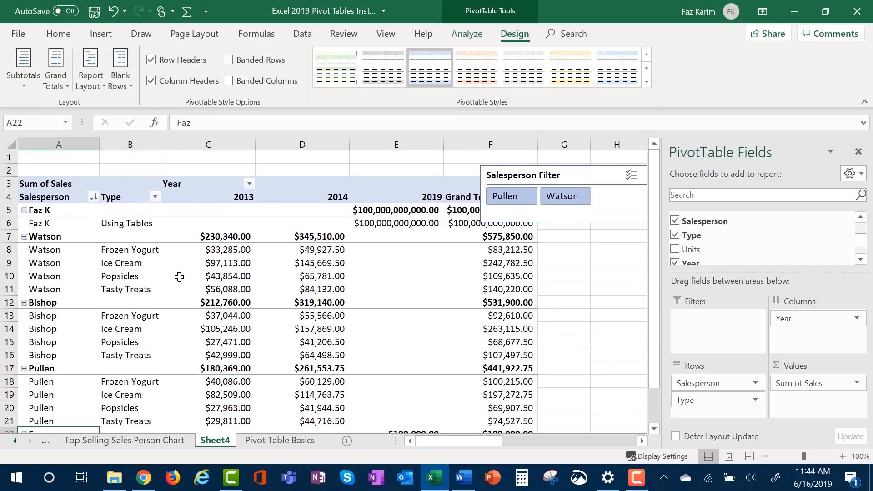
pyautogui.moveTo(179, 277)
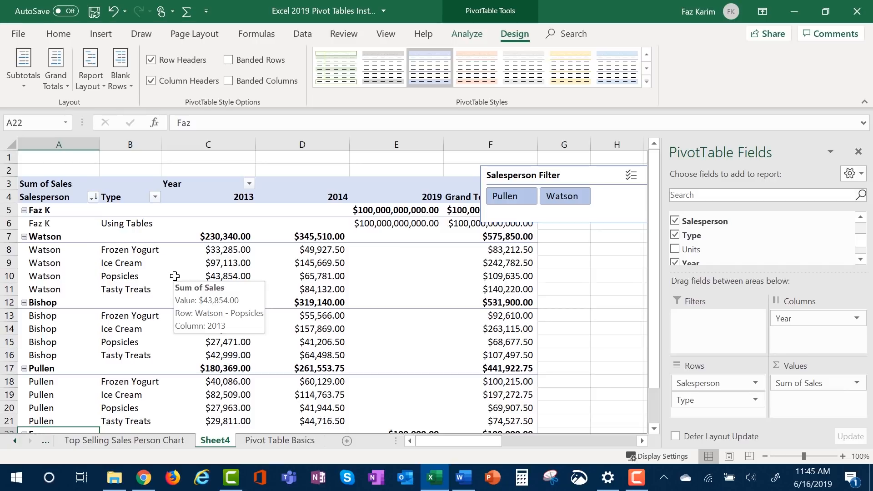
# Open the data import and data analysis settings in Excel Options
pyautogui.click(20, 34)
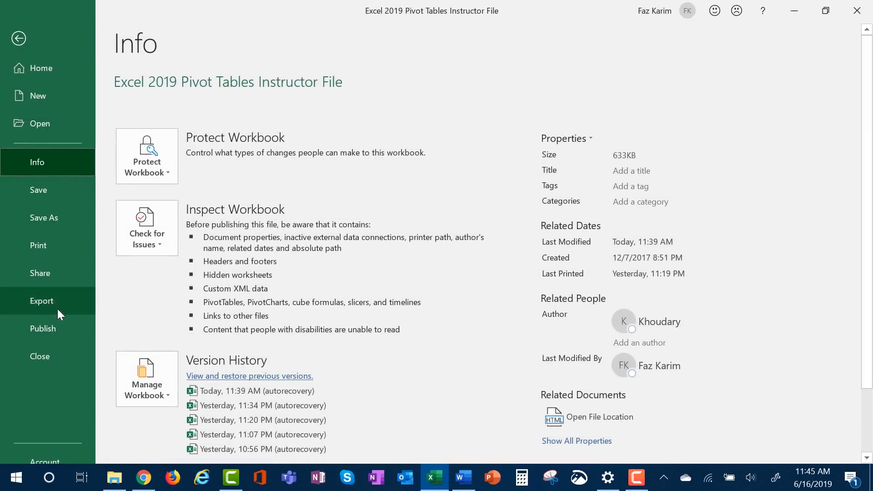
pyautogui.scroll(-3, 57, 326)
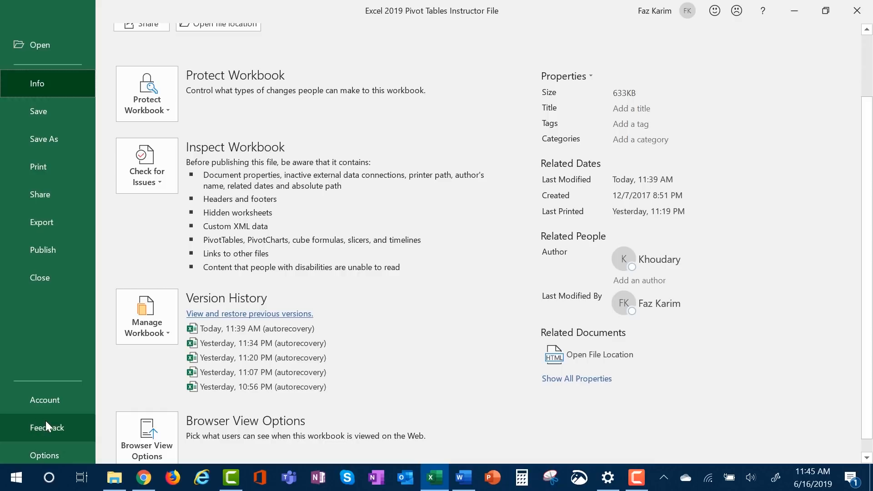
pyautogui.scroll(-1, 46, 423)
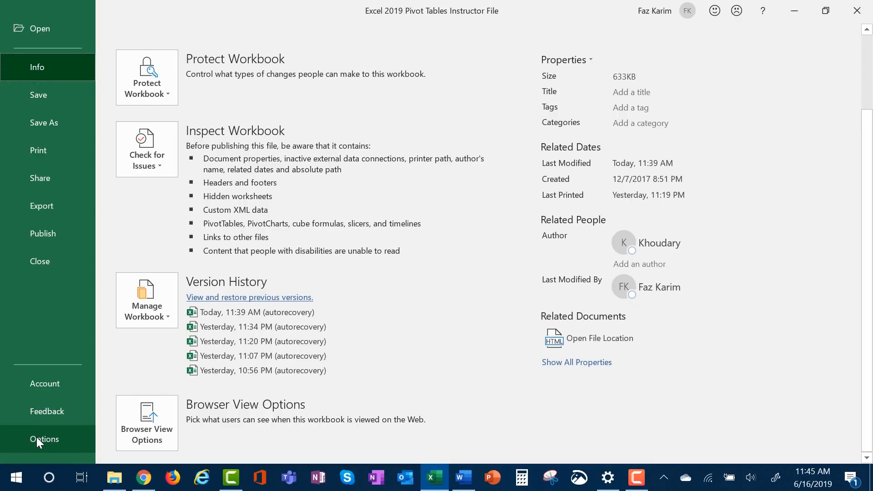
pyautogui.click(37, 438)
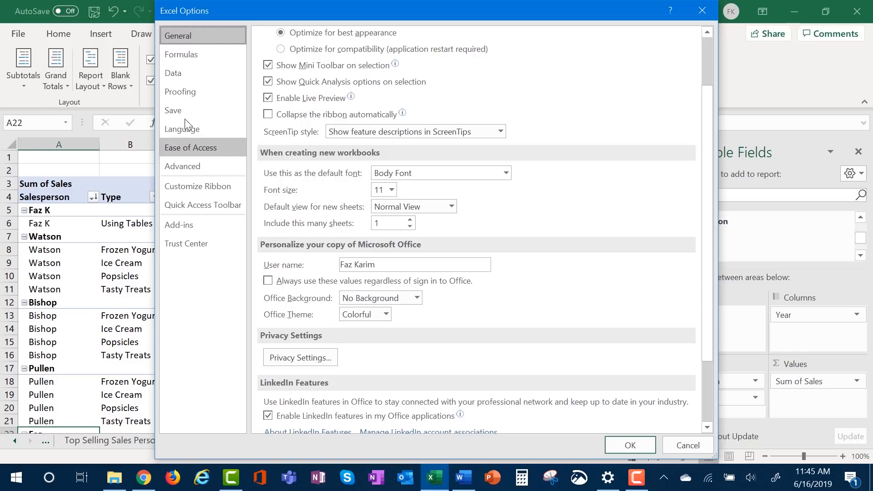
pyautogui.click(192, 77)
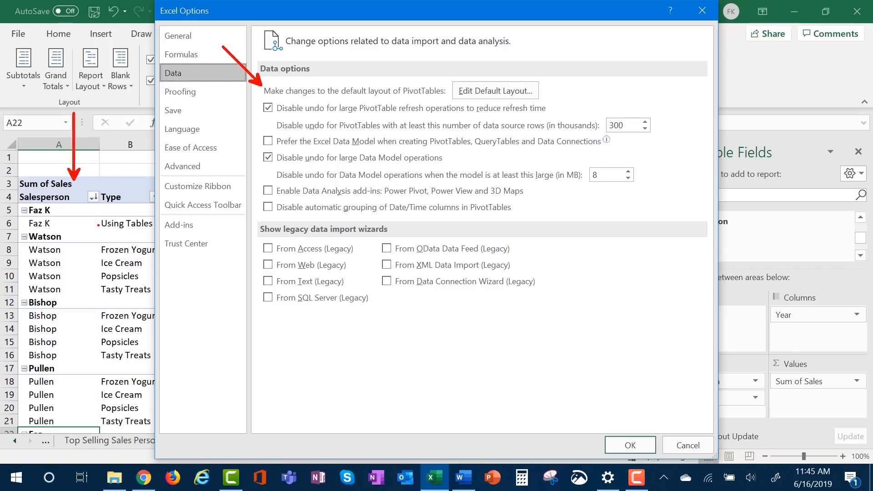
# Edit the default PivotTable layout by importing the layout of the existing pivot table through cell D6
pyautogui.click(525, 90)
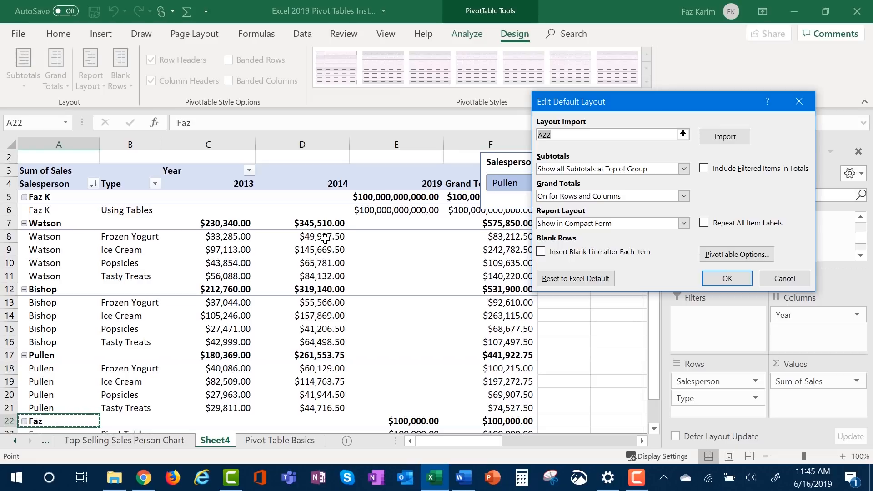
pyautogui.click(283, 214)
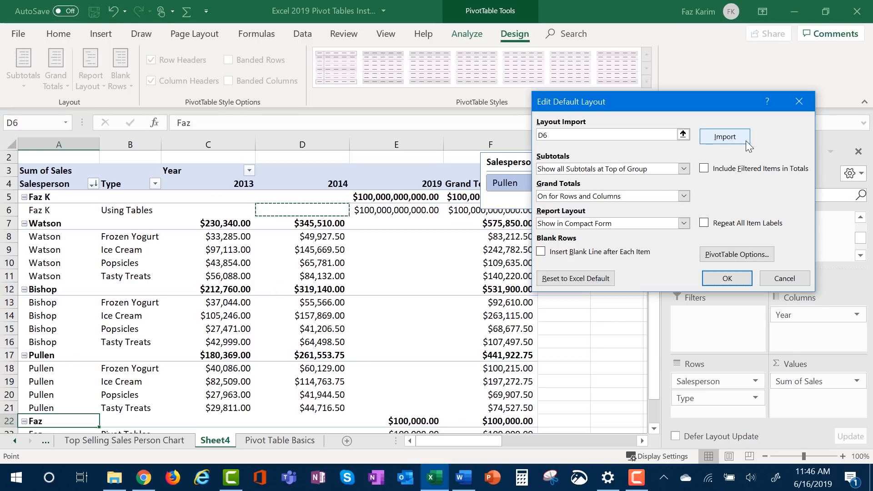
pyautogui.click(712, 138)
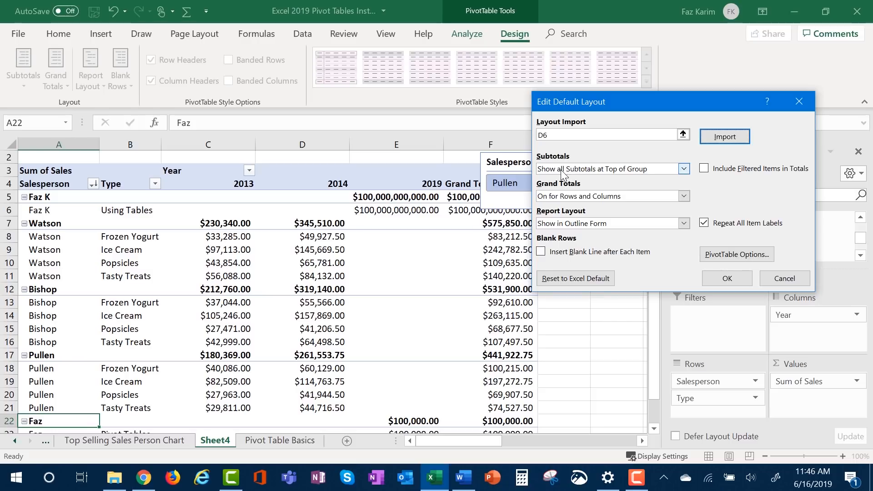
# Review the default Subtotals, Grand Totals and Report Layout choices, and enable inserting a blank line after each item in the default layout
pyautogui.click(683, 168)
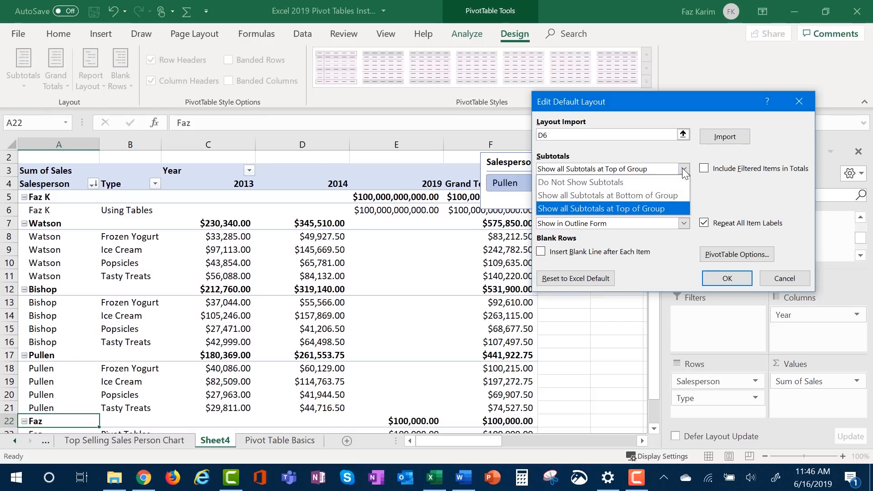
pyautogui.click(682, 169)
pyautogui.click(683, 195)
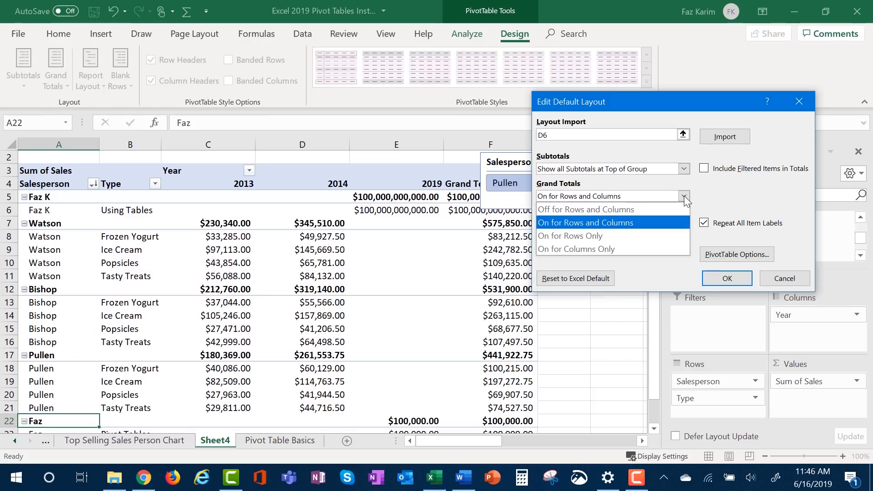
pyautogui.click(684, 196)
pyautogui.click(683, 222)
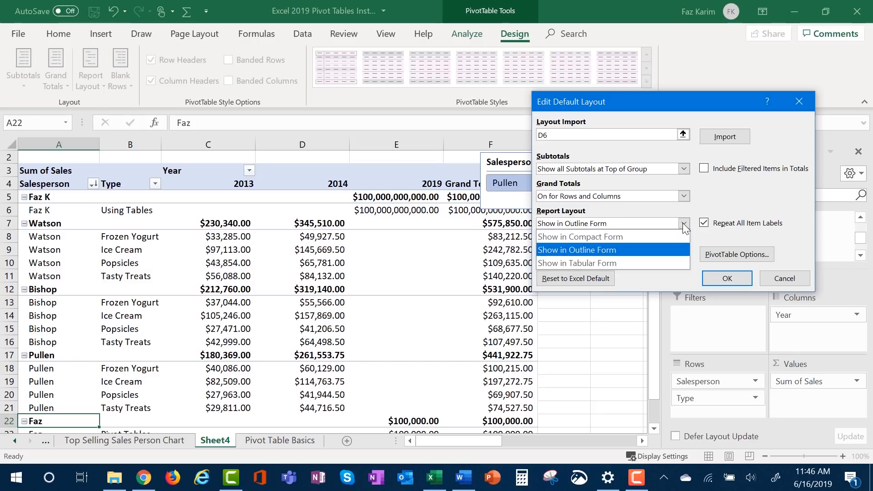
pyautogui.click(683, 222)
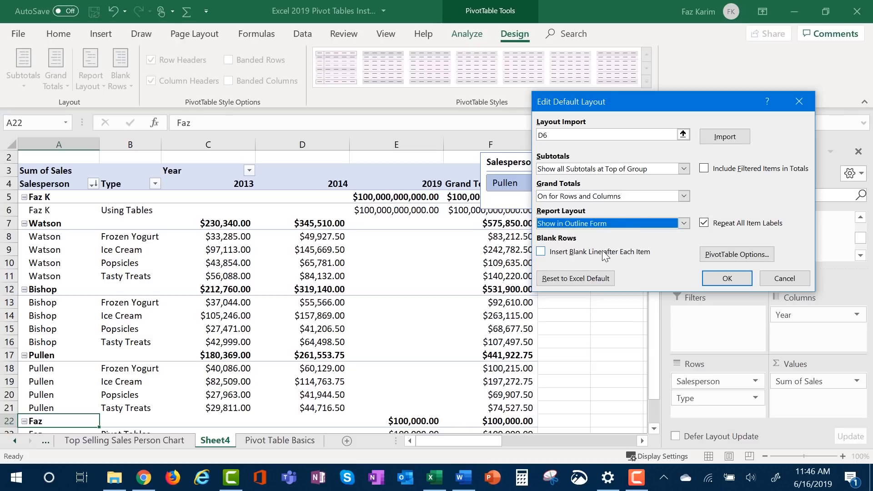
pyautogui.click(541, 252)
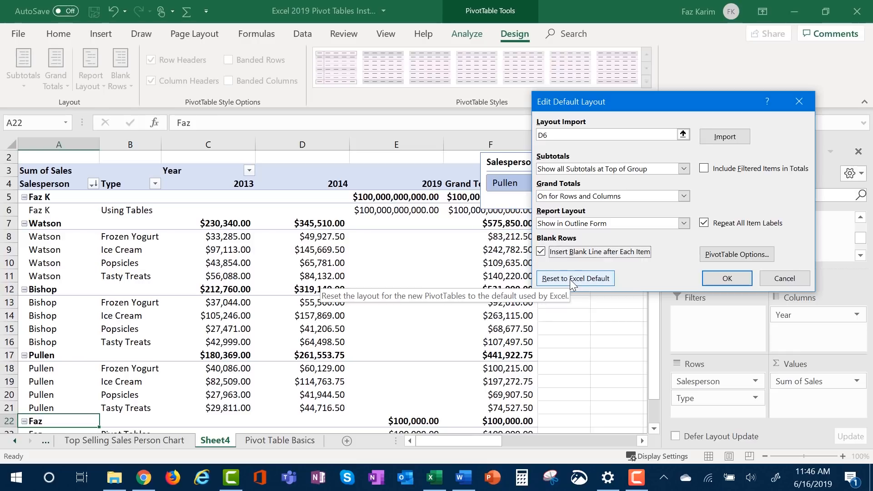
pyautogui.click(718, 280)
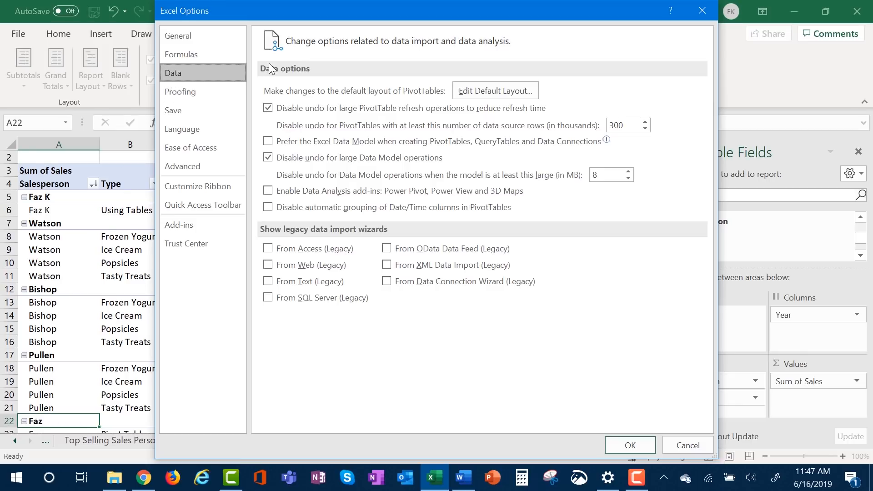
# Reset the default PivotTable layout to the Excel default and accept the options
pyautogui.click(477, 96)
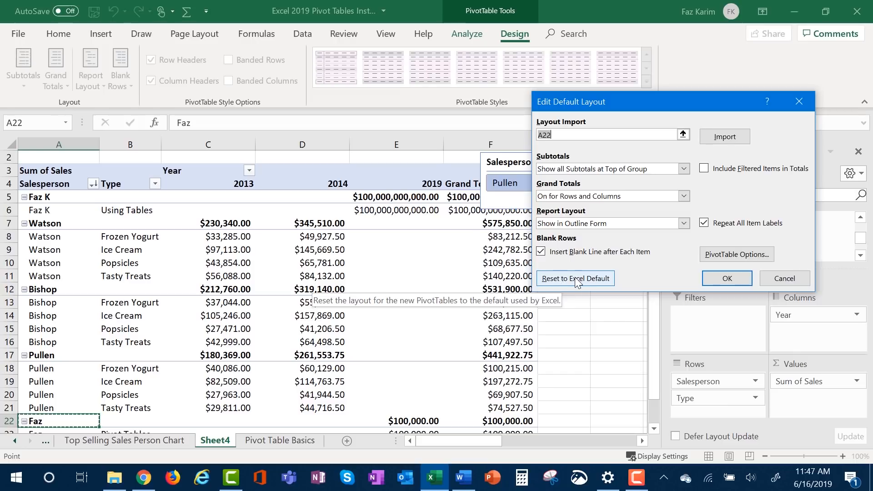
pyautogui.click(574, 279)
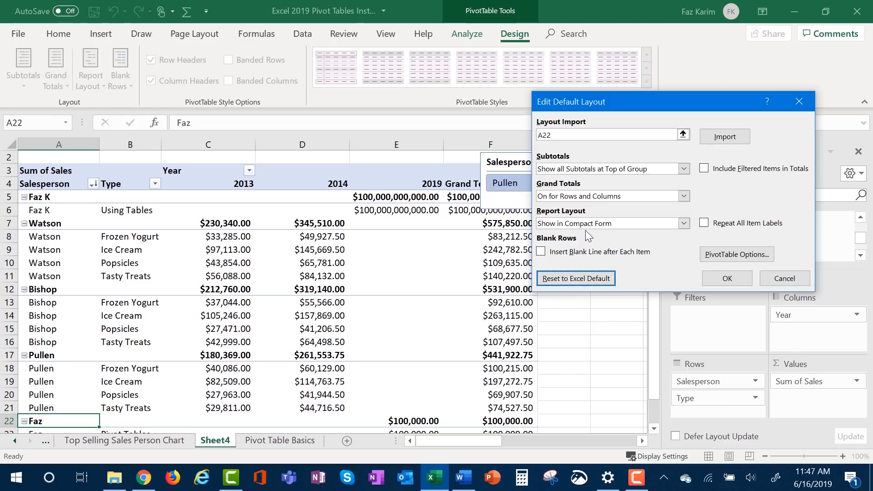
pyautogui.click(728, 279)
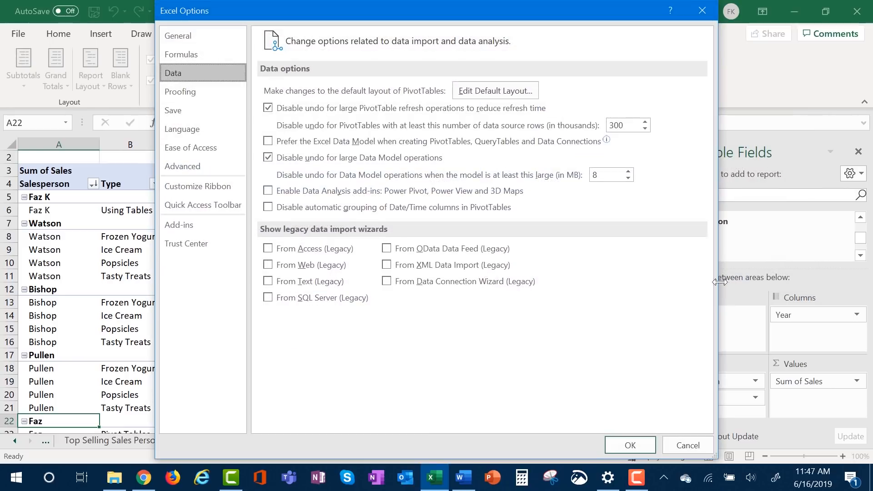
pyautogui.click(621, 440)
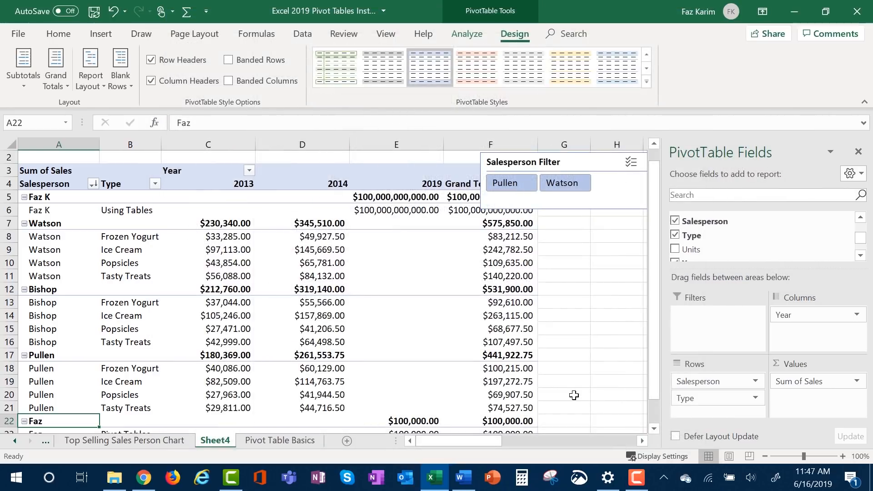
# Apply the green PivotTable style from the first row of the Medium group to the pivot table
pyautogui.click(425, 334)
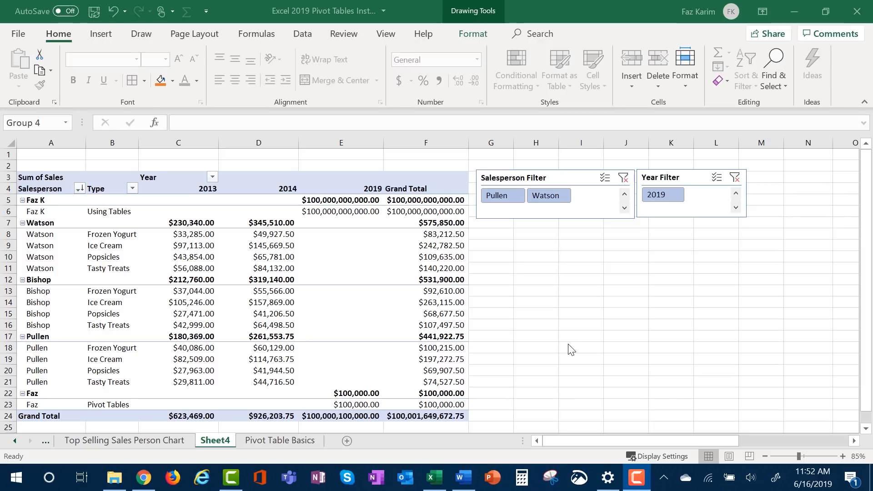
pyautogui.click(343, 255)
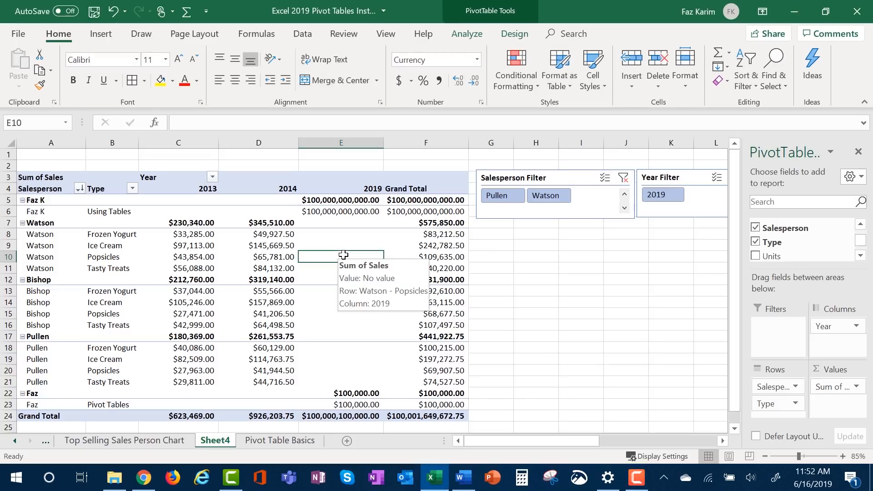
pyautogui.click(516, 41)
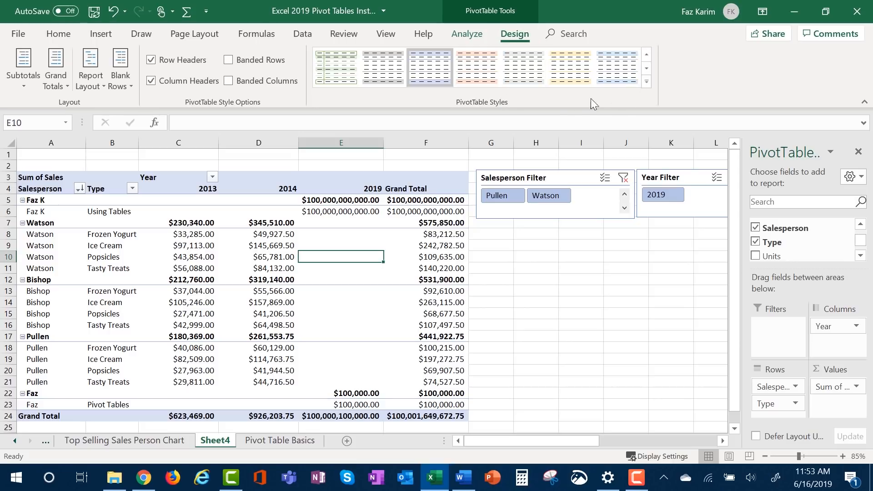
pyautogui.click(646, 82)
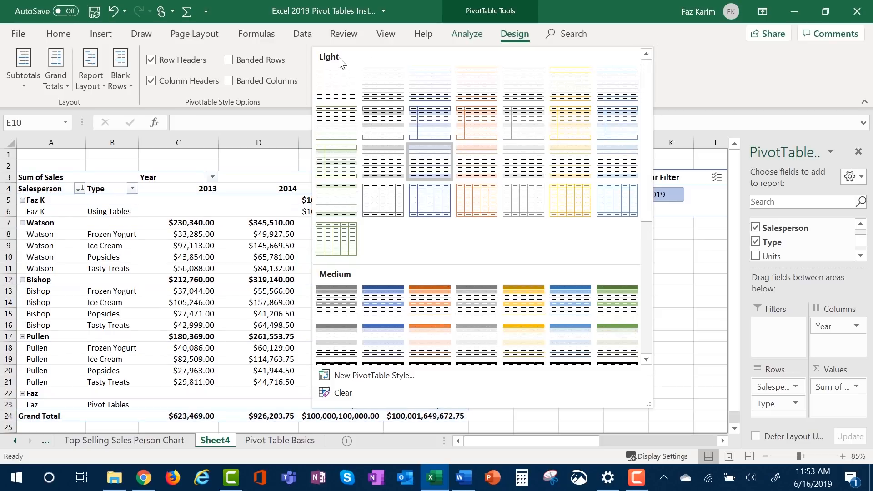
pyautogui.moveTo(646, 99); pyautogui.dragTo(644, 220)
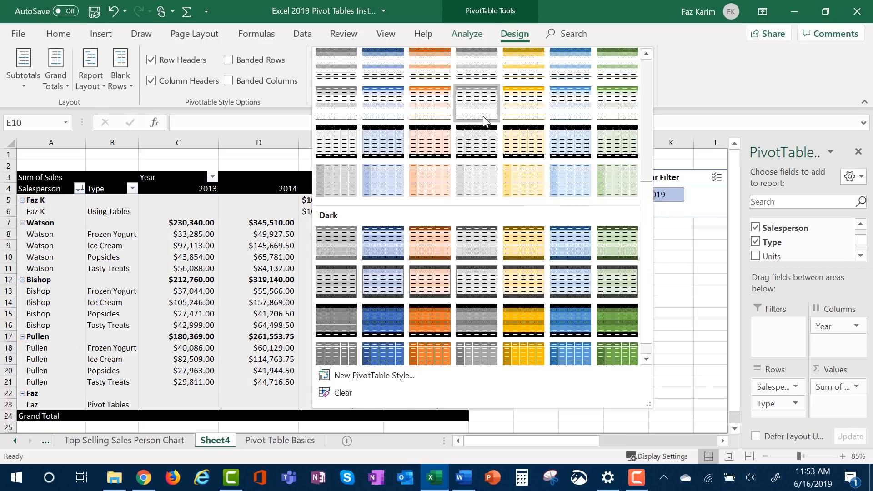
pyautogui.scroll(3, 487, 125)
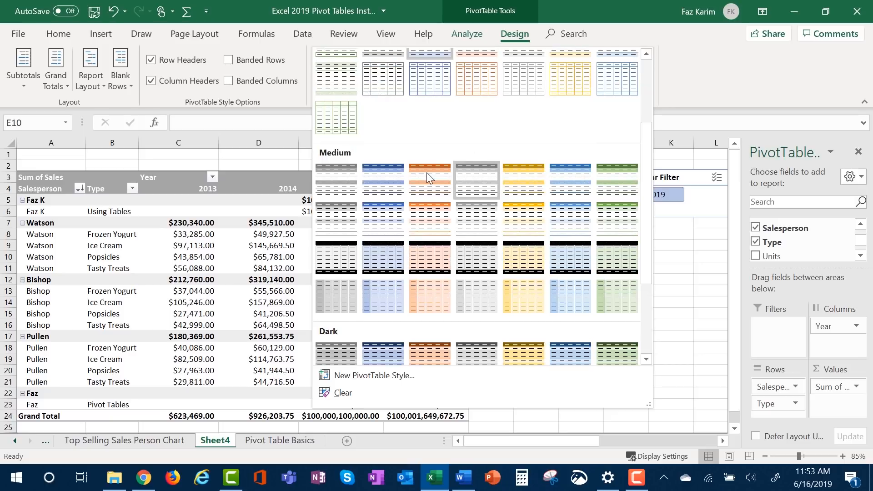
pyautogui.click(601, 188)
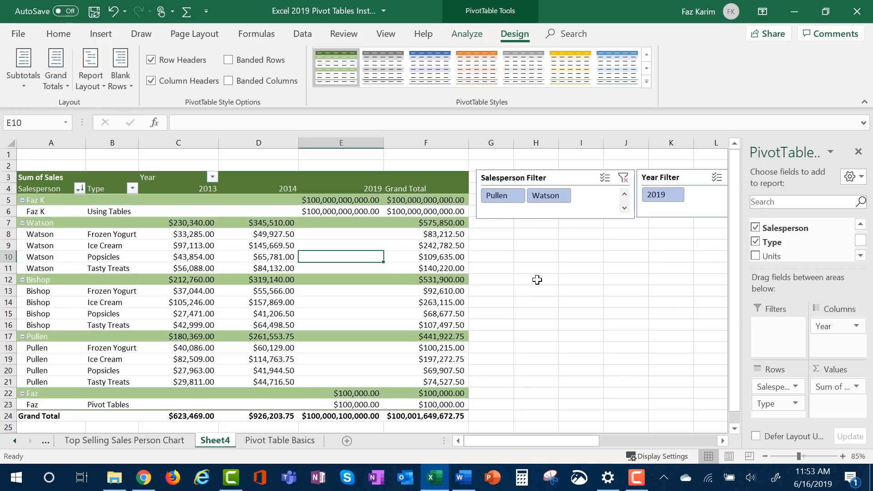
# Turn the pivot table's Column Headers style option off and back on
pyautogui.click(151, 83)
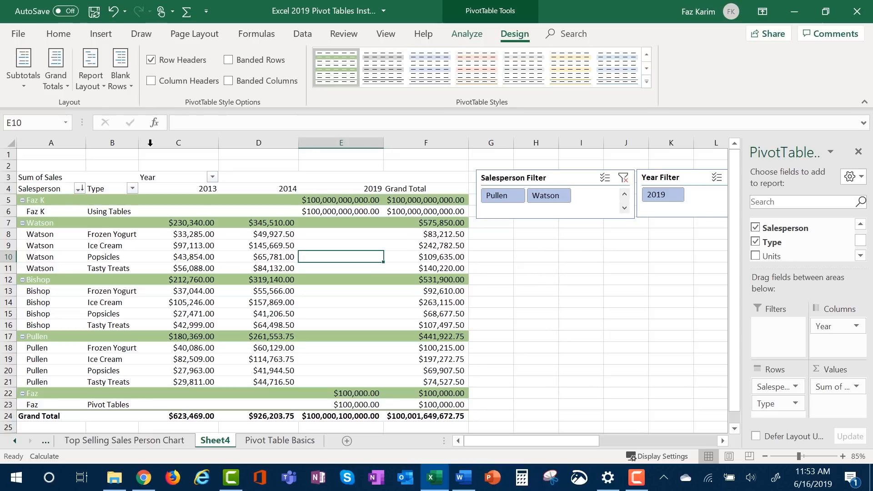
pyautogui.click(153, 81)
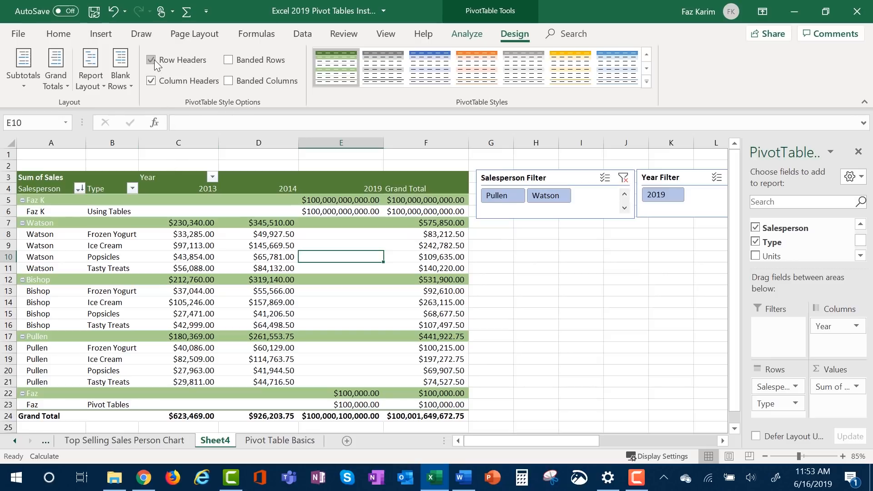
# Toggle the pivot table's Row Headers and Banded Rows style options and restore both, and enable Banded Columns
pyautogui.click(154, 59)
pyautogui.click(155, 60)
pyautogui.click(228, 60)
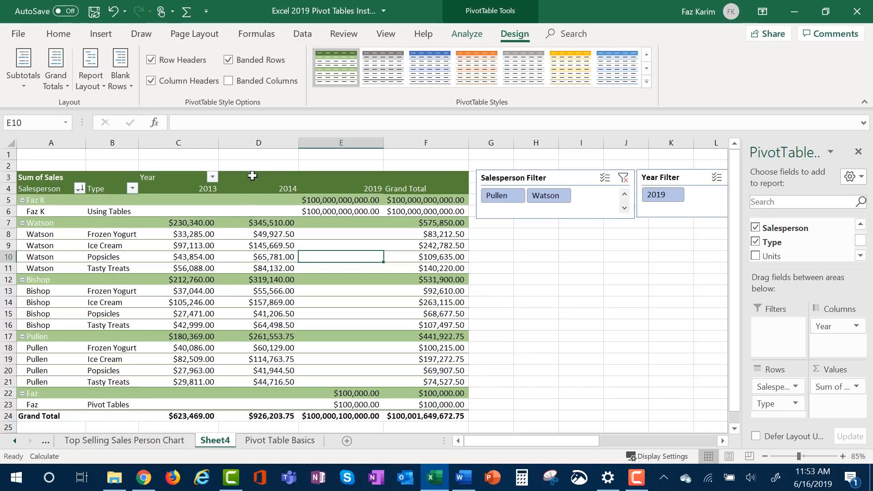
pyautogui.click(228, 60)
pyautogui.click(229, 81)
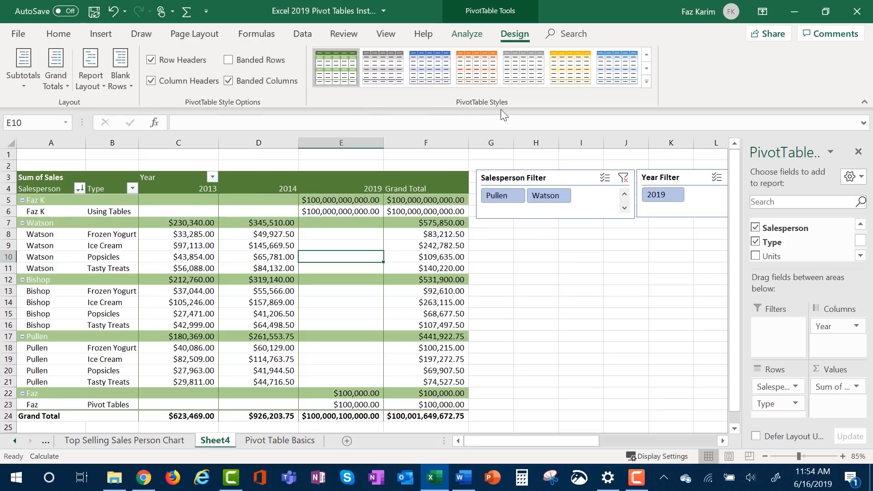
# Create a new custom PivotTable style and name it Excel 2019 Pivot Tables
pyautogui.click(646, 80)
pyautogui.moveTo(647, 84); pyautogui.dragTo(649, 122)
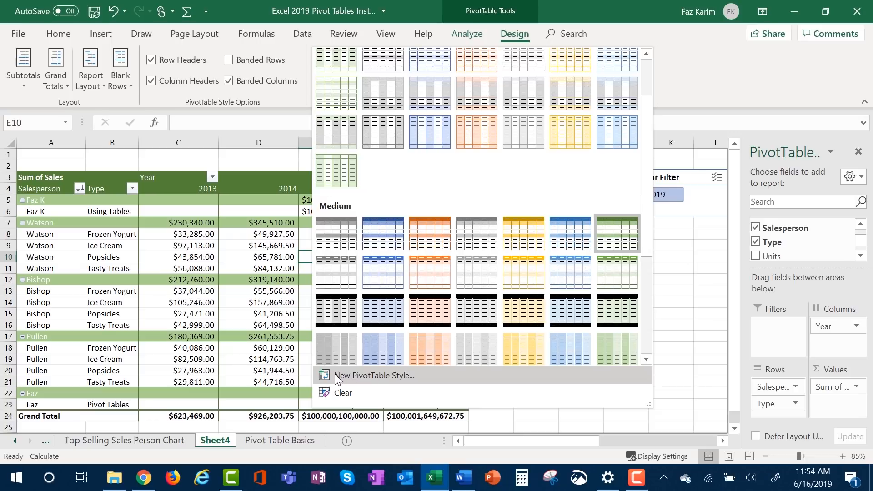
pyautogui.click(419, 376)
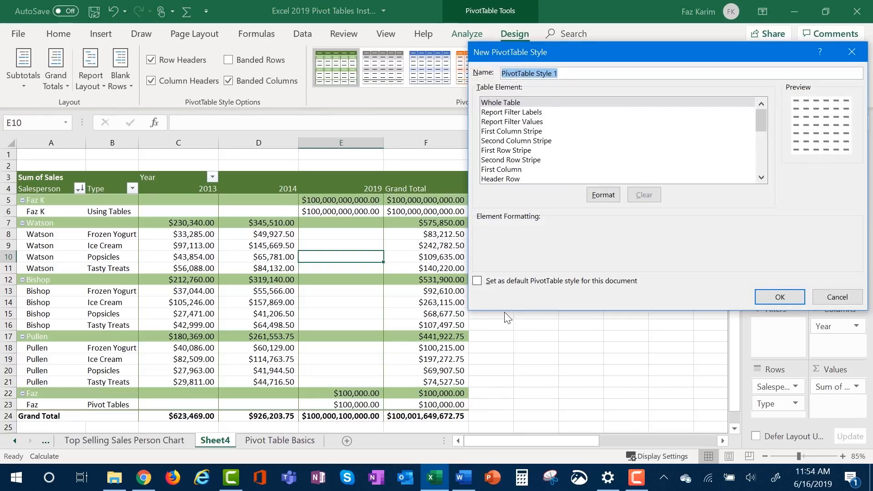
pyautogui.press('BackSpace')
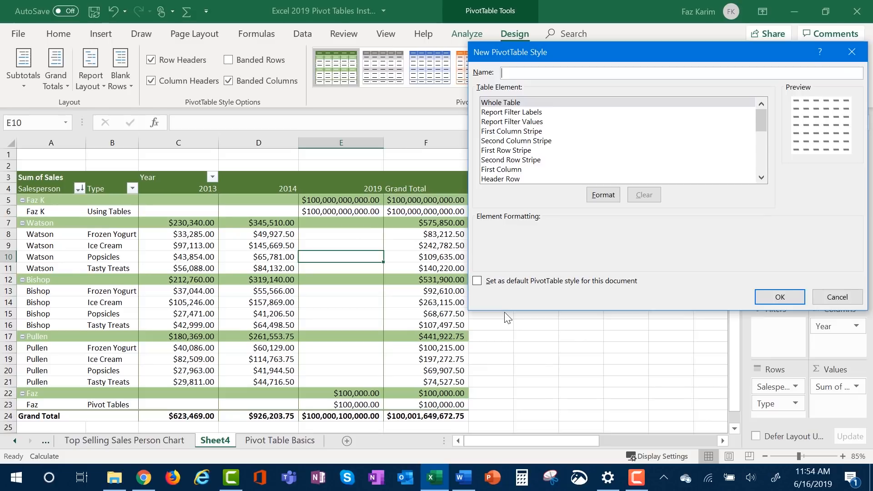
pyautogui.write('Excel 2019 Pivot Tables')
pyautogui.hotkey('ctrl', '2')
pyautogui.moveTo(525, 102); pyautogui.dragTo(546, 83)
pyautogui.press('Escape')
# Set the font color of the Whole Table element to the standard Light Green in the new style
pyautogui.click(603, 194)
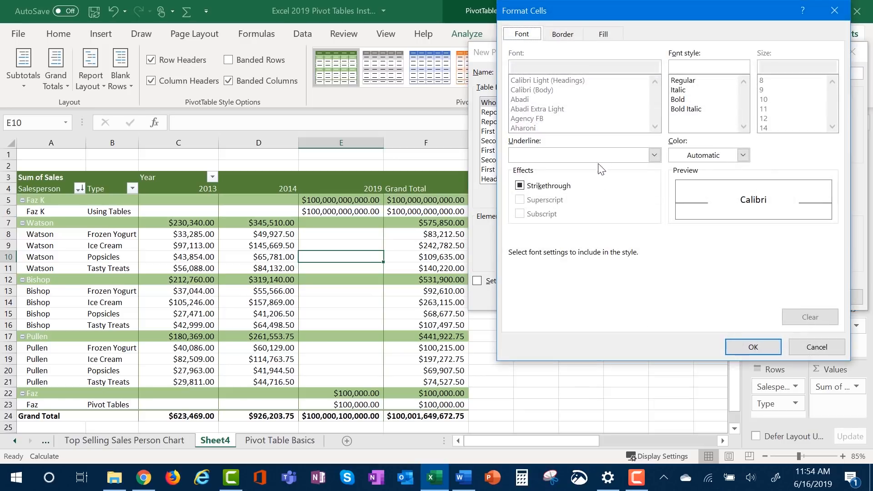
pyautogui.click(742, 155)
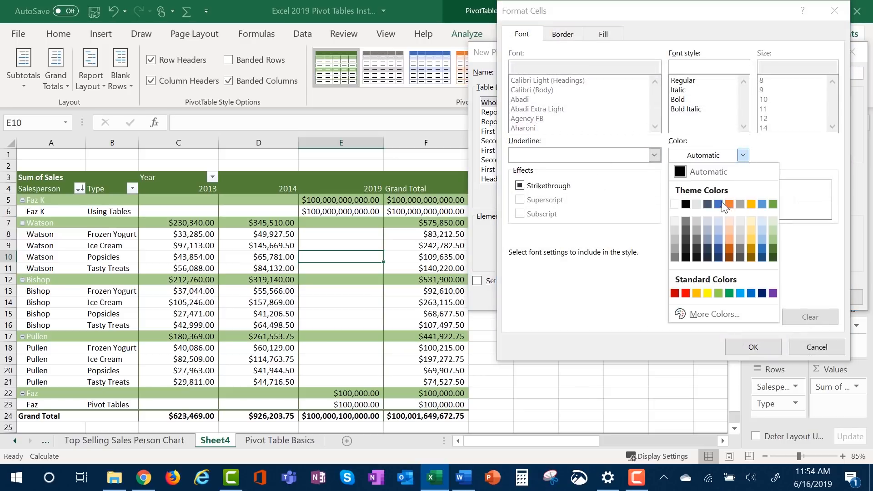
pyautogui.click(718, 294)
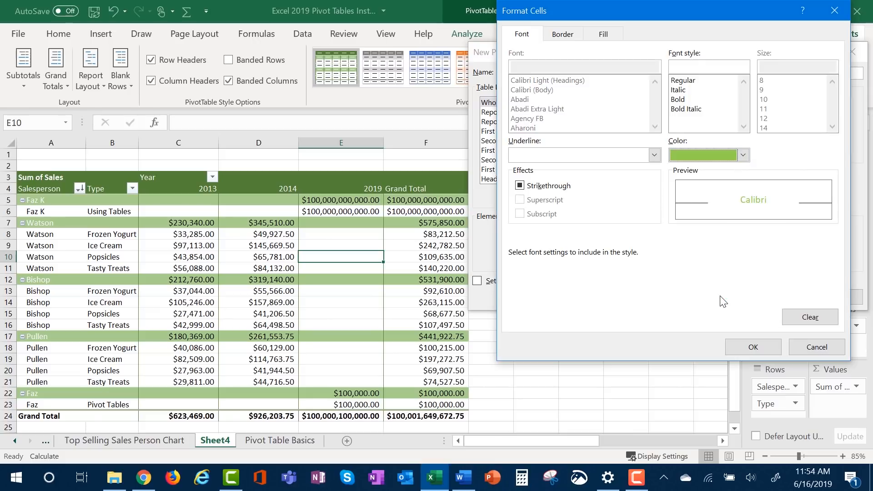
pyautogui.click(742, 350)
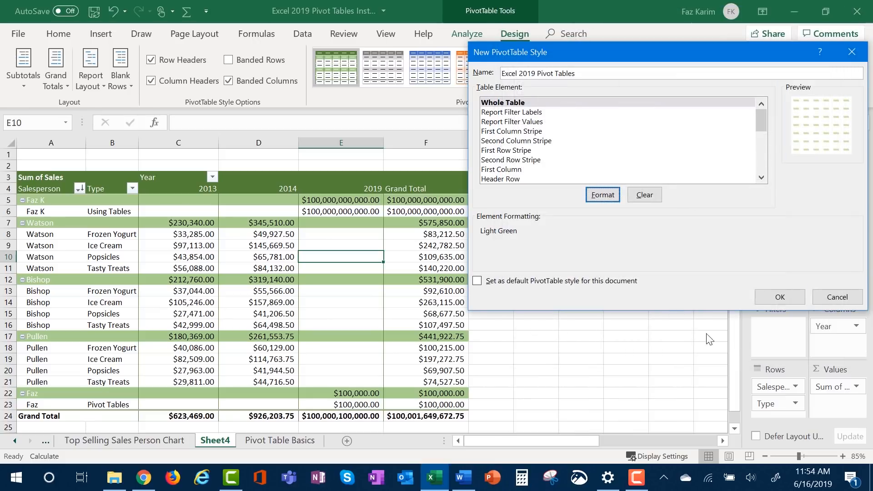
# Set the font color of the First Column Stripe element to the standard Green
pyautogui.click(520, 112)
pyautogui.click(529, 132)
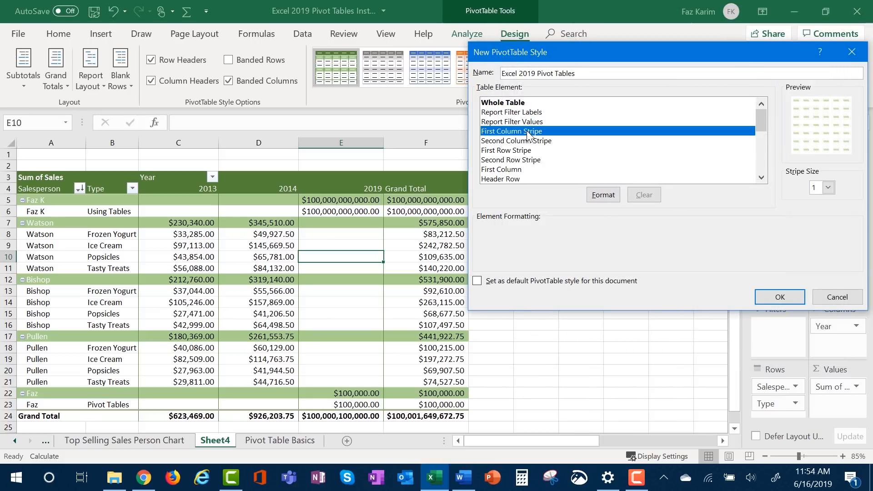
pyautogui.click(603, 195)
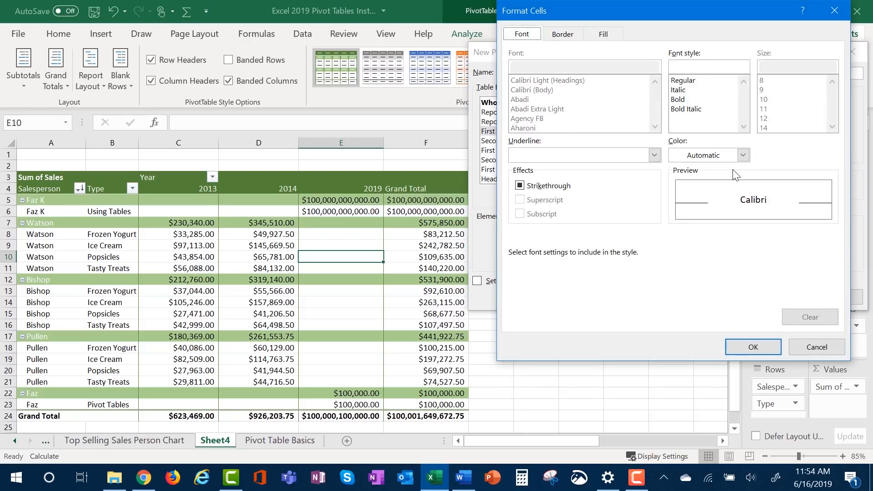
pyautogui.click(743, 155)
pyautogui.click(729, 294)
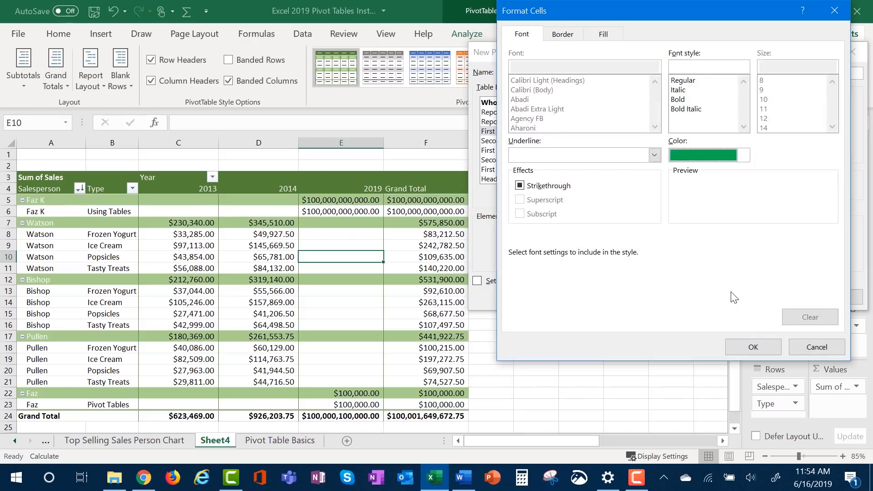
pyautogui.click(762, 344)
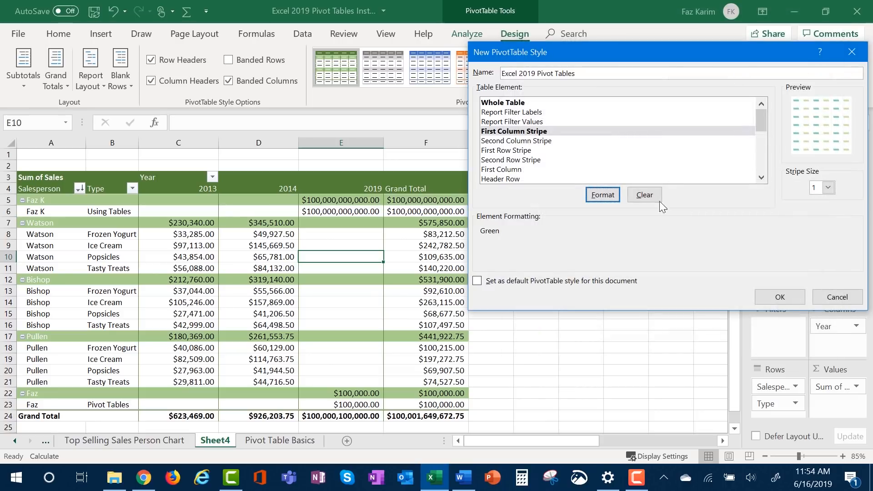
# Set the font color of the Second Column Stripe element to the green Accent 6 theme color
pyautogui.click(550, 141)
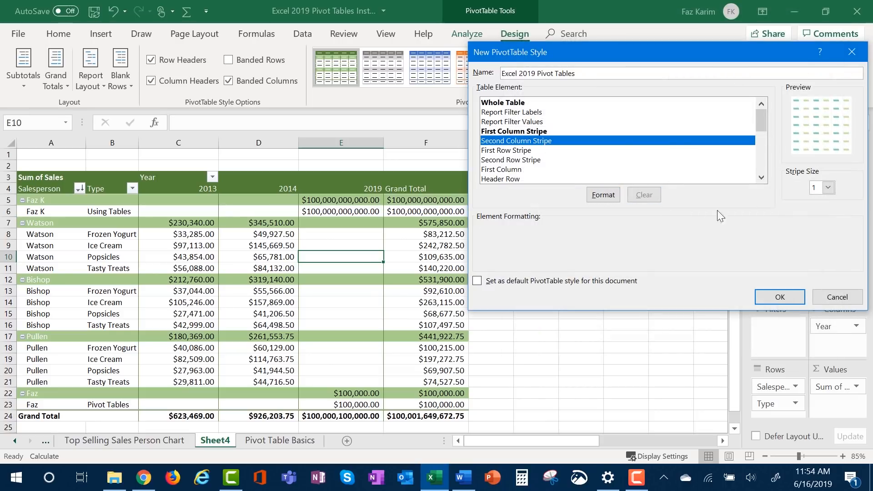
pyautogui.click(598, 194)
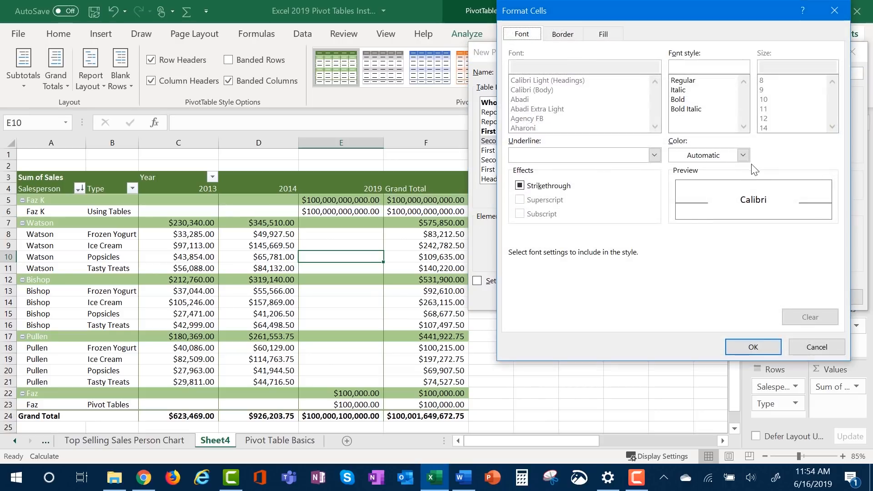
pyautogui.click(743, 155)
pyautogui.click(729, 293)
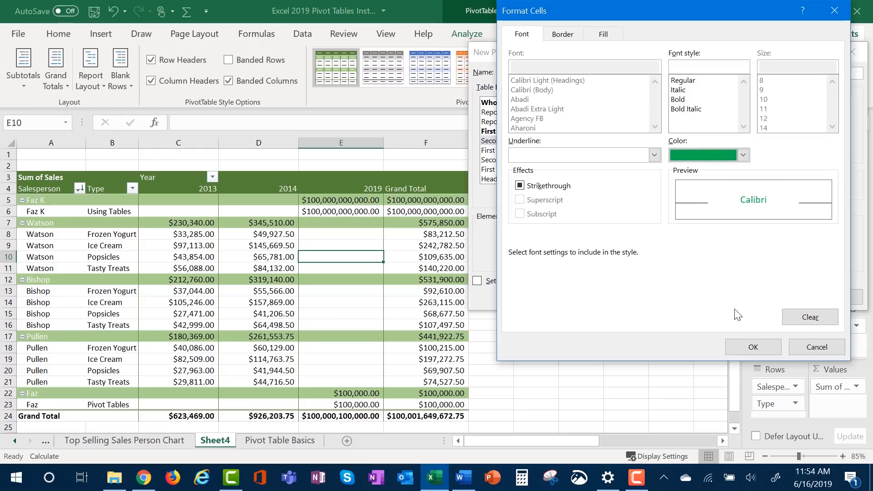
pyautogui.click(742, 155)
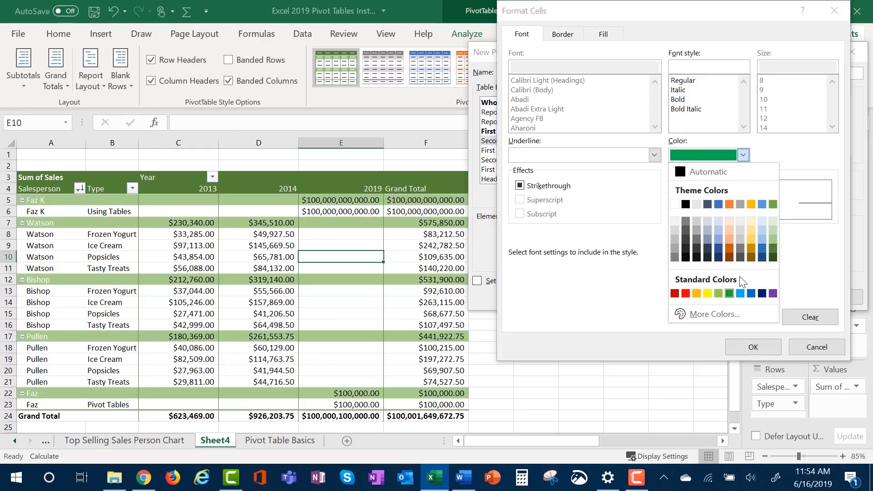
pyautogui.click(773, 204)
pyautogui.click(742, 343)
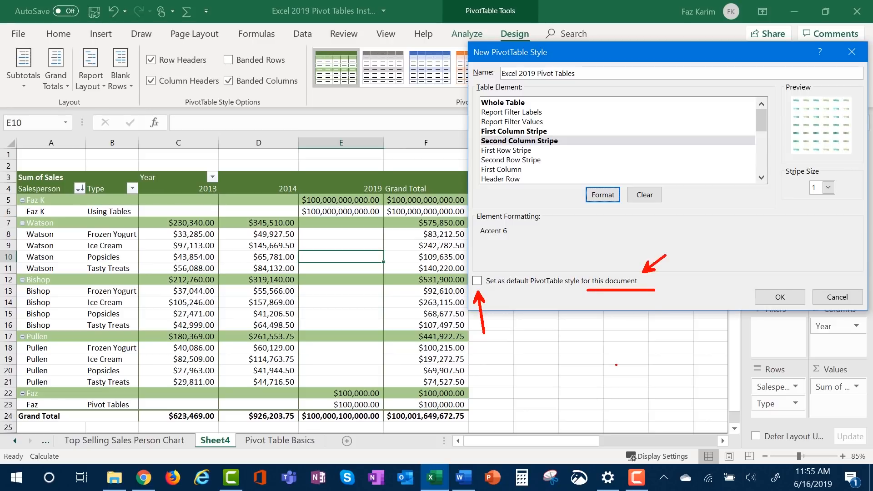
# Look through the remaining table elements from First Row Stripe to Header Row, and save the new style without making it the default
pyautogui.click(518, 151)
pyautogui.click(520, 161)
pyautogui.click(521, 170)
pyautogui.click(523, 180)
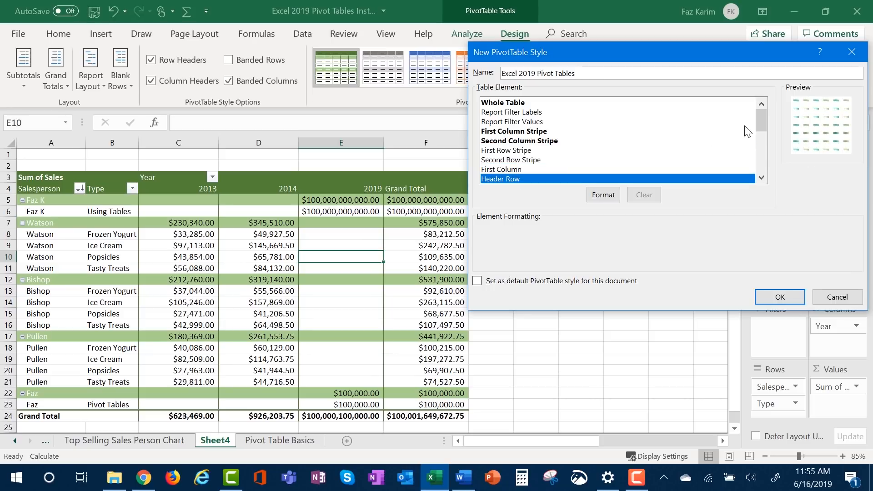
pyautogui.moveTo(760, 124); pyautogui.dragTo(760, 132)
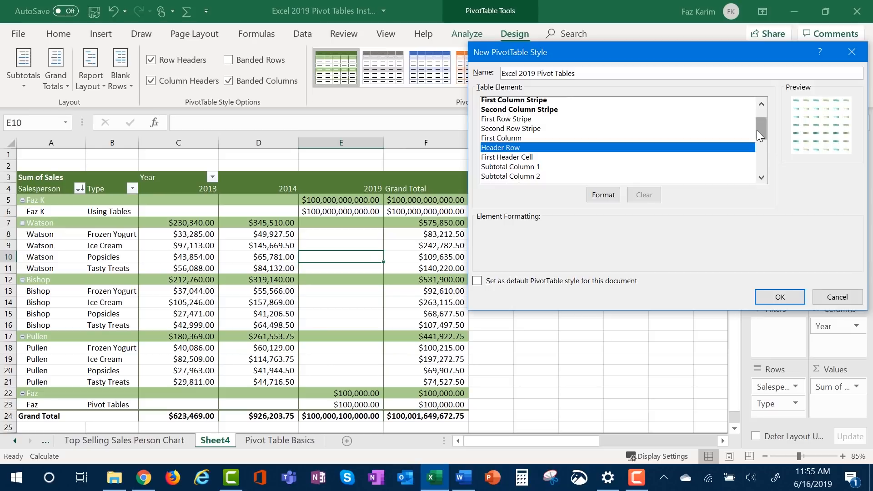
pyautogui.click(773, 299)
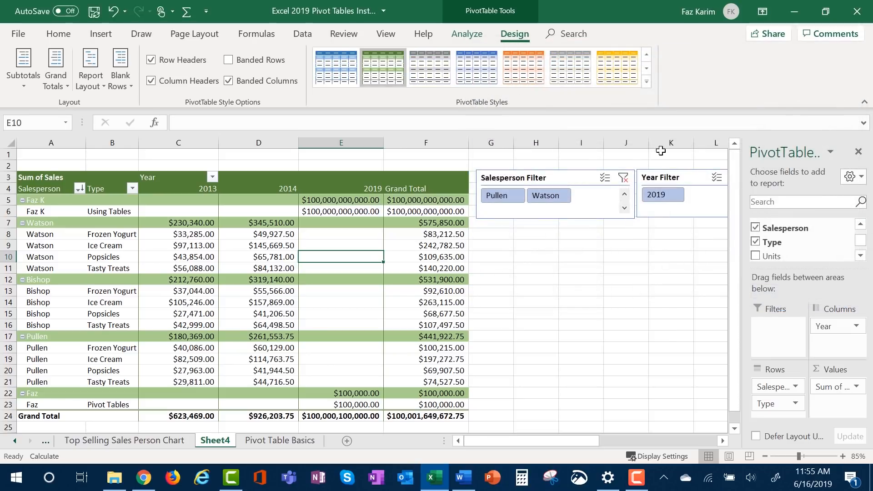
# Apply the custom Excel 2019 Pivot Tables style to the pivot table
pyautogui.click(646, 81)
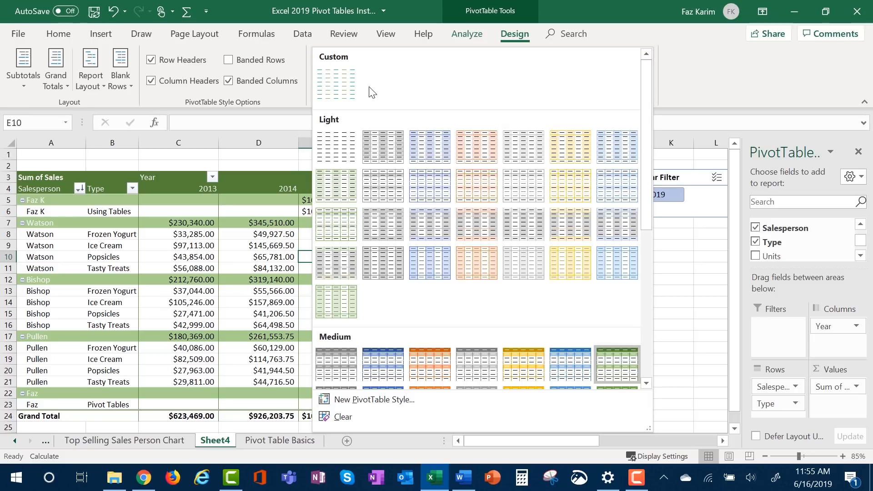
pyautogui.click(342, 89)
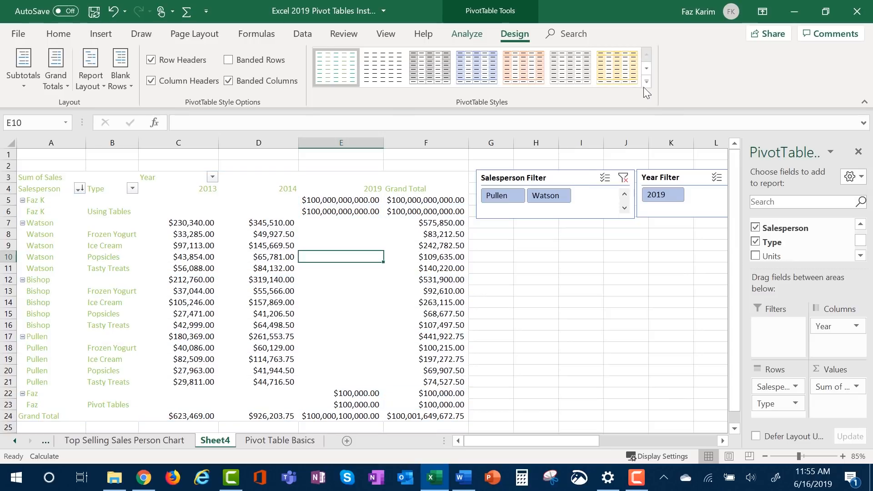
pyautogui.click(645, 82)
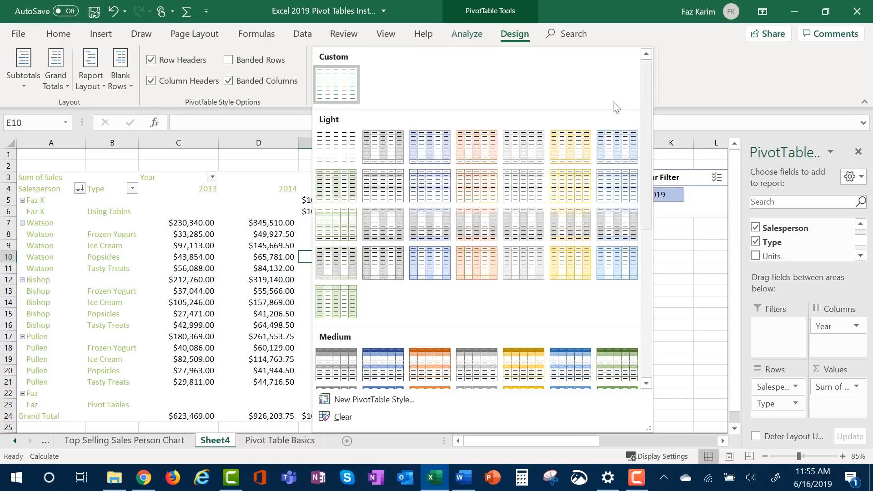
pyautogui.click(347, 88)
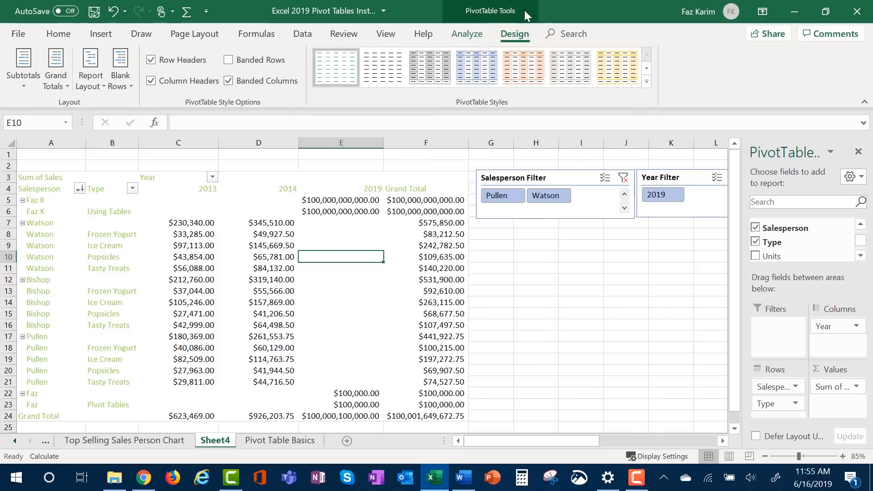
# Apply the green PivotTable style from the third row of the Dark group to the pivot table
pyautogui.click(648, 82)
pyautogui.moveTo(650, 88); pyautogui.dragTo(635, 245)
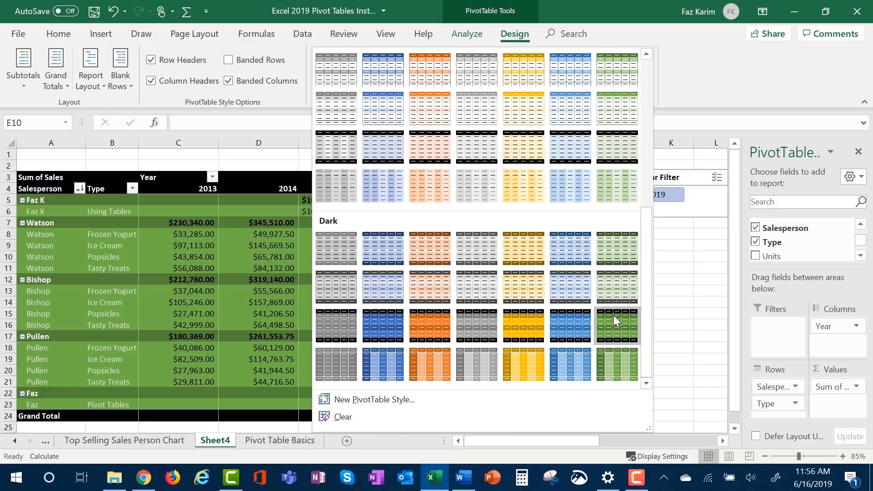
pyautogui.click(612, 317)
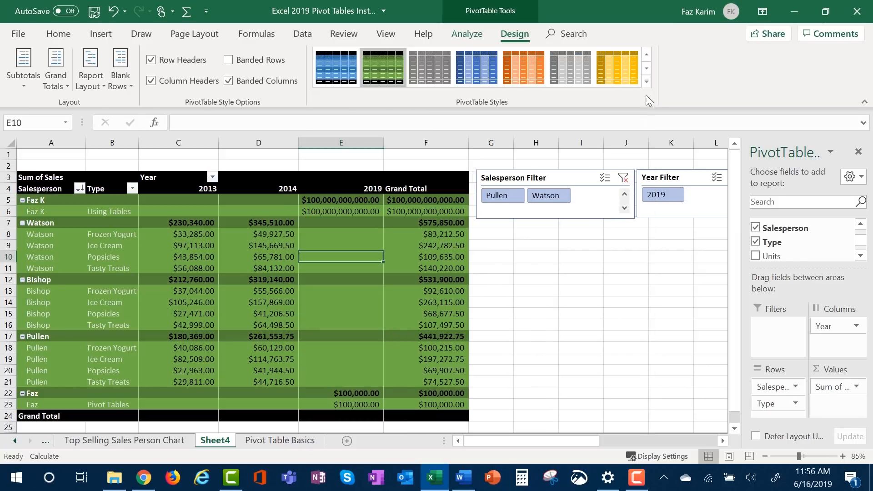
pyautogui.click(646, 83)
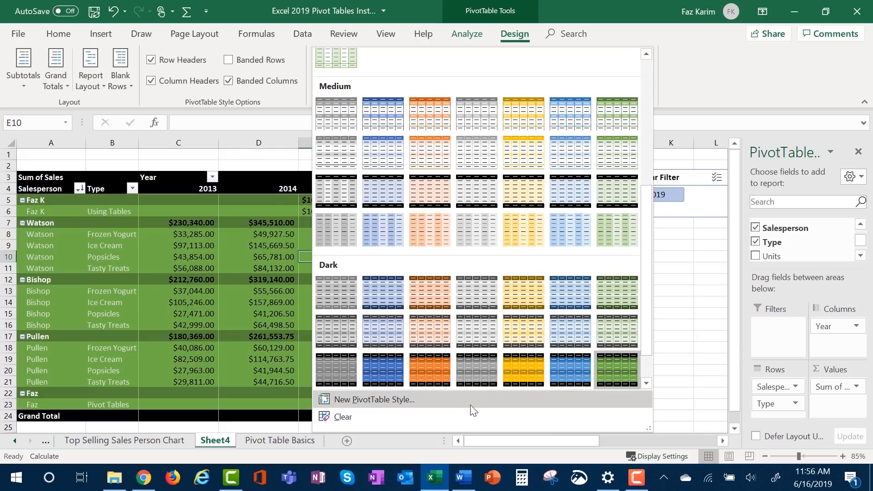
pyautogui.click(261, 269)
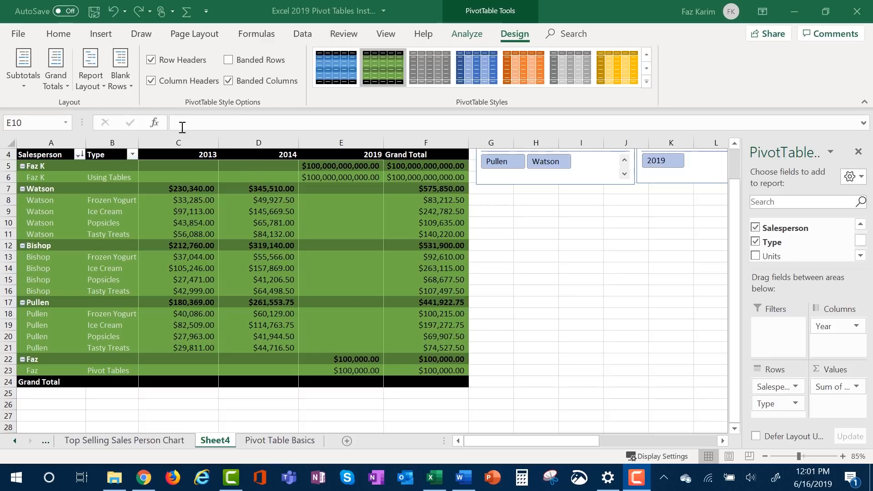
# Turn the pivot table's grand totals off for rows and columns, and switch them back on for rows only
pyautogui.click(53, 83)
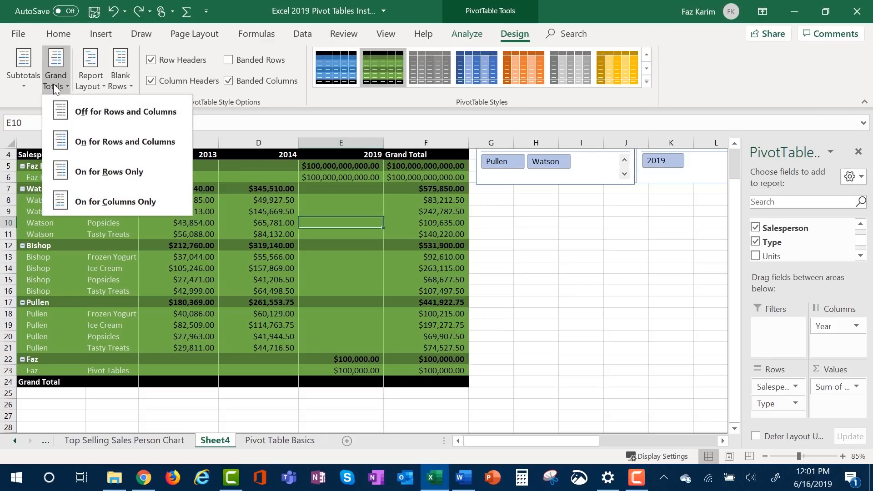
pyautogui.click(97, 119)
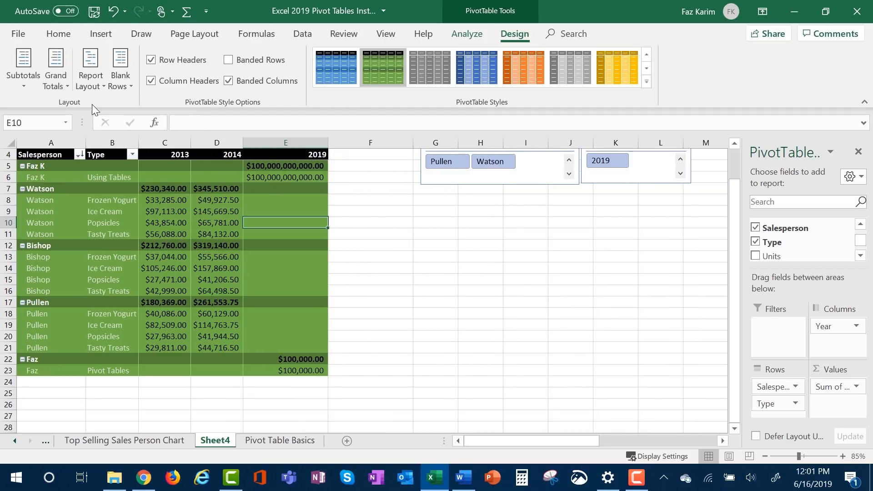
pyautogui.click(91, 86)
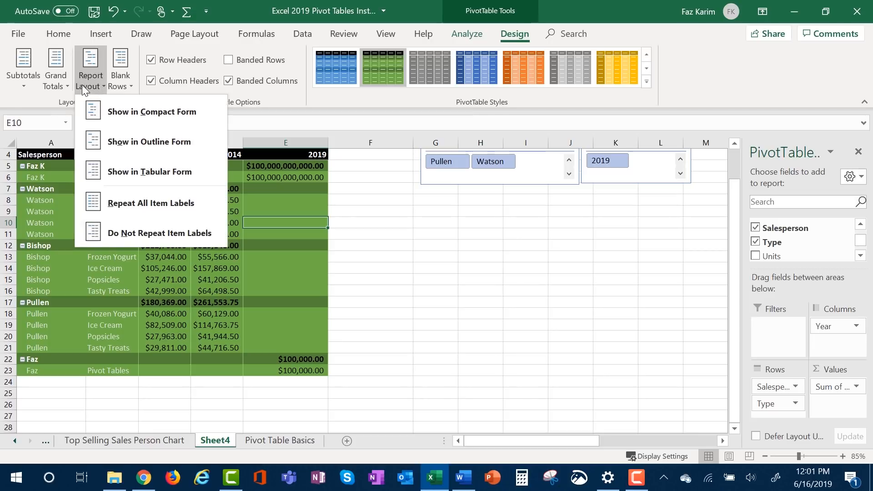
pyautogui.click(56, 80)
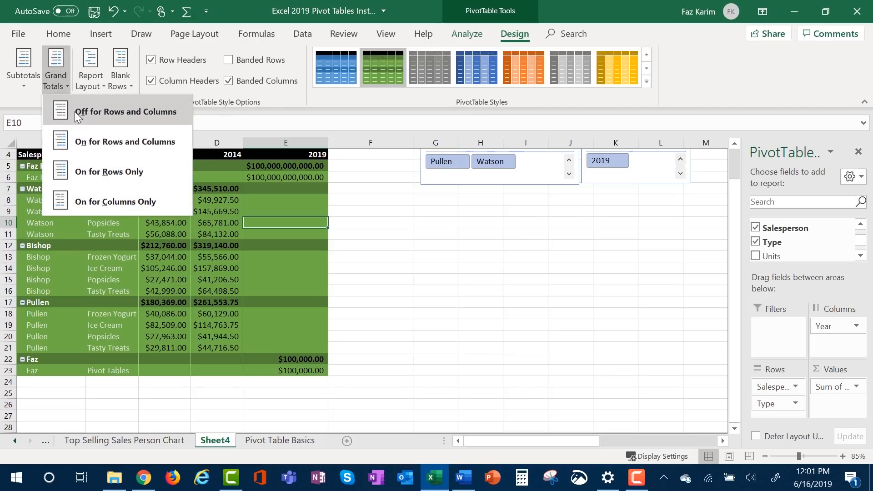
pyautogui.click(107, 176)
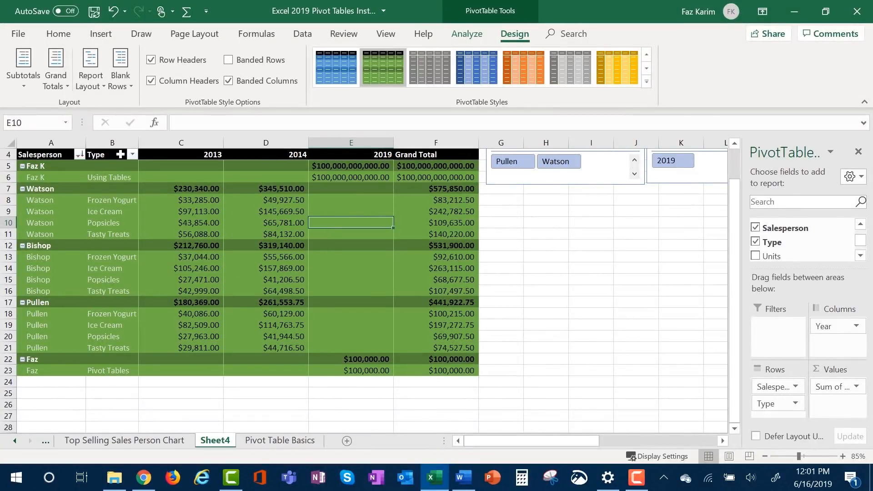
# Switch the pivot table's grand totals on for columns only
pyautogui.click(49, 88)
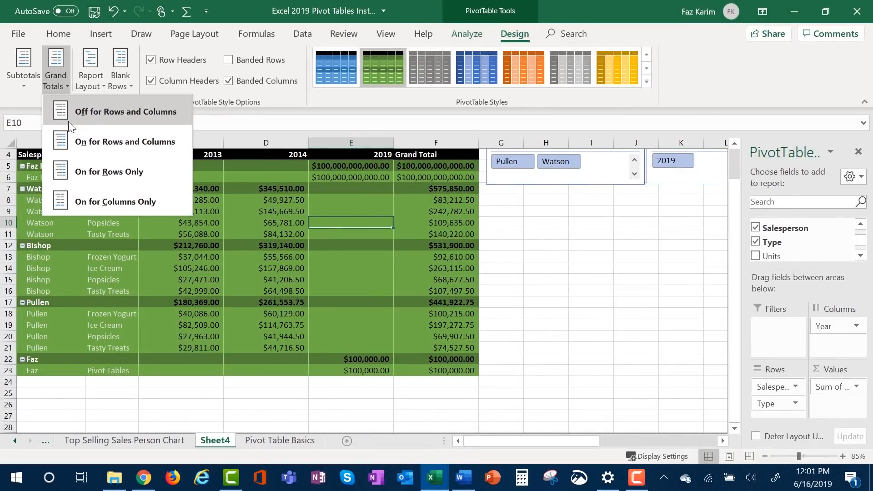
pyautogui.click(84, 200)
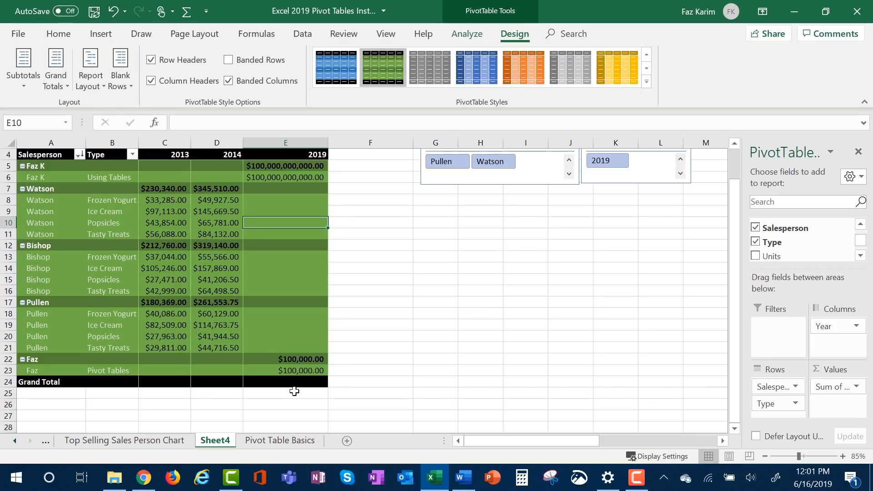
pyautogui.click(52, 86)
pyautogui.click(52, 87)
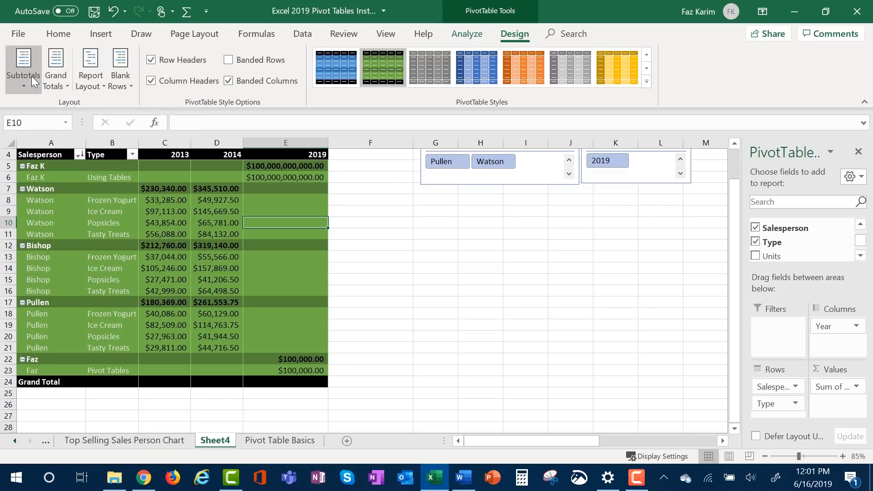
# Hide the pivot table's subtotals, and show them again at the bottom of each group
pyautogui.moveTo(333, 162); pyautogui.dragTo(378, 162)
pyautogui.moveTo(330, 358); pyautogui.dragTo(366, 363)
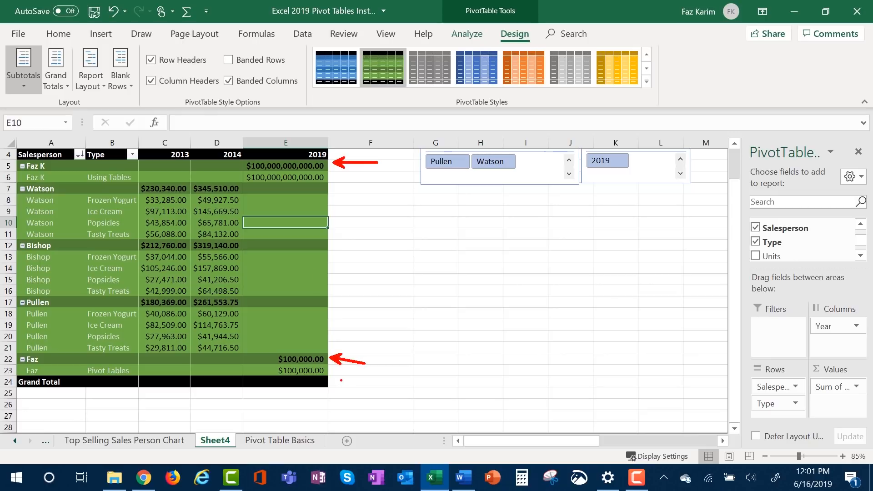
pyautogui.click(26, 64)
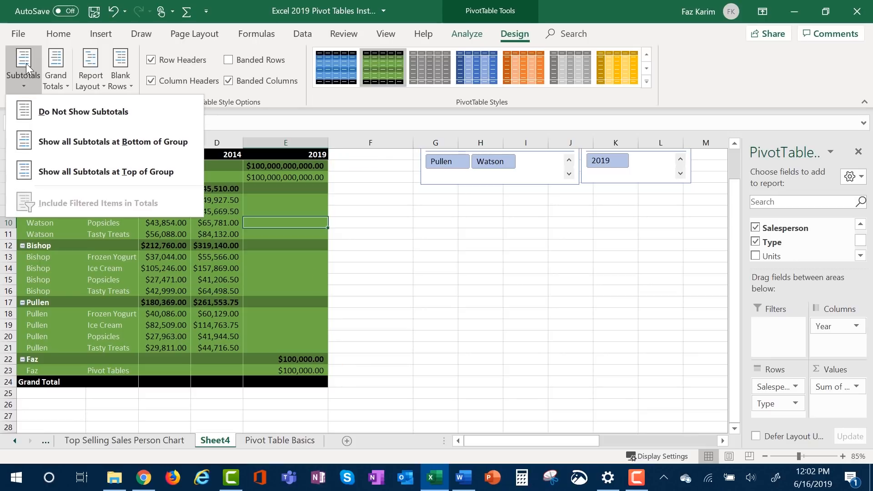
pyautogui.click(69, 109)
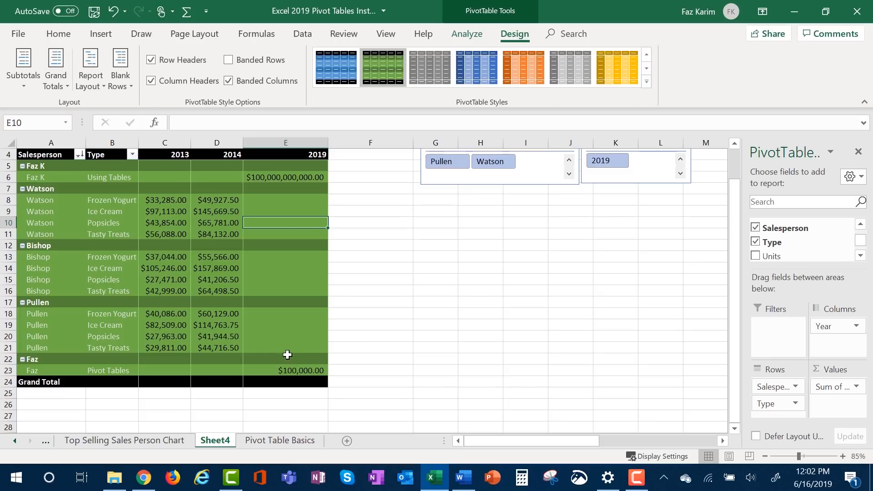
pyautogui.click(22, 85)
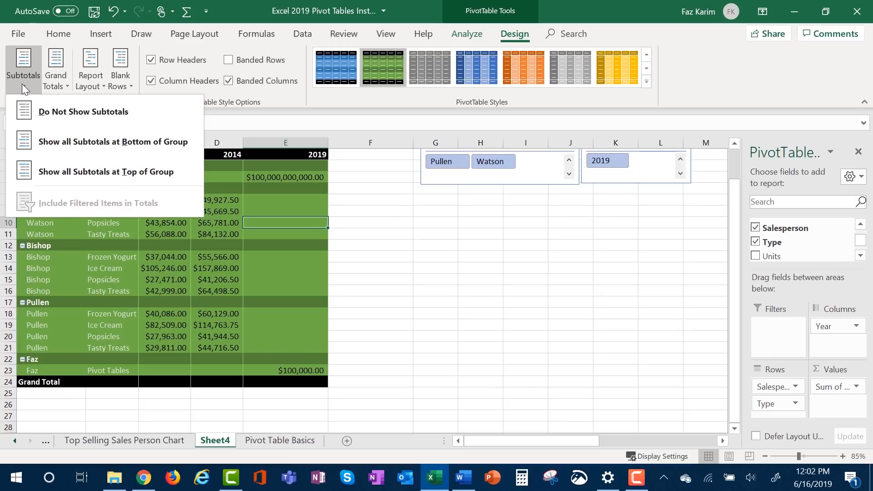
pyautogui.click(57, 140)
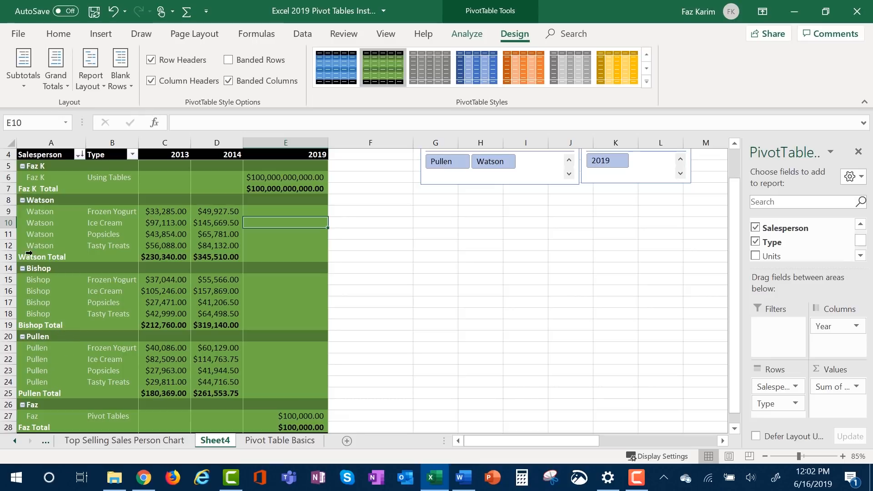
# Show all the pivot table's subtotals at the top of each group
pyautogui.click(34, 69)
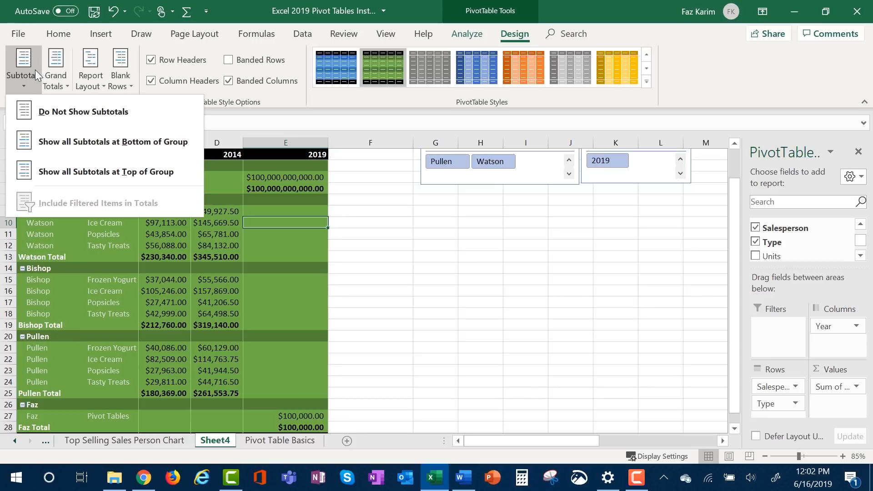
pyautogui.click(60, 163)
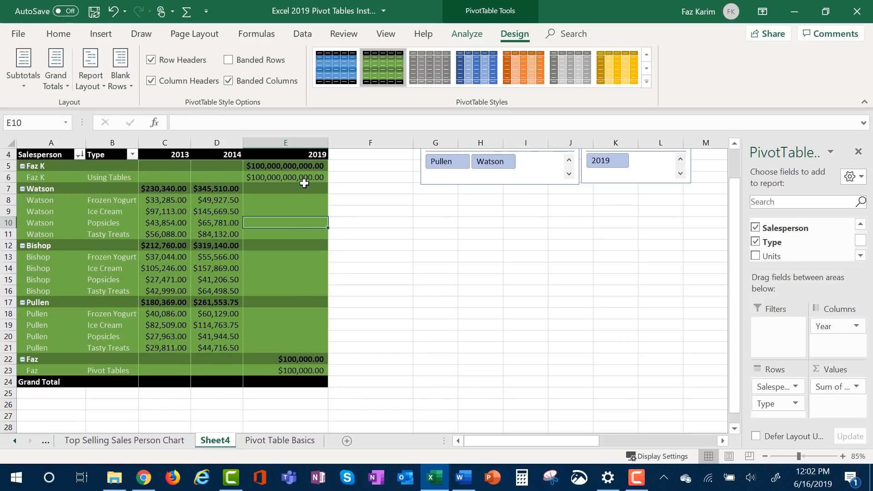
pyautogui.moveTo(312, 171)
pyautogui.moveTo(299, 191)
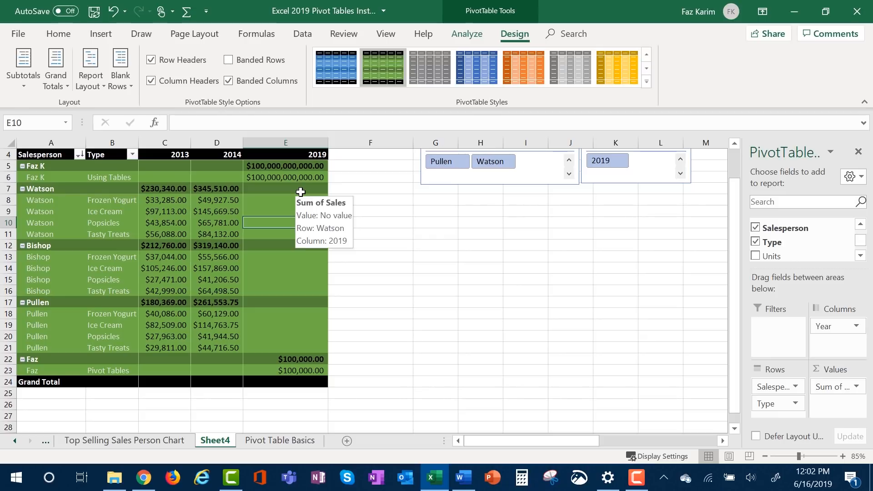
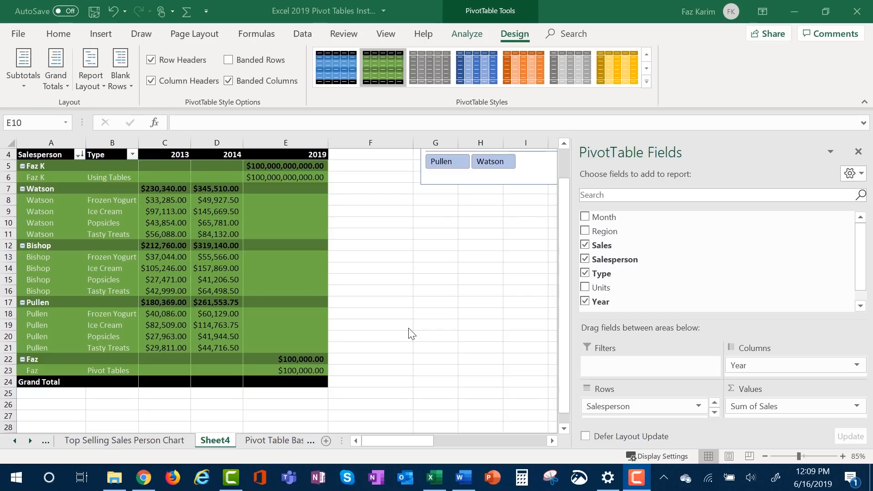
# Look over the pivot table on Sheet4 and its source sales records on the Pivot Table Basics sheet
pyautogui.click(275, 224)
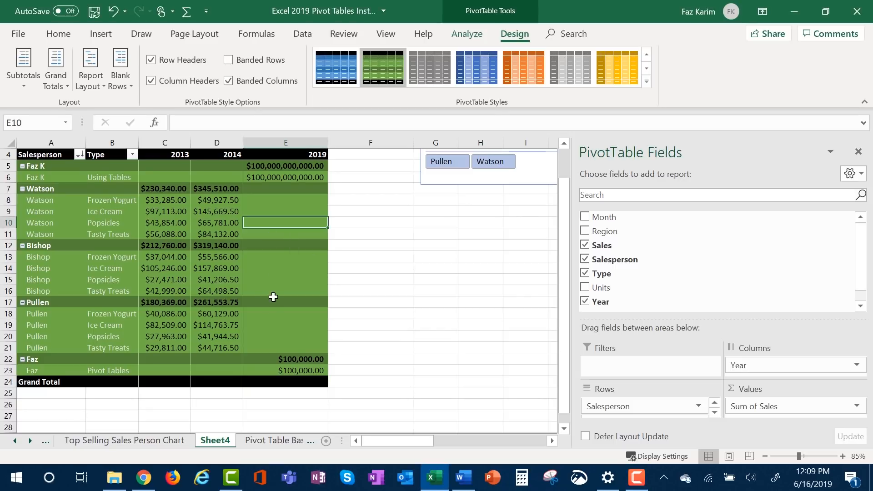
pyautogui.scroll(-1, 272, 291)
pyautogui.scroll(2, 273, 306)
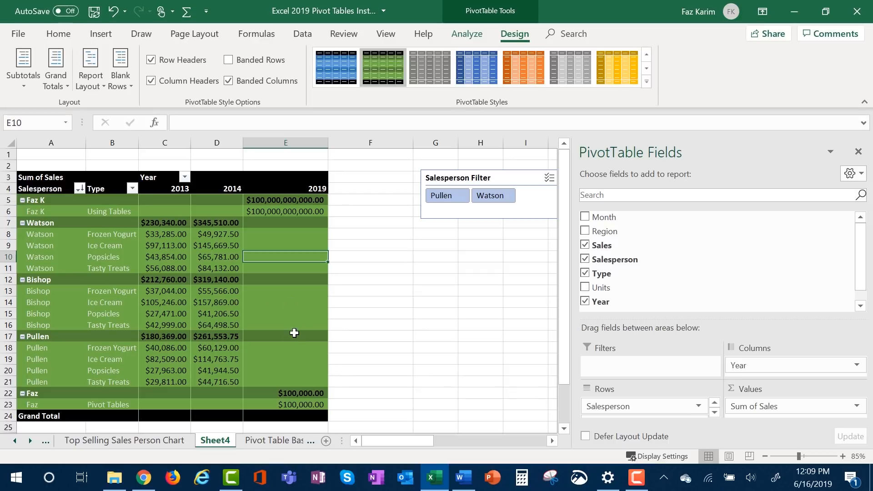
pyautogui.click(274, 437)
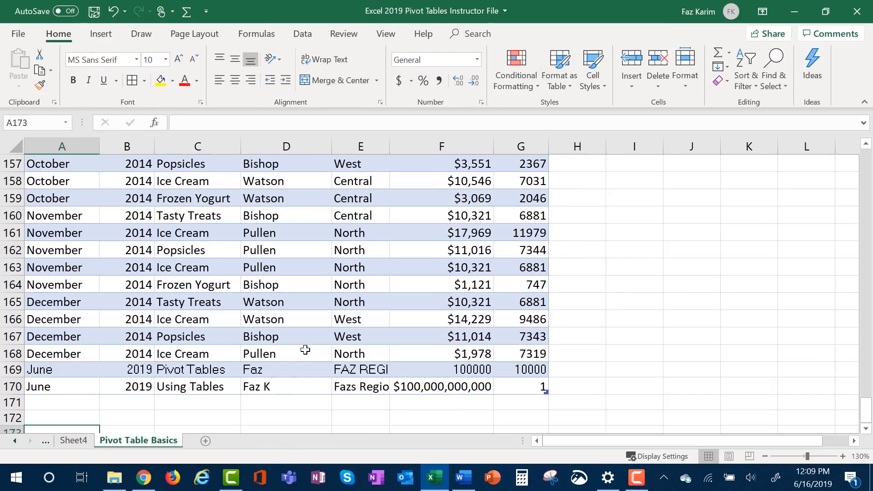
pyautogui.scroll(10, 306, 350)
pyautogui.scroll(20, 307, 349)
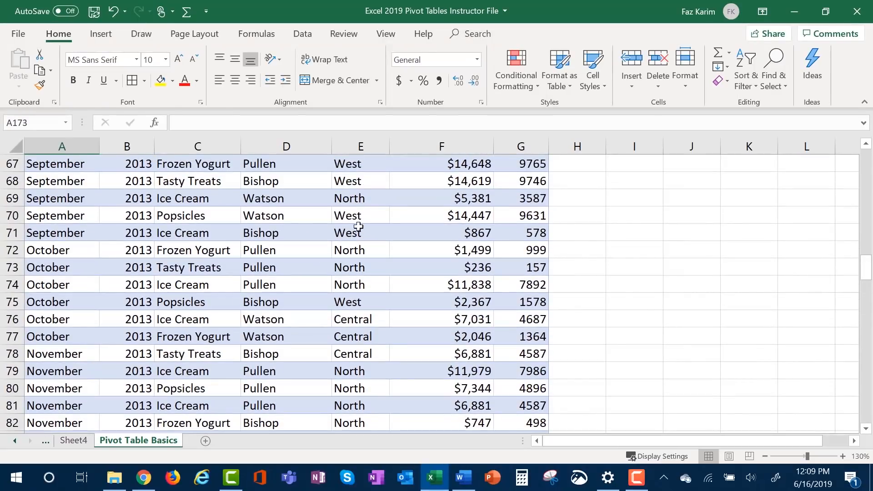
pyautogui.scroll(4, 365, 361)
pyautogui.scroll(3, 366, 362)
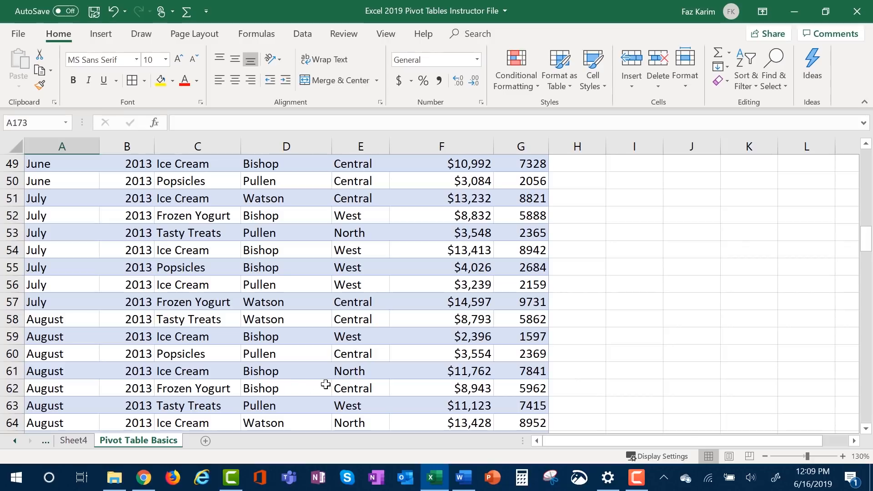
# Add Region as a report filter to the pivot table on Sheet4, and filter it to Central with multiple item selection enabled
pyautogui.click(59, 441)
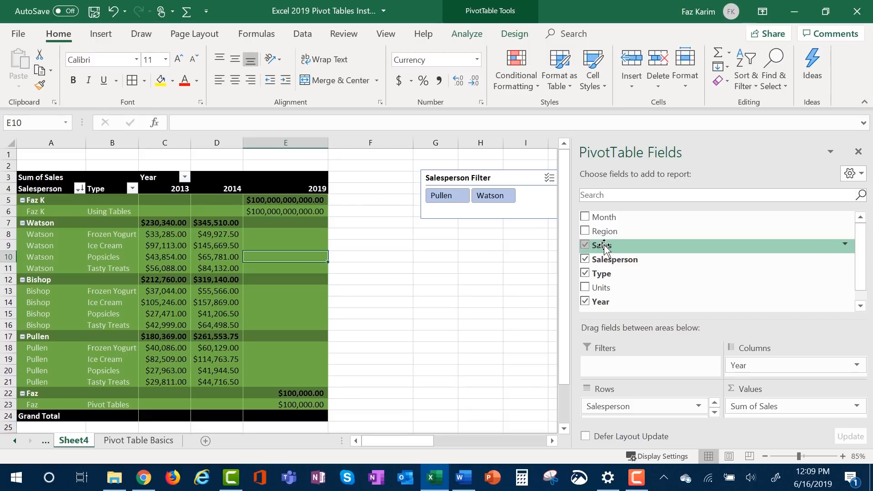
pyautogui.moveTo(600, 233); pyautogui.dragTo(600, 364)
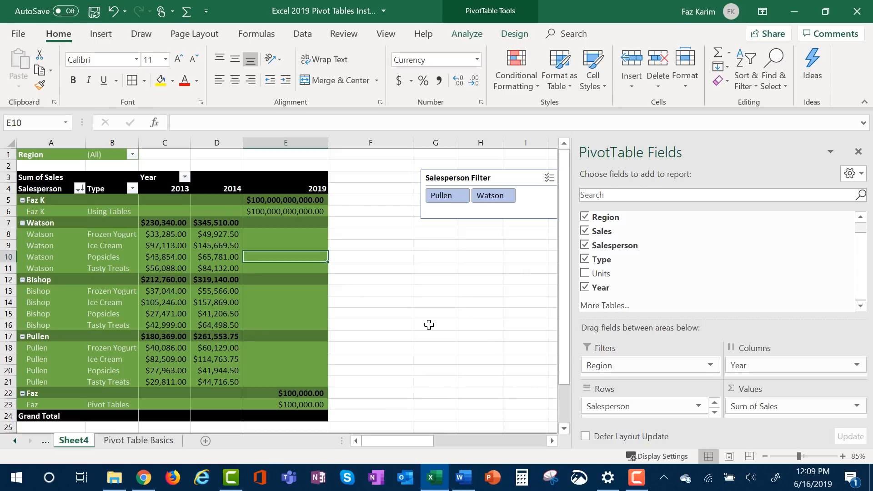
pyautogui.click(132, 154)
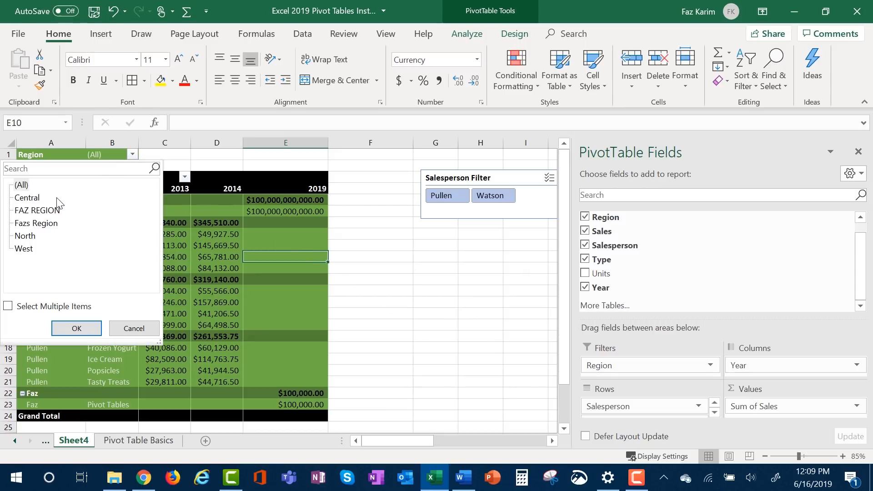
pyautogui.click(35, 199)
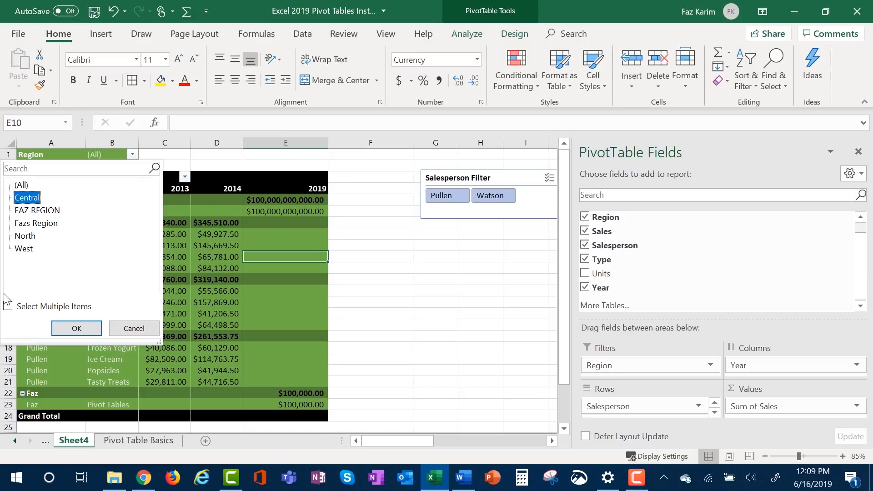
pyautogui.click(8, 307)
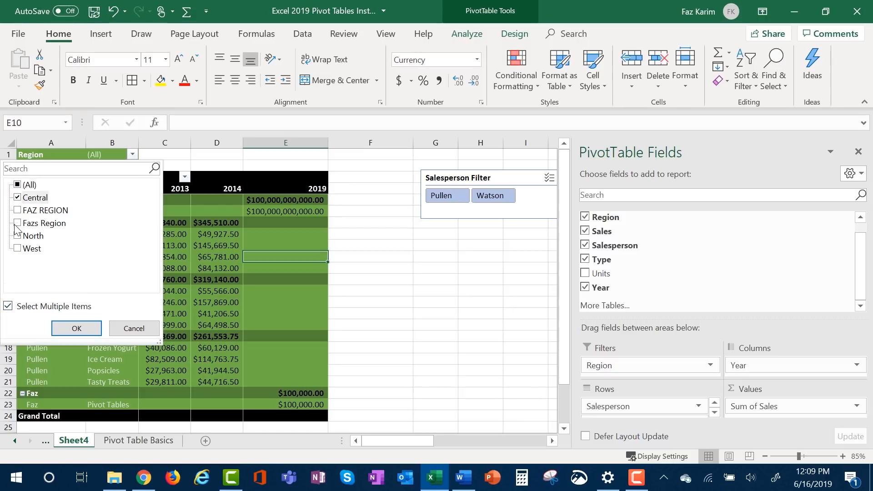
pyautogui.click(76, 329)
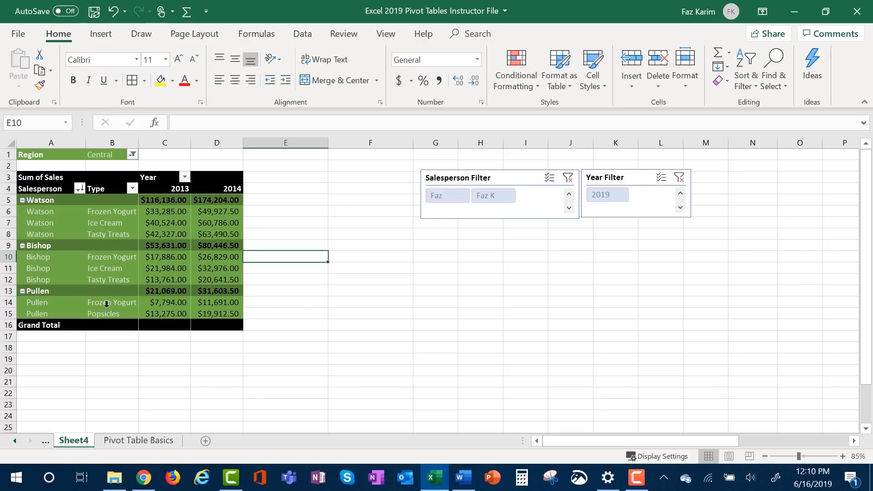
# Examine the pivot table's name and its layout and format settings in the PivotTable Options, and close them without changes
pyautogui.click(156, 221)
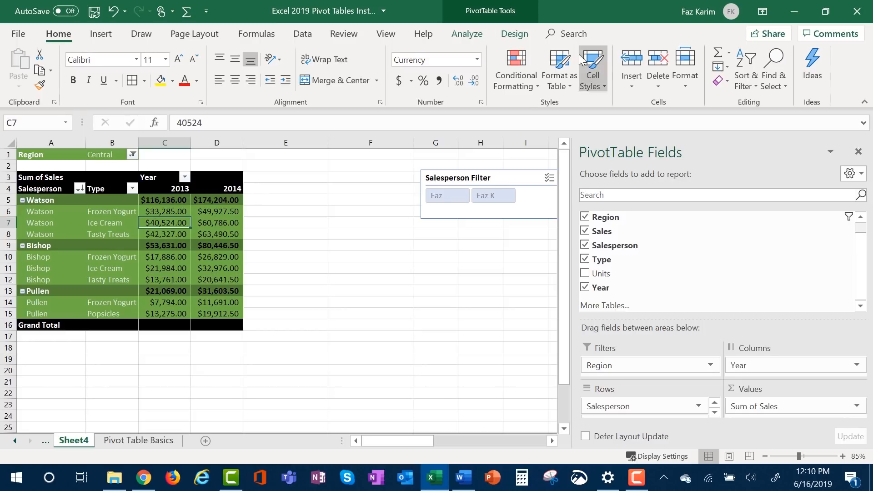
pyautogui.click(473, 35)
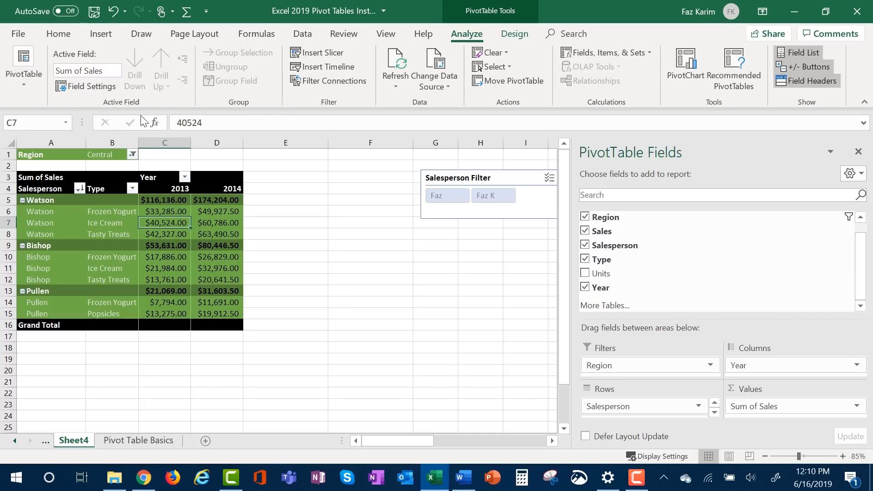
pyautogui.click(24, 79)
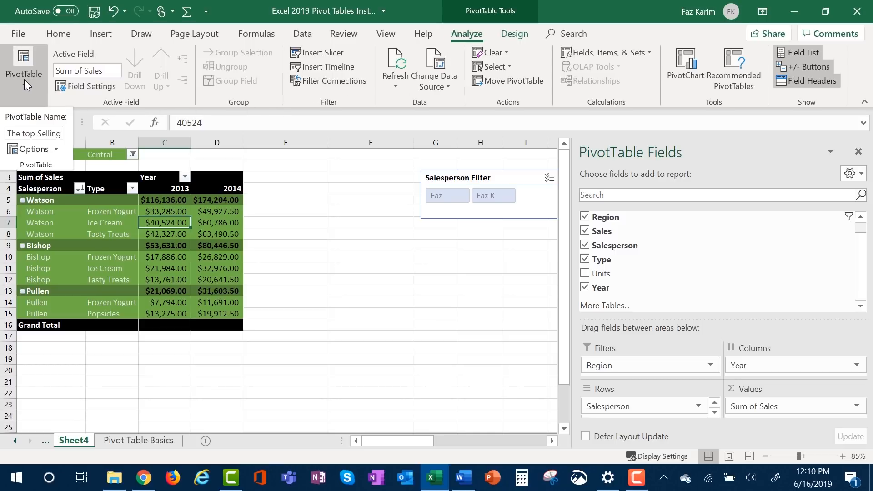
pyautogui.click(43, 149)
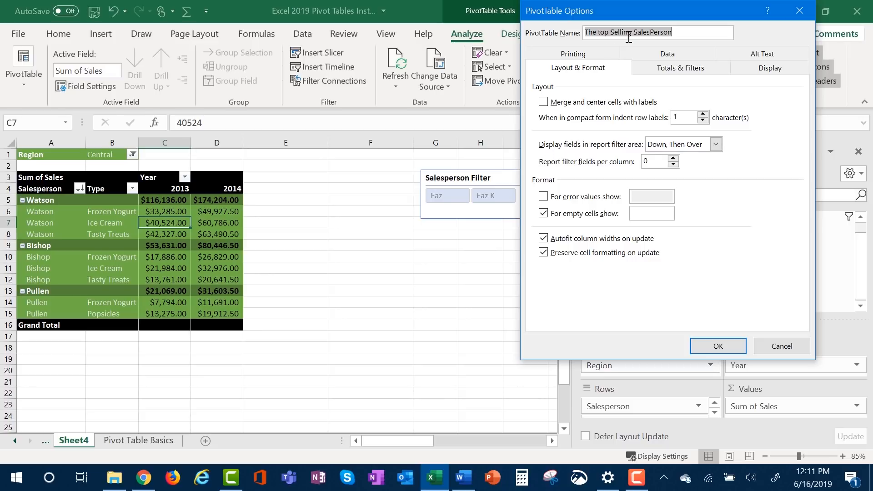
pyautogui.click(797, 10)
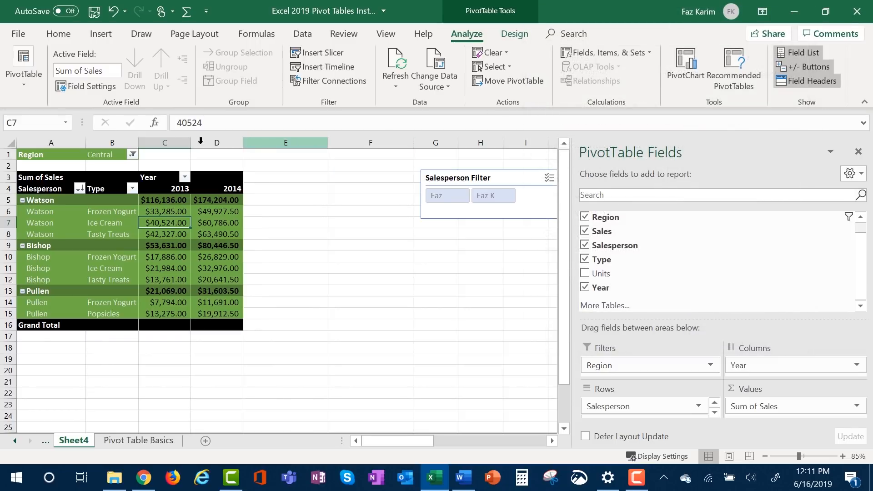
# Generate report filter pages for the Region field of the pivot table
pyautogui.click(9, 77)
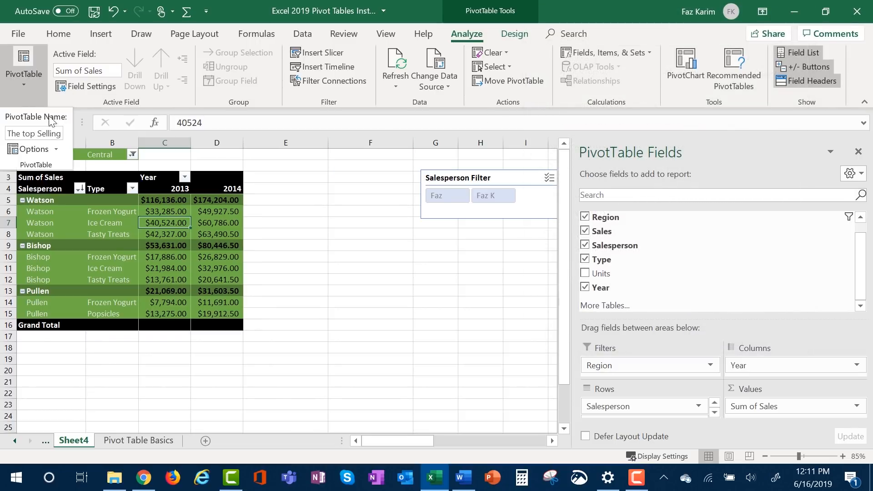
pyautogui.click(57, 150)
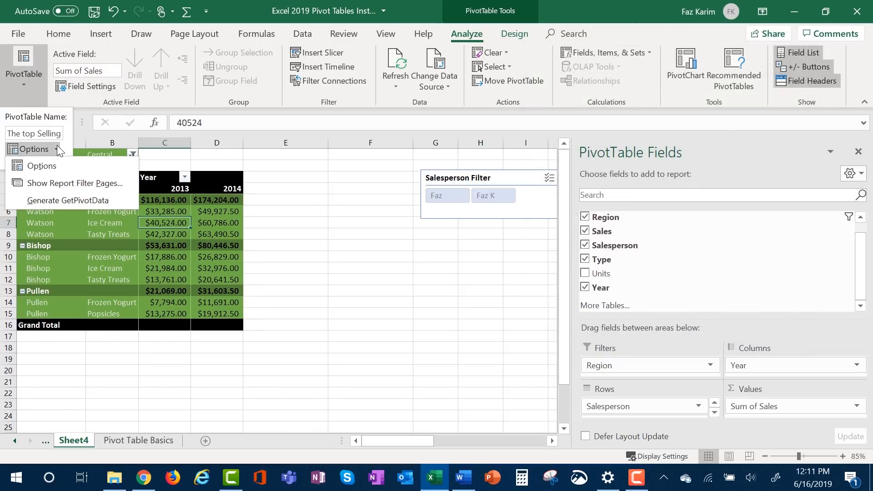
pyautogui.click(72, 184)
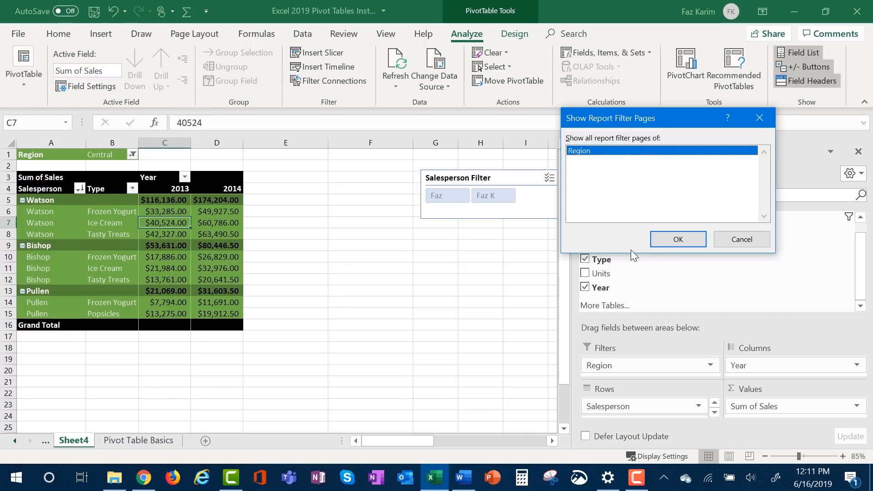
pyautogui.click(666, 244)
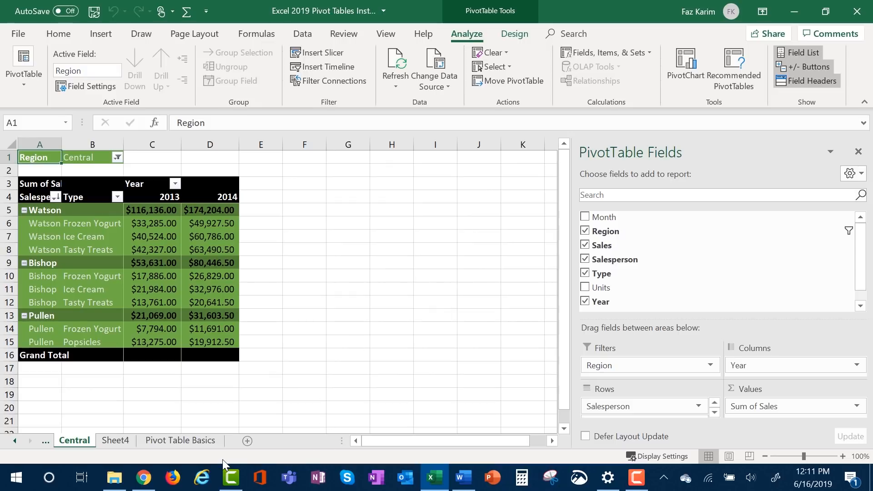
# Look over the list of all worksheets in the workbook and activate the Central sheet
pyautogui.click(15, 441)
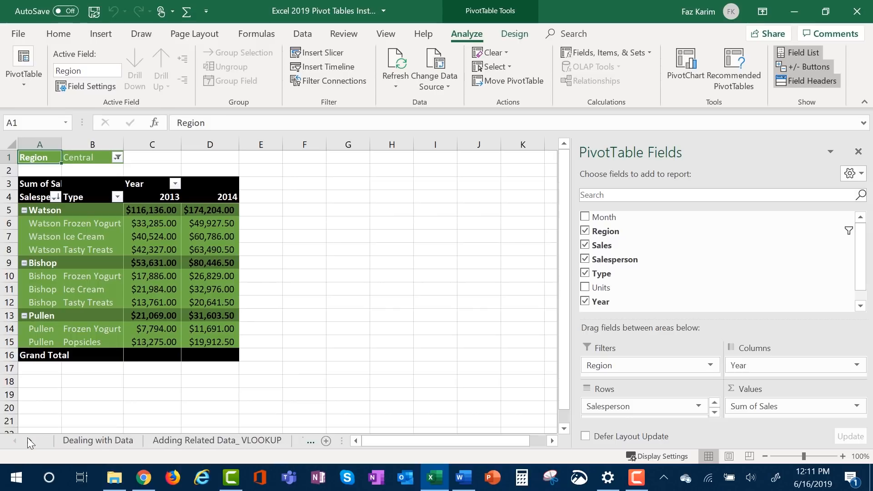
pyautogui.rightClick(25, 440)
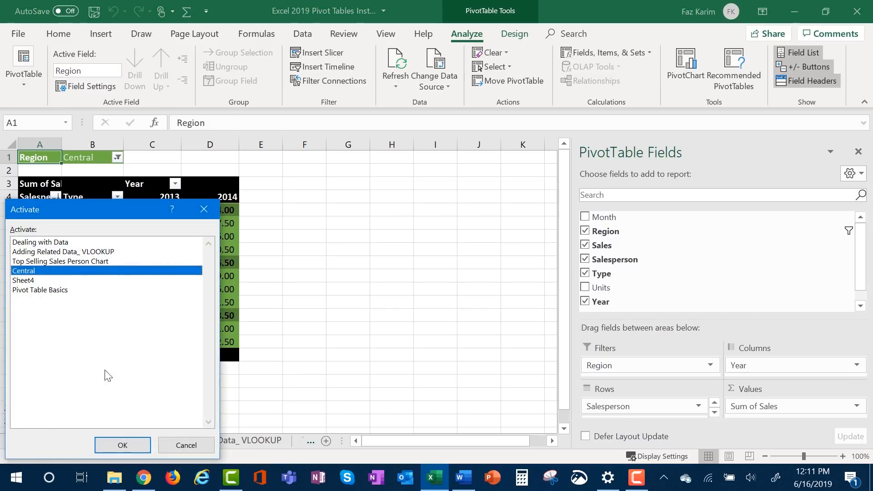
pyautogui.moveTo(131, 209); pyautogui.dragTo(433, 128)
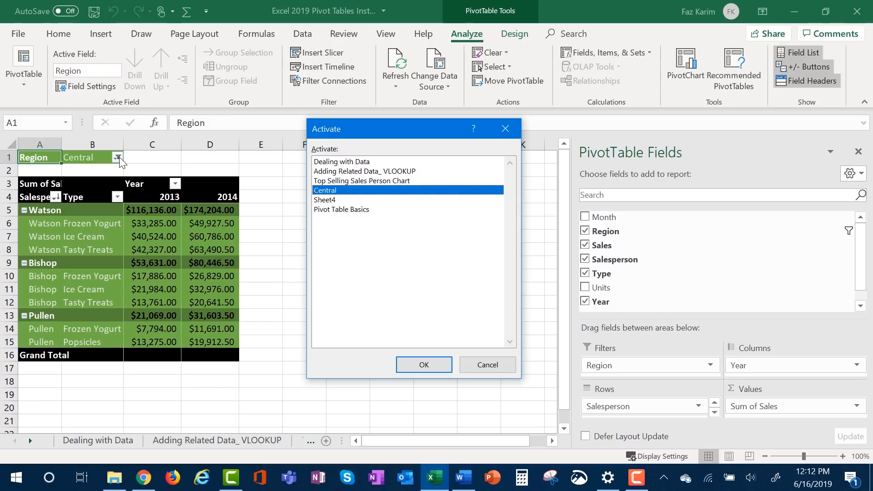
pyautogui.click(423, 364)
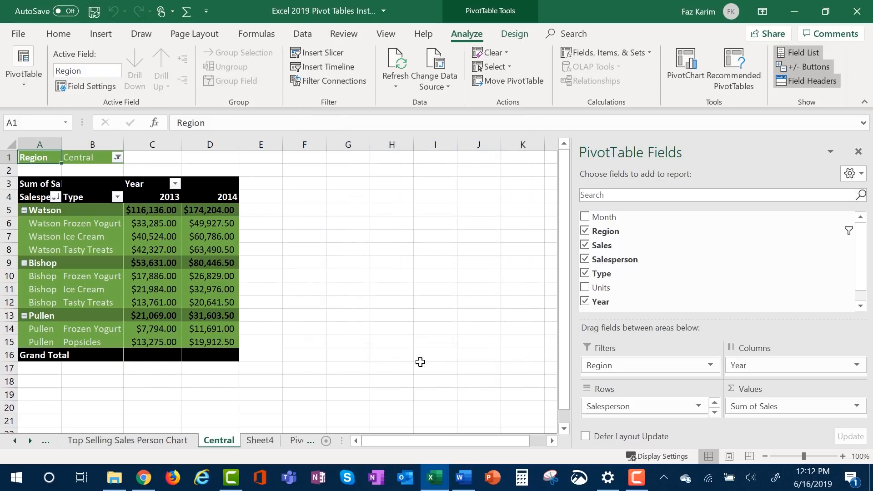
# Set the Region filter of the pivot table on the Central sheet to (All), and compare it with Sheet4
pyautogui.click(117, 158)
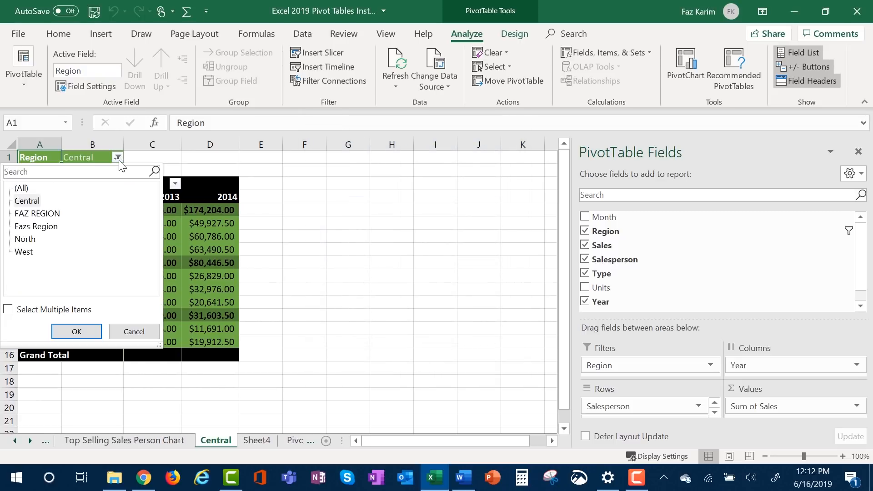
pyautogui.click(21, 188)
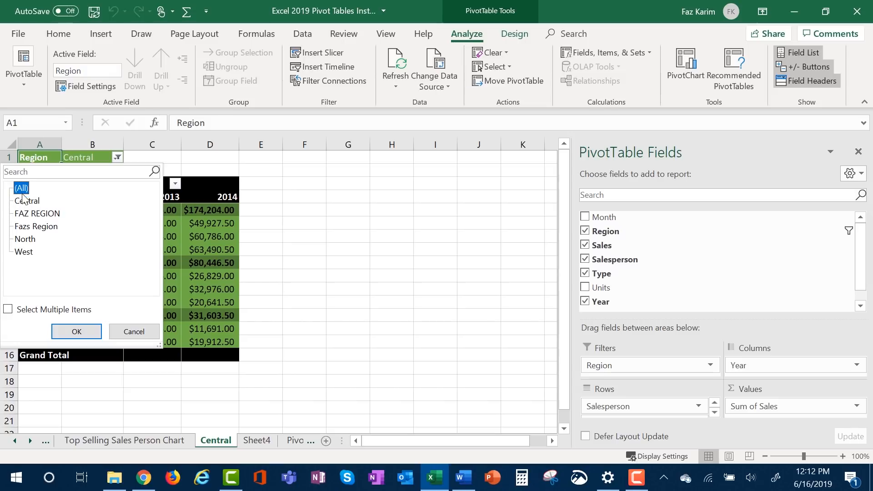
pyautogui.click(79, 325)
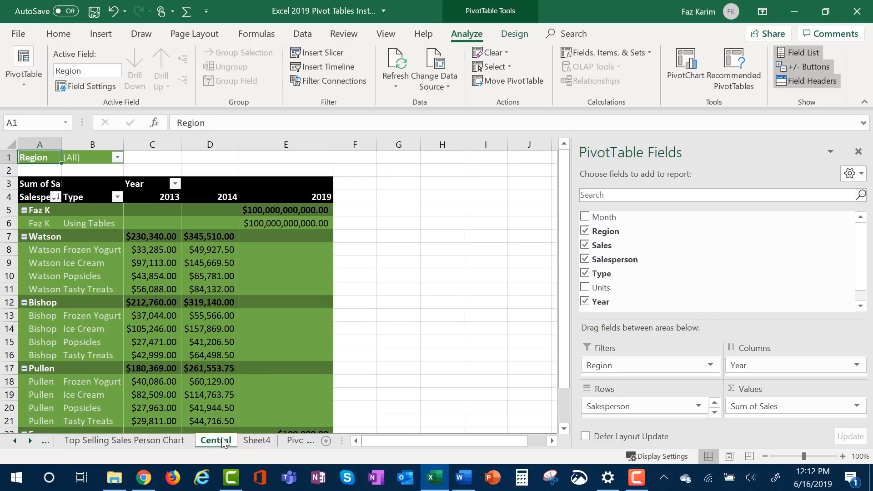
pyautogui.click(250, 442)
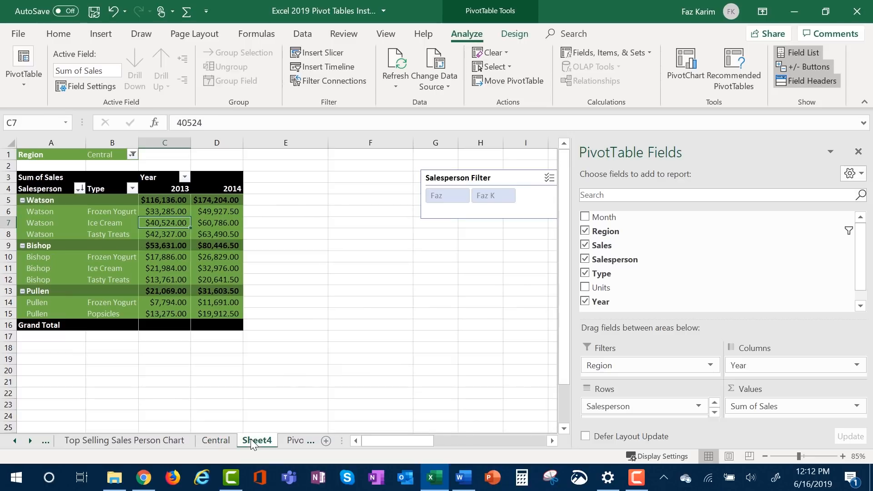
pyautogui.click(224, 441)
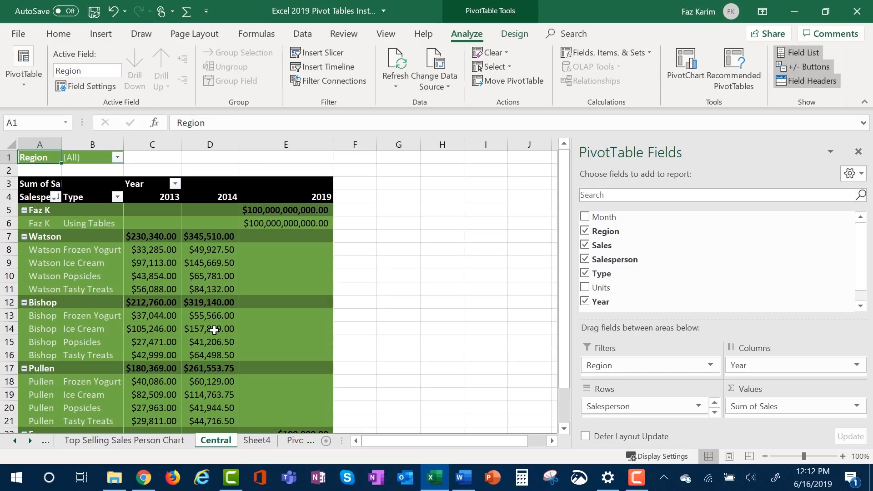
# Generate report filter pages for Region from the pivot table on the Central sheet
pyautogui.click(205, 303)
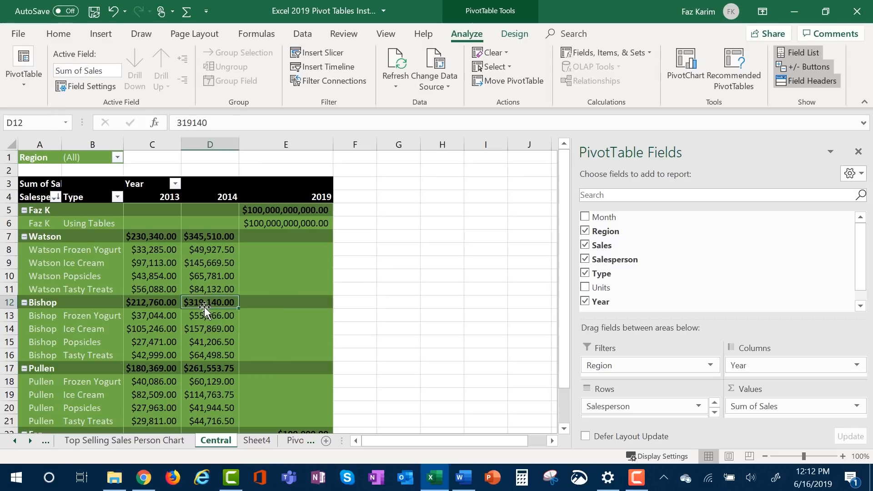
pyautogui.moveTo(206, 304)
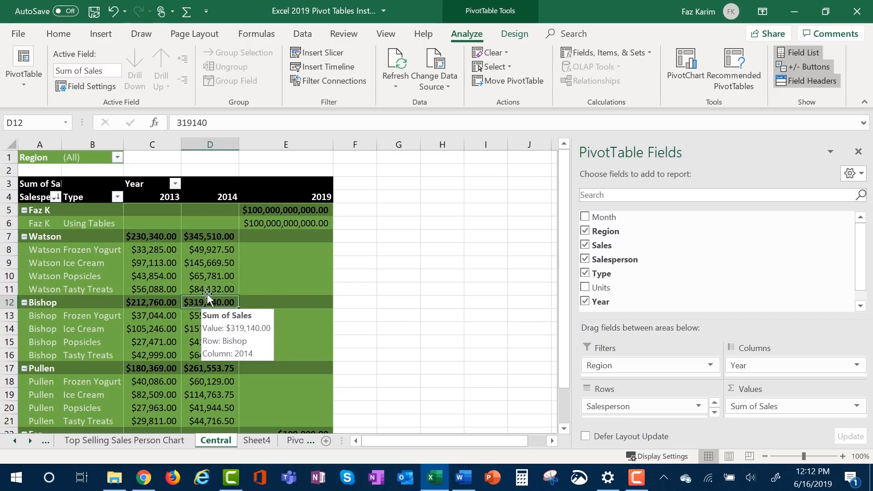
pyautogui.click(204, 264)
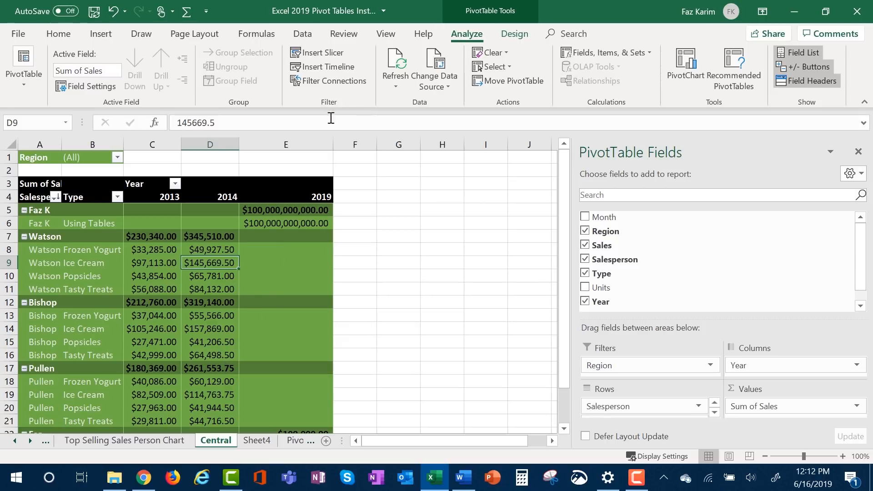
pyautogui.click(23, 80)
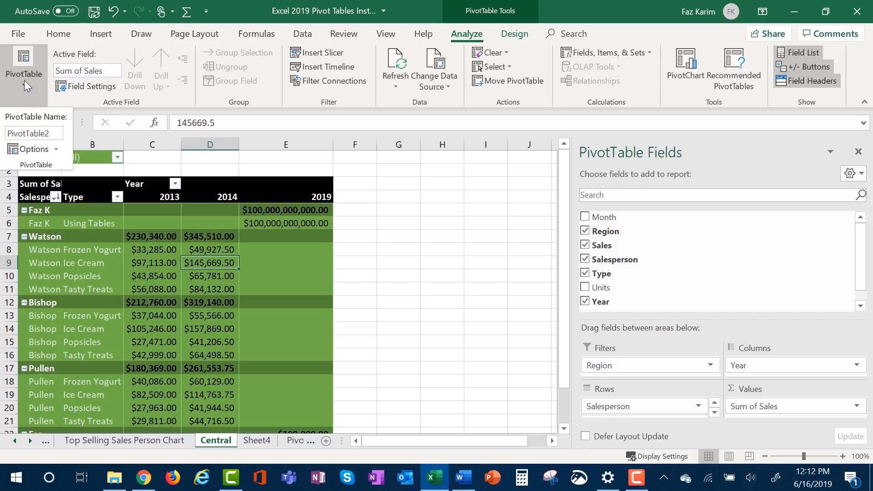
pyautogui.click(56, 148)
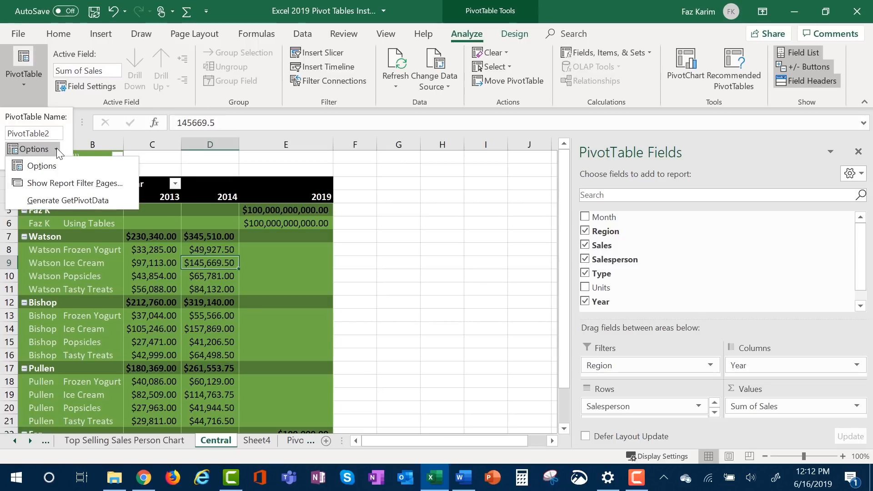
pyautogui.click(75, 182)
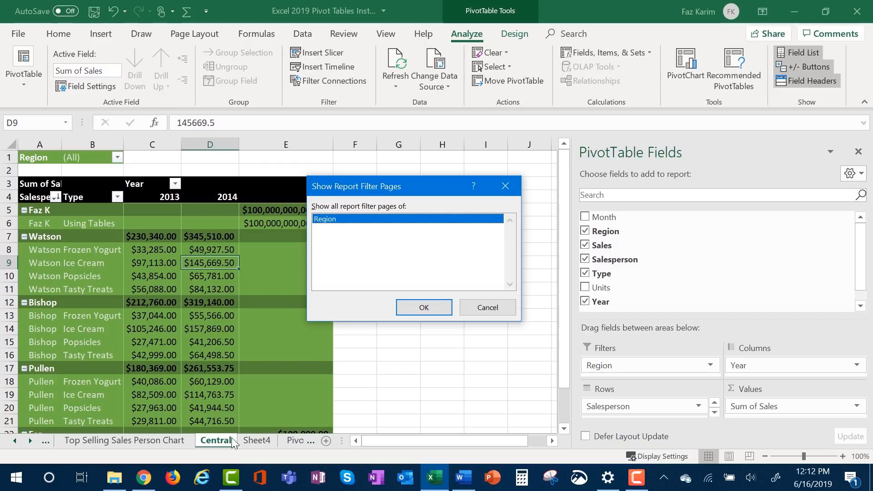
pyautogui.click(405, 309)
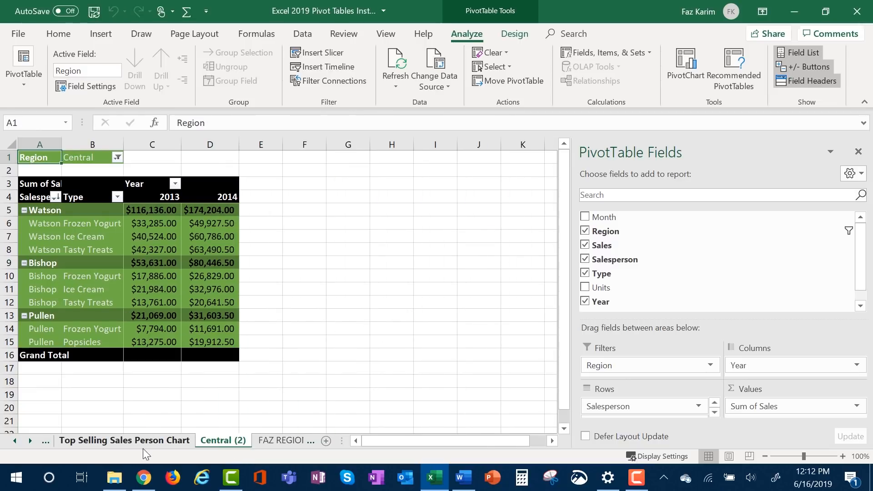
# Look through the generated region sheets, including North and West, and the original Central sheet
pyautogui.click(281, 440)
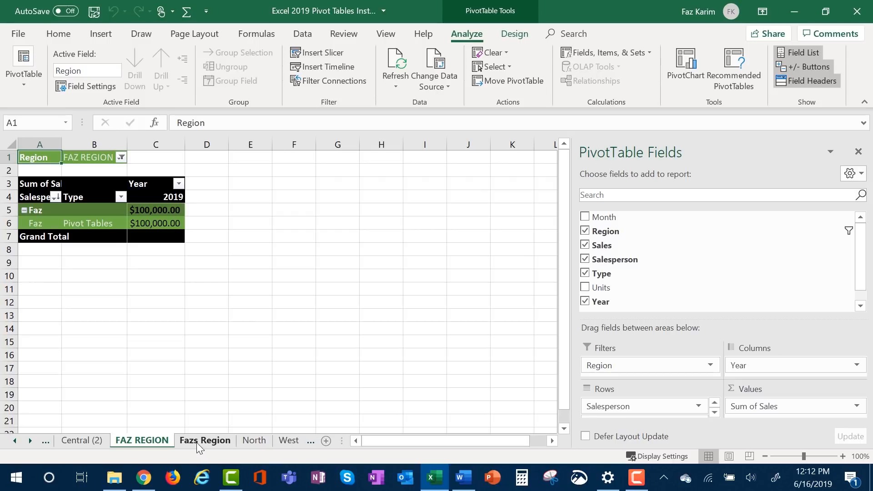
pyautogui.click(211, 440)
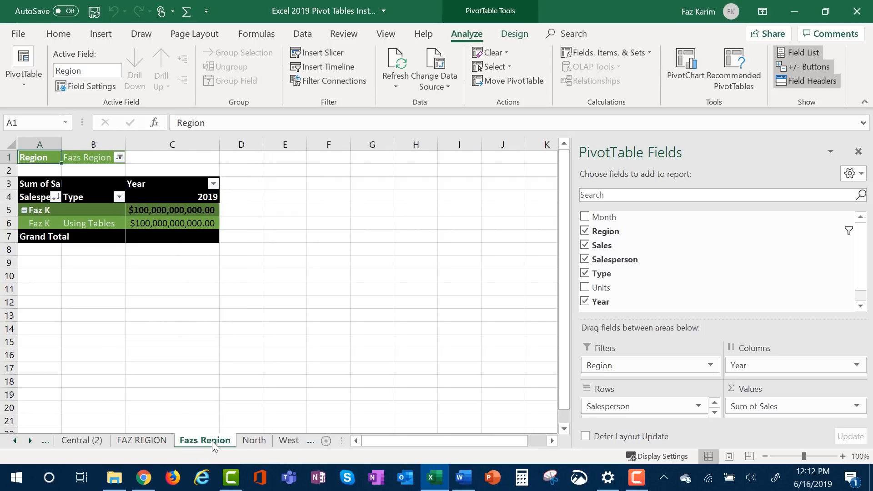
pyautogui.click(258, 440)
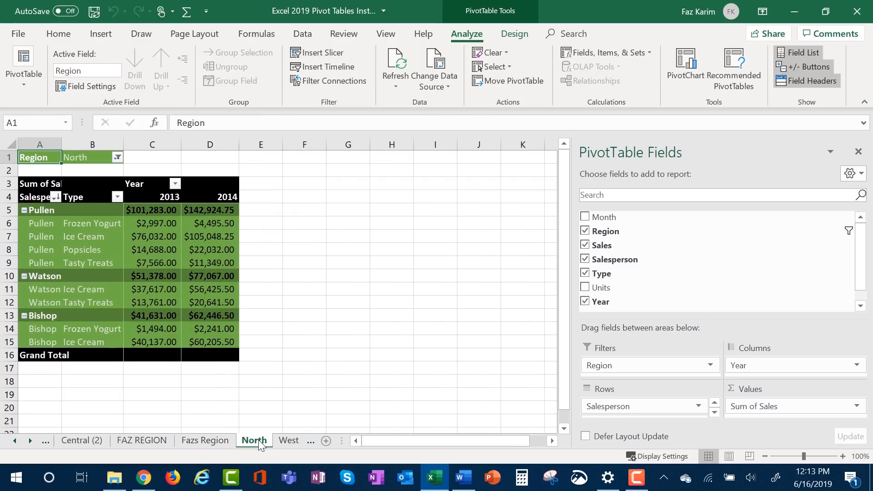
pyautogui.click(286, 442)
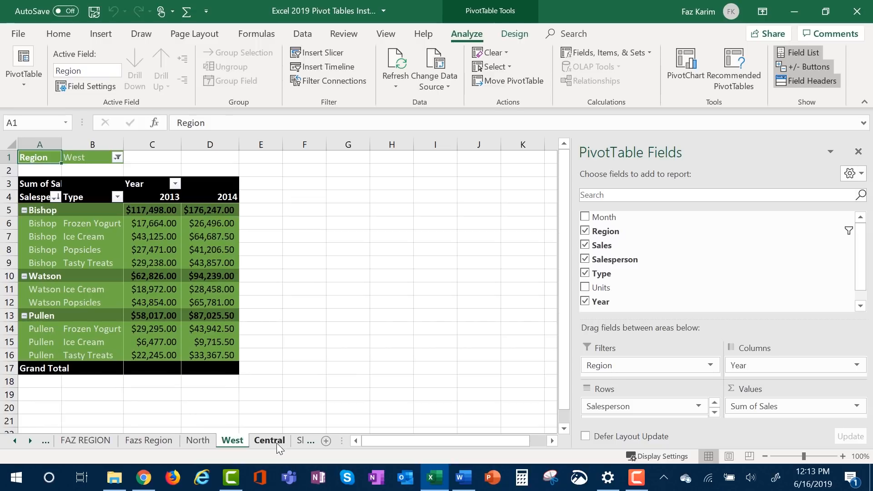
pyautogui.click(275, 442)
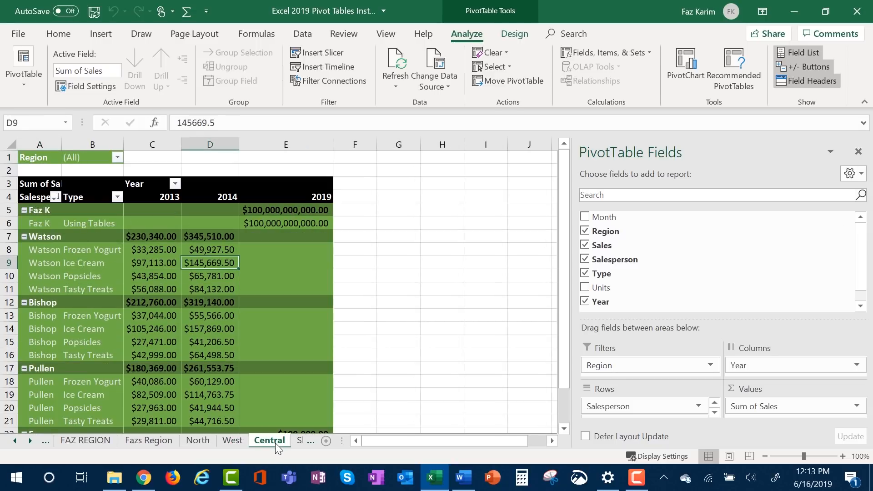
# Set the Region filter of the pivot table on Sheet4 to include all regions
pyautogui.click(293, 441)
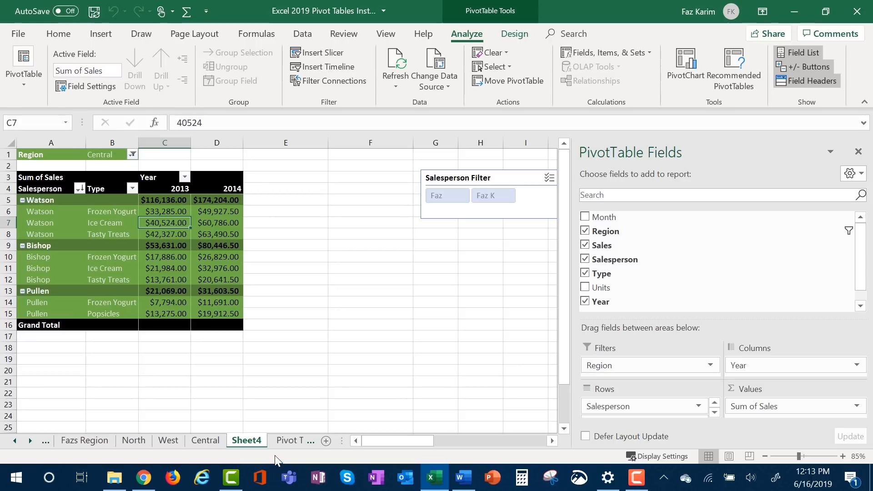
pyautogui.moveTo(187, 314)
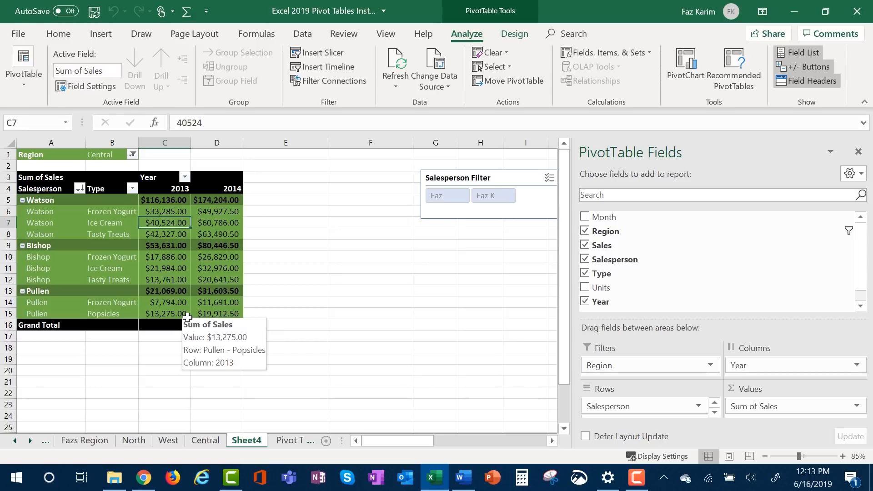
pyautogui.click(132, 154)
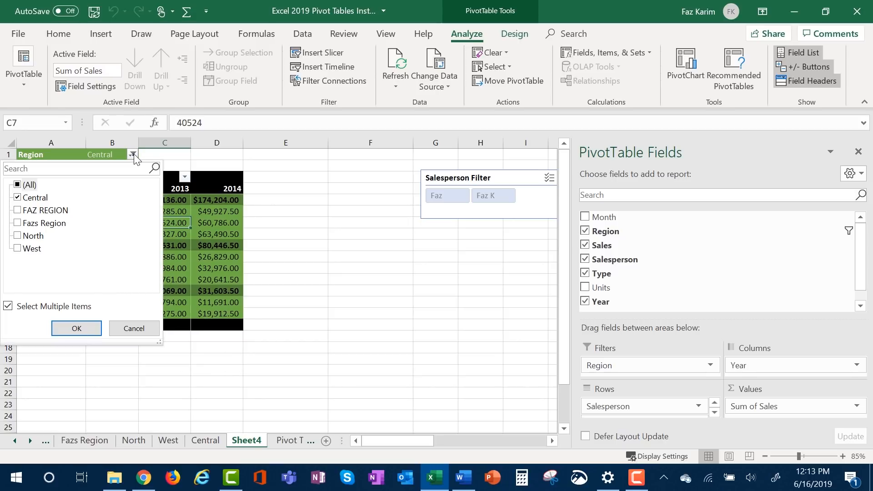
pyautogui.click(30, 198)
pyautogui.click(18, 185)
pyautogui.click(76, 328)
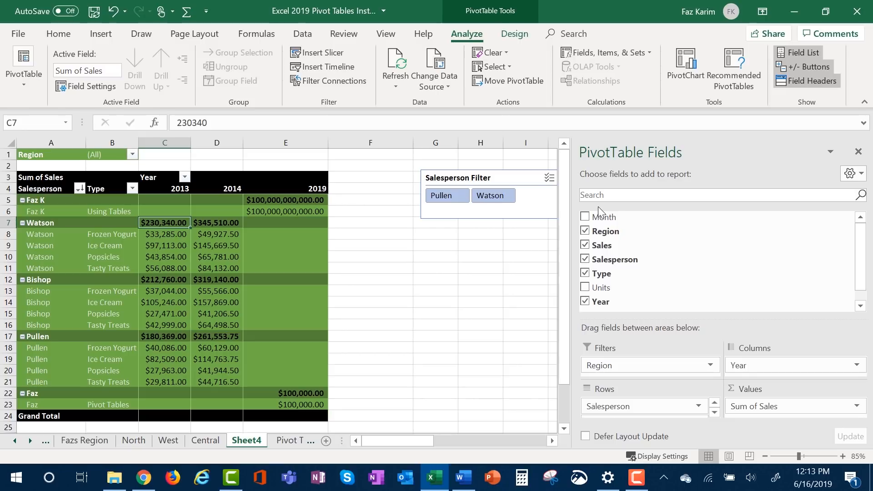
# Add Month as a second report filter to the pivot table on Sheet4, and generate report filter pages for Month
pyautogui.moveTo(602, 216); pyautogui.dragTo(604, 372)
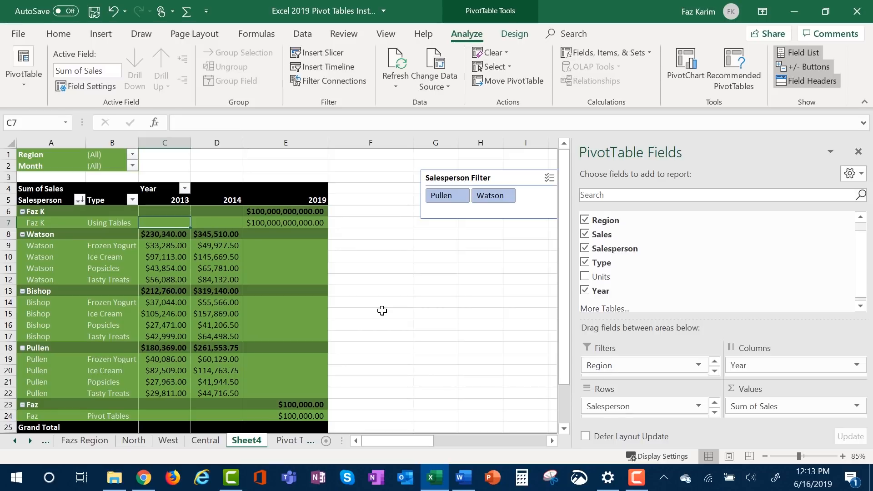
pyautogui.moveTo(183, 279)
pyautogui.click(24, 83)
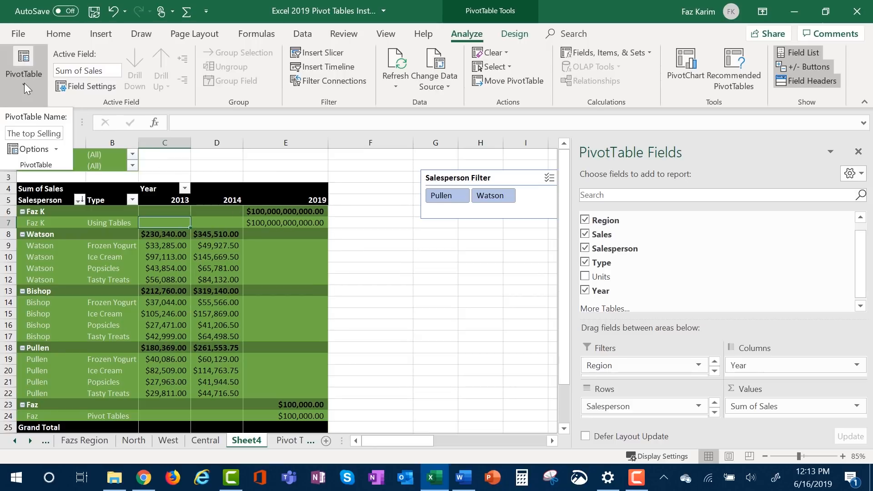
pyautogui.click(58, 148)
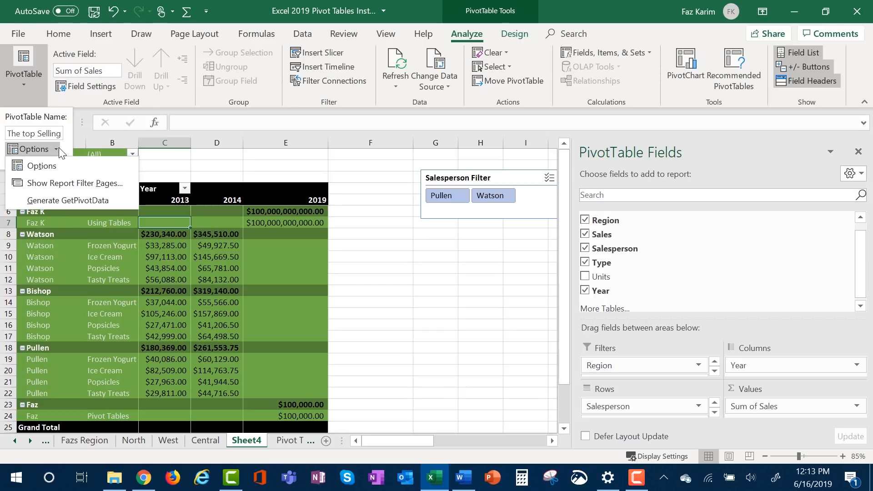
pyautogui.click(105, 183)
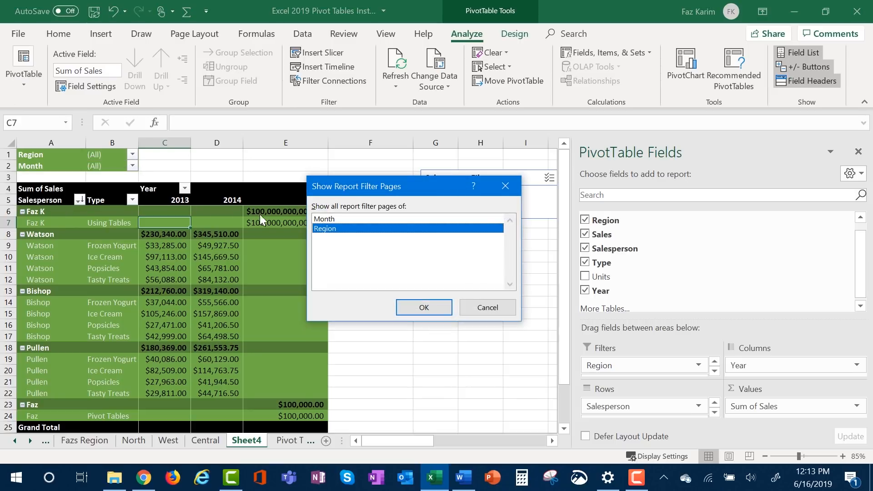
pyautogui.click(326, 219)
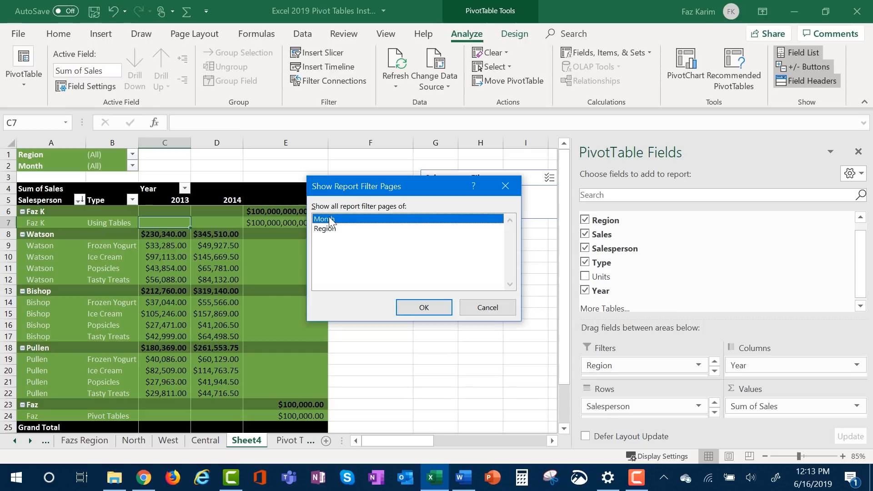
pyautogui.click(431, 308)
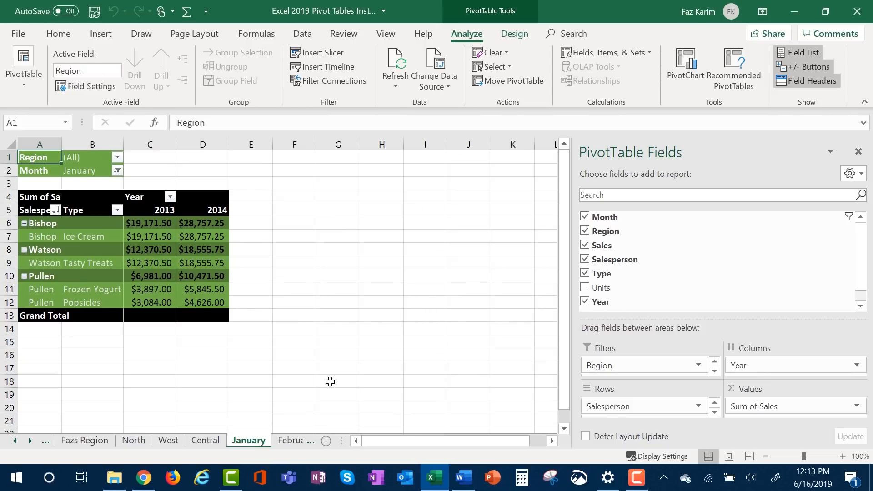
# Look through the list of workbook sheets for the generated month sheets, January to December, and close the list
pyautogui.moveTo(362, 440); pyautogui.dragTo(548, 441)
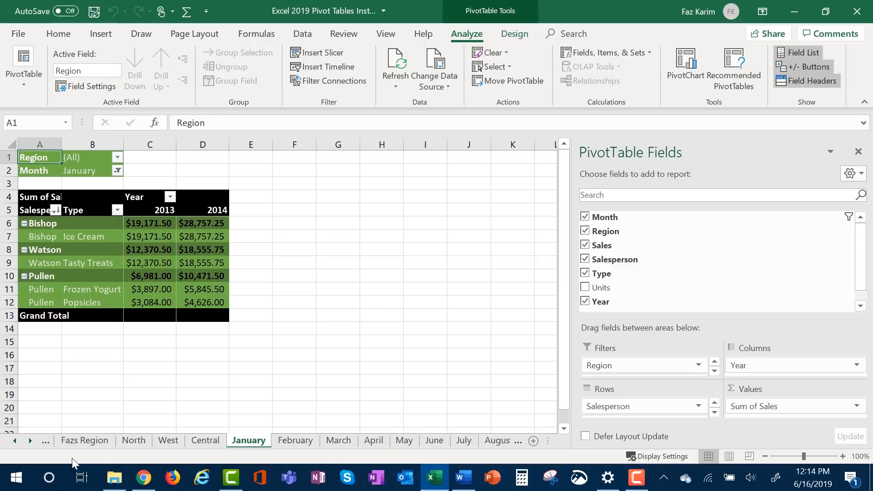
pyautogui.rightClick(23, 438)
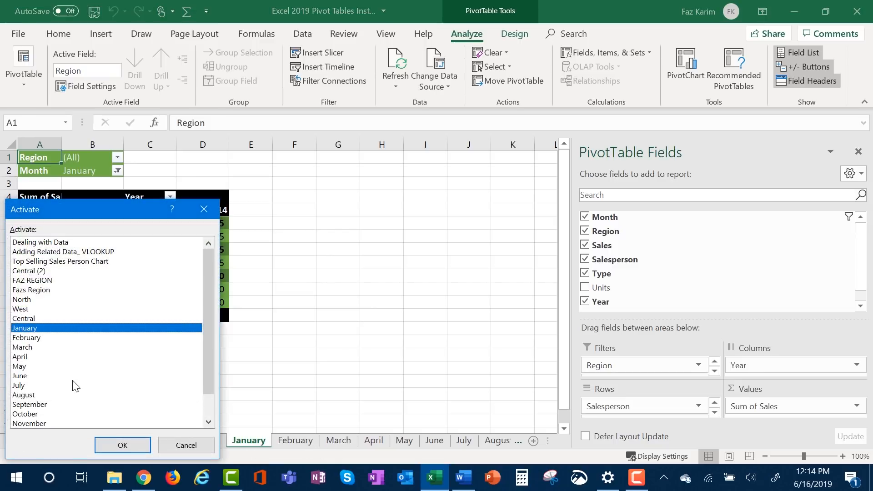
pyautogui.moveTo(204, 310); pyautogui.dragTo(206, 336)
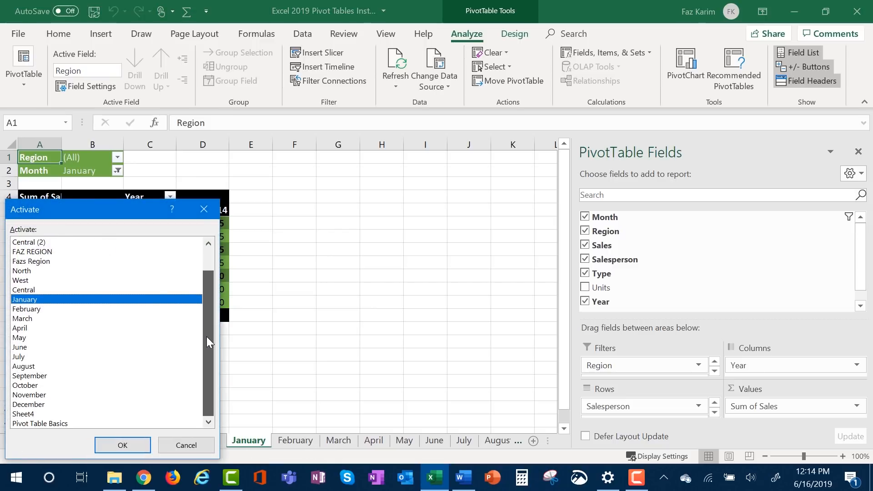
pyautogui.moveTo(40, 408); pyautogui.dragTo(19, 272)
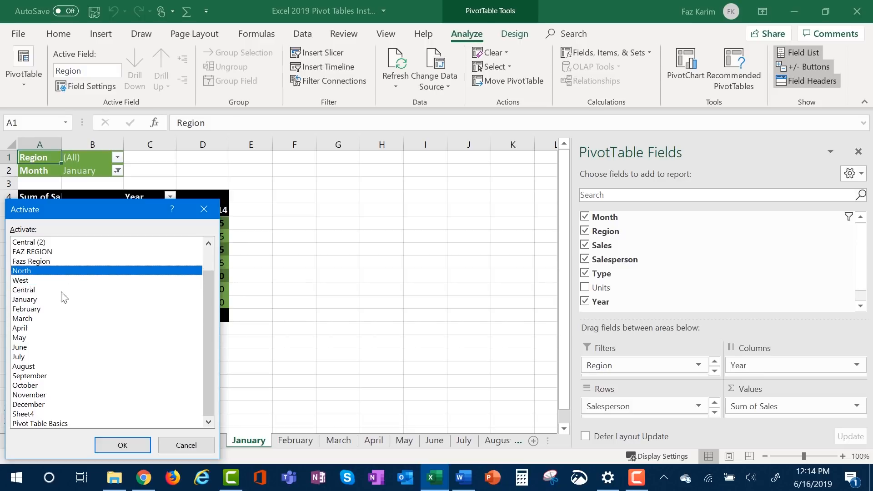
pyautogui.click(197, 208)
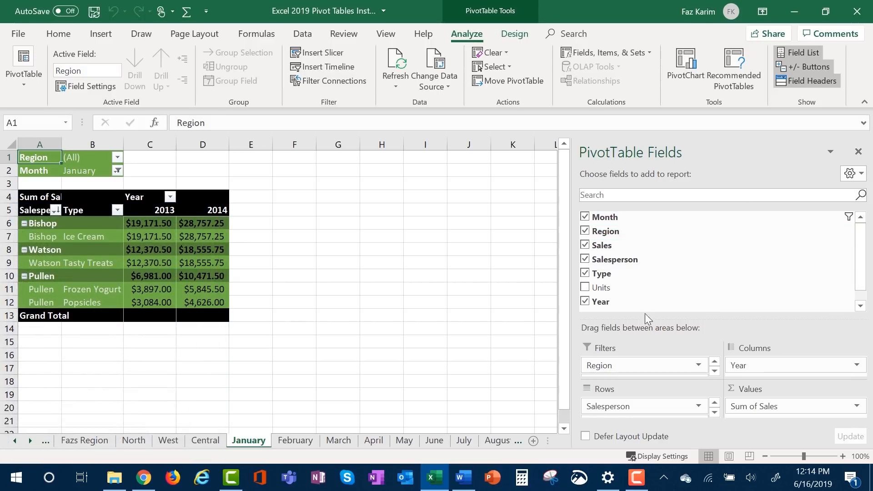
# Move Year to the report filters of the January sheet's pivot table, and generate report filter pages for Year
pyautogui.moveTo(627, 303); pyautogui.dragTo(635, 362)
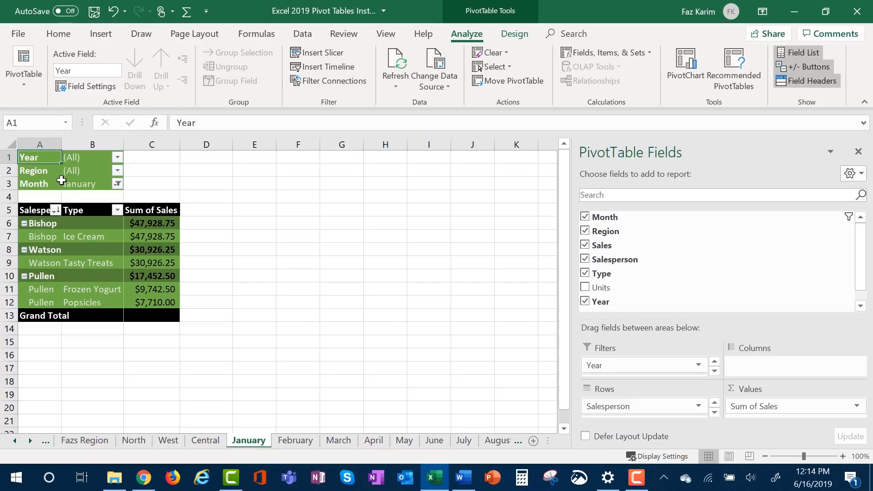
pyautogui.moveTo(162, 265)
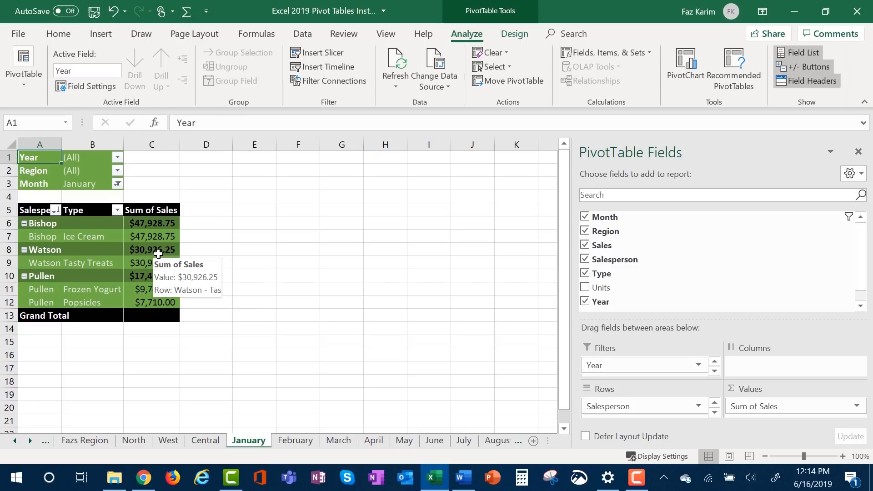
pyautogui.click(165, 248)
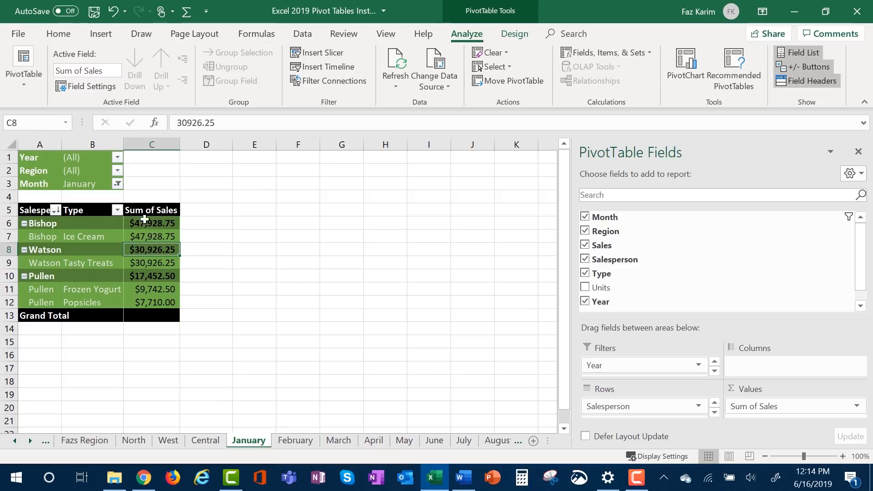
pyautogui.click(21, 80)
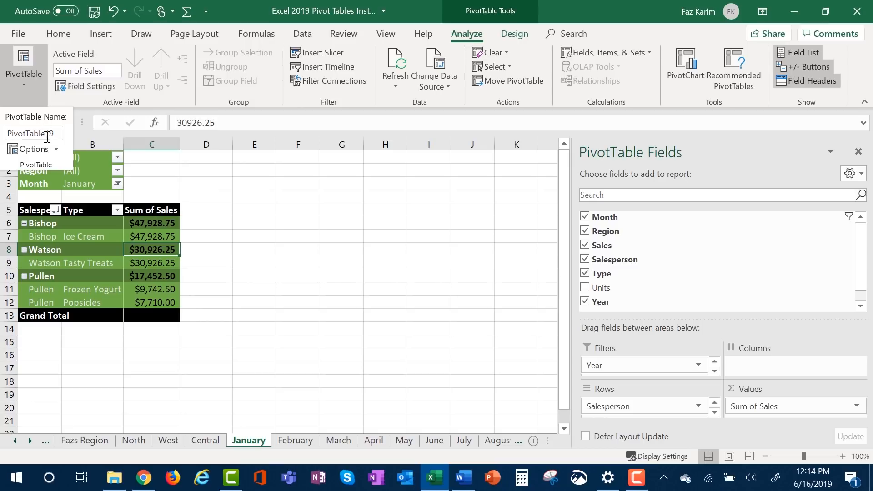
pyautogui.click(56, 150)
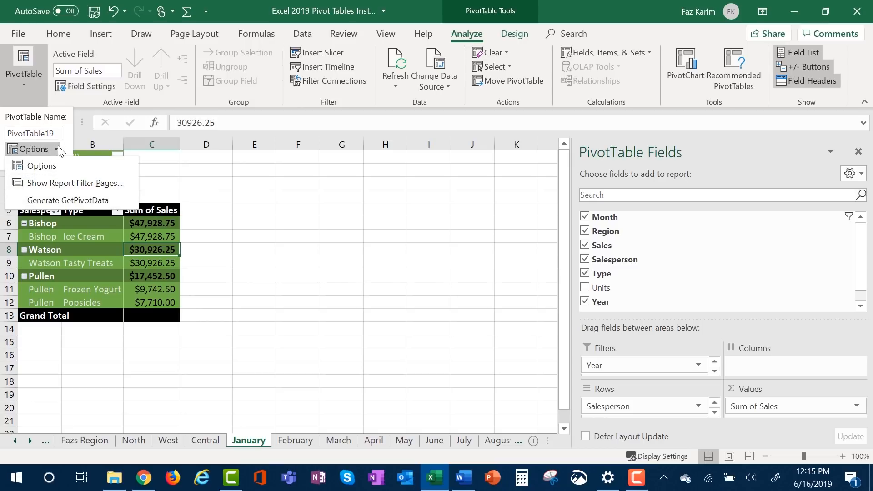
pyautogui.click(78, 182)
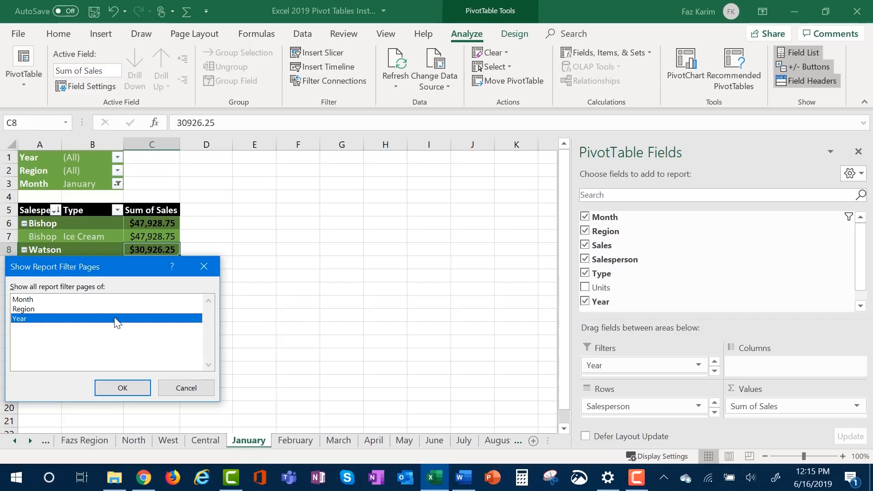
pyautogui.click(122, 387)
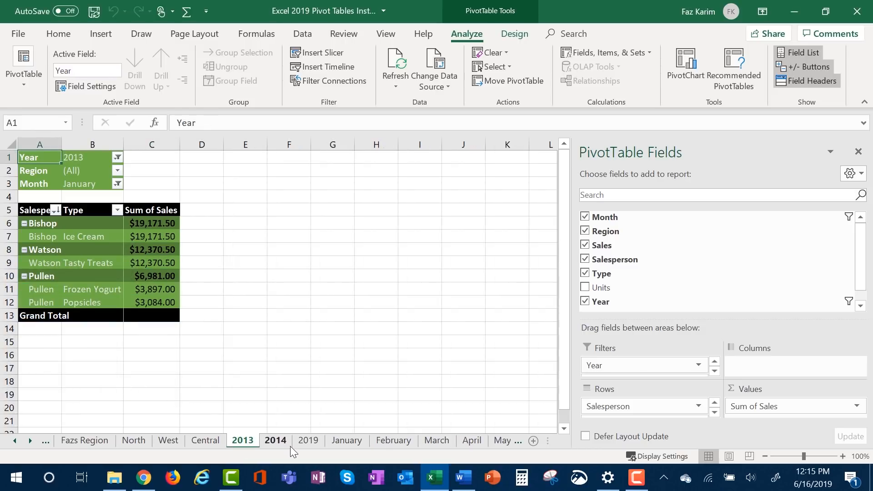
# Look through the generated year sheets 2013, 2014 and 2019
pyautogui.click(276, 441)
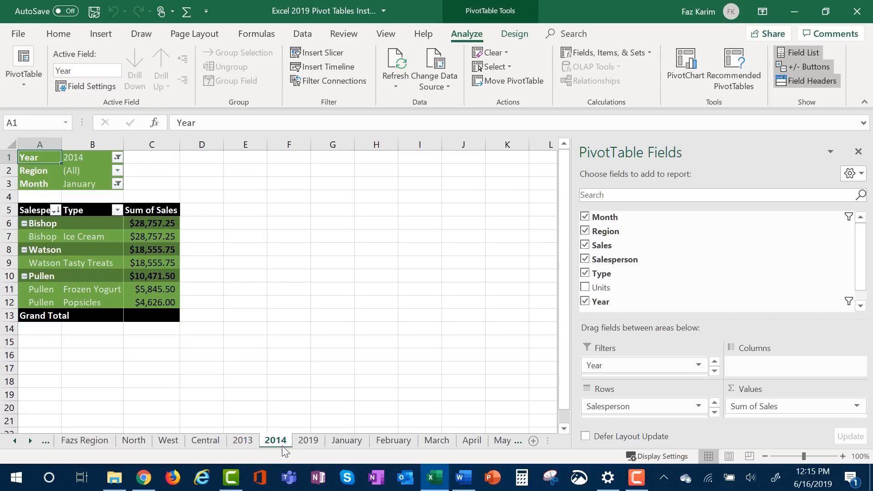
pyautogui.click(298, 440)
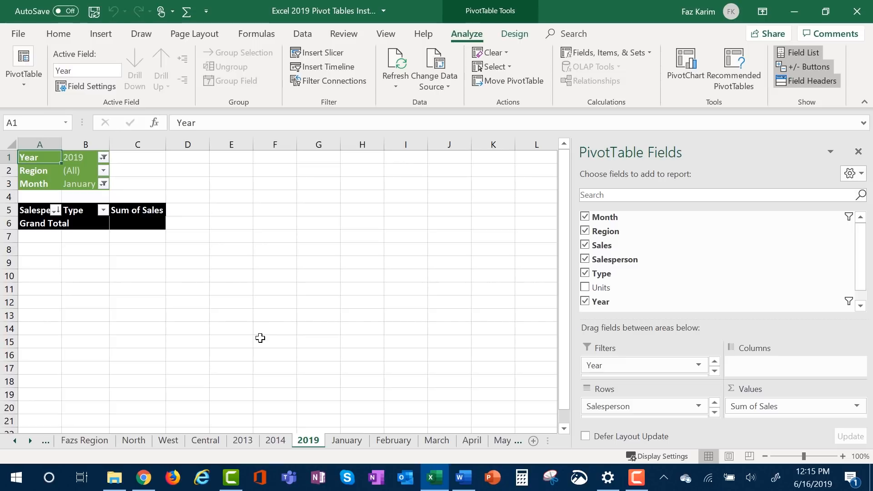
pyautogui.click(276, 440)
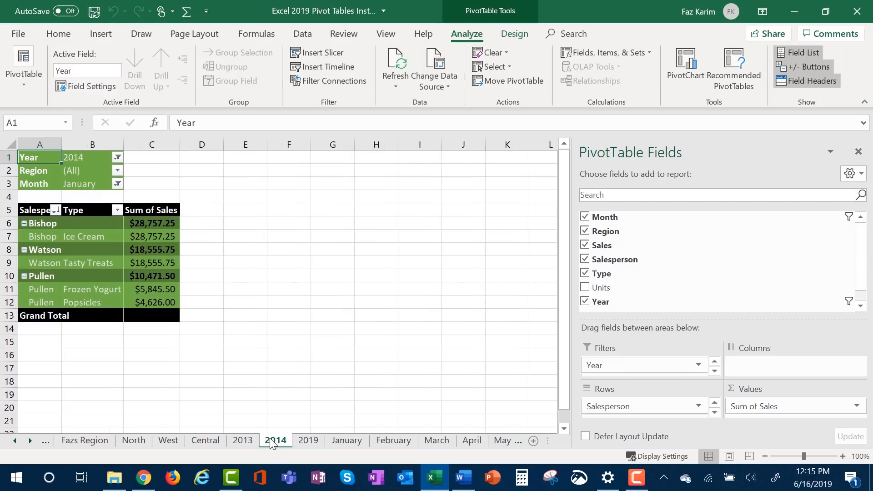
pyautogui.click(252, 441)
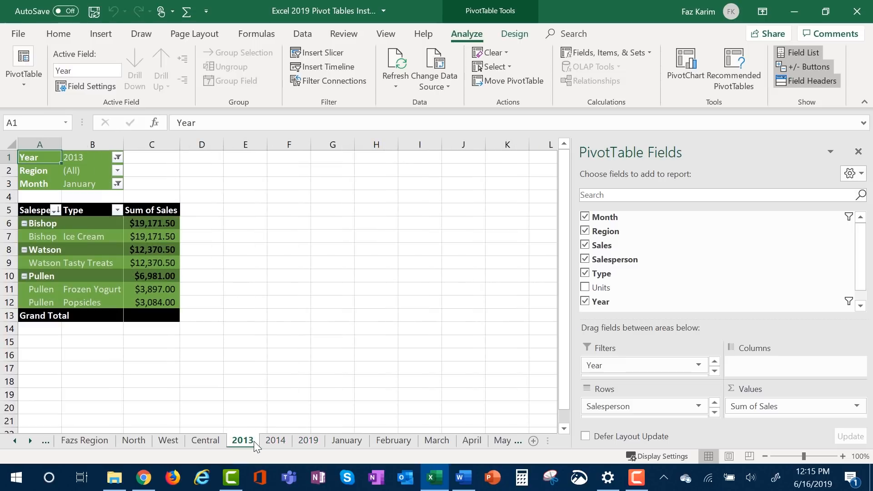
pyautogui.click(267, 441)
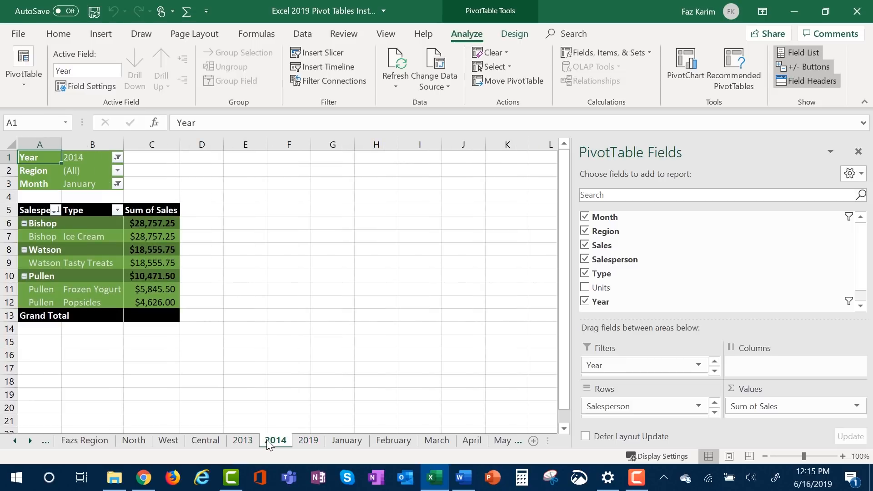
pyautogui.click(306, 440)
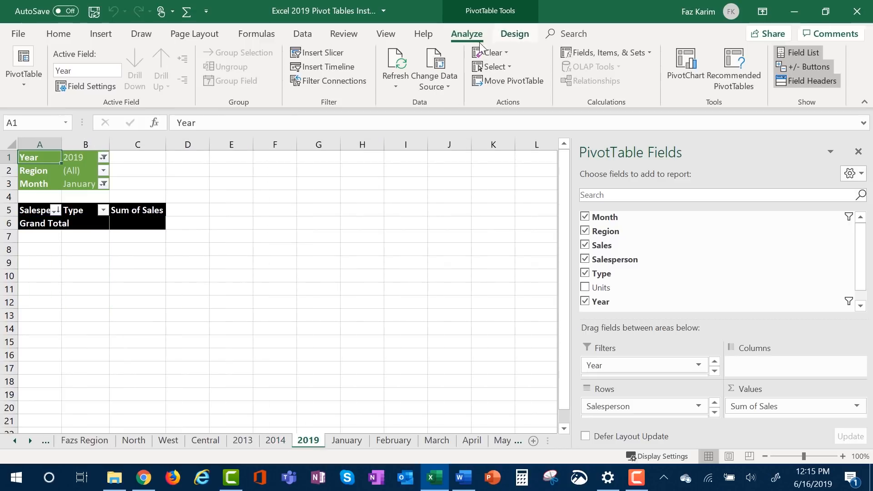
pyautogui.click(23, 86)
pyautogui.click(54, 149)
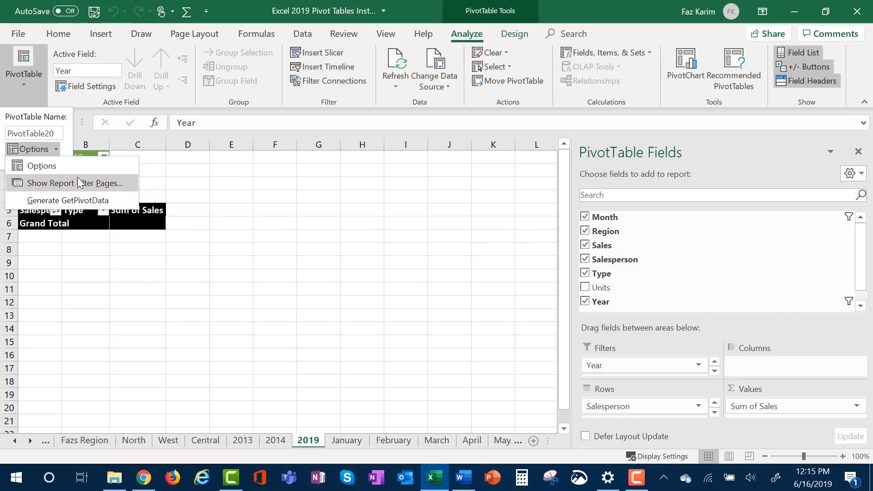
pyautogui.click(215, 249)
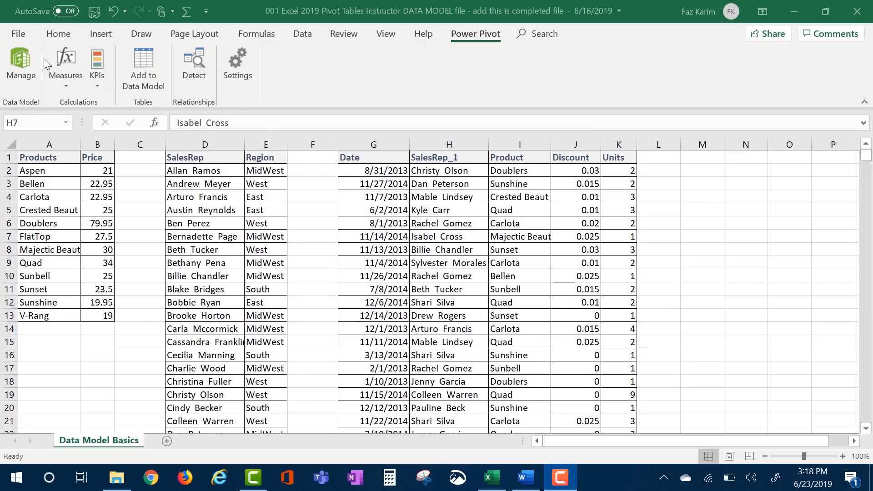
# Open the list of available COM Add-ins from the Excel options
pyautogui.click(19, 36)
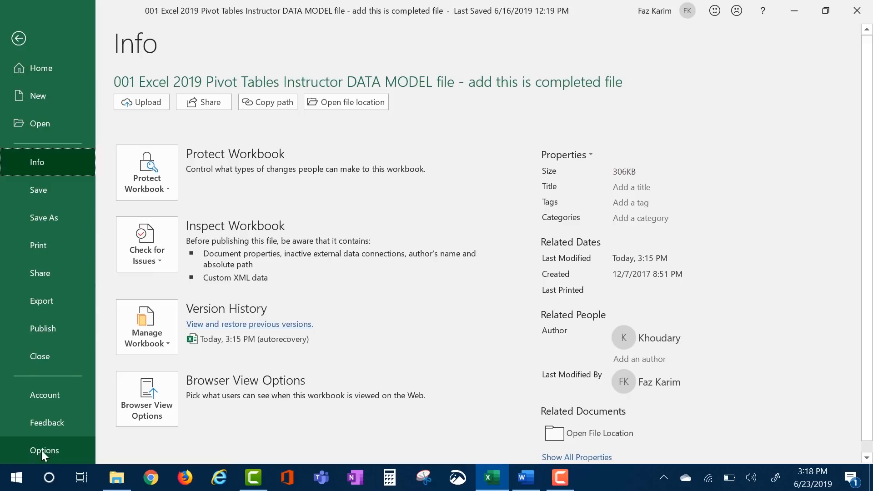
pyautogui.click(44, 452)
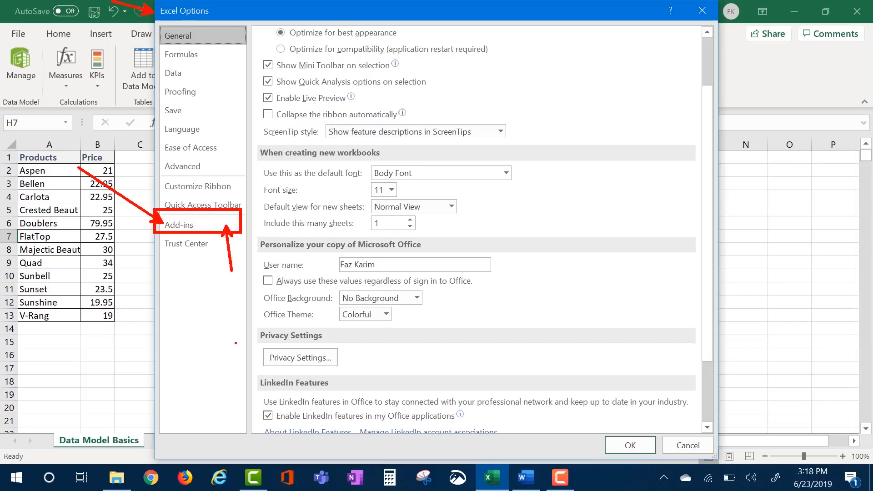
pyautogui.click(219, 225)
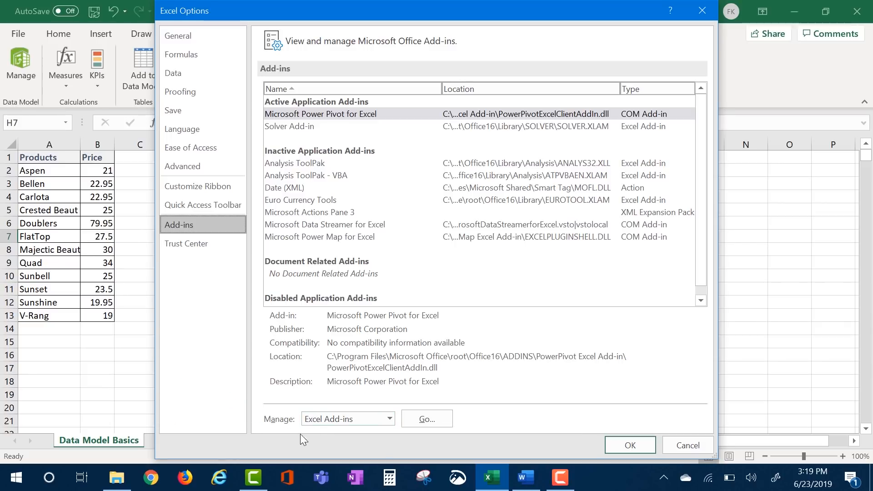
pyautogui.click(390, 419)
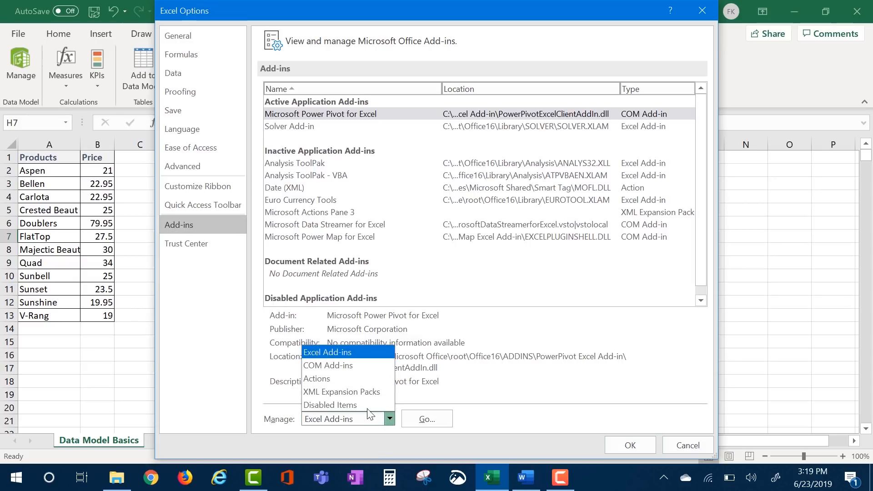
pyautogui.click(359, 366)
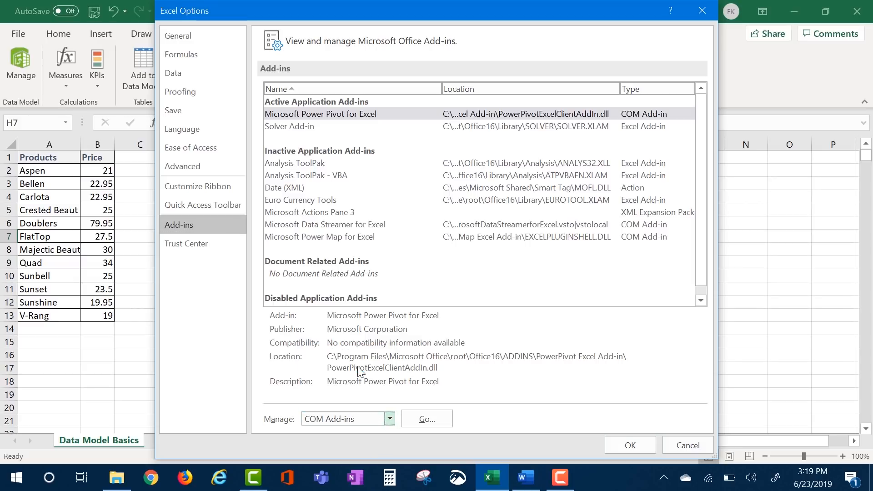
pyautogui.click(428, 419)
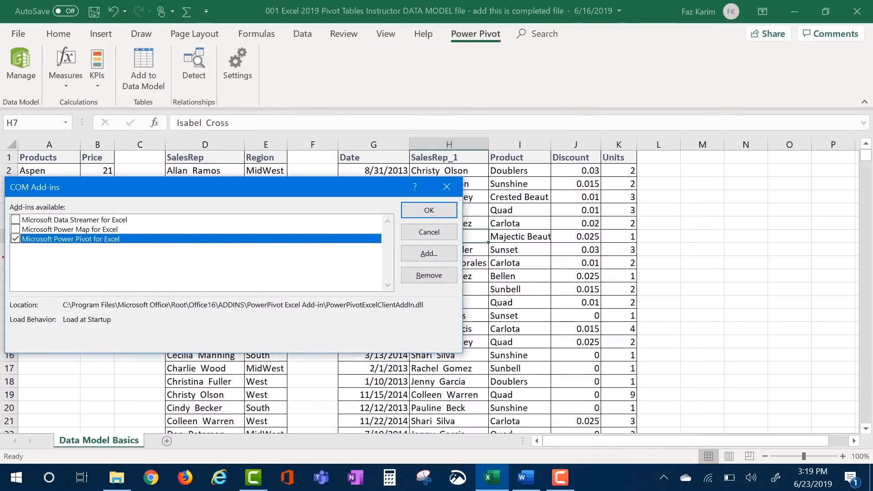
# Check whether Microsoft Power Pivot for Excel is enabled among the COM add-ins, and close the list
pyautogui.moveTo(2, 229)
pyautogui.mouseDown()
pyautogui.moveTo(47, 248)
pyautogui.moveTo(132, 248)
pyautogui.moveTo(104, 272)
pyautogui.moveTo(104, 299)
pyautogui.mouseUp()
pyautogui.moveTo(460, 208); pyautogui.dragTo(519, 196)
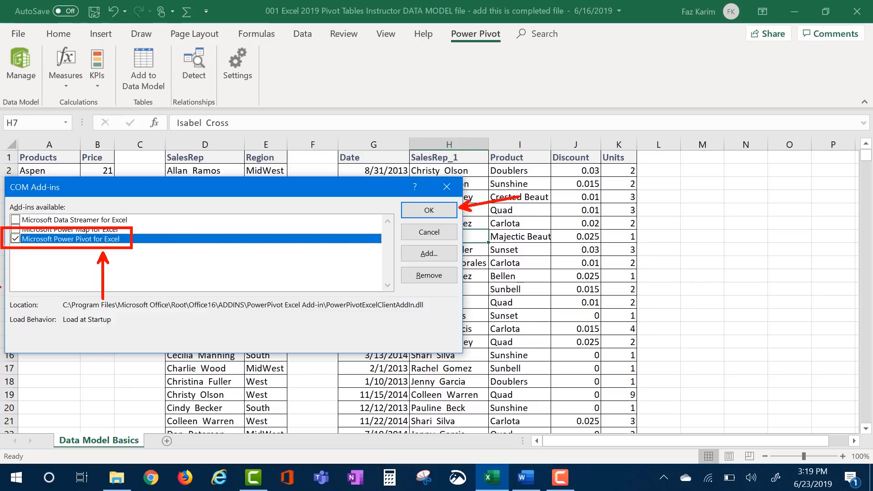
pyautogui.moveTo(16, 248); pyautogui.dragTo(17, 271)
pyautogui.moveTo(435, 14); pyautogui.dragTo(517, 47)
pyautogui.moveTo(542, 110); pyautogui.dragTo(505, 50)
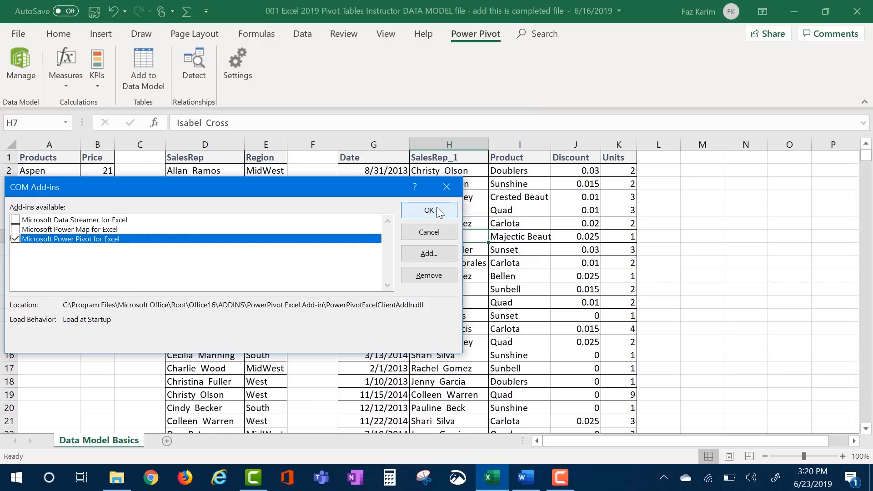
pyautogui.click(450, 189)
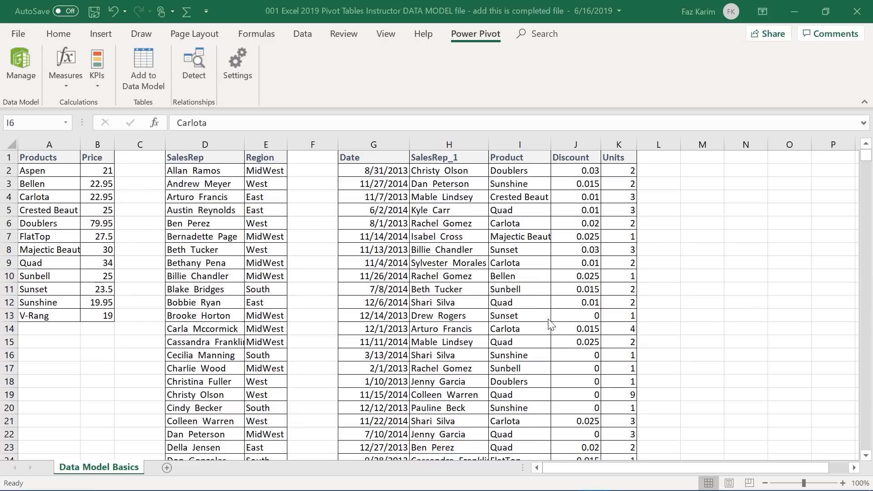
# Convert the Products and Price range A1:B13 on the Data Model Basics sheet into a table with headers
pyautogui.click(64, 196)
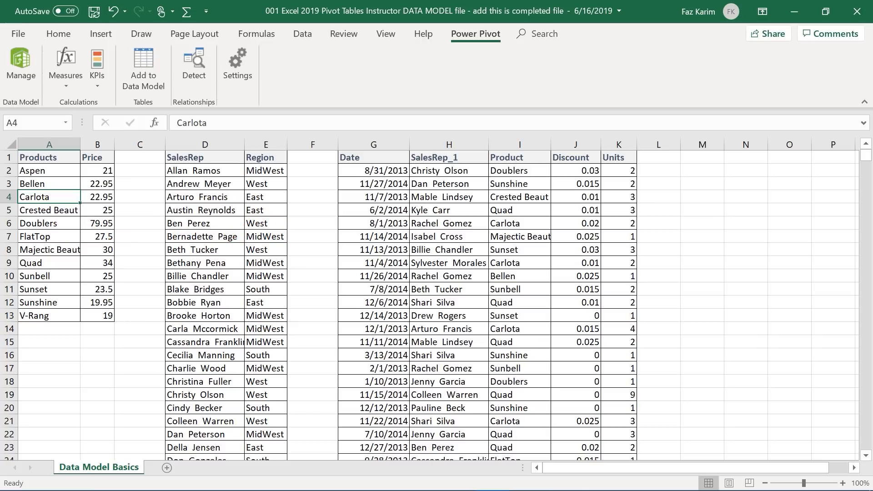
pyautogui.hotkey('ctrl', 't')
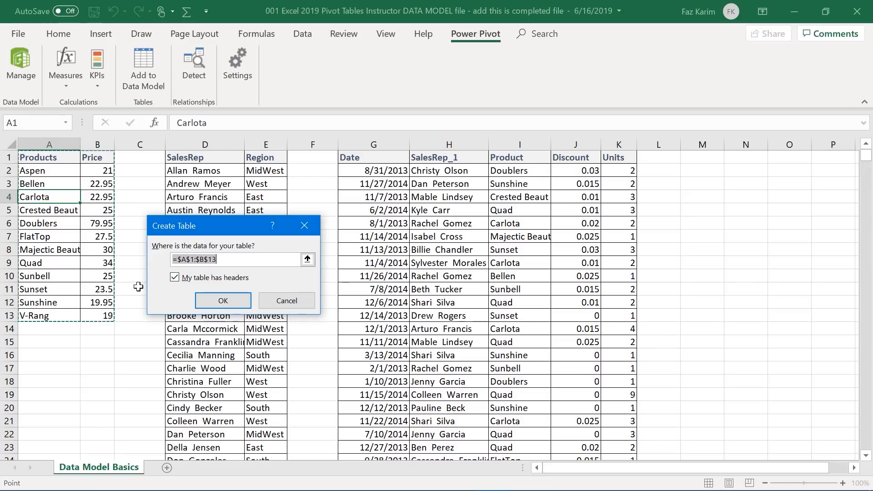
pyautogui.click(287, 302)
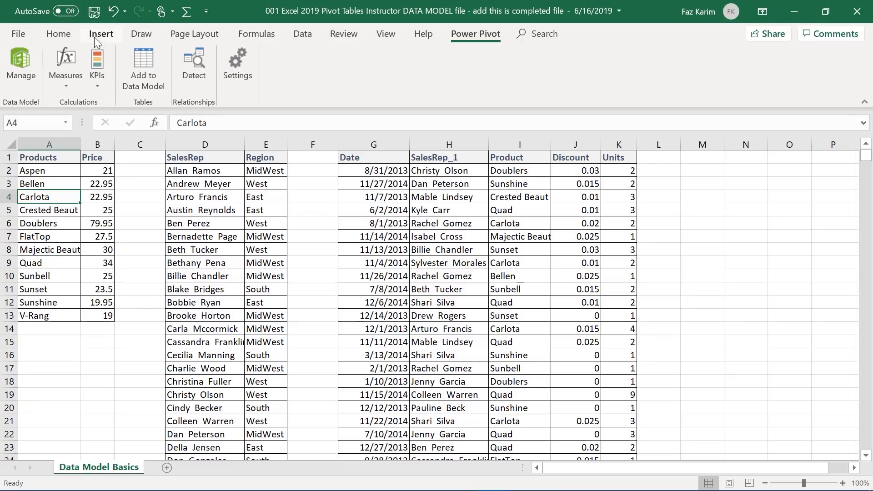
pyautogui.click(108, 35)
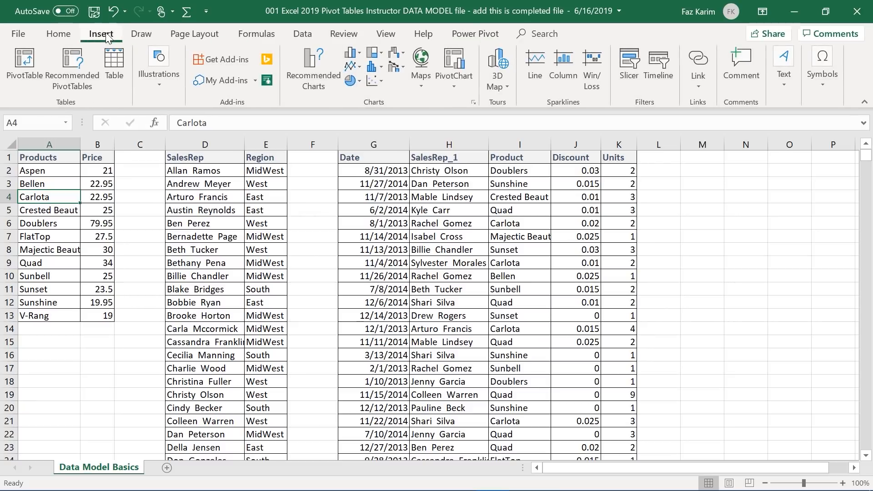
pyautogui.click(110, 60)
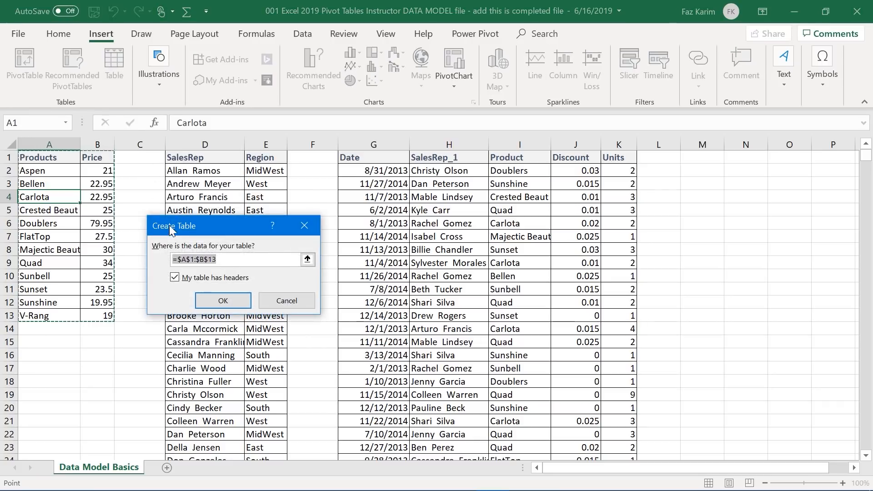
pyautogui.click(208, 303)
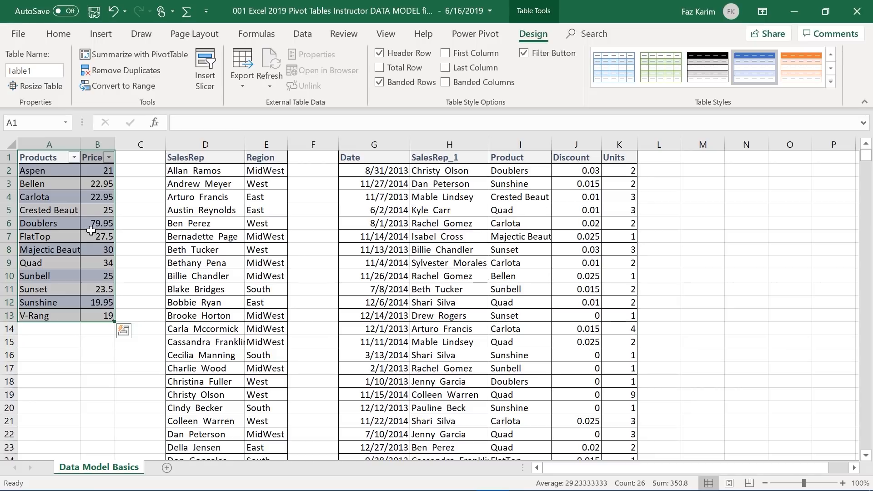
pyautogui.moveTo(1, 45)
pyautogui.mouseDown()
pyautogui.moveTo(68, 113)
pyautogui.moveTo(87, 104)
pyautogui.moveTo(104, 121)
pyautogui.moveTo(193, 120)
pyautogui.mouseUp()
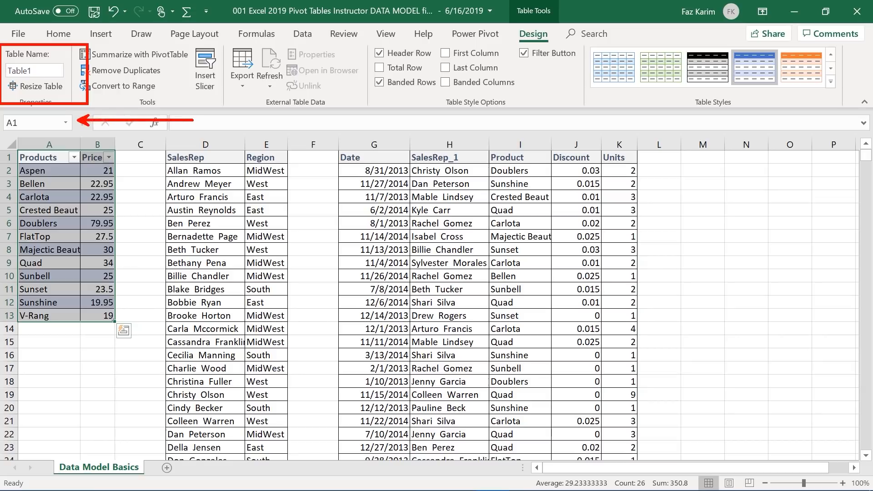
pyautogui.moveTo(2, 112)
pyautogui.mouseDown()
pyautogui.moveTo(64, 135)
pyautogui.moveTo(2, 111)
pyautogui.moveTo(49, 127)
pyautogui.moveTo(41, 118)
pyautogui.moveTo(59, 112)
pyautogui.mouseUp()
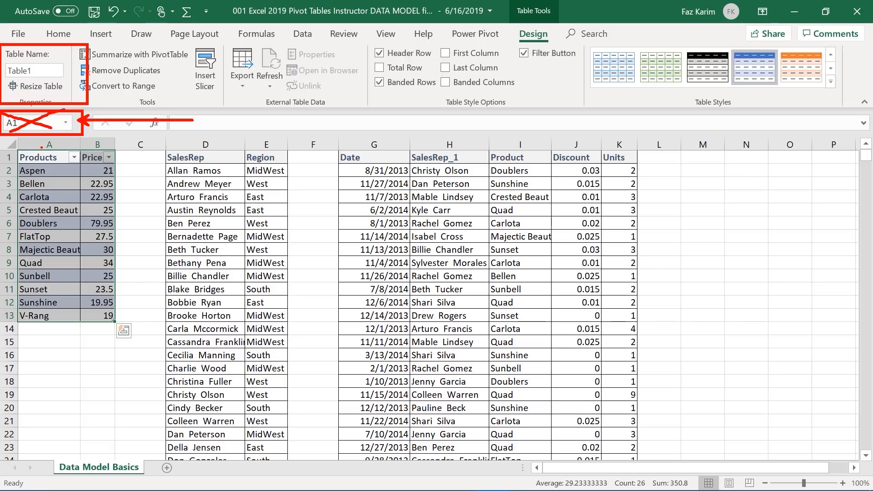
pyautogui.press('Escape')
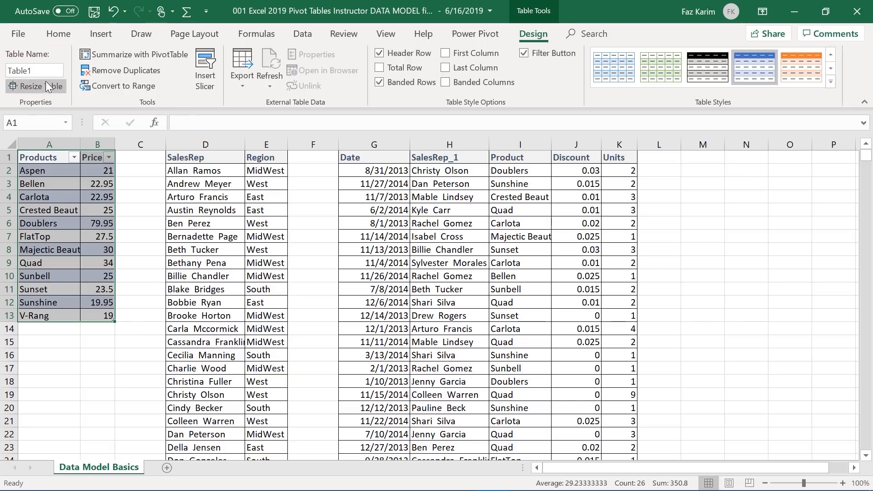
# Rename the Products and Price table as TableProducts
pyautogui.click(47, 74)
pyautogui.press('BackSpace')
pyautogui.write('Ta')
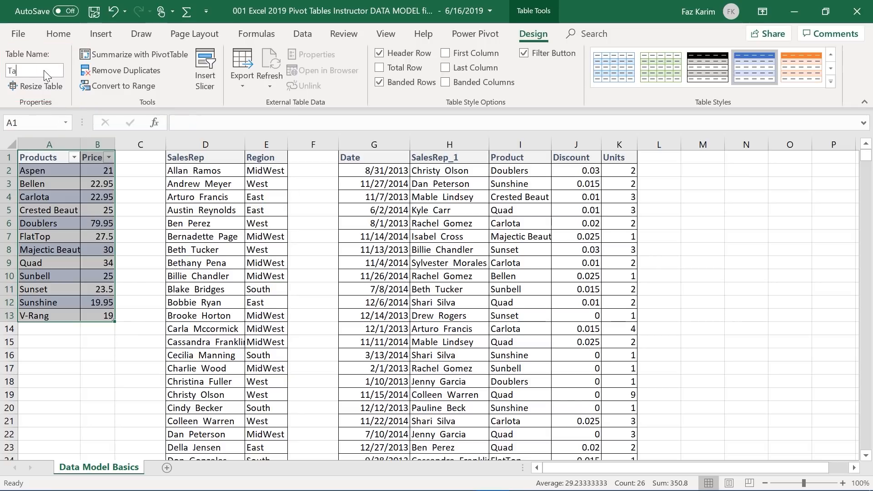
pyautogui.write('bleProducts')
# Convert the SalesRep and Region range D1:E73 into a table with headers
pyautogui.click(226, 224)
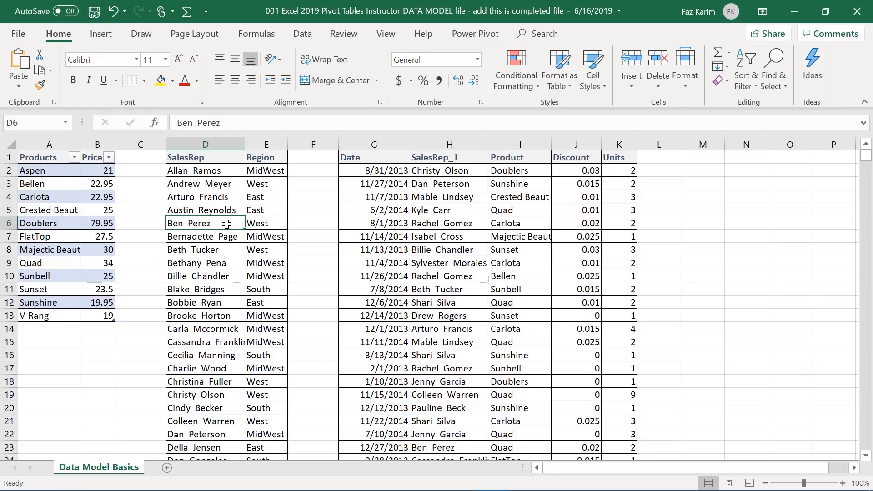
pyautogui.hotkey('ctrl', 't')
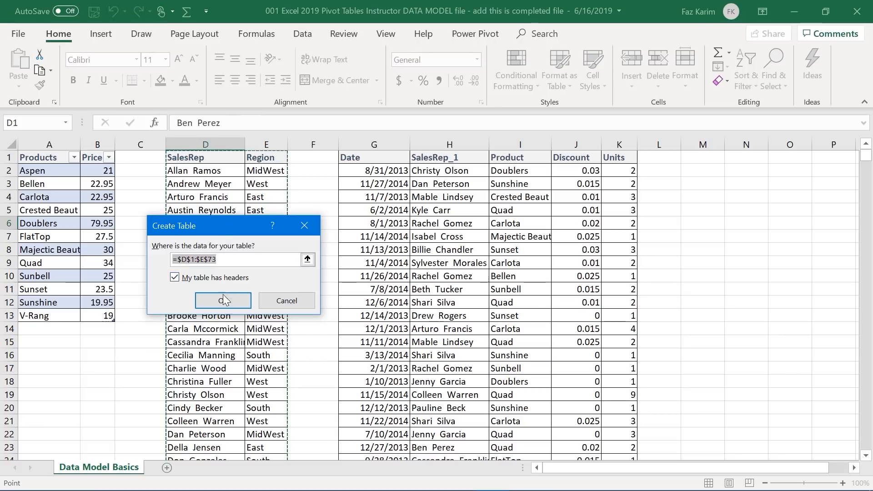
pyautogui.click(215, 304)
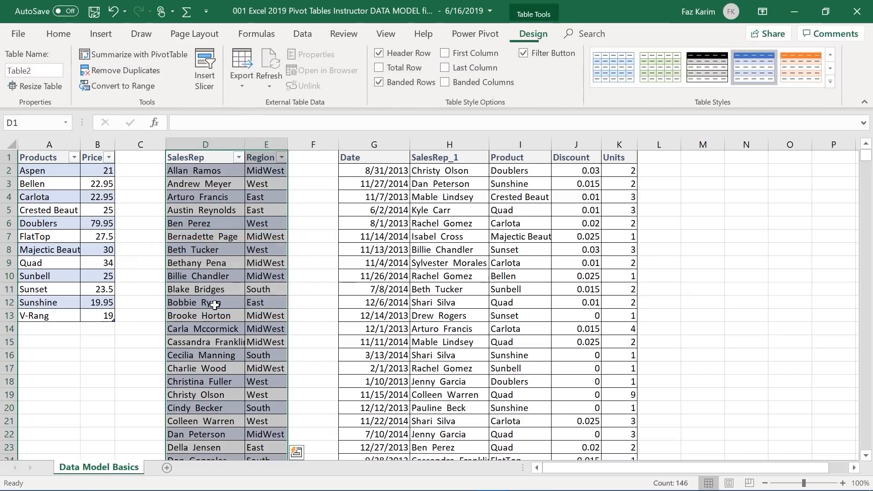
pyautogui.click(220, 276)
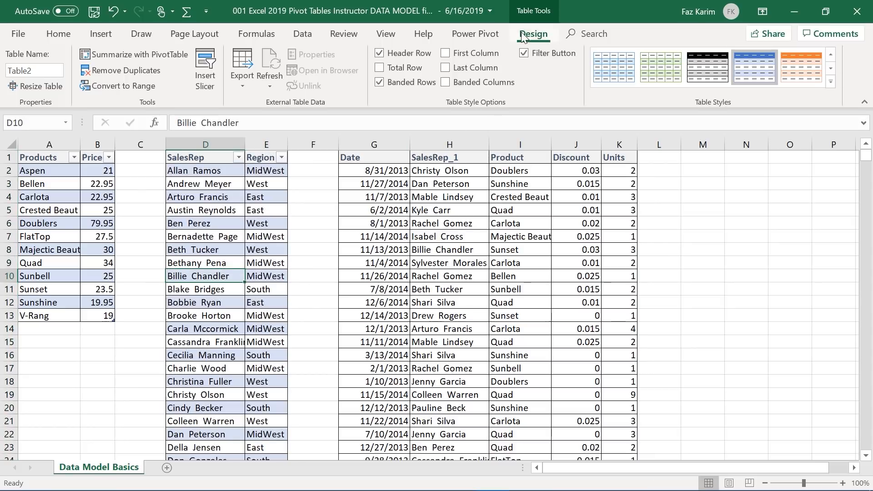
# Rename the SalesRep and Region table as TableSalesperson
pyautogui.click(38, 70)
pyautogui.press('BackSpace')
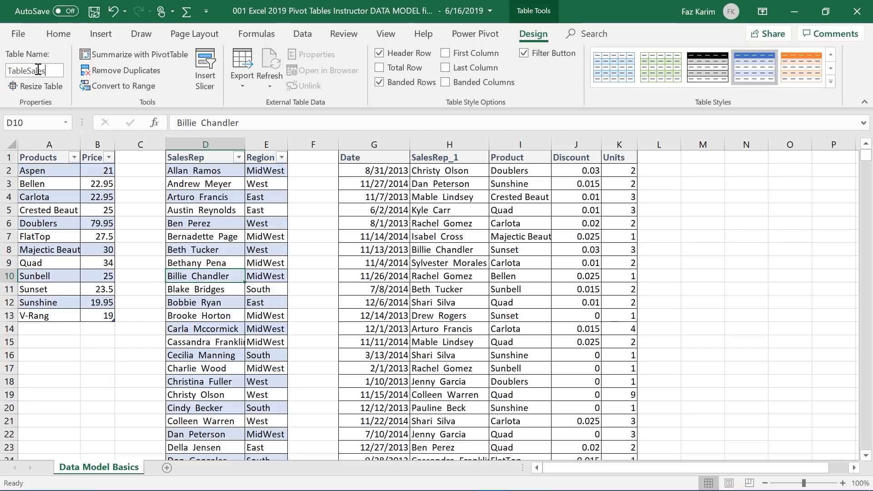
pyautogui.write('TableSalesperson')
pyautogui.press('Return')
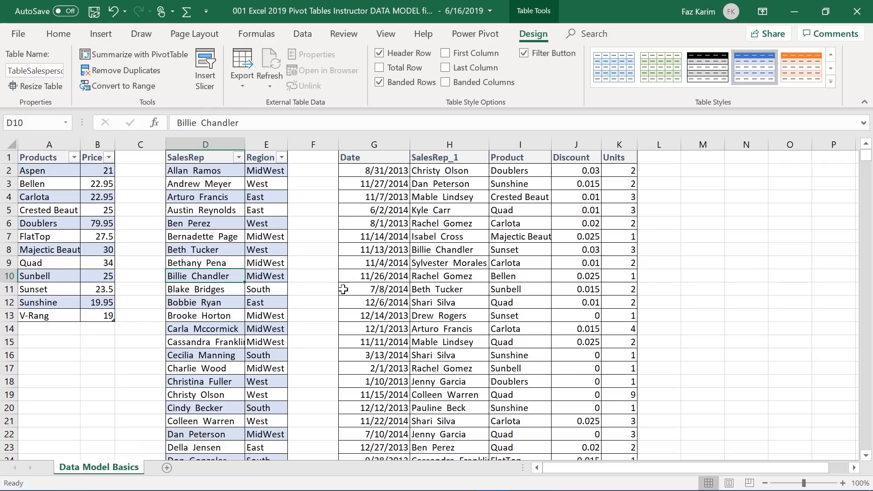
# Convert the Date to Units range G1:K10001 into a table with headers
pyautogui.click(461, 237)
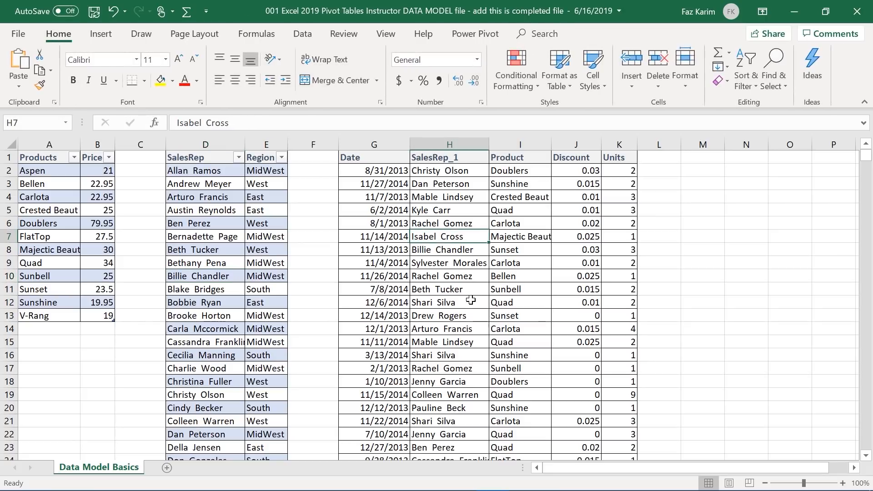
pyautogui.hotkey('ctrl', 't')
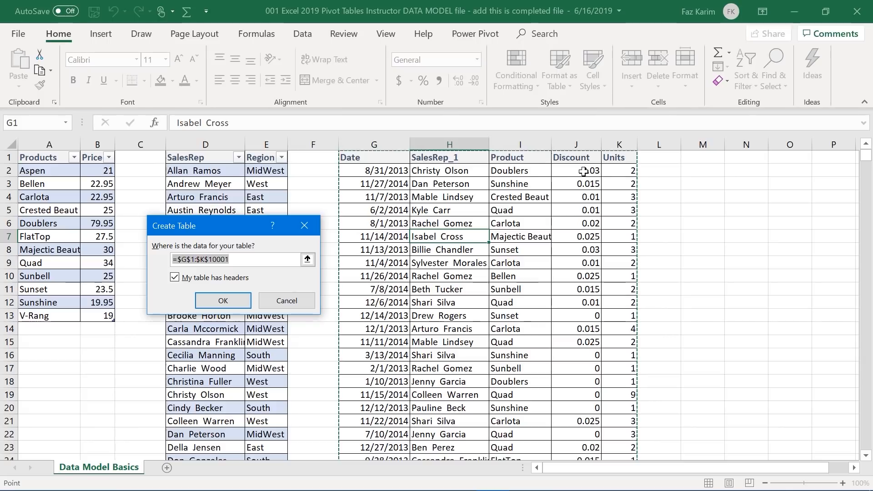
pyautogui.click(230, 301)
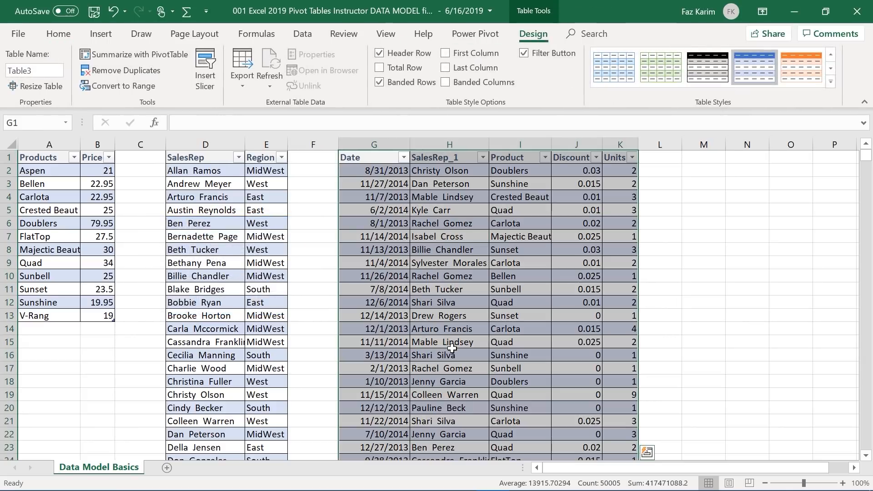
# Rename the Date to Units table in columns G to K as FactTable
pyautogui.click(452, 290)
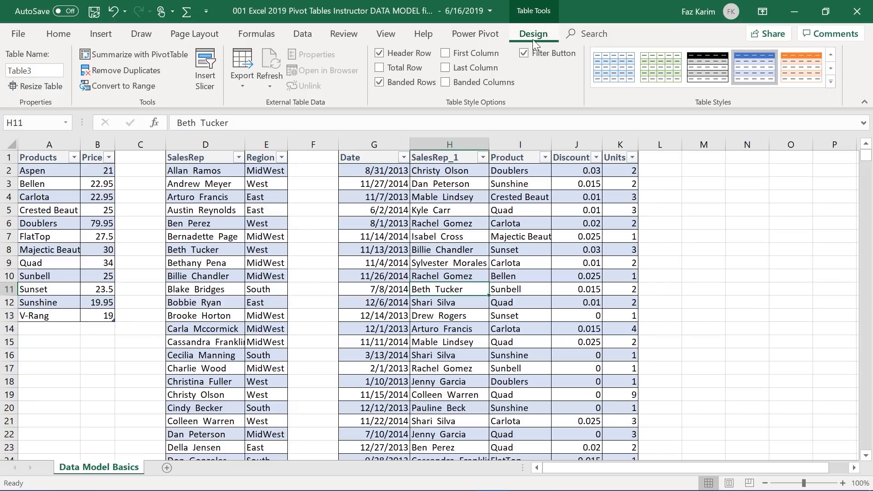
pyautogui.click(39, 70)
pyautogui.moveTo(39, 71); pyautogui.dragTo(1, 74)
pyautogui.write('FactTable')
pyautogui.press('Return')
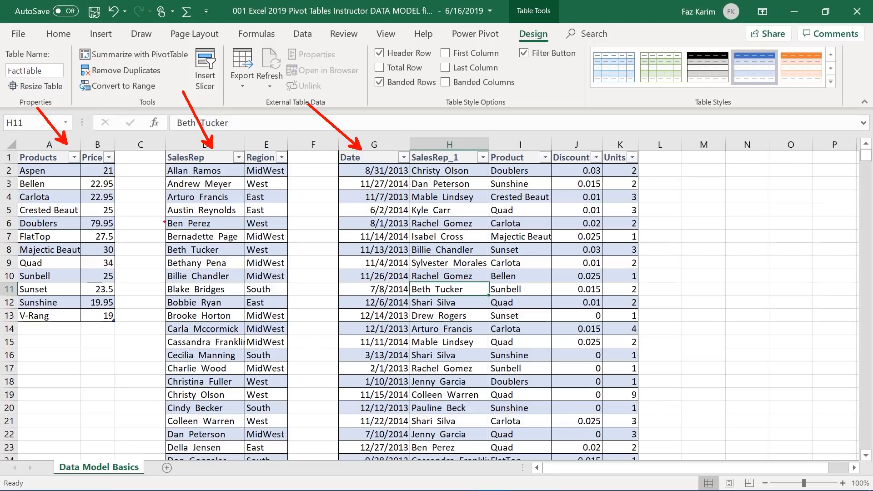
pyautogui.moveTo(332, 144)
pyautogui.mouseDown()
pyautogui.moveTo(670, 435)
pyautogui.moveTo(647, 475)
pyautogui.mouseUp()
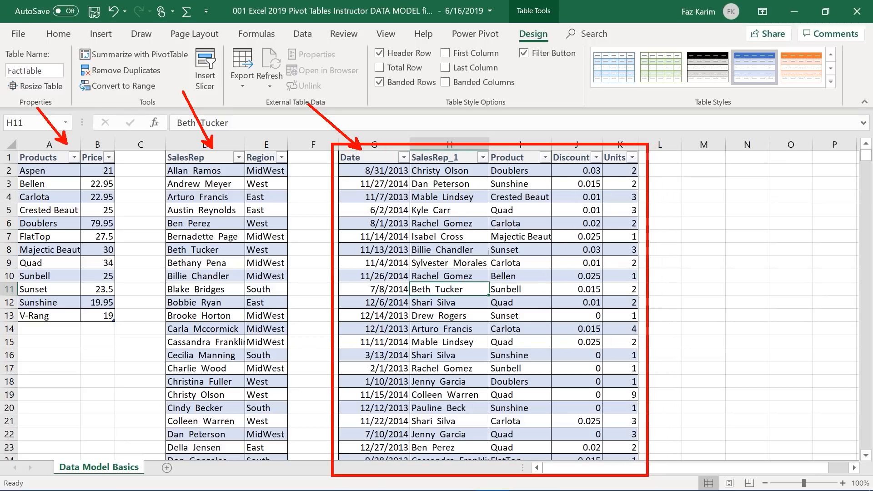
pyautogui.moveTo(676, 106); pyautogui.dragTo(636, 135)
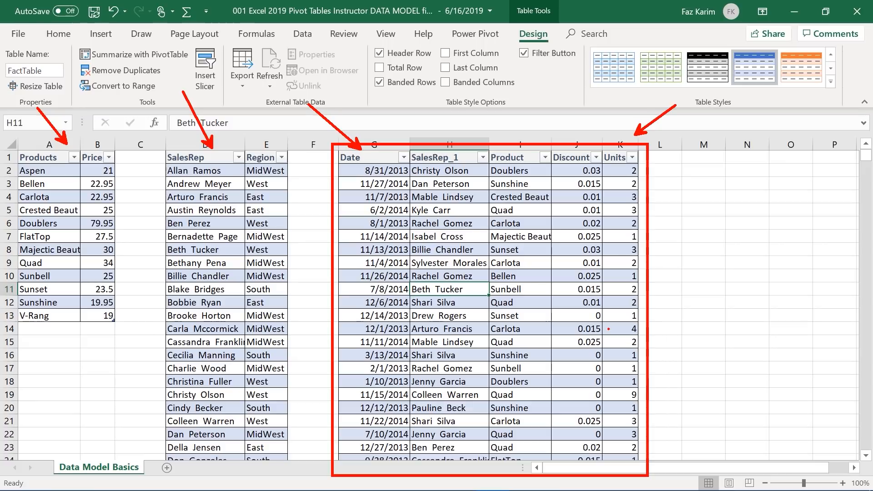
pyautogui.press('Escape')
# Check the table names of the products, sales rep and date tables by selecting a cell in each
pyautogui.click(72, 209)
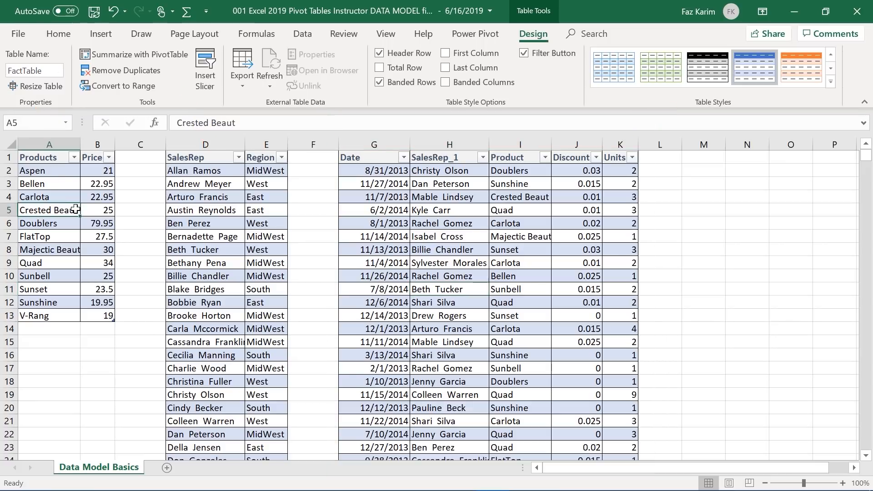
pyautogui.click(191, 248)
pyautogui.click(452, 254)
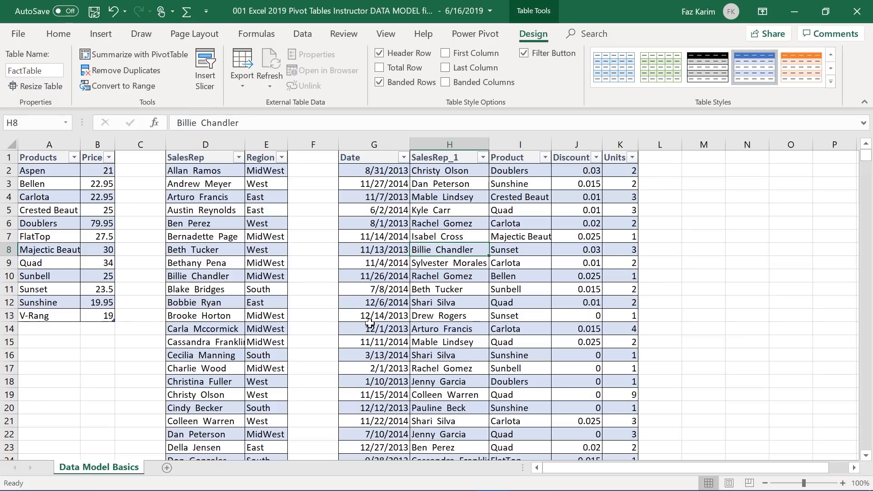
pyautogui.click(194, 249)
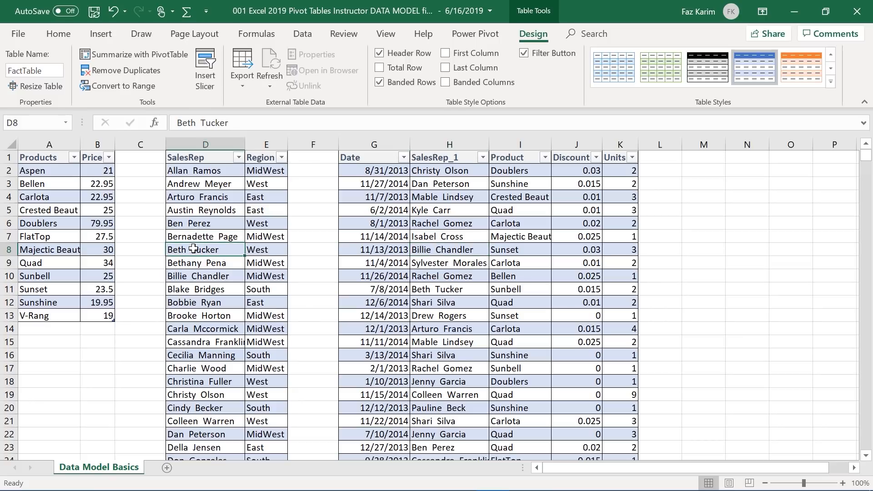
pyautogui.click(69, 251)
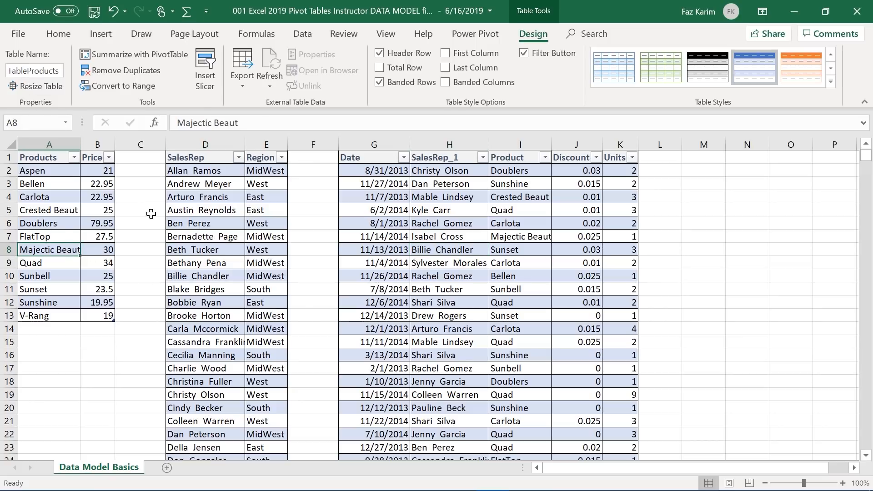
pyautogui.click(213, 262)
pyautogui.click(406, 262)
pyautogui.click(232, 275)
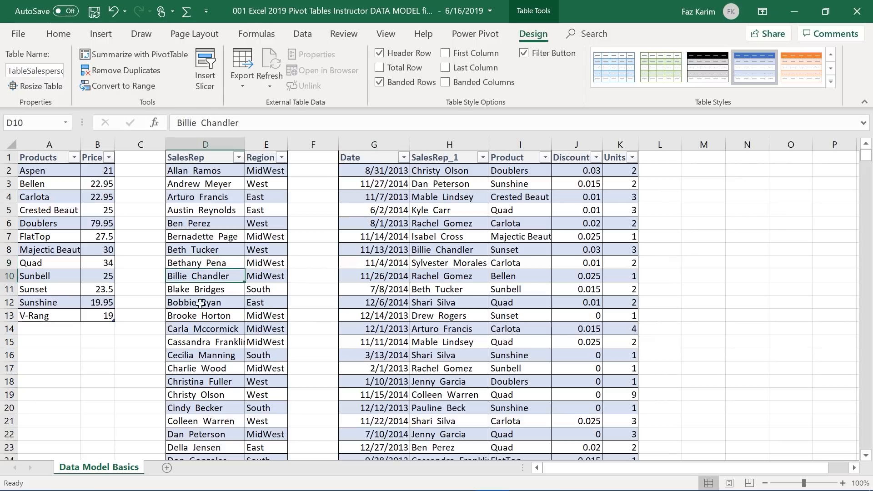
pyautogui.click(71, 245)
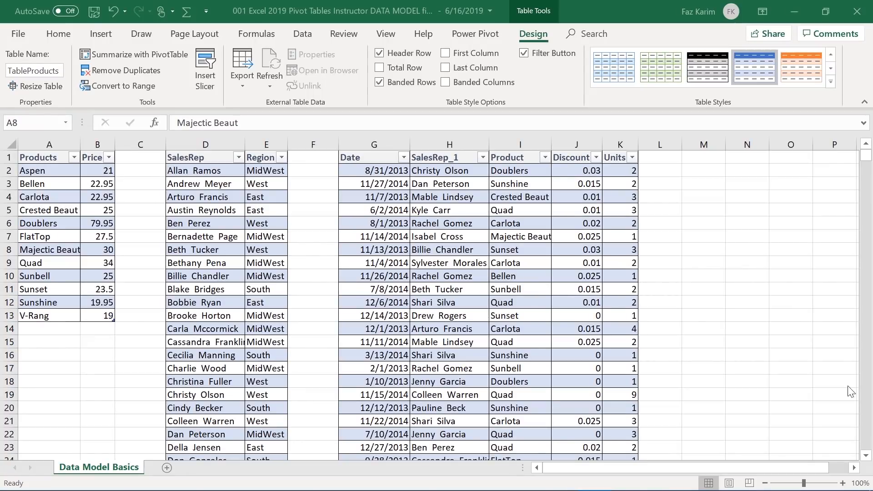
pyautogui.click(442, 279)
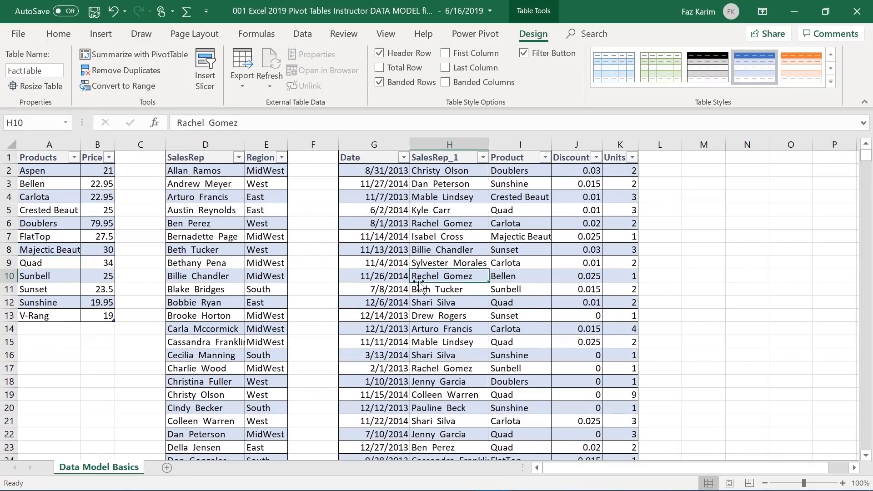
pyautogui.click(234, 275)
# Add TableProducts to the Power Pivot data model
pyautogui.click(55, 238)
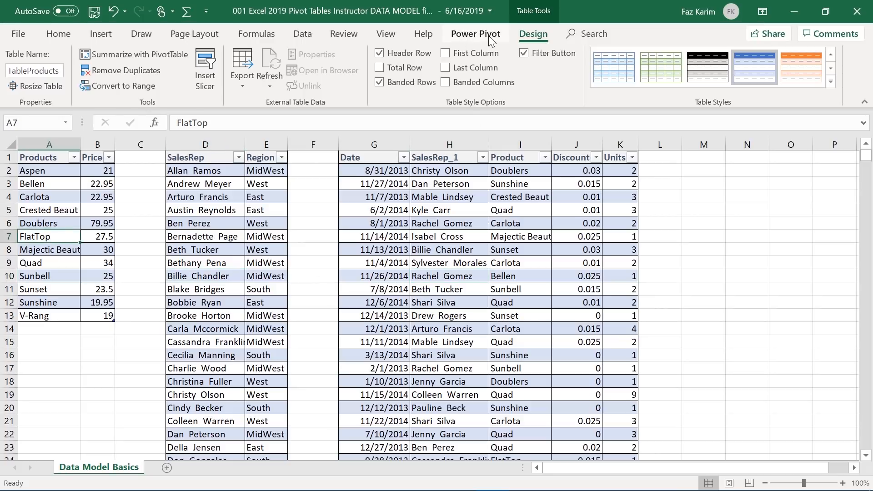
pyautogui.click(473, 36)
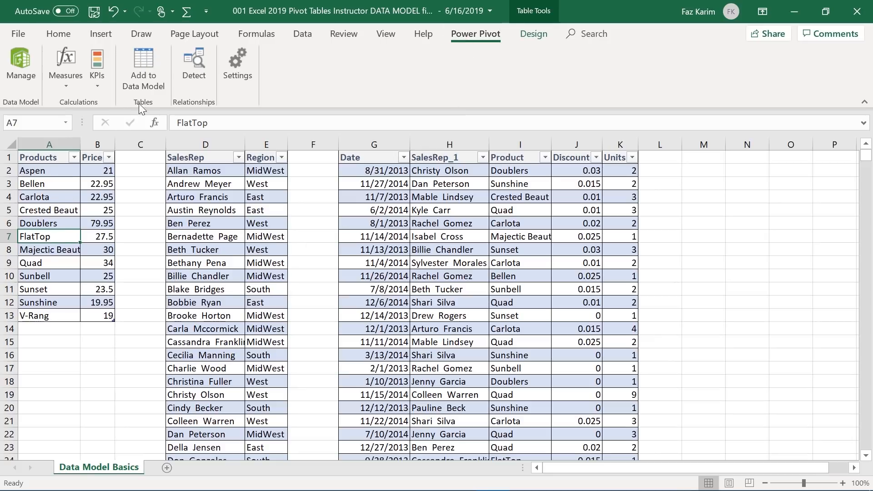
pyautogui.click(151, 75)
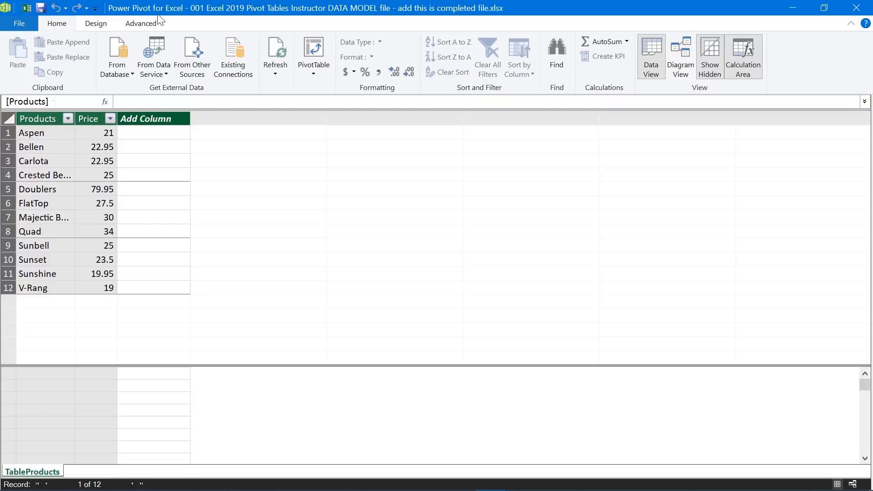
# Return to the Excel workbook and add TableSalesperson to the data model
pyautogui.click(792, 8)
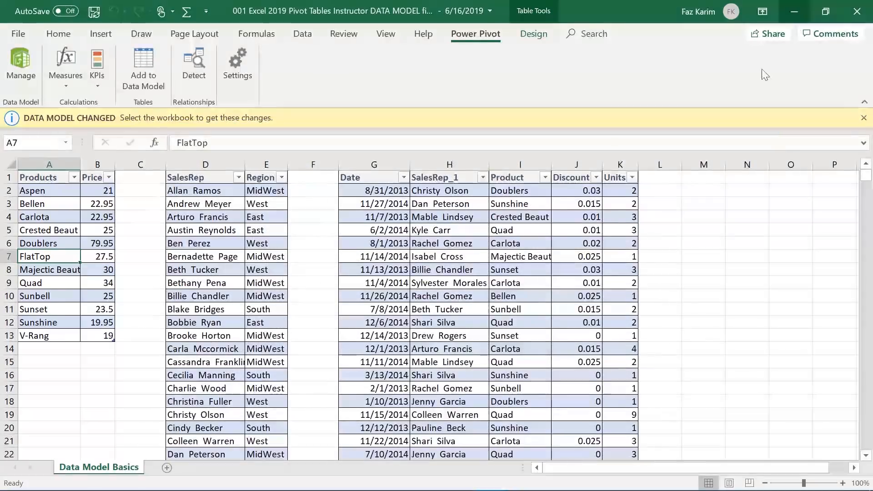
pyautogui.click(214, 238)
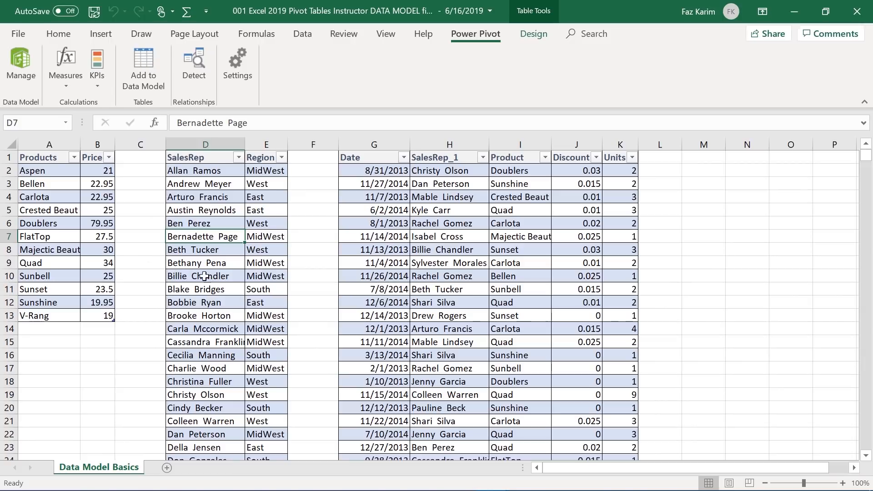
pyautogui.click(145, 75)
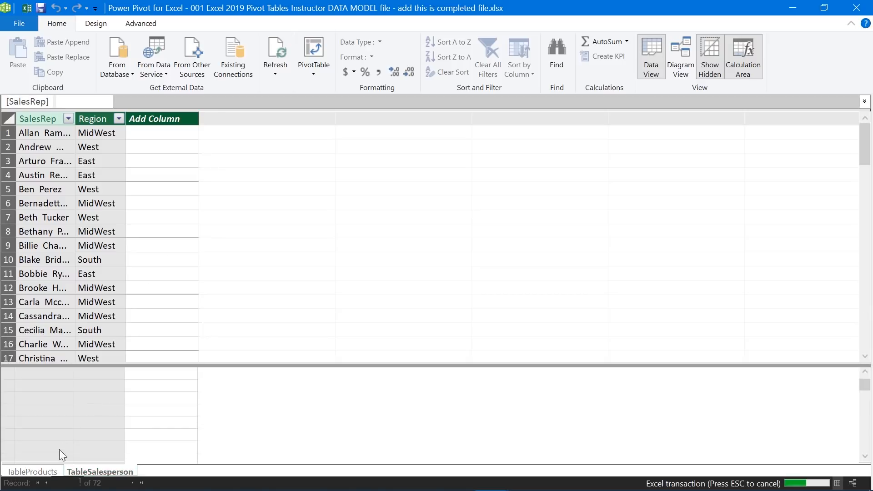
# Compare the TableProducts and TableSalesperson sheets and their record counts in the Power Pivot window
pyautogui.click(28, 472)
pyautogui.click(63, 473)
pyautogui.click(43, 473)
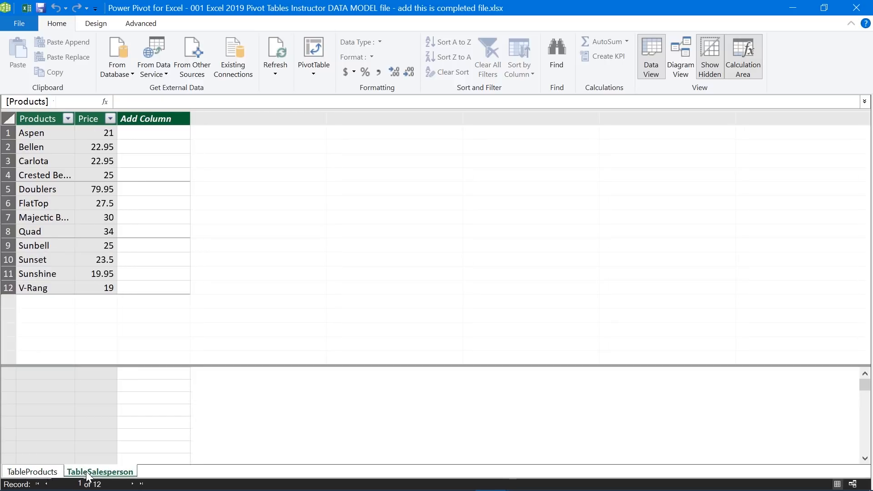
pyautogui.click(36, 473)
pyautogui.click(95, 474)
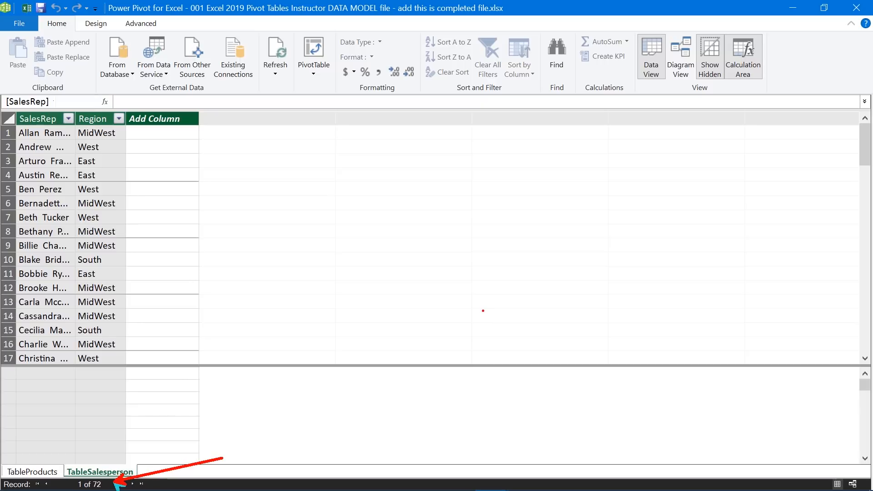
pyautogui.press('Escape')
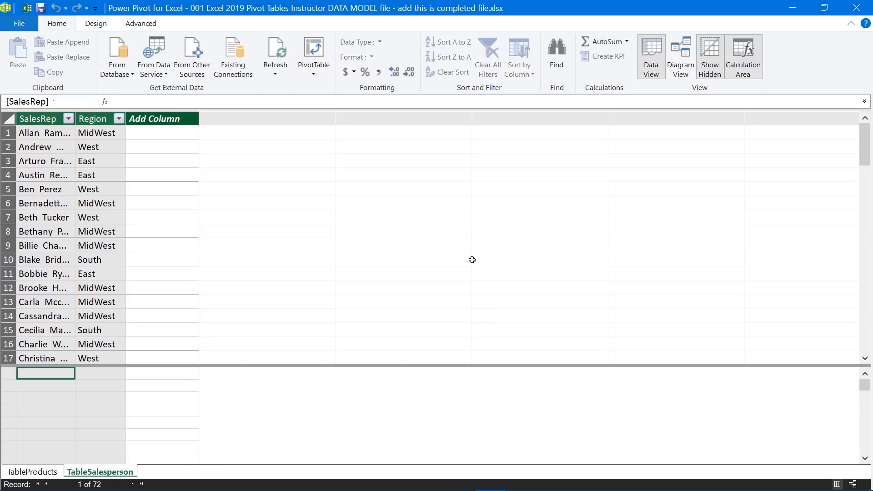
# Return to the Excel workbook and add FactTable, the table starting with the Date column, to the data model
pyautogui.click(792, 6)
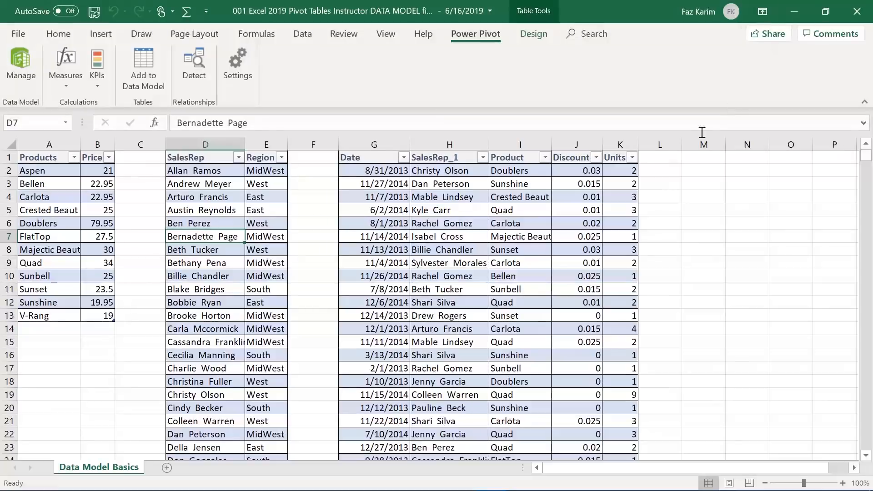
pyautogui.click(467, 278)
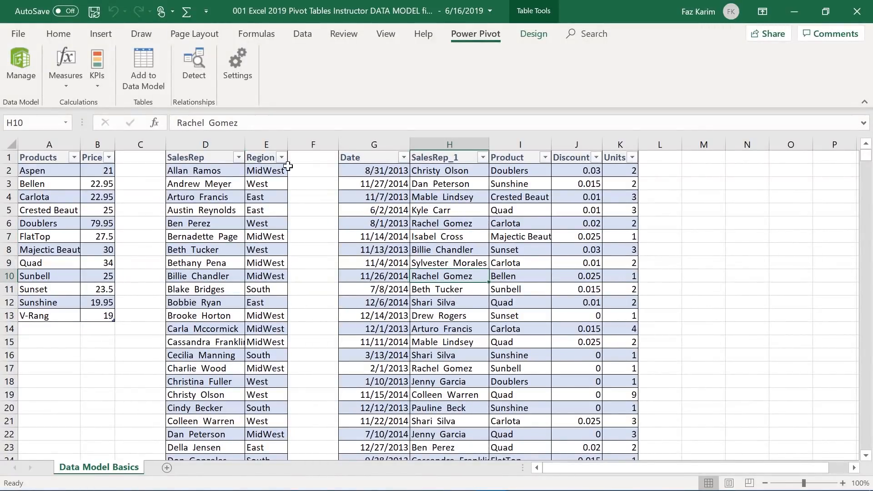
pyautogui.click(143, 73)
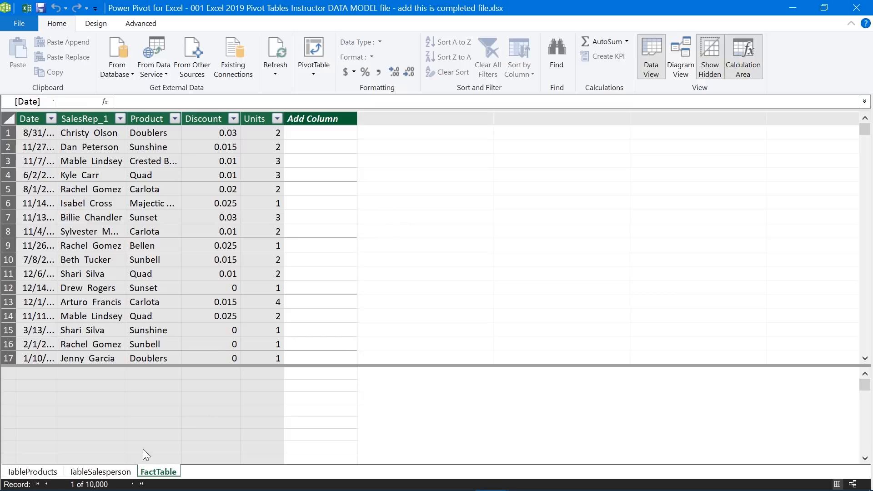
# Look through the TableSalesperson, TableProducts and FactTable sheets in the Power Pivot window
pyautogui.click(113, 469)
pyautogui.click(33, 471)
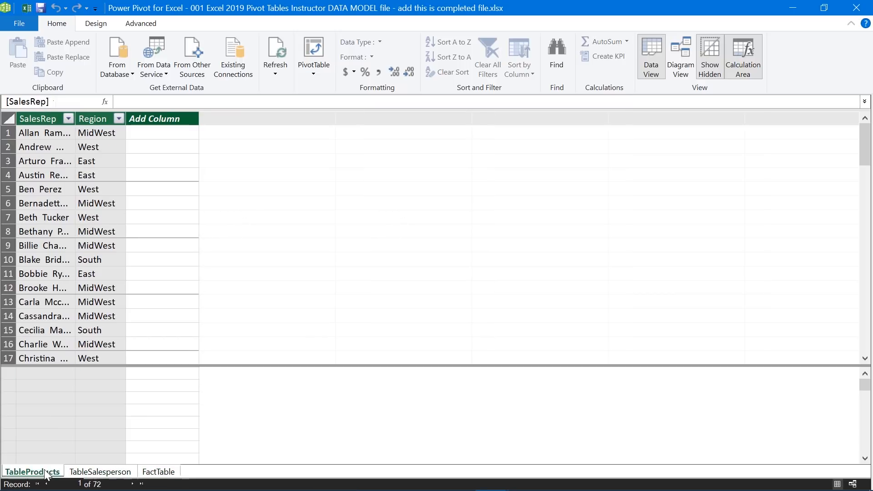
pyautogui.click(93, 473)
pyautogui.click(157, 471)
pyautogui.click(82, 473)
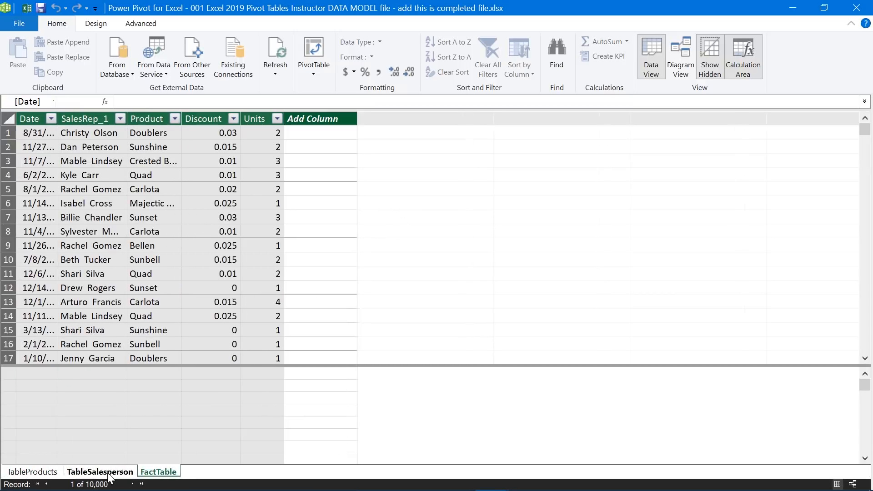
pyautogui.click(33, 471)
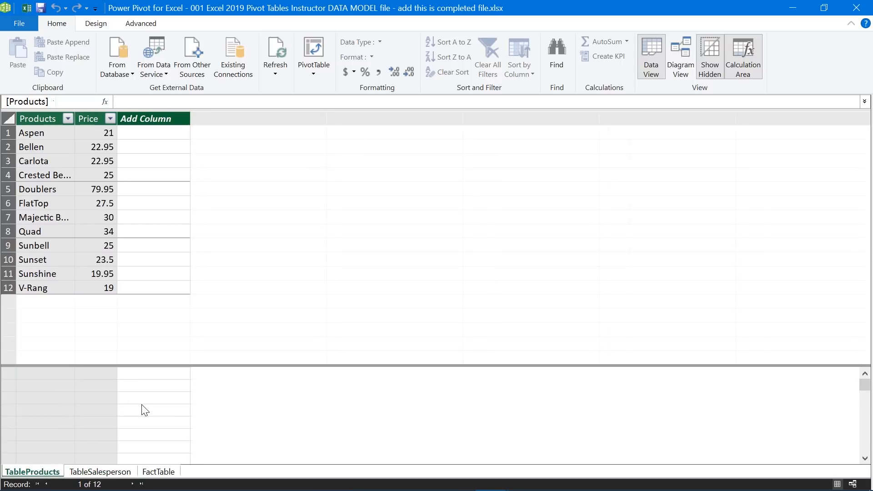
pyautogui.moveTo(1, 461)
pyautogui.mouseDown()
pyautogui.moveTo(94, 482)
pyautogui.moveTo(185, 480)
pyautogui.mouseUp()
pyautogui.moveTo(192, 460); pyautogui.dragTo(280, 445)
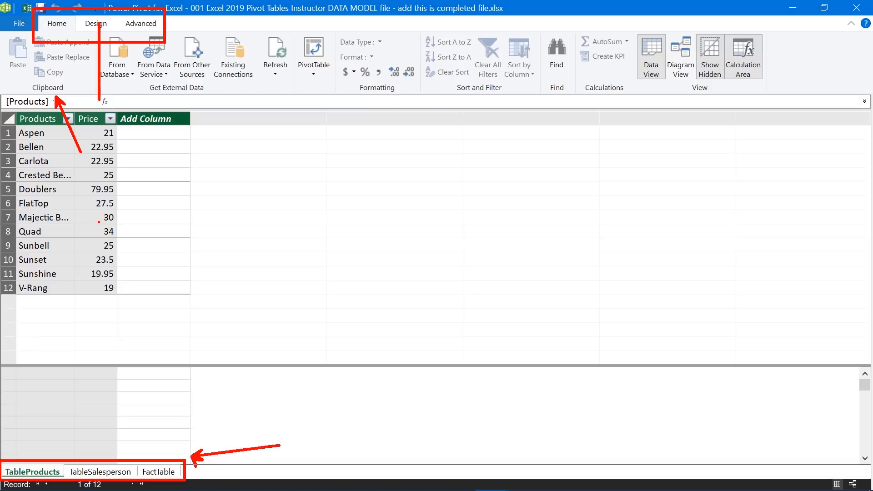
pyautogui.press('Escape')
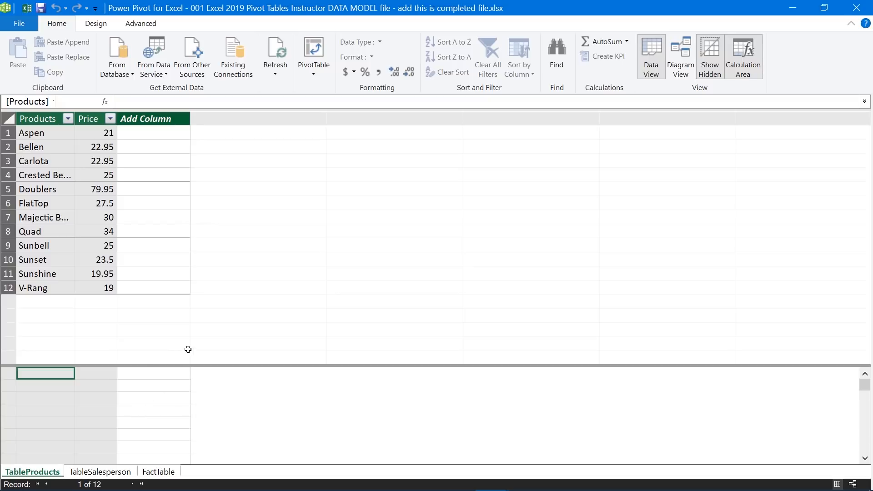
pyautogui.moveTo(141, 28); pyautogui.dragTo(141, 67)
pyautogui.moveTo(624, 19)
pyautogui.mouseDown()
pyautogui.moveTo(714, 76)
pyautogui.moveTo(787, 107)
pyautogui.mouseUp()
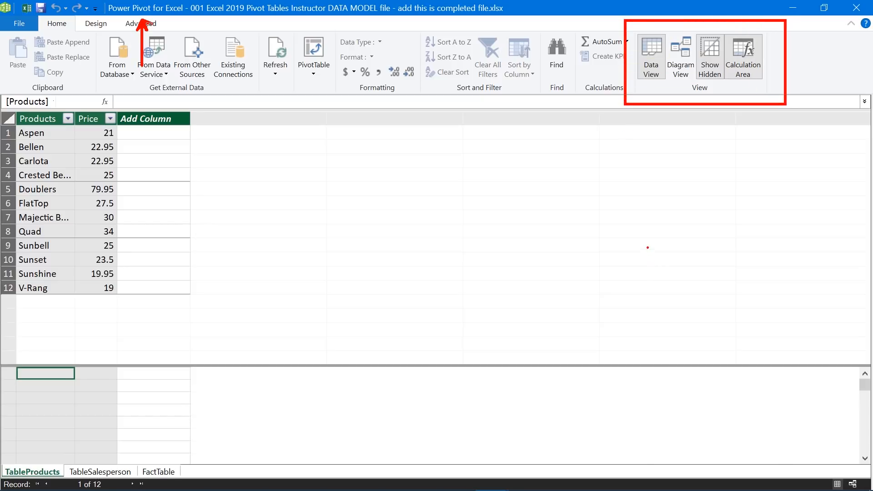
pyautogui.moveTo(650, 87); pyautogui.dragTo(651, 169)
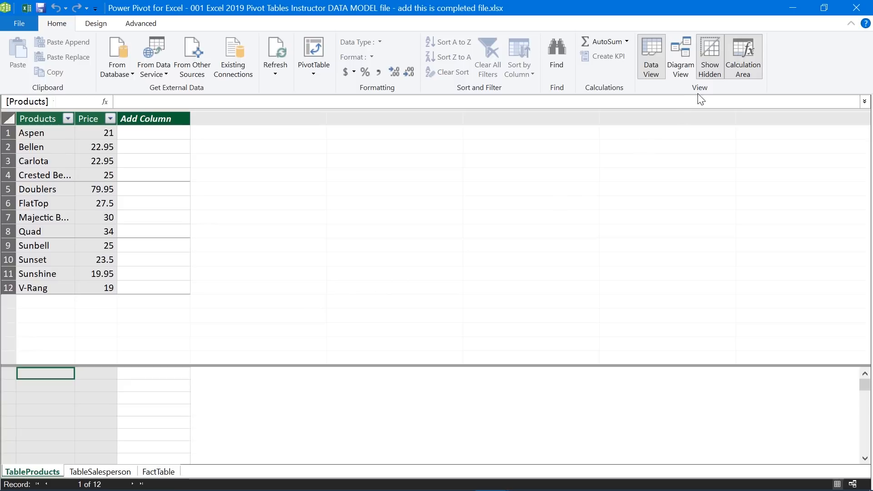
# In diagram view, arrange FactTable between TableProducts and TableSalesperson and lengthen it until all its fields fit
pyautogui.click(677, 70)
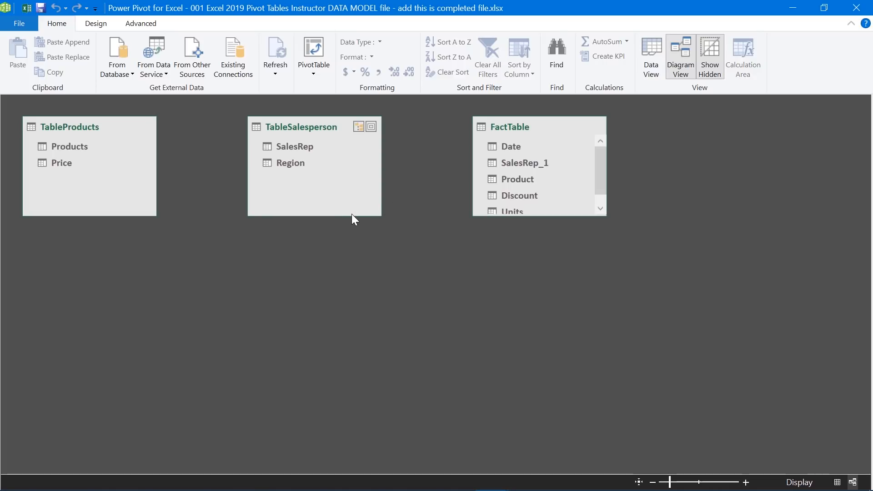
pyautogui.moveTo(342, 121); pyautogui.dragTo(789, 142)
pyautogui.moveTo(549, 127); pyautogui.dragTo(430, 144)
pyautogui.moveTo(444, 225); pyautogui.dragTo(439, 375)
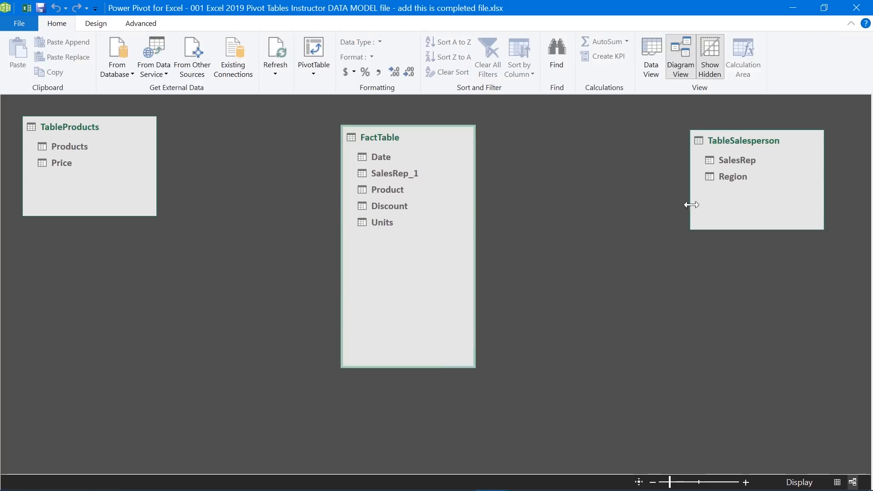
pyautogui.moveTo(752, 135); pyautogui.dragTo(632, 128)
pyautogui.moveTo(110, 126); pyautogui.dragTo(176, 136)
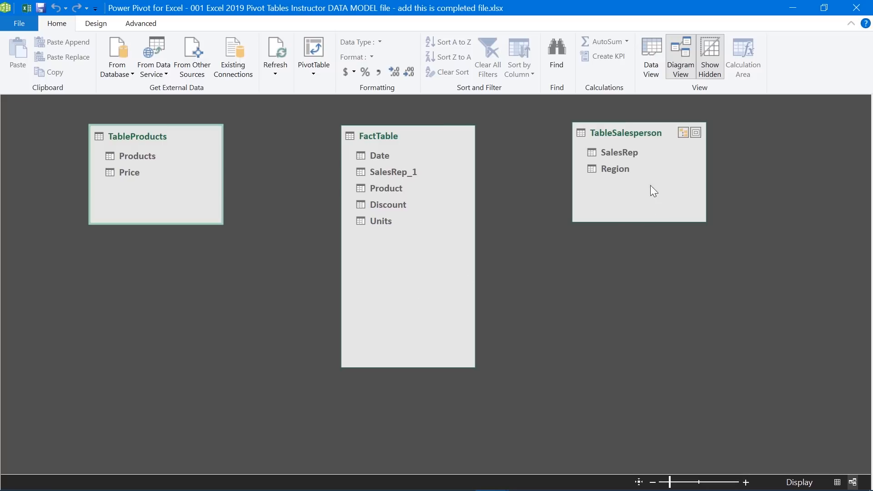
# Switch to data view and examine the columns of TableProducts, TableSalesperson and FactTable for matching fields
pyautogui.click(651, 63)
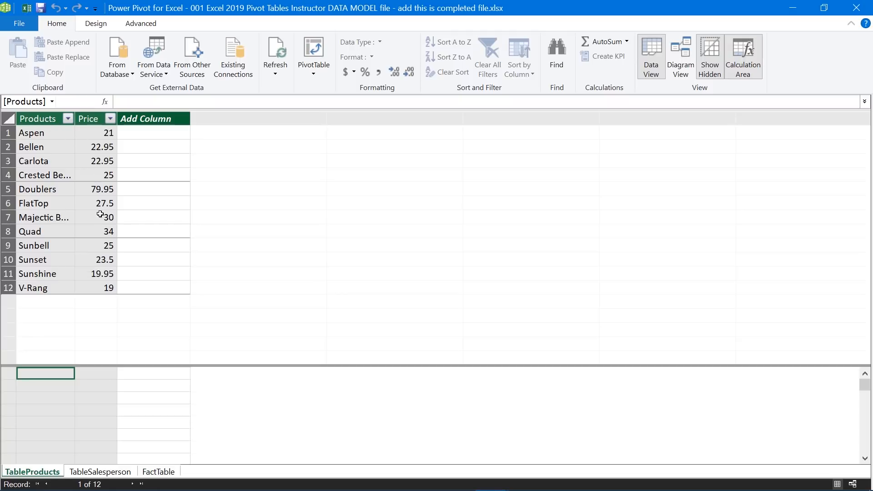
pyautogui.click(103, 472)
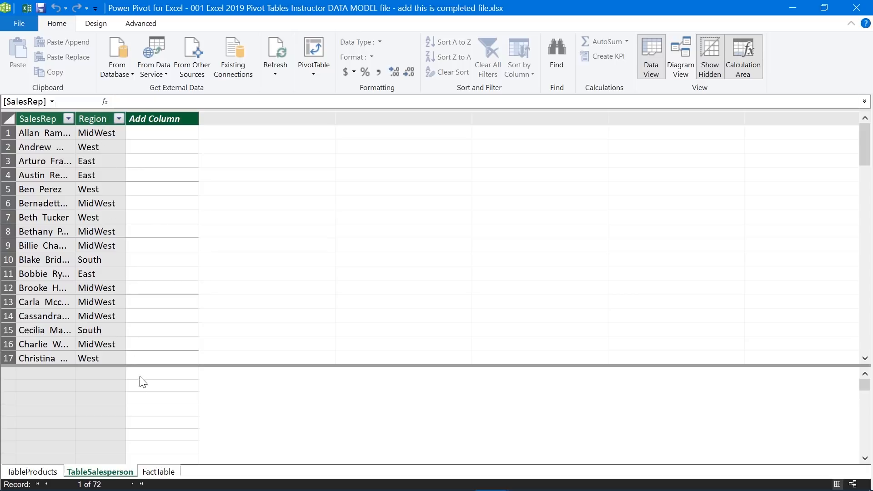
pyautogui.click(157, 471)
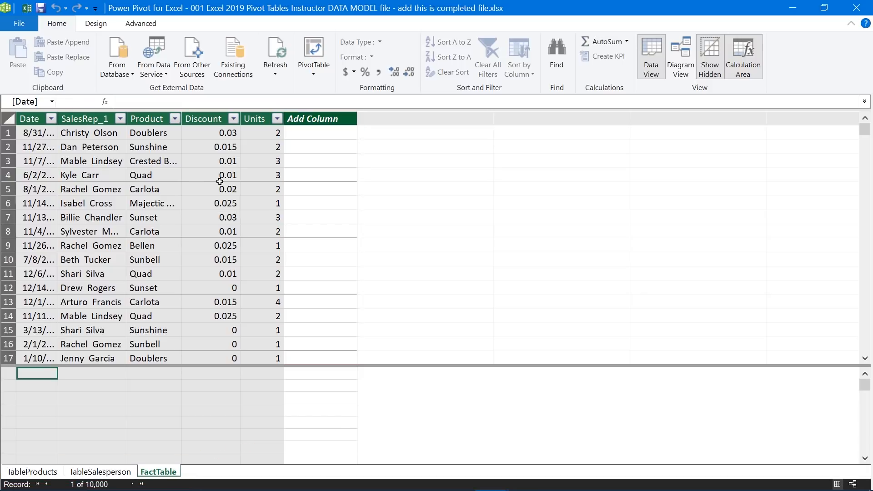
# In diagram view, create a relationship from the Products field of TableProducts to the Product field of FactTable
pyautogui.click(676, 75)
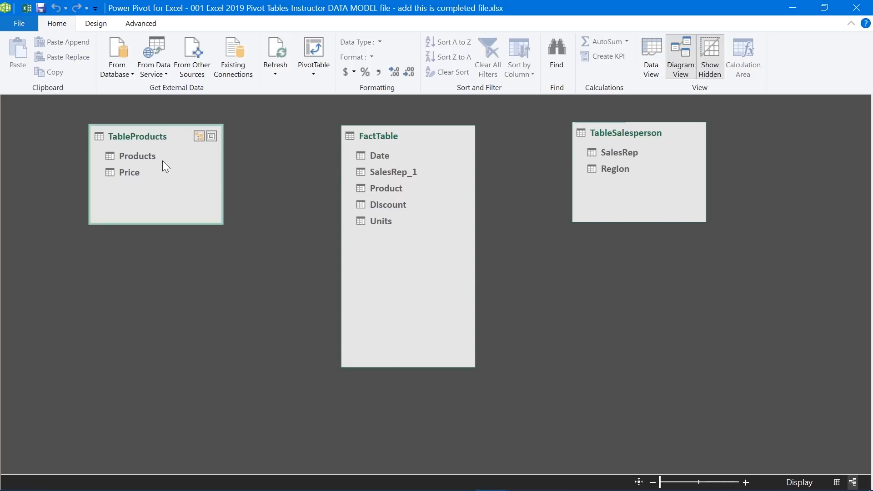
pyautogui.moveTo(151, 154); pyautogui.dragTo(365, 191)
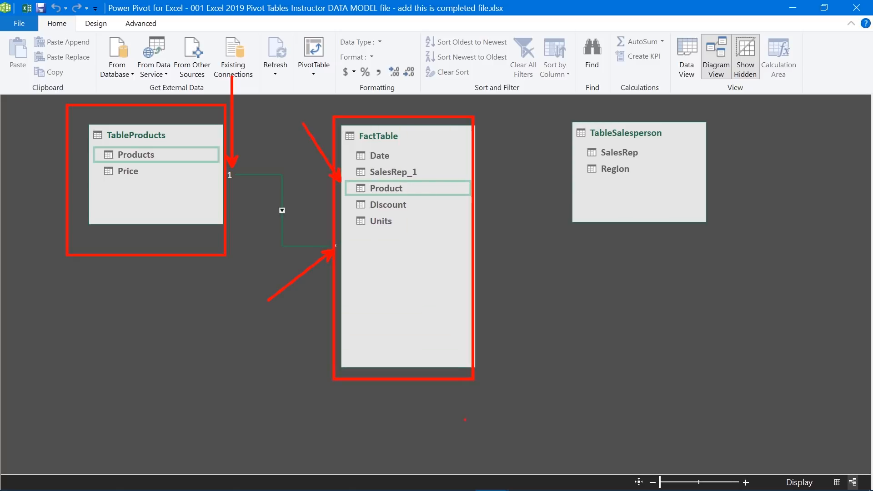
pyautogui.press('Escape')
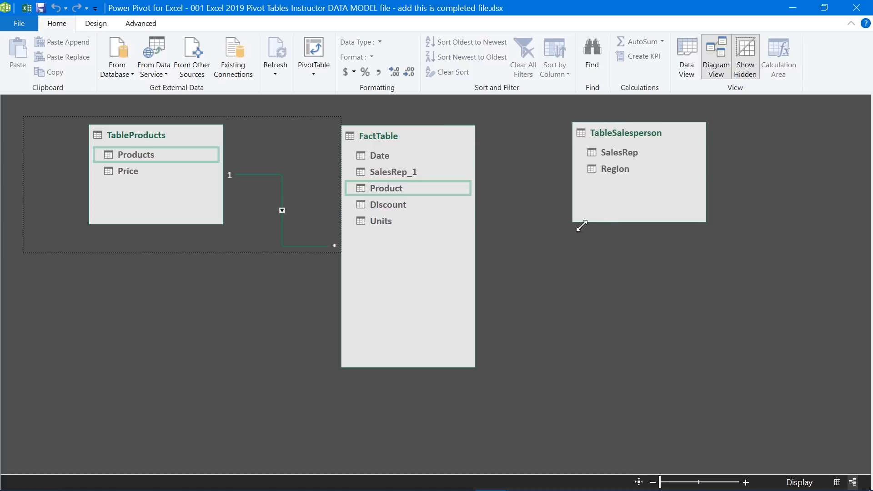
# Switch back to data view and open the TableProducts sheet after viewing TableSalesperson
pyautogui.click(686, 68)
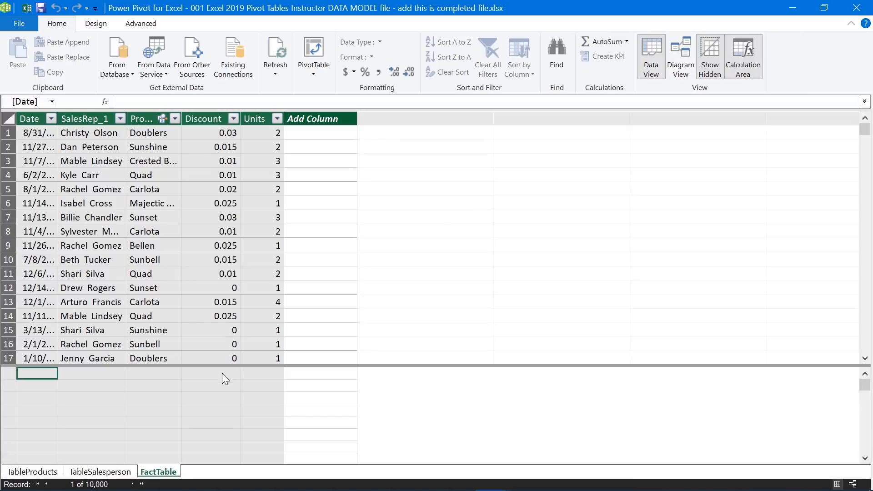
pyautogui.click(90, 470)
pyautogui.click(32, 471)
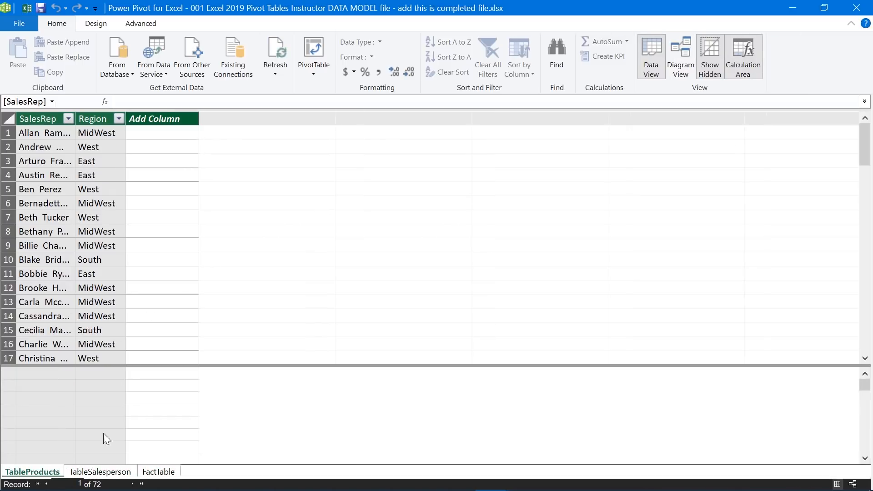
pyautogui.click(140, 131)
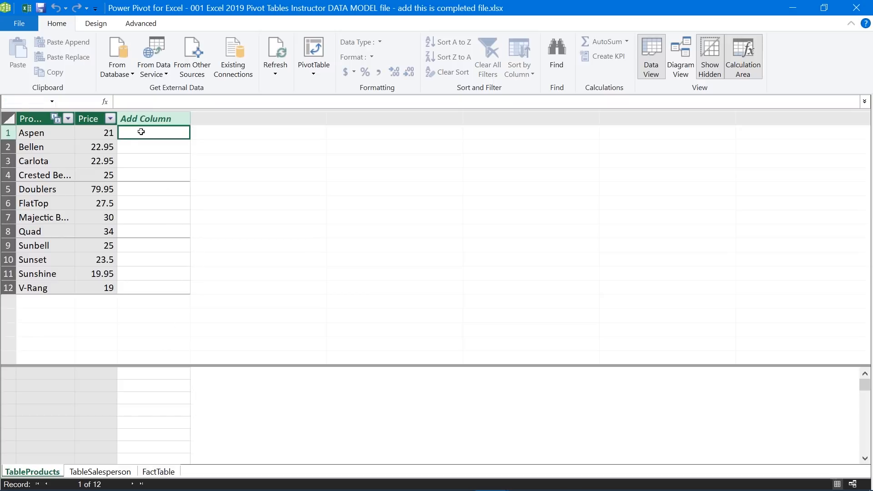
pyautogui.write('as')
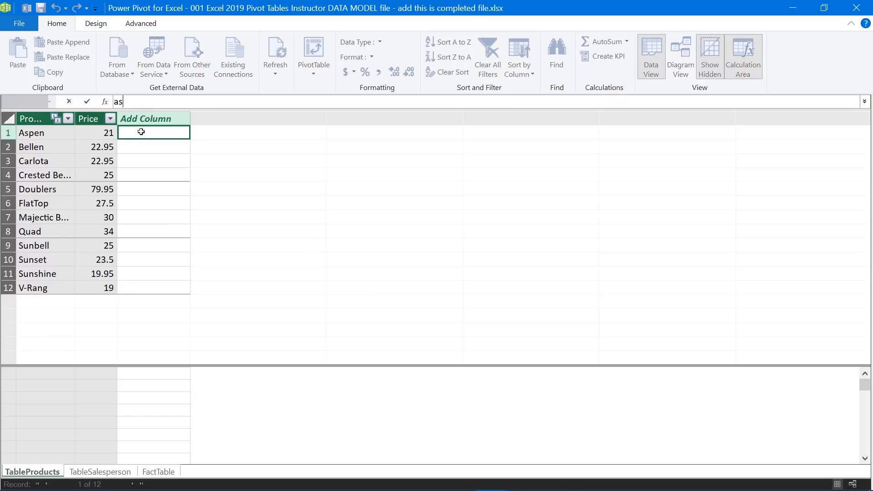
pyautogui.write('\\')
pyautogui.press('BackSpace')
pyautogui.press('BackSpace')
pyautogui.press('BackSpace')
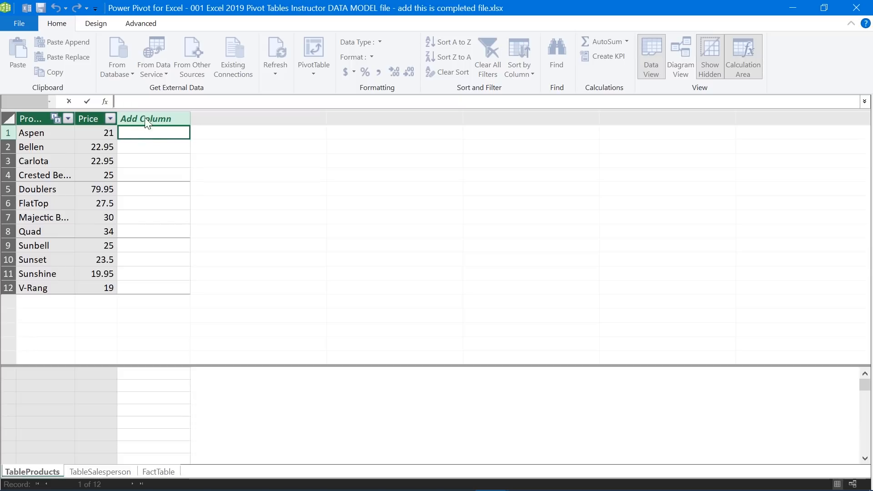
pyautogui.click(152, 150)
pyautogui.click(152, 164)
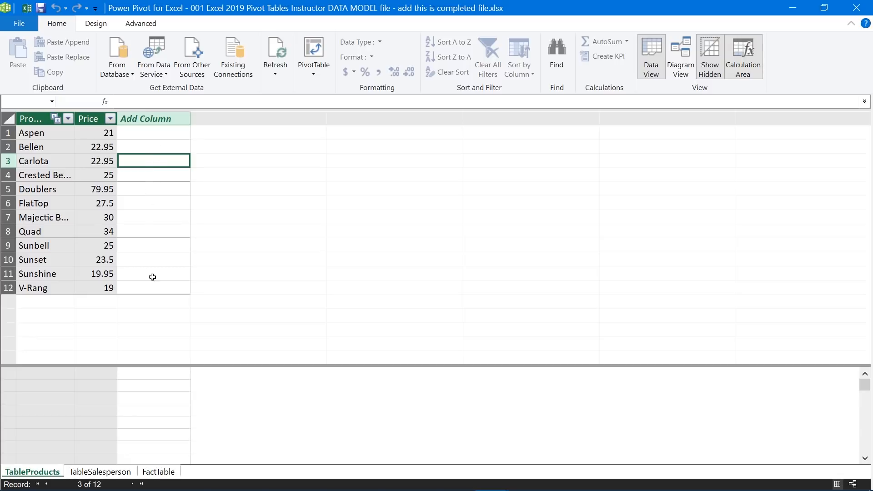
# Open the FactTable sheet in the data model
pyautogui.click(157, 472)
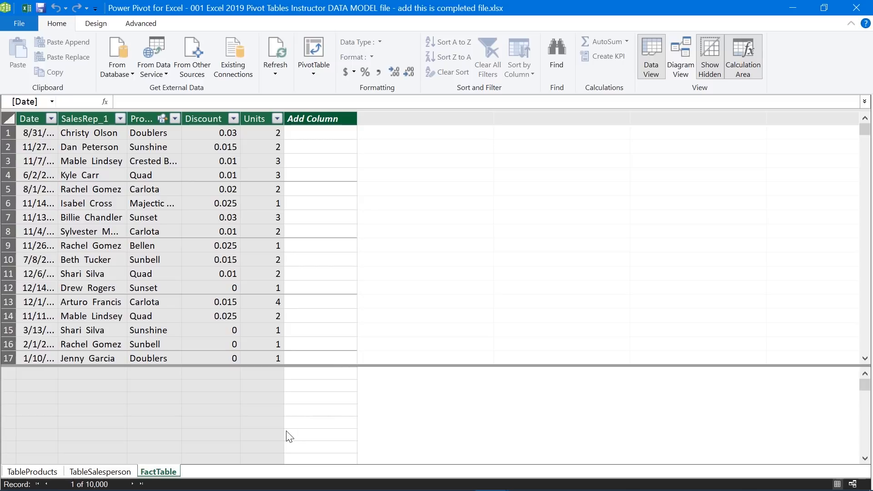
pyautogui.moveTo(194, 460); pyautogui.dragTo(278, 451)
pyautogui.moveTo(132, 462); pyautogui.dragTo(192, 484)
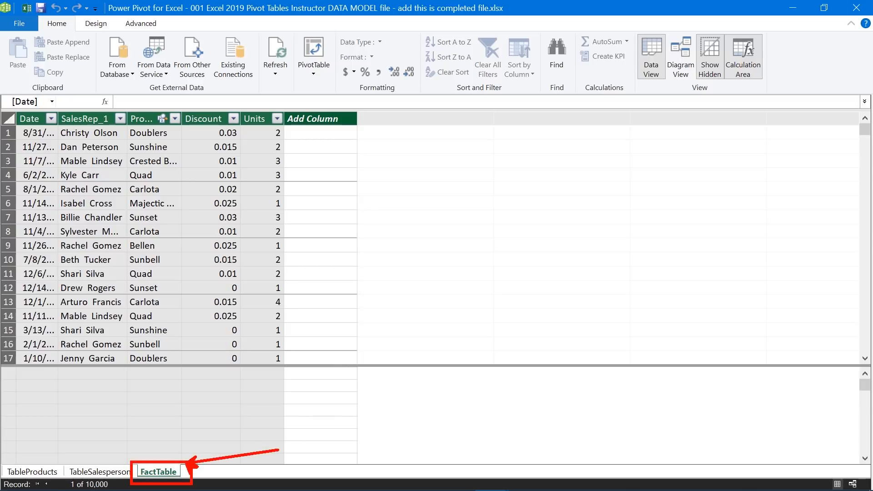
pyautogui.moveTo(278, 109)
pyautogui.mouseDown()
pyautogui.moveTo(350, 314)
pyautogui.moveTo(357, 466)
pyautogui.mouseUp()
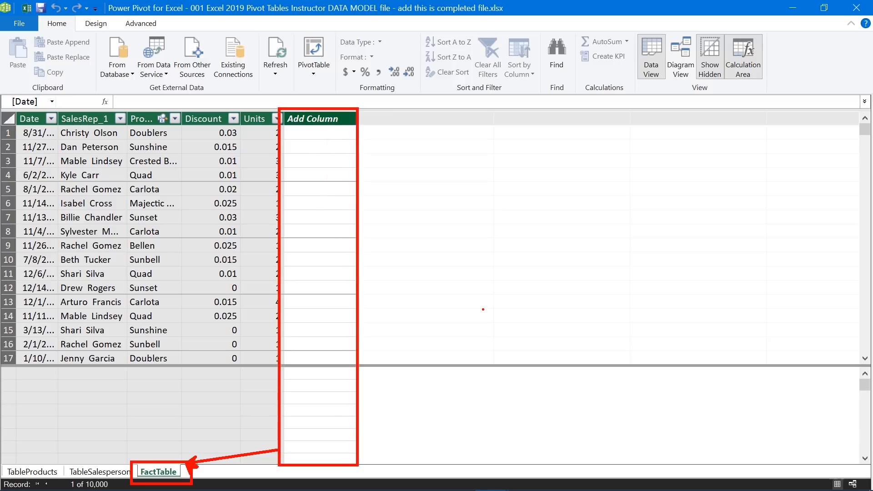
pyautogui.press('Escape')
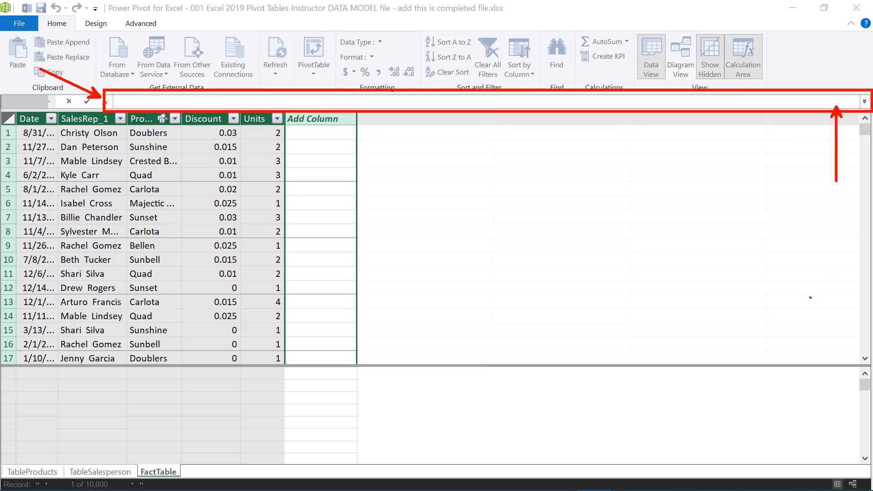
# Fill FactTable's empty Add Column with the formula =RELATED(TableProducts[Price])
pyautogui.click(118, 104)
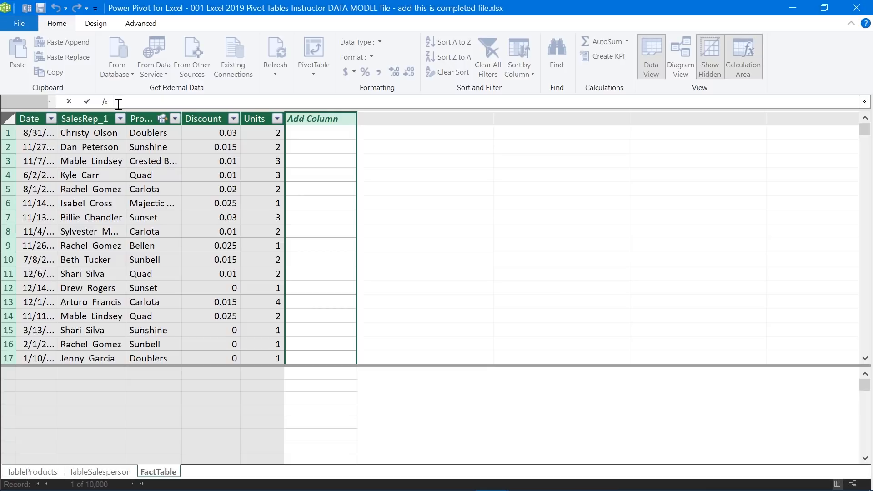
pyautogui.write('=')
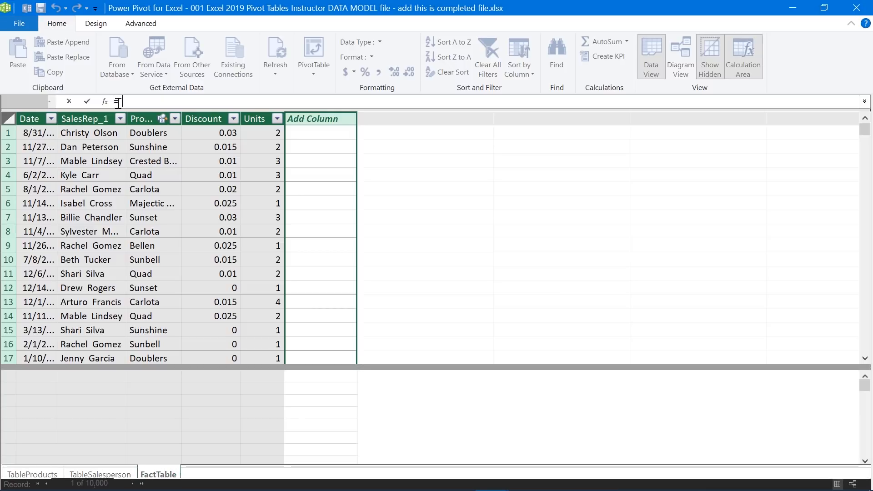
pyautogui.write('re')
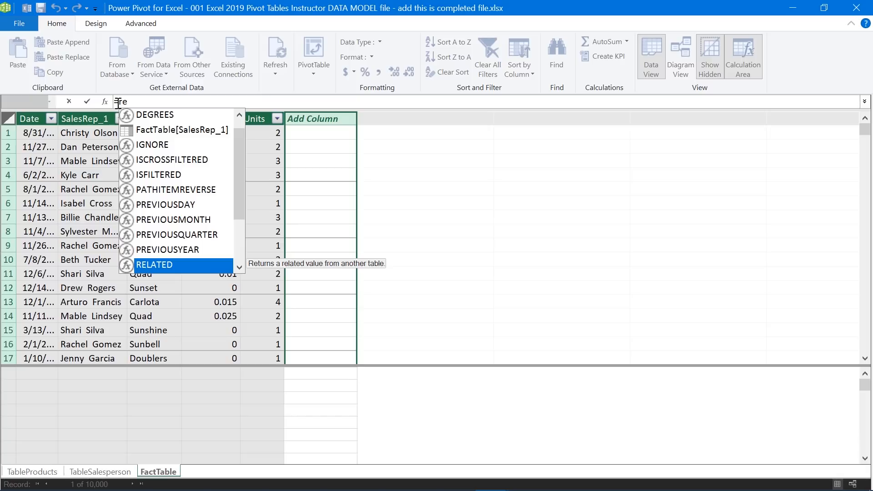
pyautogui.press('Tab')
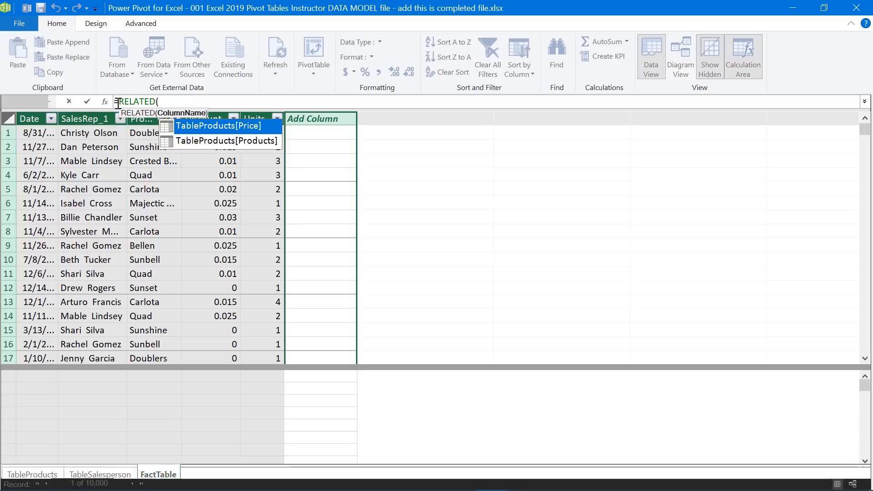
pyautogui.press('Tab')
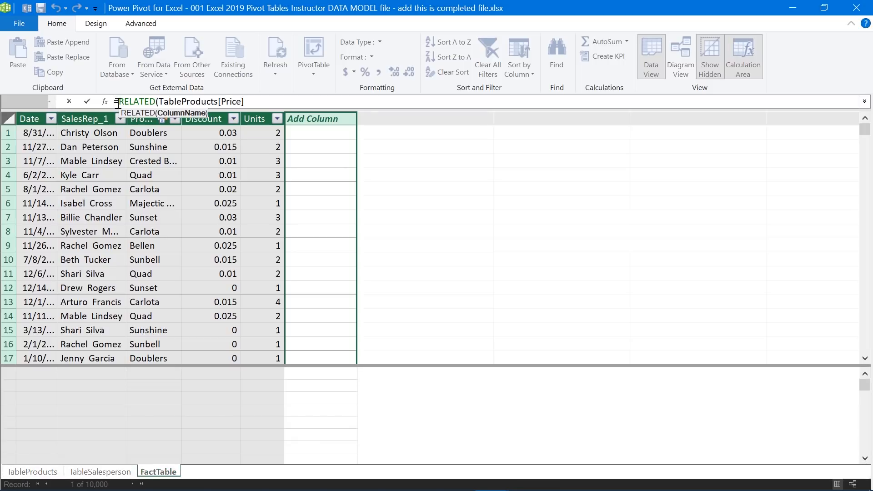
pyautogui.write(')')
pyautogui.press('Return')
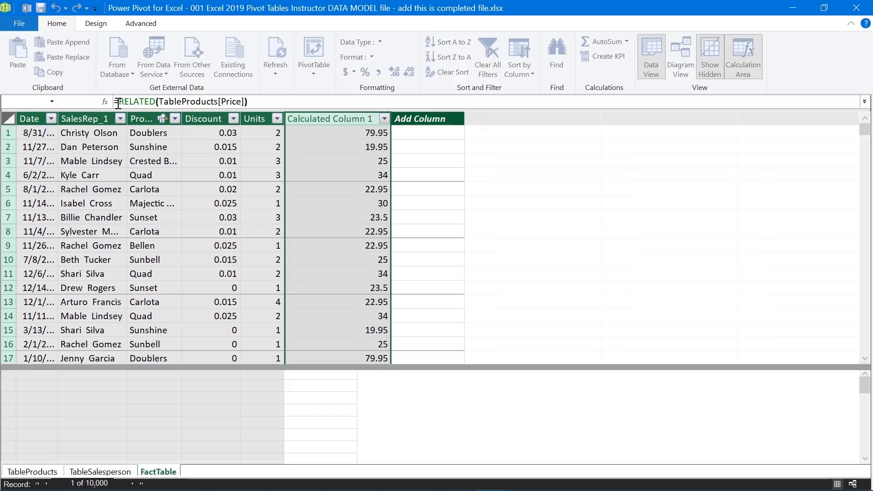
# Rename FactTable's new calculated column as Product Price
pyautogui.doubleClick(342, 119)
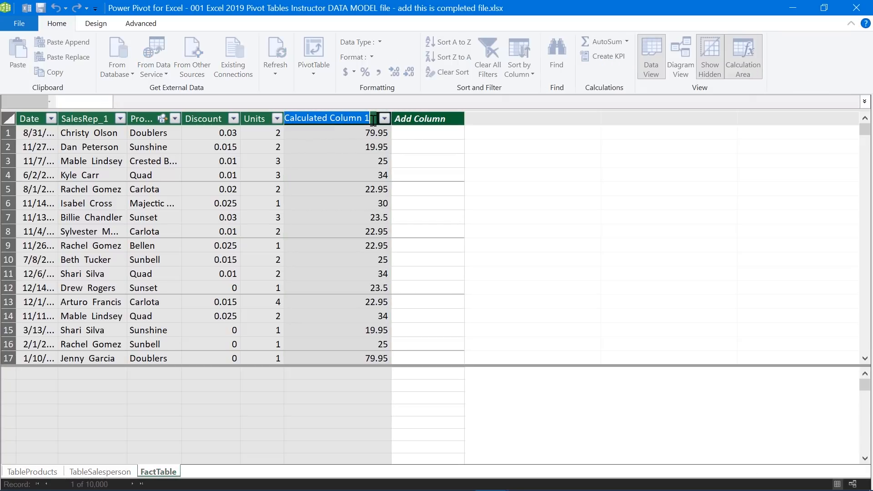
pyautogui.press('BackSpace')
pyautogui.write('Pro')
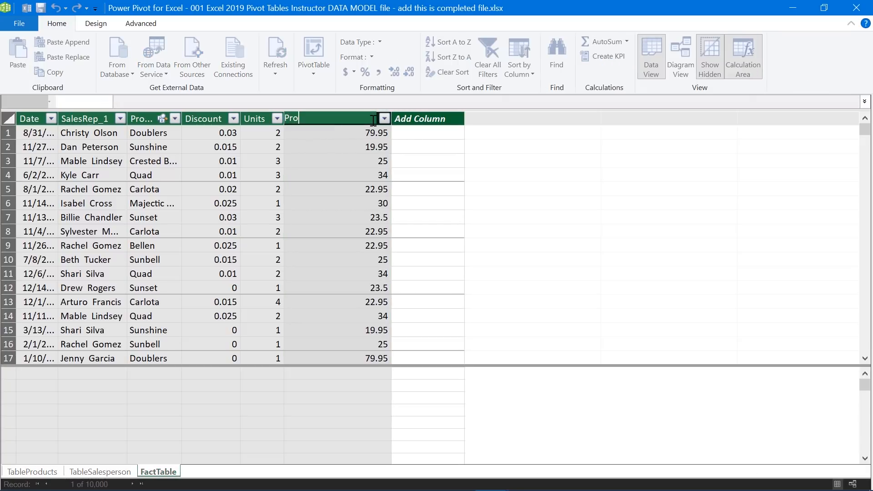
pyautogui.write('duct Price')
pyautogui.press('Return')
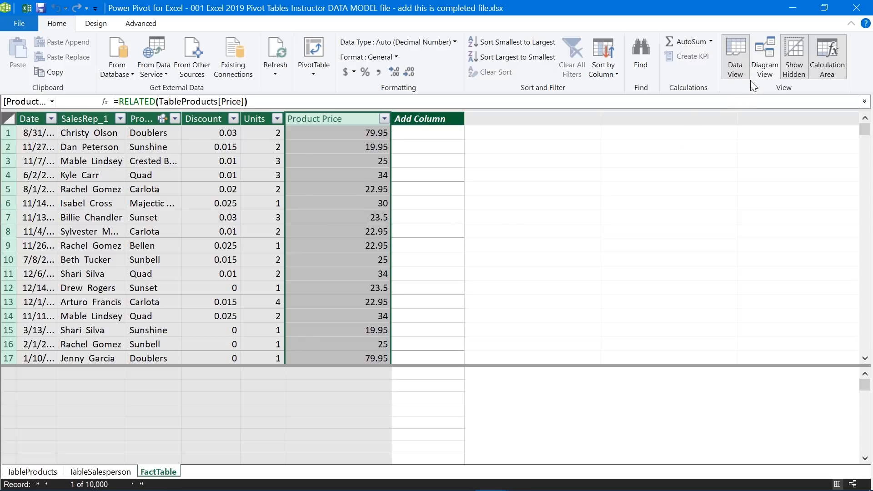
# In diagram view, relate the SalesRep field of TableSalesperson to SalesRep_1 of FactTable, and return to data view
pyautogui.click(765, 58)
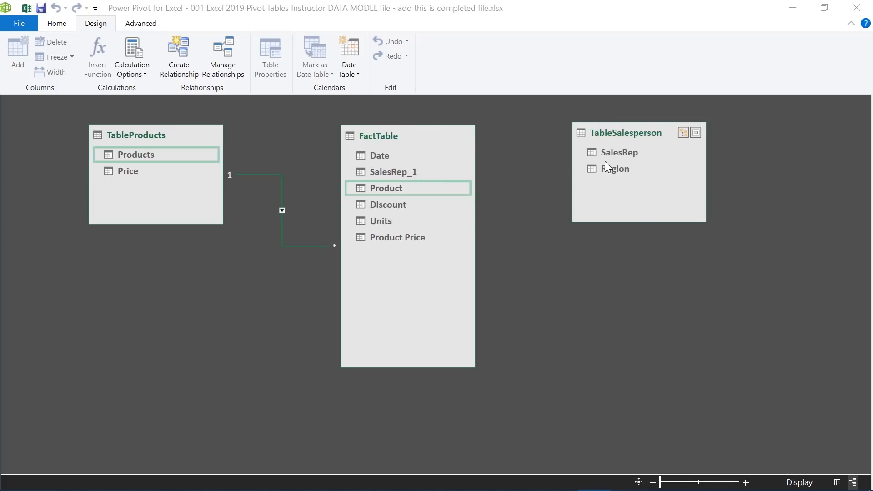
pyautogui.moveTo(604, 152); pyautogui.dragTo(407, 174)
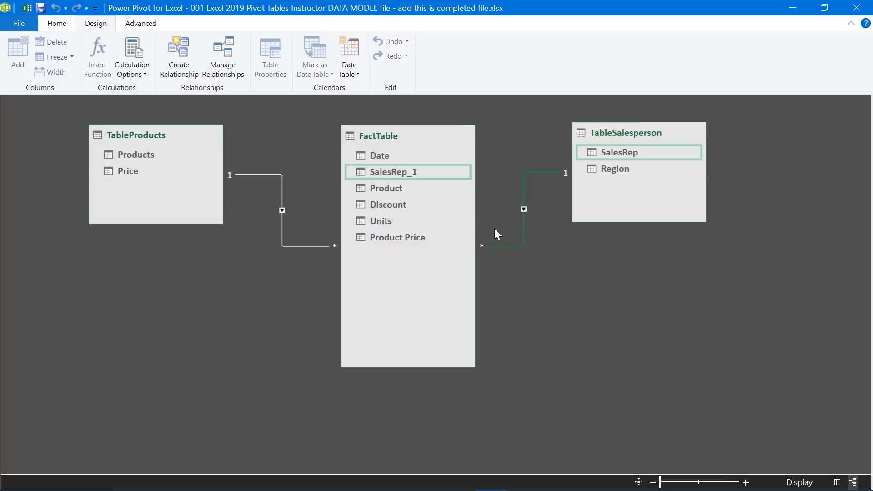
pyautogui.click(65, 26)
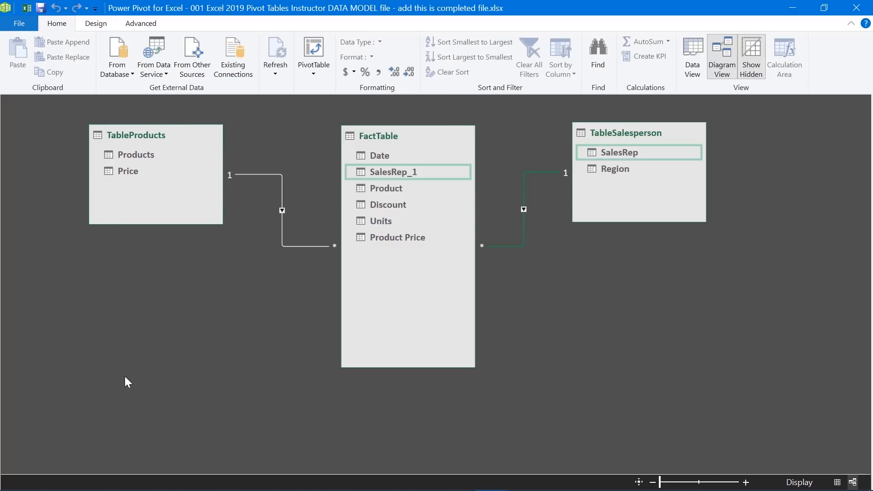
pyautogui.click(693, 73)
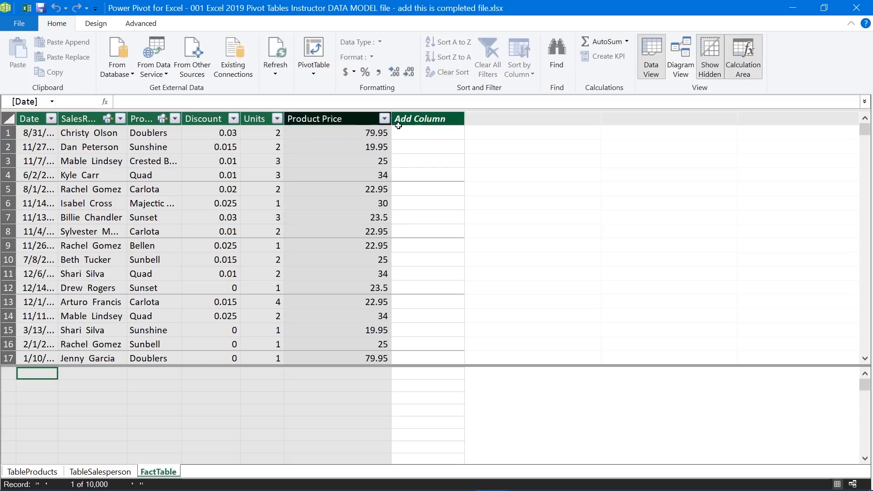
# Fill FactTable's empty Add Column with the formula =RELATED(TableSalesperson[Region])
pyautogui.click(425, 120)
pyautogui.click(273, 99)
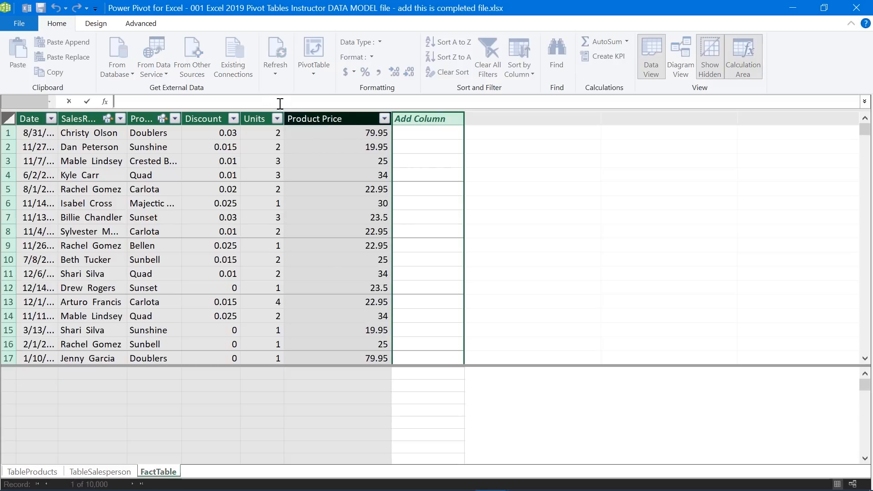
pyautogui.write('=rel')
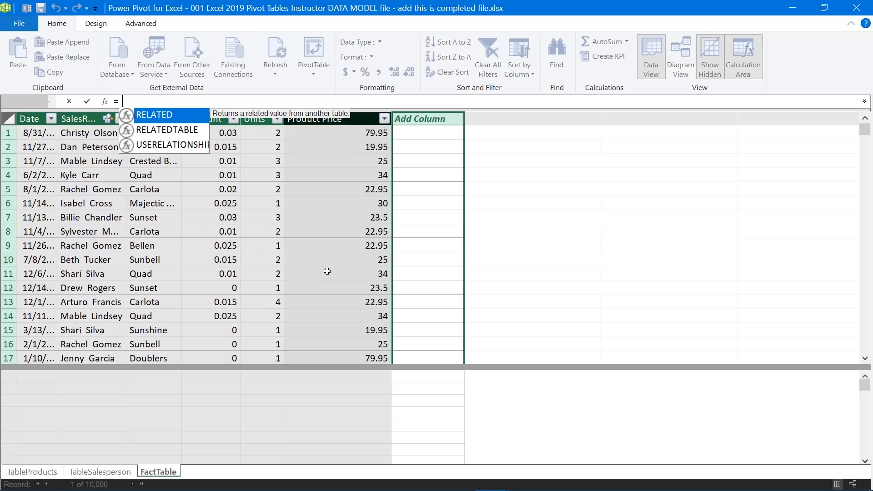
pyautogui.press('Tab')
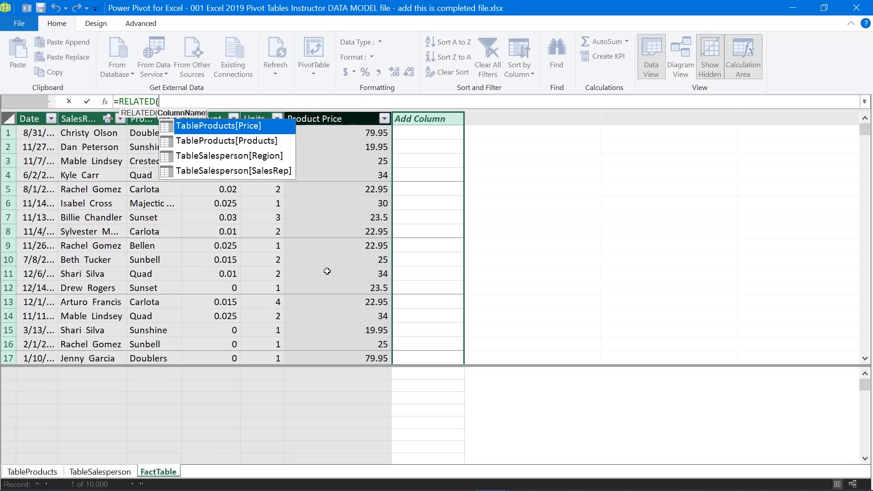
pyautogui.press('Down')
pyautogui.press('Down')
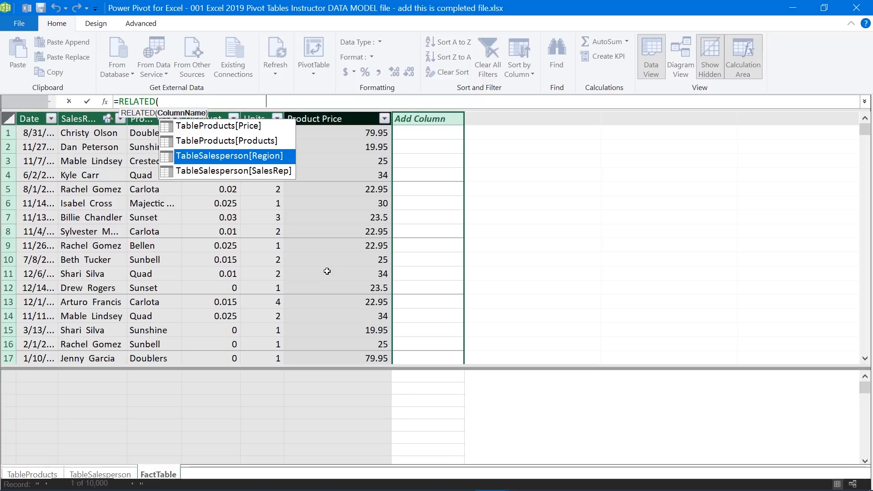
pyautogui.press('Tab')
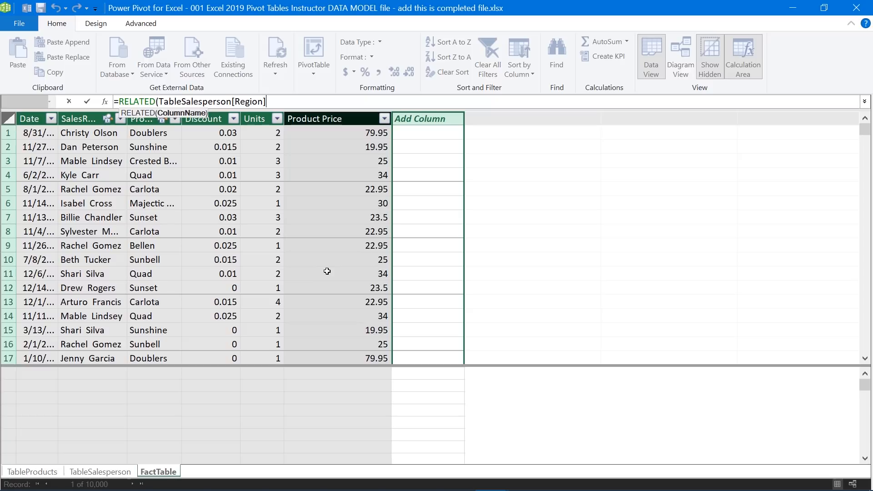
pyautogui.write(')')
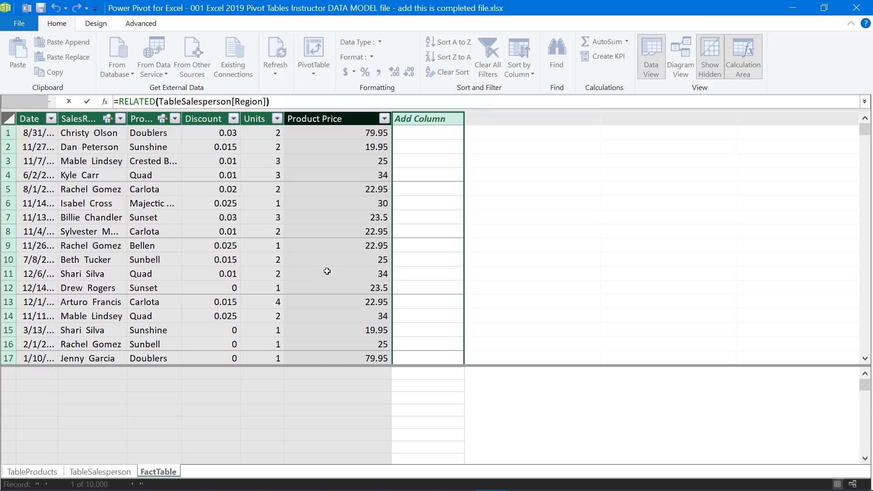
pyautogui.press('Return')
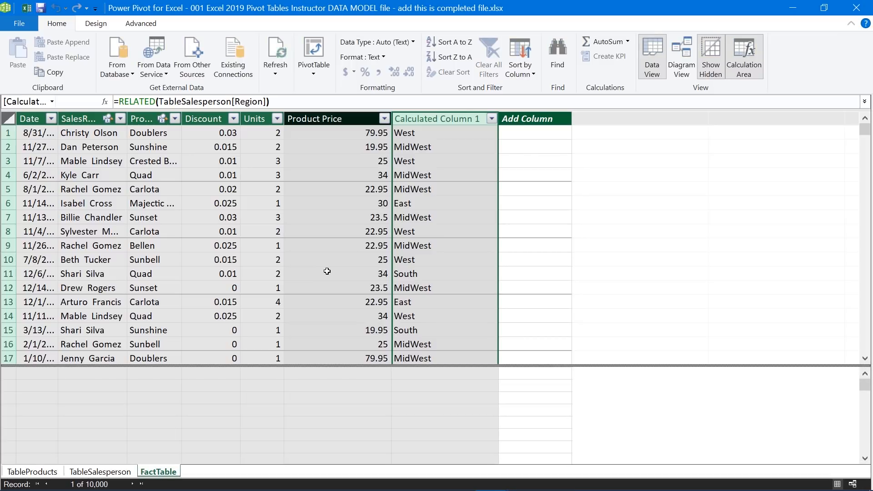
# Rename the calculated column that returns the related region as Regions
pyautogui.doubleClick(442, 120)
pyautogui.press('BackSpace')
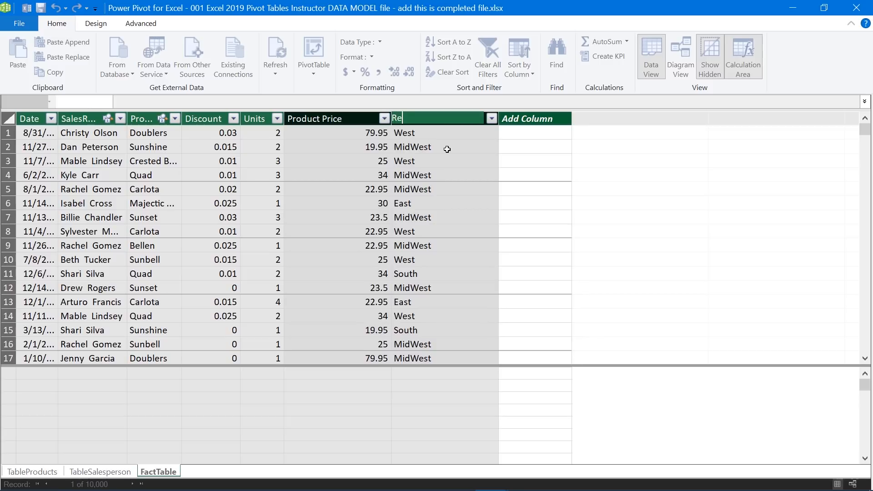
pyautogui.write('Regions')
pyautogui.press('Return')
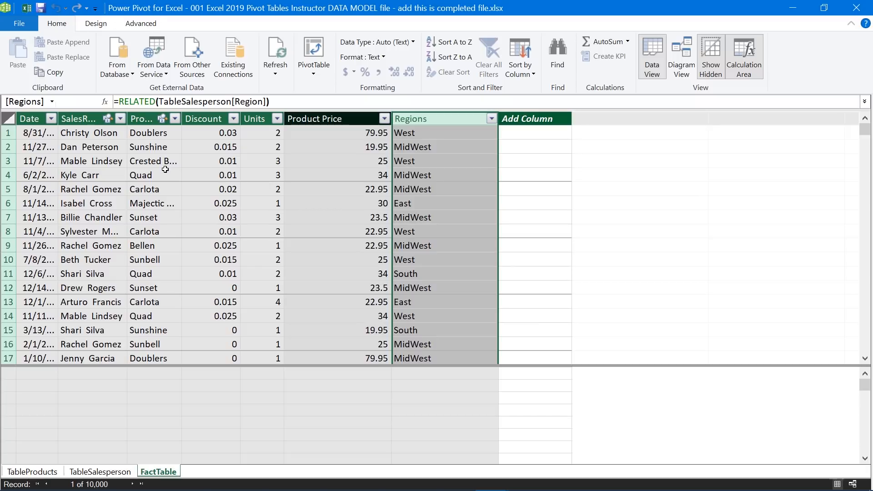
# Create a PivotTable from the data model on a new worksheet and widen its field list
pyautogui.click(318, 72)
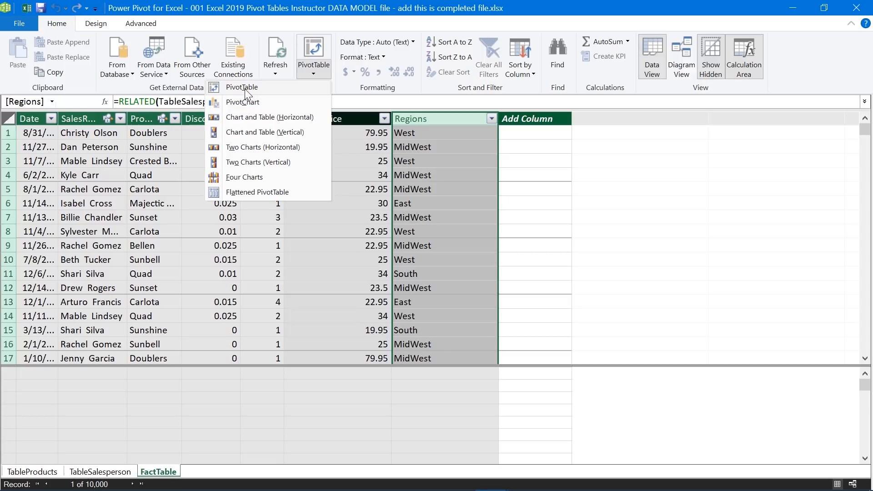
pyautogui.click(245, 91)
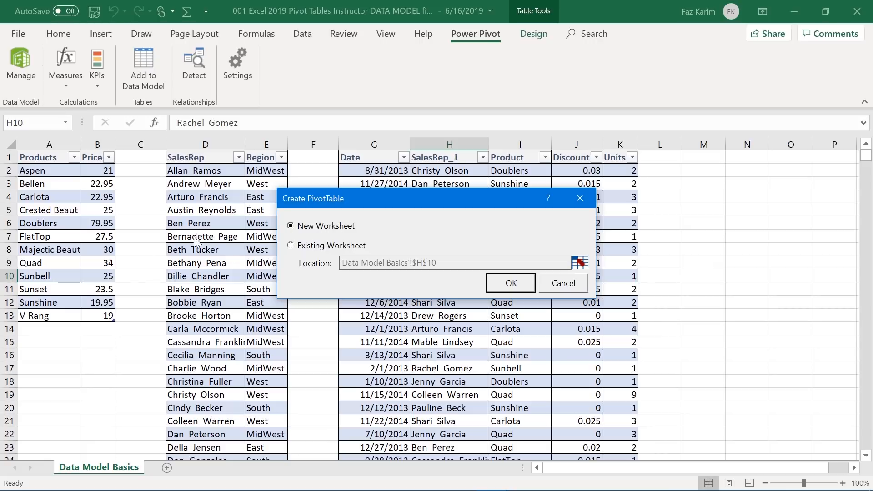
pyautogui.click(511, 283)
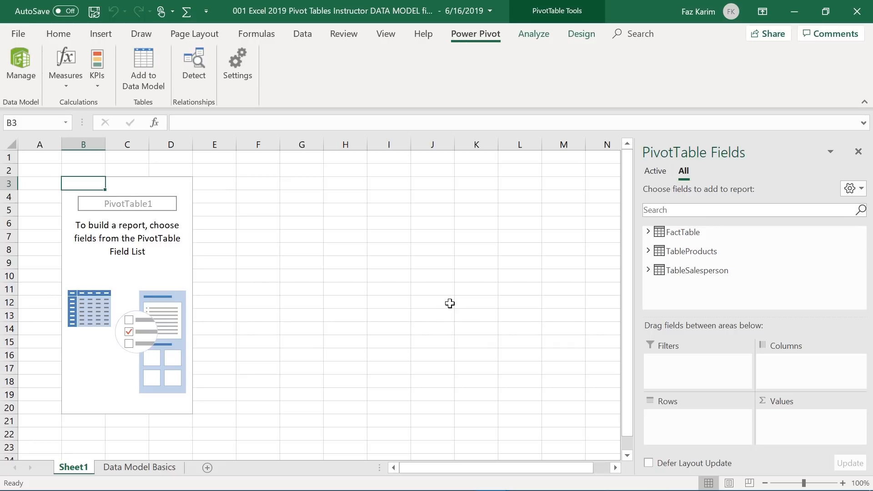
pyautogui.moveTo(634, 303); pyautogui.dragTo(569, 300)
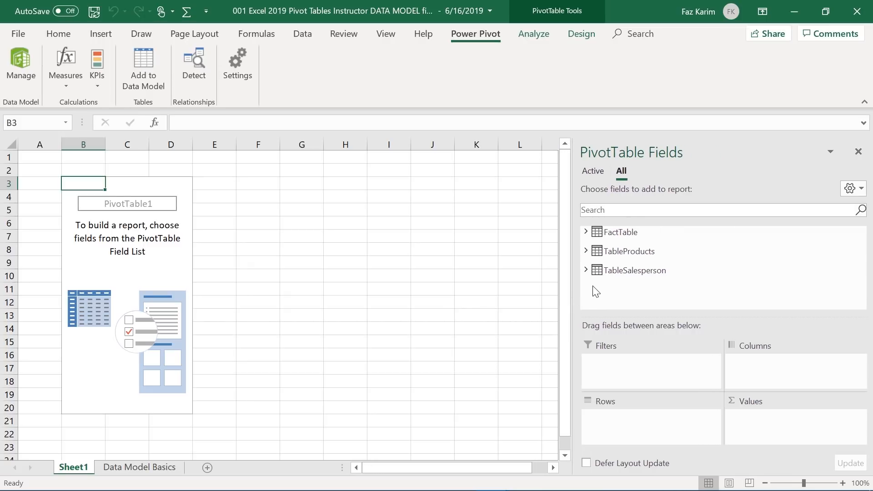
# Try SalesRep from TableSalesperson as rows with Region as values, and remove both fields from the PivotTable
pyautogui.click(586, 270)
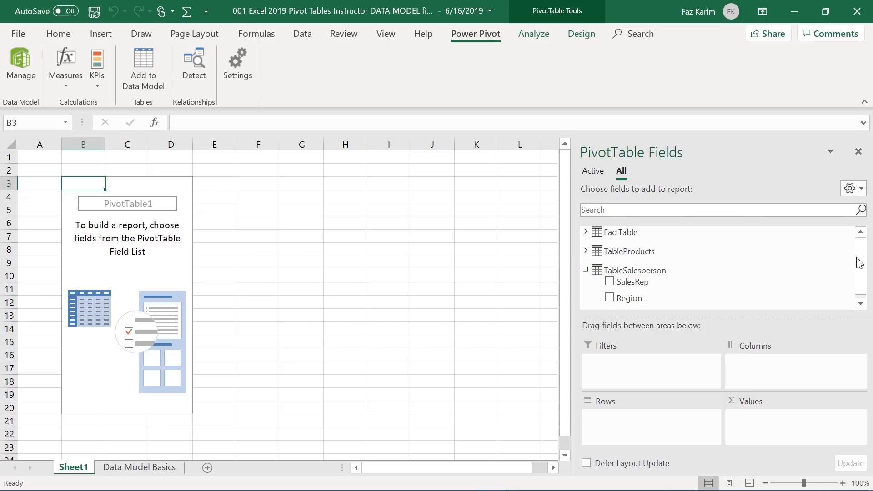
pyautogui.moveTo(860, 268); pyautogui.dragTo(862, 282)
pyautogui.moveTo(635, 283); pyautogui.dragTo(669, 425)
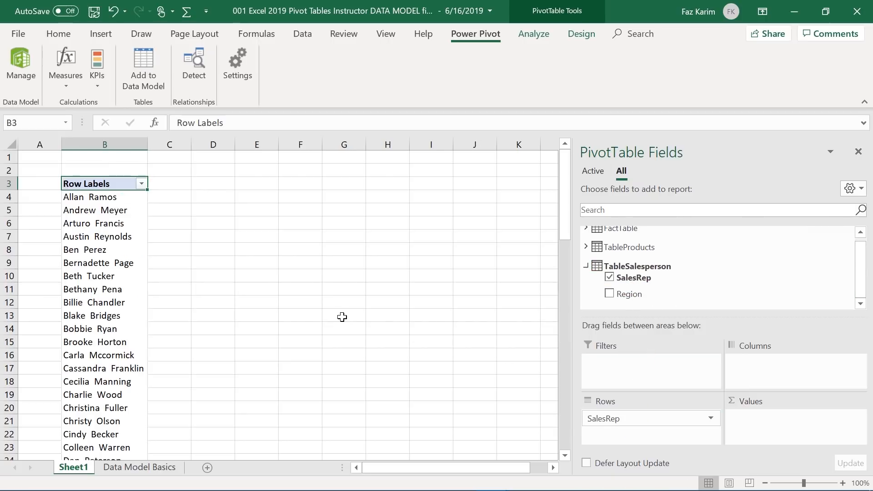
pyautogui.moveTo(634, 301); pyautogui.dragTo(750, 427)
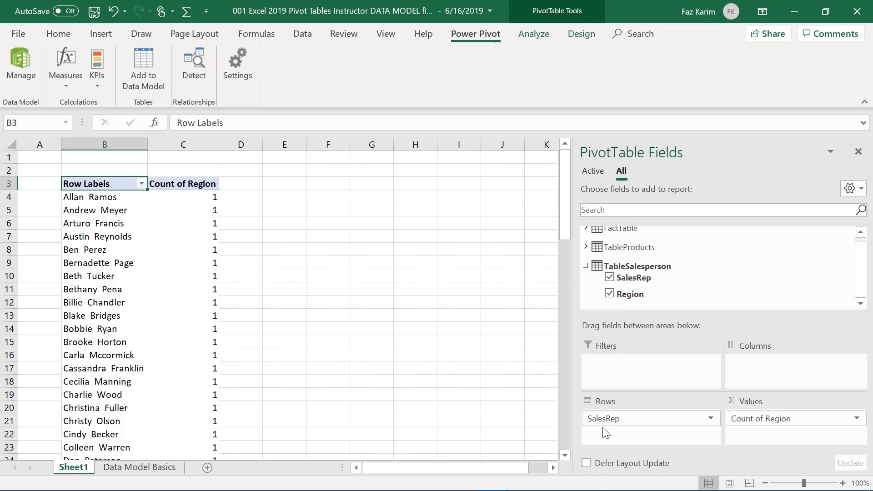
pyautogui.moveTo(606, 417); pyautogui.dragTo(544, 390)
pyautogui.moveTo(754, 423); pyautogui.dragTo(536, 416)
pyautogui.scroll(1, 838, 257)
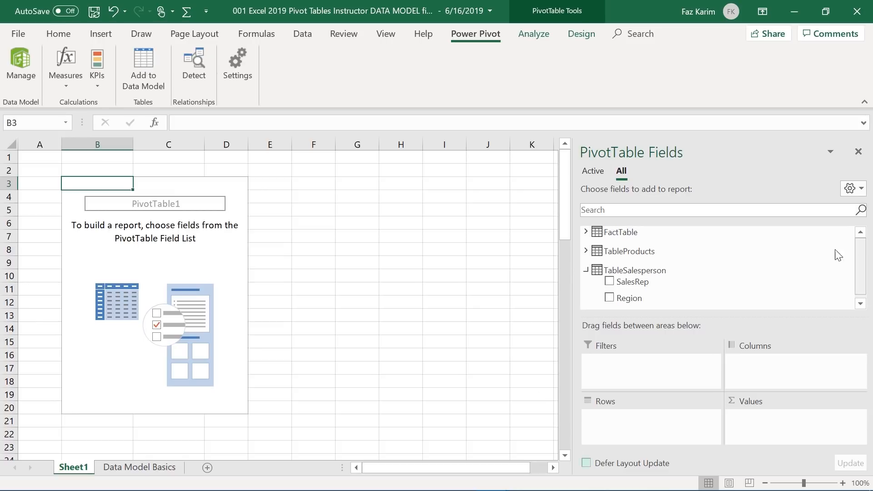
# Build the PivotTable from FactTable with SalesRep_1 as rows, Regions as columns and the count of Product as values
pyautogui.click(585, 232)
pyautogui.moveTo(646, 263); pyautogui.dragTo(684, 434)
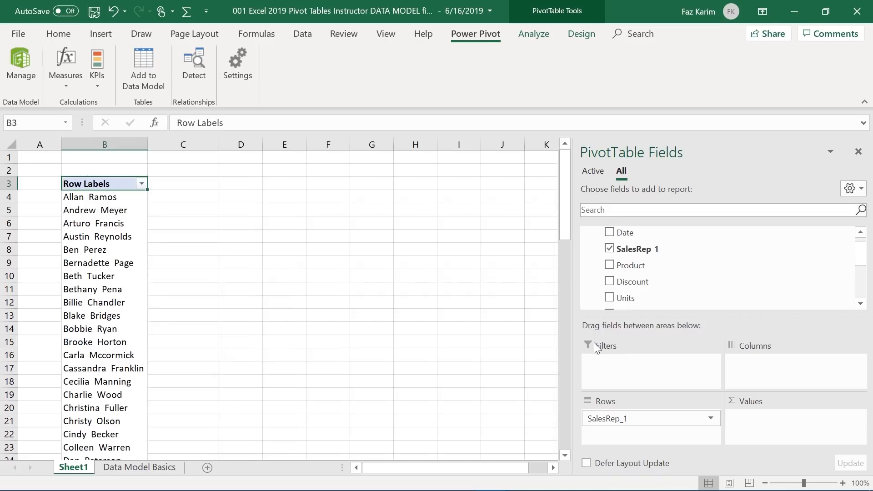
pyautogui.scroll(1, 860, 252)
pyautogui.scroll(-4, 861, 251)
pyautogui.moveTo(636, 278); pyautogui.dragTo(778, 367)
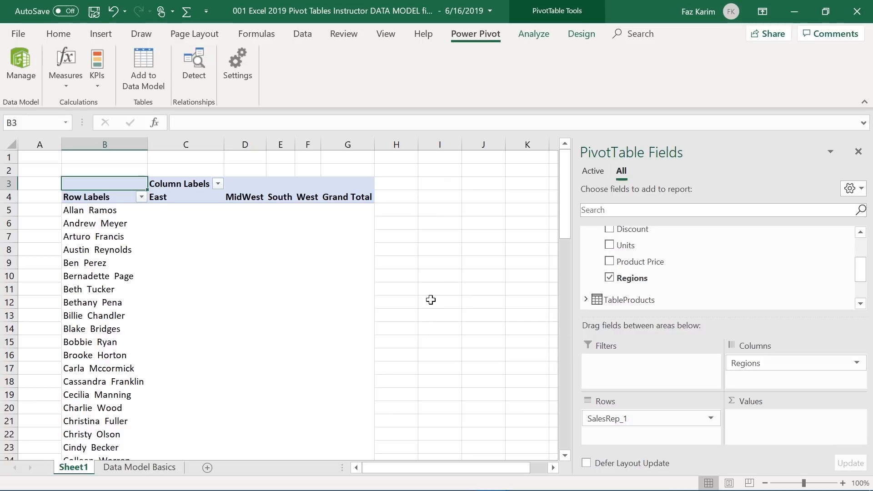
pyautogui.scroll(1, 861, 271)
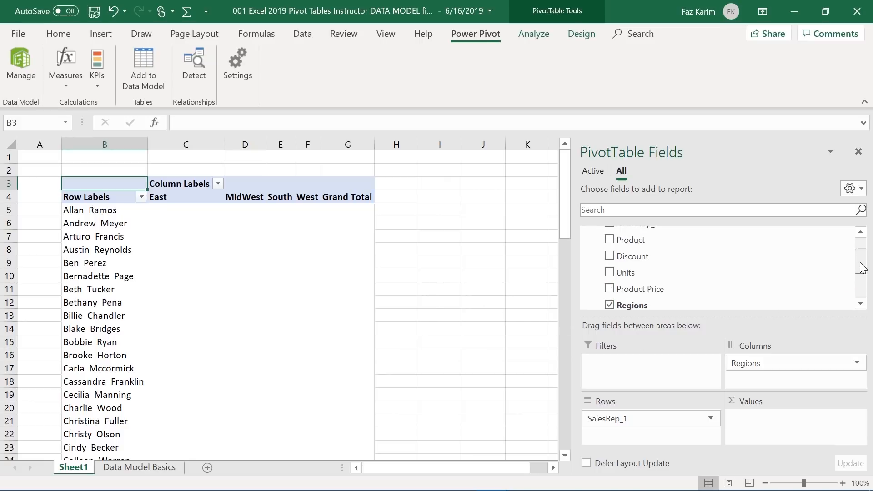
pyautogui.moveTo(636, 232); pyautogui.dragTo(747, 405)
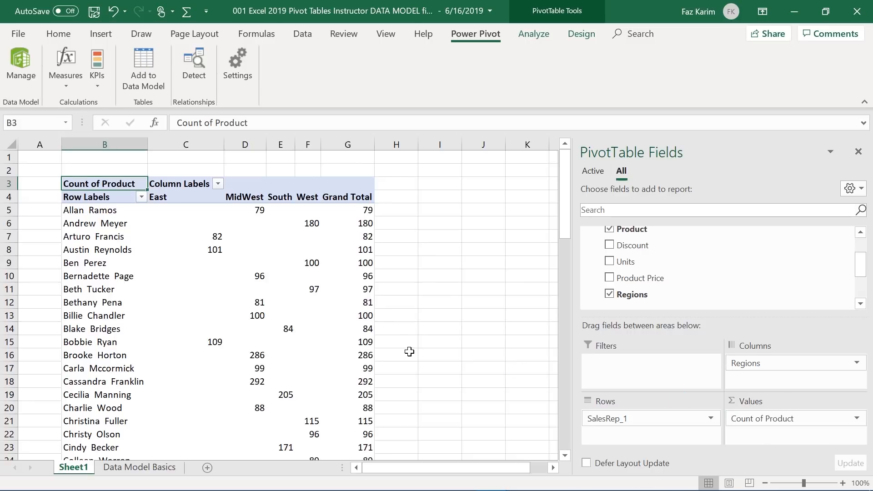
# Widen the PivotTable field list further and collapse FactTable, TableProducts and TableSalesperson in it
pyautogui.click(258, 210)
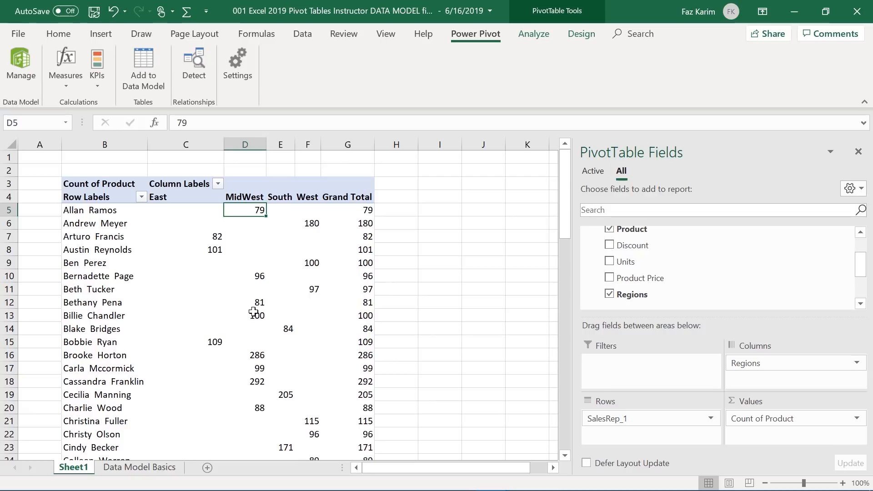
pyautogui.moveTo(253, 312)
pyautogui.moveTo(574, 309); pyautogui.dragTo(431, 309)
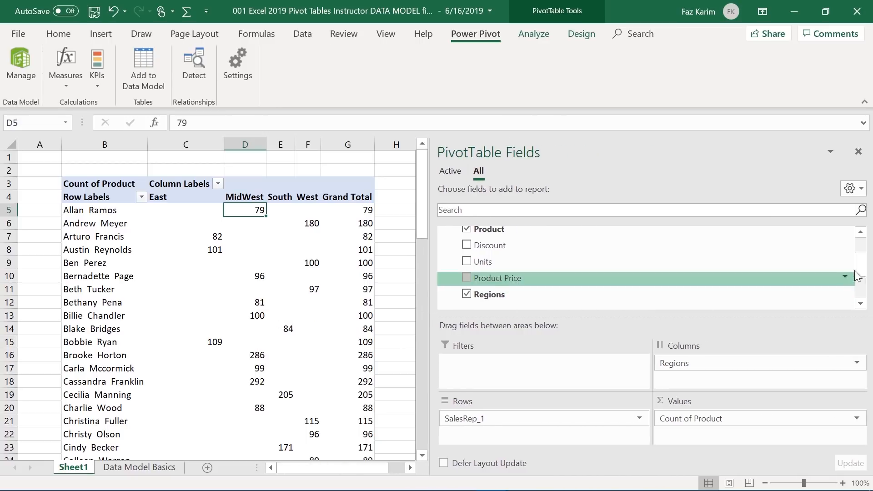
pyautogui.scroll(1, 721, 262)
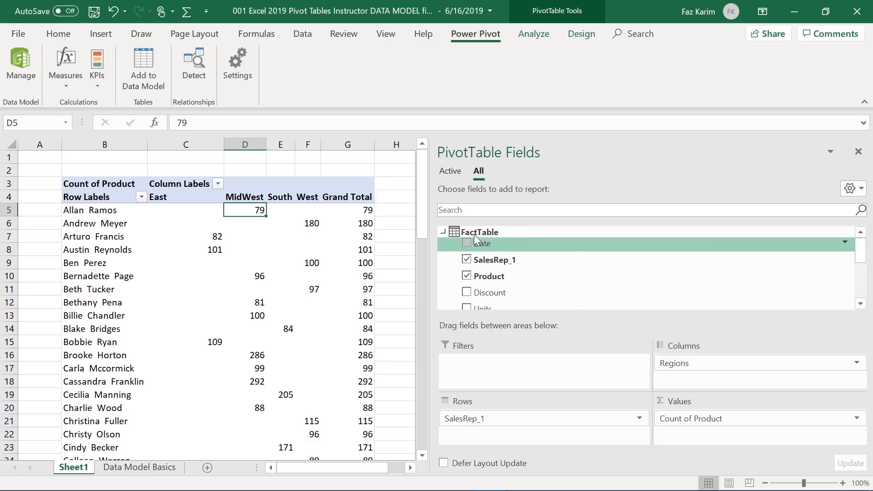
pyautogui.click(442, 232)
pyautogui.click(443, 251)
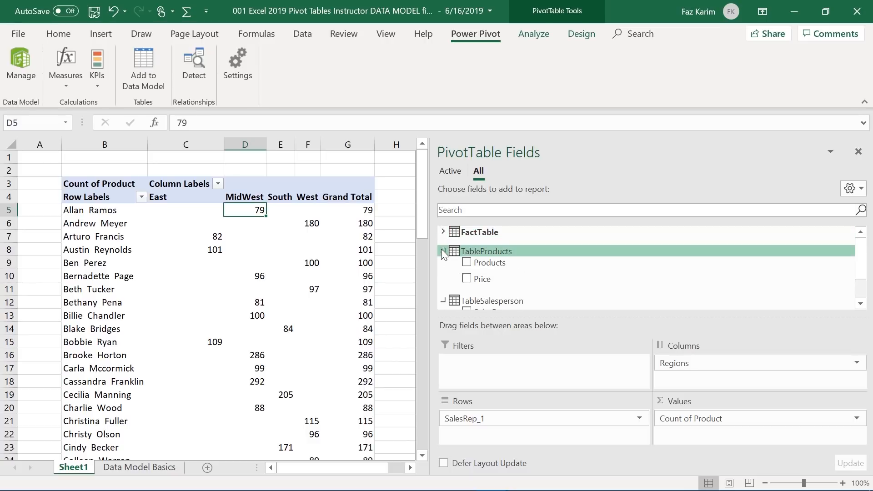
pyautogui.click(444, 300)
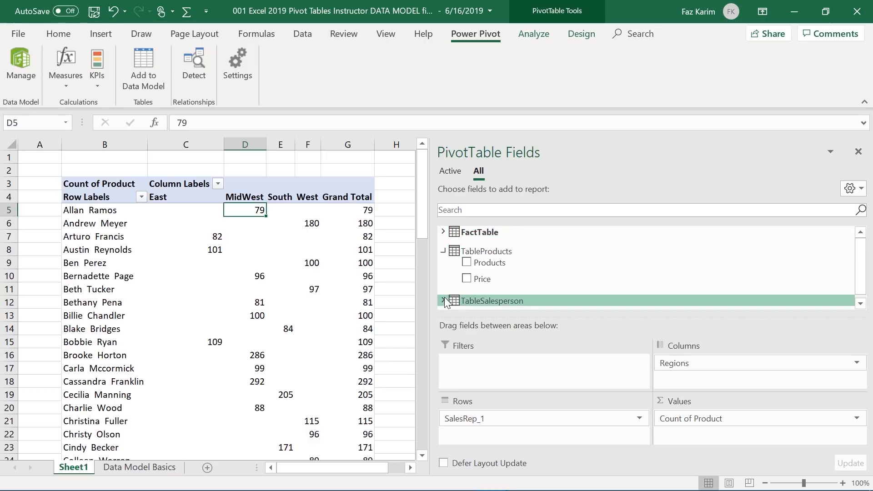
pyautogui.click(443, 252)
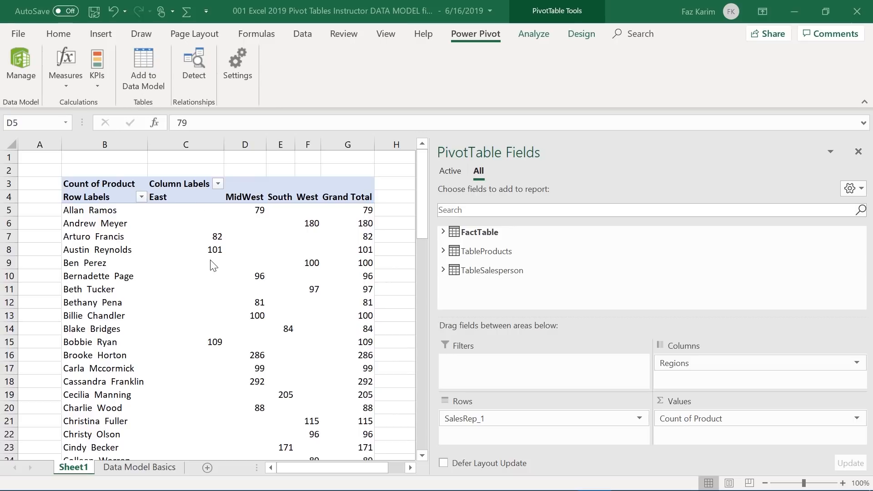
# Open the Data Model Basics worksheet
pyautogui.click(154, 468)
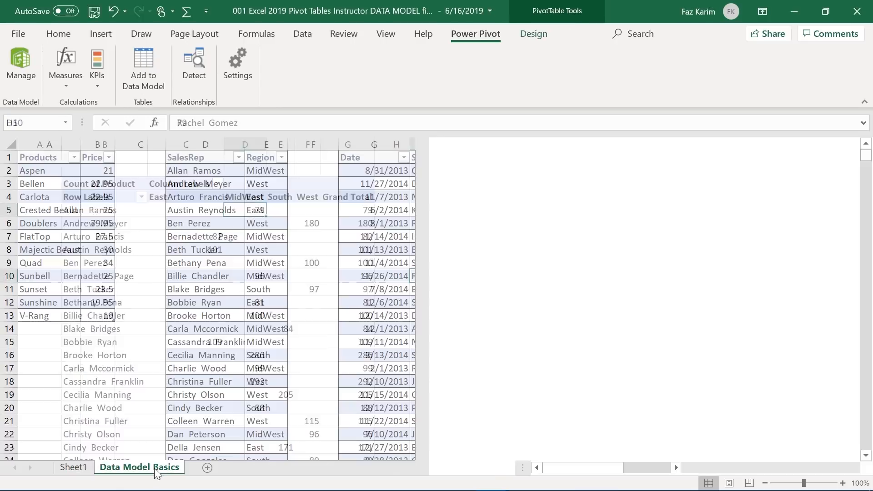